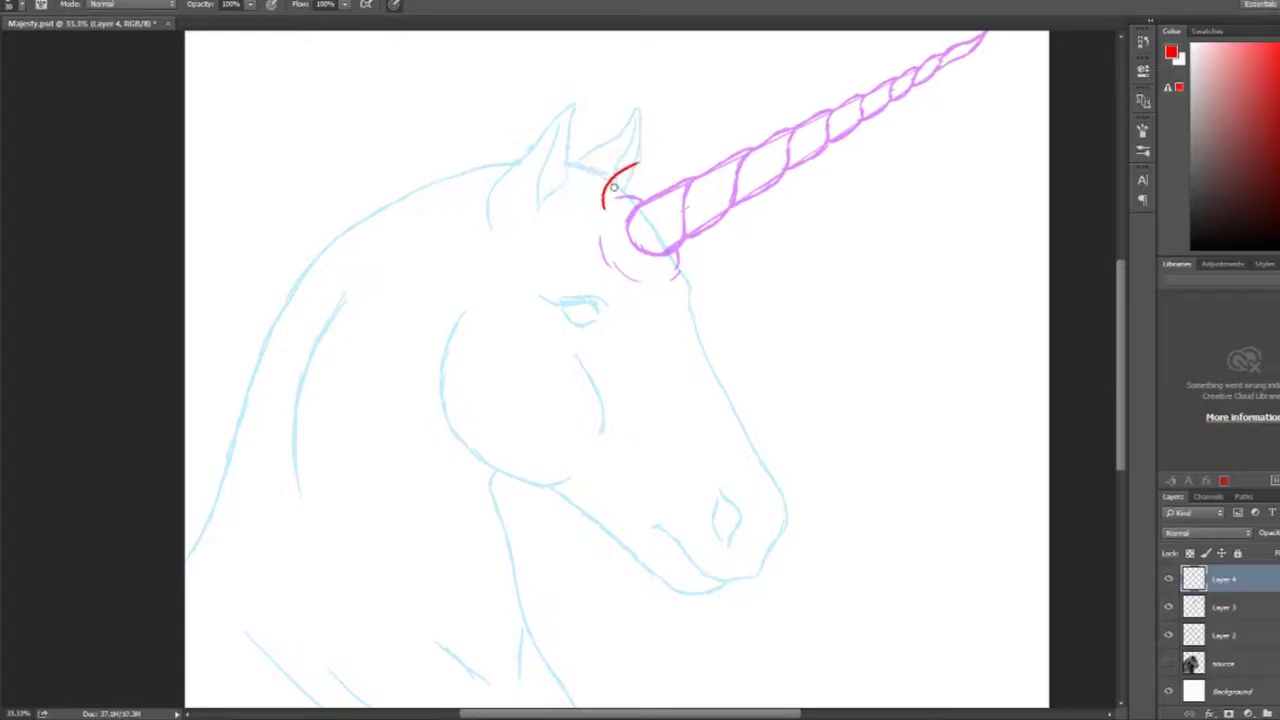
# Step: Sketch the forelock arch, the long mane lock behind the muzzle, and the jagged beard in red on Layer 4
pyautogui.moveTo(566, 145); pyautogui.dragTo(660, 150)
pyautogui.moveTo(718, 216)
pyautogui.mouseDown()
pyautogui.moveTo(743, 428)
pyautogui.moveTo(800, 606)
pyautogui.moveTo(725, 516)
pyautogui.moveTo(671, 586)
pyautogui.mouseUp()
pyautogui.scroll(-2, 809, 454)
pyautogui.moveTo(672, 505); pyautogui.dragTo(636, 610)
pyautogui.moveTo(530, 456); pyautogui.dragTo(606, 550)
pyautogui.moveTo(629, 500); pyautogui.dragTo(631, 568)
# Step: Sketch the rounded mane sections behind the ears and along the crest of the neck in red
pyautogui.moveTo(499, 162)
pyautogui.mouseDown()
pyautogui.moveTo(649, 369)
pyautogui.moveTo(722, 357)
pyautogui.mouseUp()
pyautogui.moveTo(698, 292)
pyautogui.mouseDown()
pyautogui.moveTo(750, 236)
pyautogui.moveTo(572, 314)
pyautogui.mouseUp()
pyautogui.moveTo(645, 305); pyautogui.dragTo(519, 372)
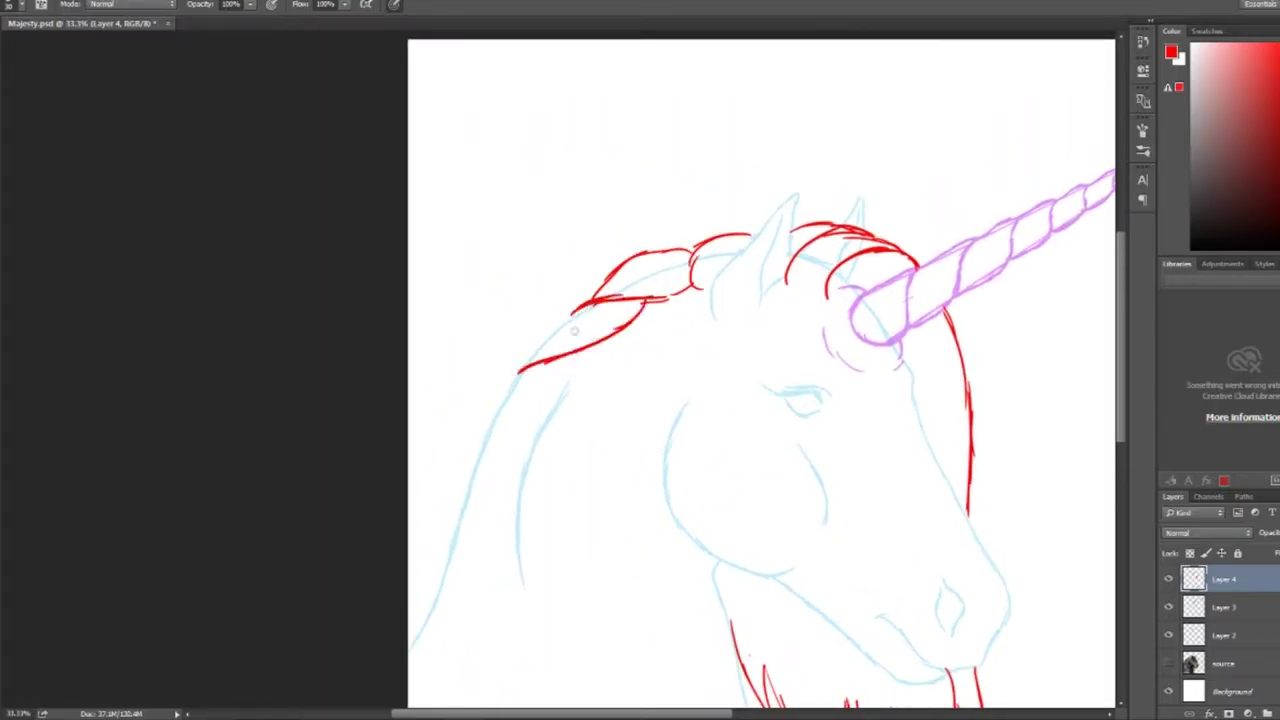
pyautogui.moveTo(580, 310); pyautogui.dragTo(522, 370)
pyautogui.moveTo(583, 423); pyautogui.dragTo(605, 323)
pyautogui.hotkey('ctrl', 'alt', 'z')
pyautogui.hotkey('ctrl', 'alt', 'z')
# Step: Sketch long red mane strands flowing down the back and side of the neck
pyautogui.moveTo(680, 200); pyautogui.dragTo(522, 288)
pyautogui.moveTo(565, 230)
pyautogui.mouseDown()
pyautogui.moveTo(482, 356)
pyautogui.moveTo(437, 512)
pyautogui.mouseUp()
pyautogui.moveTo(620, 242)
pyautogui.mouseDown()
pyautogui.moveTo(565, 532)
pyautogui.moveTo(551, 526)
pyautogui.moveTo(566, 336)
pyautogui.mouseUp()
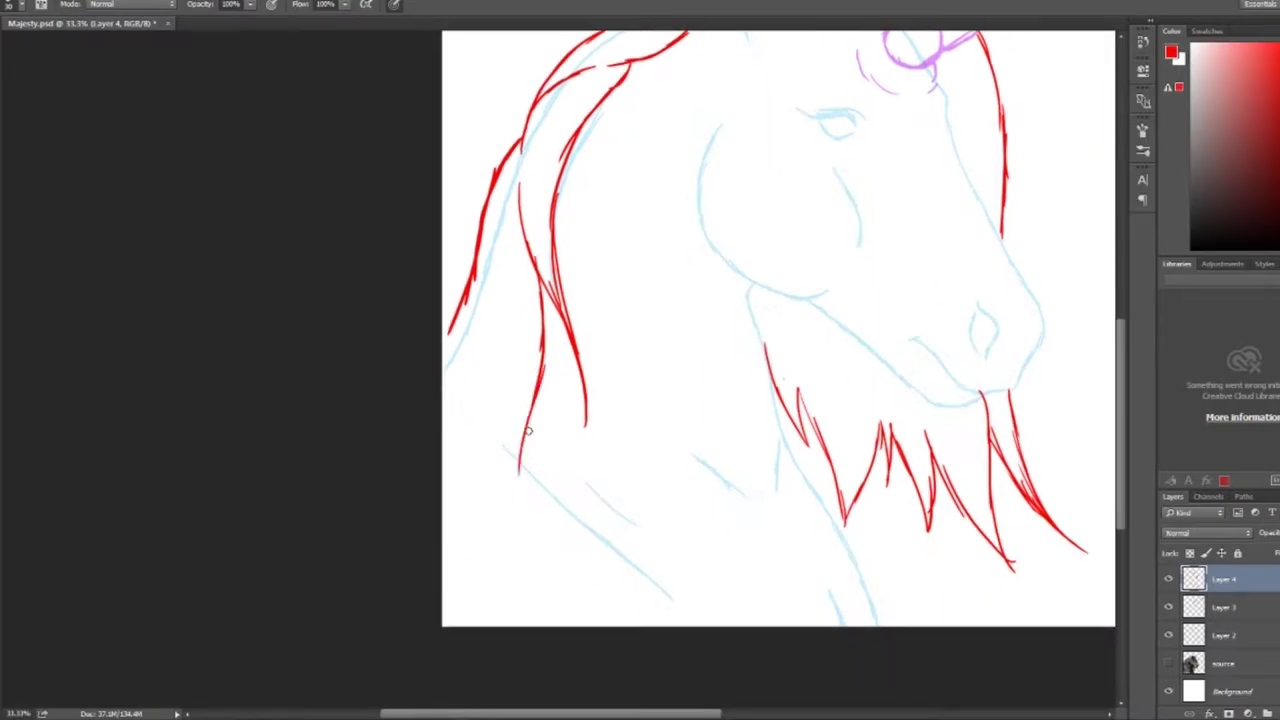
# Step: Extend the neck mane with ragged, pointed red tips reaching the canvas's lower edge
pyautogui.moveTo(540, 400)
pyautogui.mouseDown()
pyautogui.moveTo(519, 540)
pyautogui.moveTo(477, 603)
pyautogui.mouseUp()
pyautogui.moveTo(490, 535); pyautogui.dragTo(475, 615)
pyautogui.hotkey('ctrl', 'alt', 'z')
pyautogui.moveTo(500, 505); pyautogui.dragTo(470, 615)
pyautogui.moveTo(465, 540); pyautogui.dragTo(470, 625)
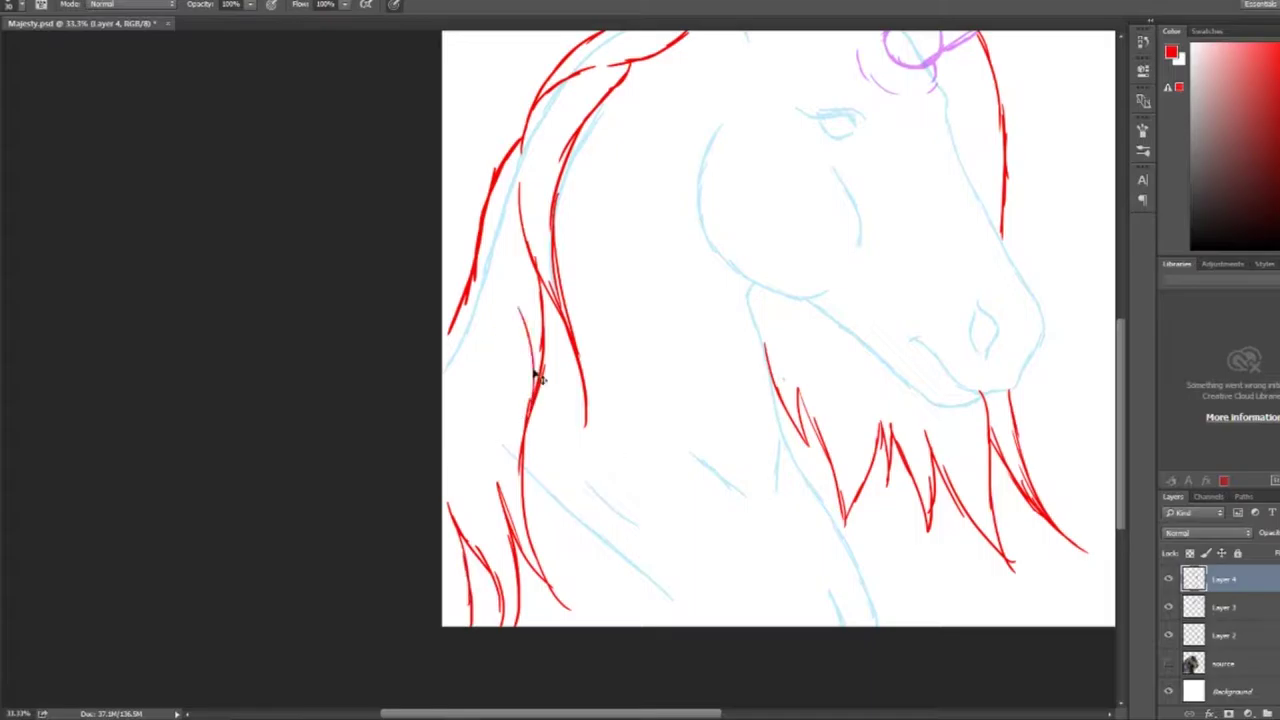
# Step: Sketch the curled forelock strands falling from the forehead over the unicorn's eye
pyautogui.moveTo(560, 415); pyautogui.dragTo(410, 565)
pyautogui.moveTo(555, 88); pyautogui.dragTo(578, 150)
pyautogui.hotkey('ctrl', 'z')
pyautogui.moveTo(790, 354)
pyautogui.mouseDown()
pyautogui.moveTo(686, 286)
pyautogui.moveTo(686, 356)
pyautogui.mouseUp()
pyautogui.moveTo(582, 158); pyautogui.dragTo(608, 228)
pyautogui.moveTo(600, 180); pyautogui.dragTo(598, 285)
pyautogui.moveTo(598, 150); pyautogui.dragTo(530, 288)
pyautogui.moveTo(542, 205)
pyautogui.mouseDown()
pyautogui.moveTo(559, 283)
pyautogui.moveTo(609, 322)
pyautogui.mouseUp()
# Step: Add short, scribbled red tufts along the mane's roots on the upper neck
pyautogui.hotkey('ctrl', 'alt')
pyautogui.moveTo(520, 228); pyautogui.dragTo(470, 275)
pyautogui.moveTo(470, 245); pyautogui.dragTo(420, 300)
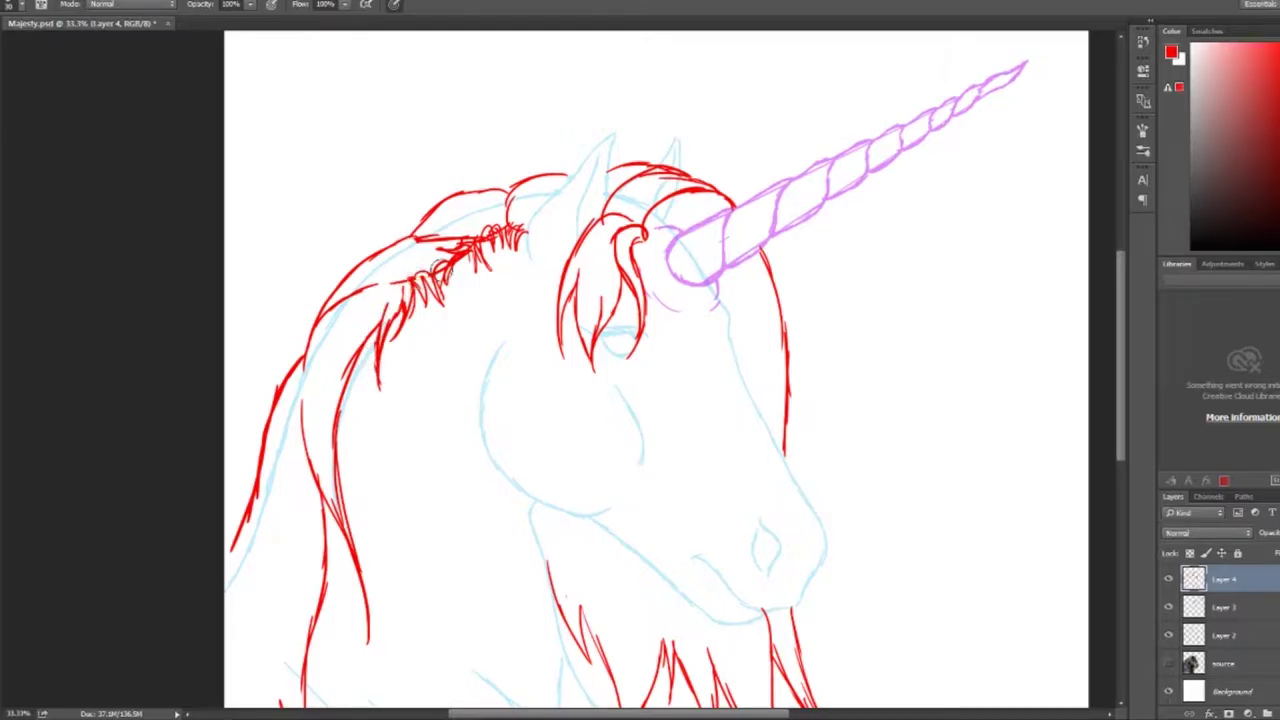
# Step: Sketch an additional beard strand hanging from the chin with short tufts at its tip
pyautogui.scroll(-5, 600, 280)
pyautogui.hscroll(2, 677, 309)
pyautogui.moveTo(714, 466)
pyautogui.mouseDown()
pyautogui.moveTo(676, 556)
pyautogui.moveTo(670, 650)
pyautogui.mouseUp()
pyautogui.moveTo(678, 596); pyautogui.dragTo(658, 658)
# Step: Sketch jagged red fur along the rear edge of the cheek and down the throat into the beard
pyautogui.moveTo(428, 242)
pyautogui.mouseDown()
pyautogui.moveTo(436, 297)
pyautogui.moveTo(494, 394)
pyautogui.mouseUp()
pyautogui.moveTo(478, 362); pyautogui.dragTo(504, 466)
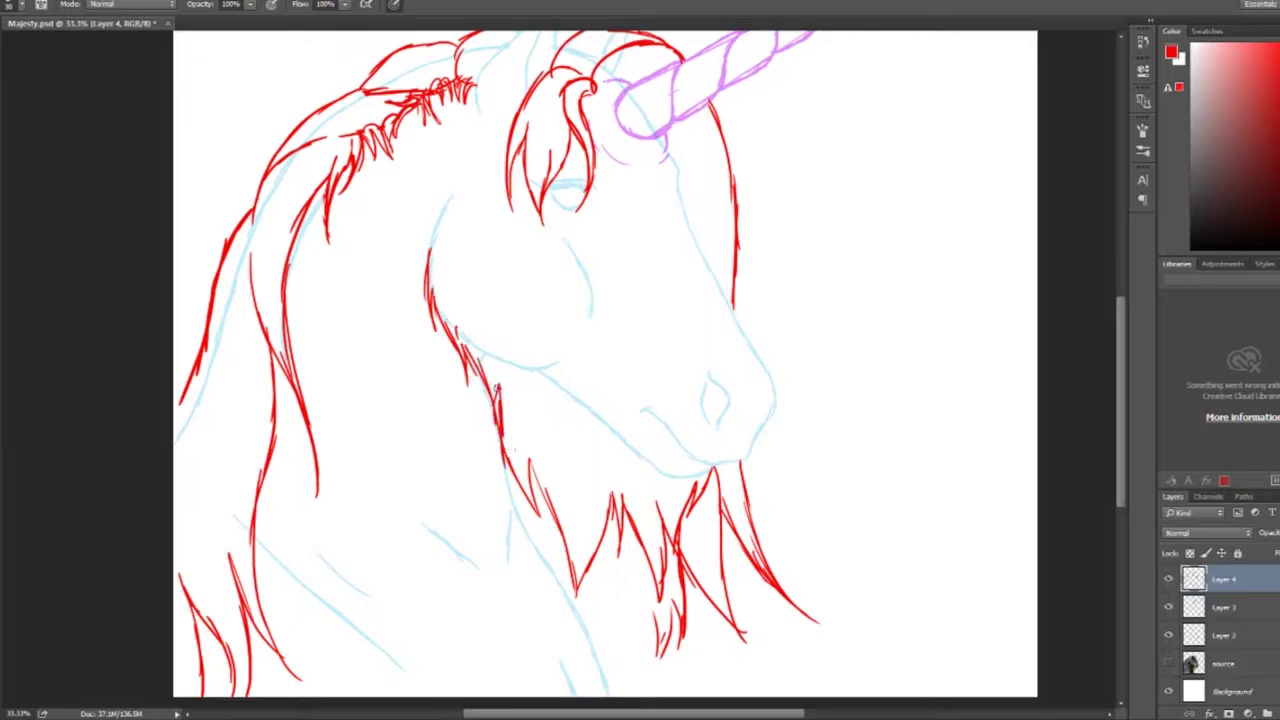
pyautogui.hotkey('ctrl', 'alt', 'z')
pyautogui.hotkey('ctrl', 'alt', 'z')
pyautogui.moveTo(460, 340)
pyautogui.mouseDown()
pyautogui.moveTo(530, 435)
pyautogui.moveTo(646, 549)
pyautogui.moveTo(692, 572)
pyautogui.mouseUp()
# Step: Erase the overlapping beard strands and redraw the beard's pointed center beneath the chin
pyautogui.press('e')
pyautogui.moveTo(700, 488)
pyautogui.mouseDown()
pyautogui.moveTo(662, 546)
pyautogui.moveTo(605, 548)
pyautogui.mouseUp()
pyautogui.moveTo(588, 495); pyautogui.dragTo(612, 600)
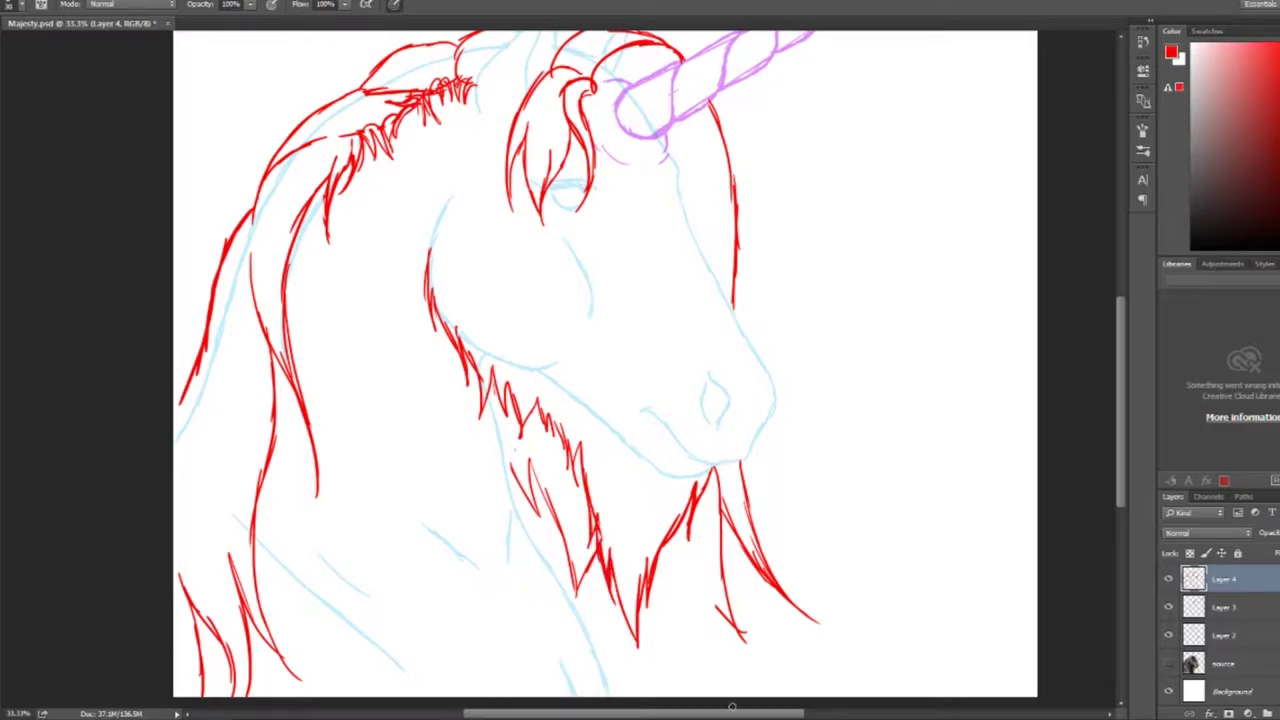
pyautogui.moveTo(706, 550); pyautogui.dragTo(645, 592)
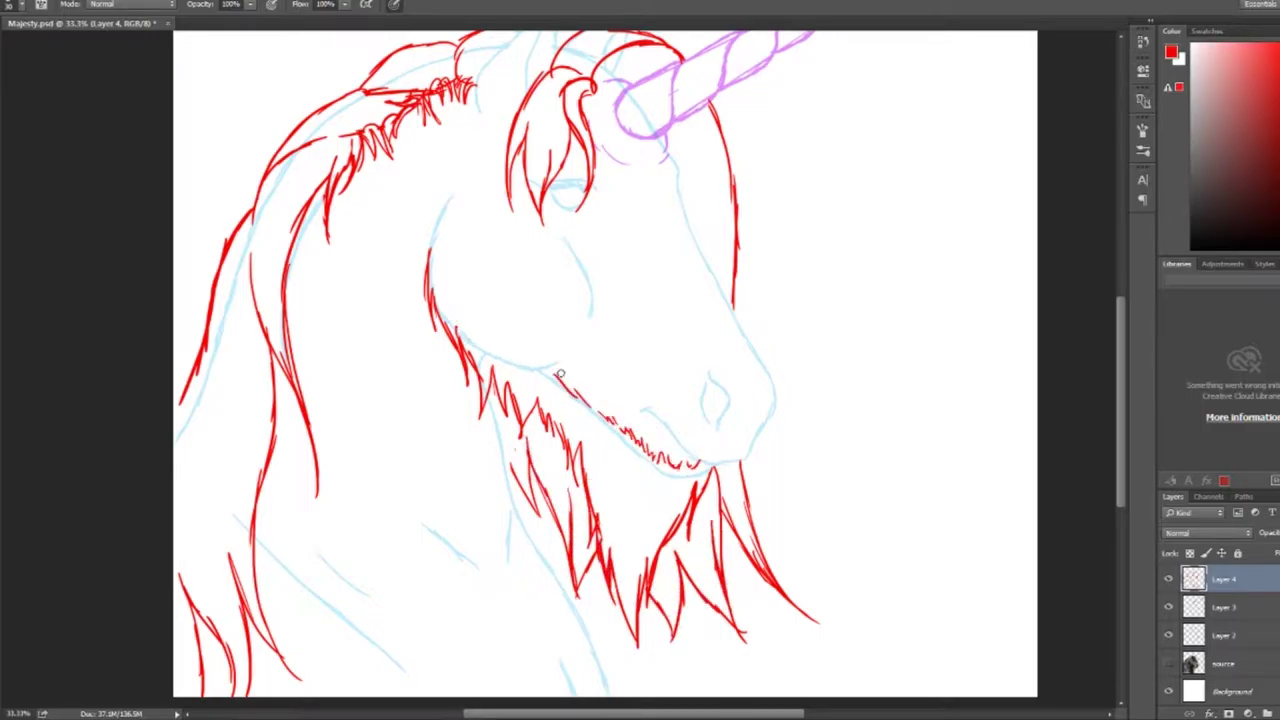
# Step: Erase the leftover inner and outer strands around the beard
pyautogui.press('e')
pyautogui.moveTo(520, 440)
pyautogui.mouseDown()
pyautogui.moveTo(660, 600)
pyautogui.moveTo(719, 552)
pyautogui.moveTo(762, 570)
pyautogui.moveTo(805, 615)
pyautogui.mouseUp()
pyautogui.moveTo(775, 154); pyautogui.dragTo(729, 214)
# Step: Redraw the mane lock behind the muzzle as a fuller curve and erase its stray lines
pyautogui.press('b')
pyautogui.moveTo(640, 112)
pyautogui.mouseDown()
pyautogui.moveTo(718, 280)
pyautogui.moveTo(700, 382)
pyautogui.mouseUp()
pyautogui.press('e')
pyautogui.moveTo(660, 150); pyautogui.dragTo(683, 290)
pyautogui.moveTo(743, 418); pyautogui.dragTo(769, 263)
# Step: Sketch new long strands hanging below the chin and beside the throat behind the beard
pyautogui.moveTo(712, 360); pyautogui.dragTo(688, 448)
pyautogui.moveTo(698, 385); pyautogui.dragTo(690, 575)
pyautogui.moveTo(705, 470); pyautogui.dragTo(712, 590)
pyautogui.moveTo(541, 497); pyautogui.dragTo(550, 418)
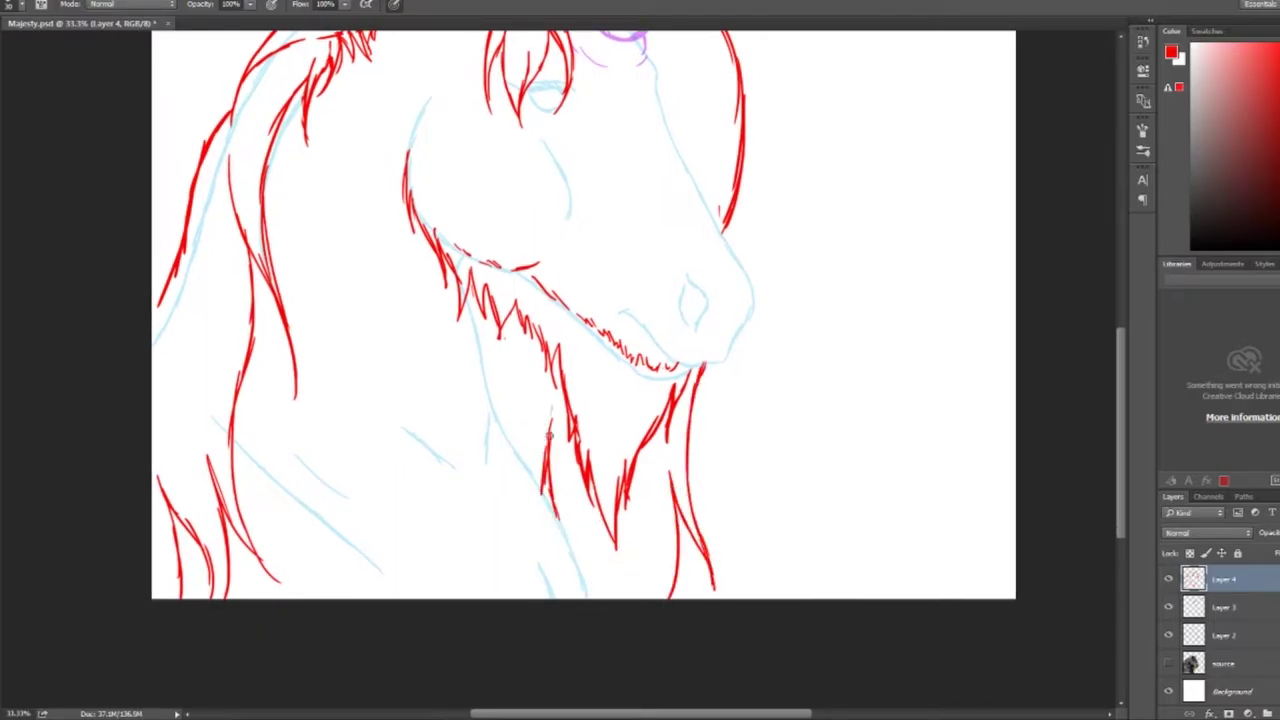
pyautogui.moveTo(584, 528); pyautogui.dragTo(600, 598)
pyautogui.moveTo(664, 450); pyautogui.dragTo(650, 593)
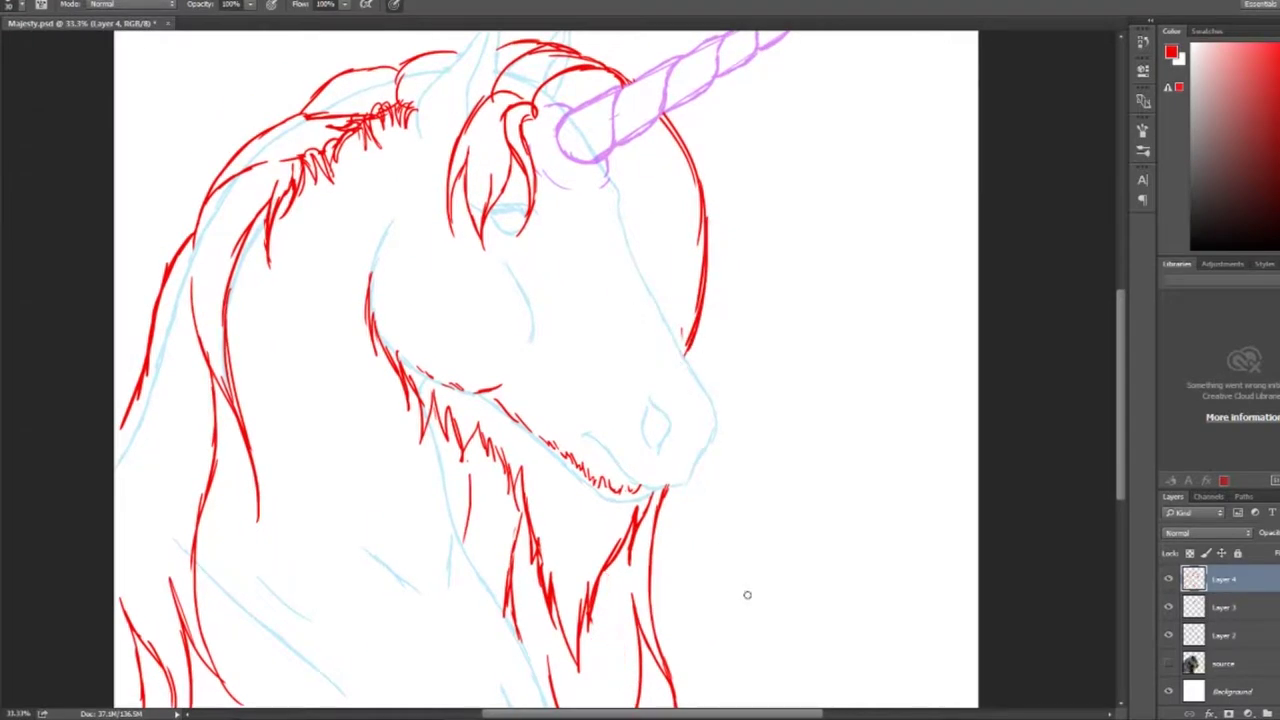
# Step: Add inner hair strands to the mane lock curving from the horn's base down behind the muzzle
pyautogui.moveTo(746, 594); pyautogui.dragTo(802, 433)
pyautogui.moveTo(602, 508); pyautogui.dragTo(562, 703)
pyautogui.moveTo(620, 188); pyautogui.dragTo(705, 360)
pyautogui.moveTo(700, 290); pyautogui.dragTo(698, 384)
pyautogui.moveTo(680, 360); pyautogui.dragTo(676, 275)
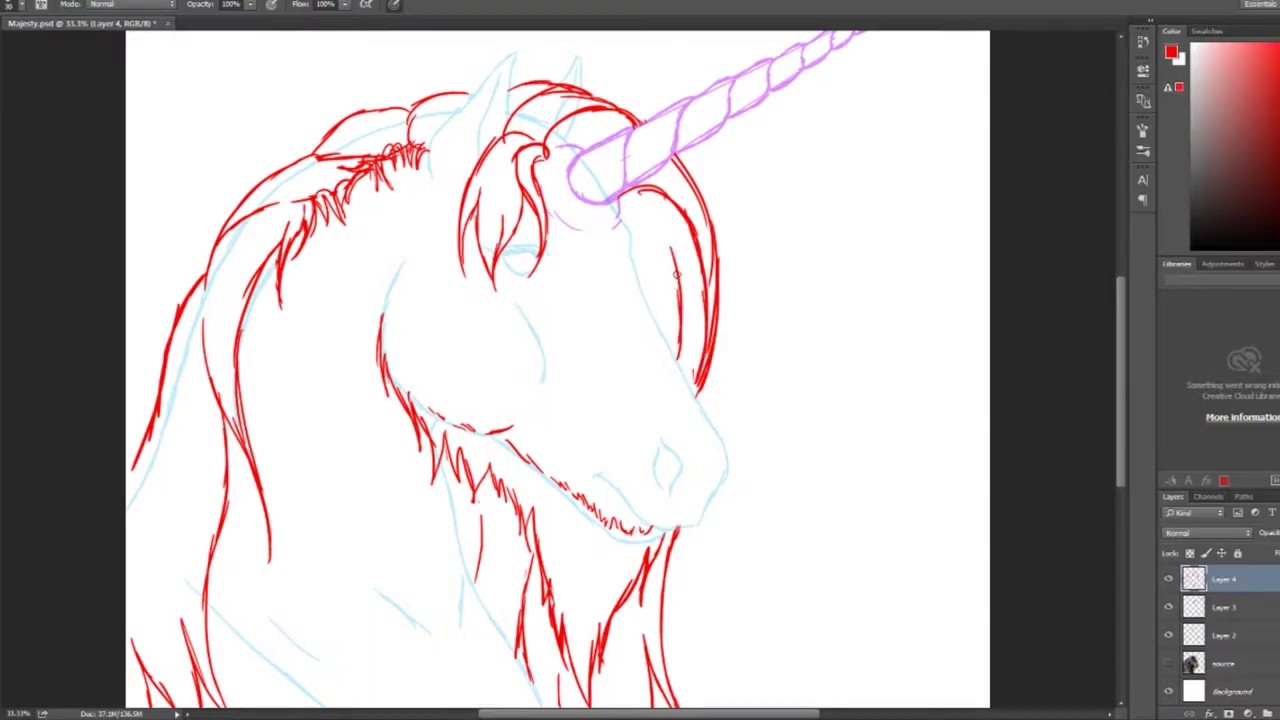
pyautogui.hotkey('ctrl', 'z')
pyautogui.moveTo(627, 368); pyautogui.dragTo(715, 368)
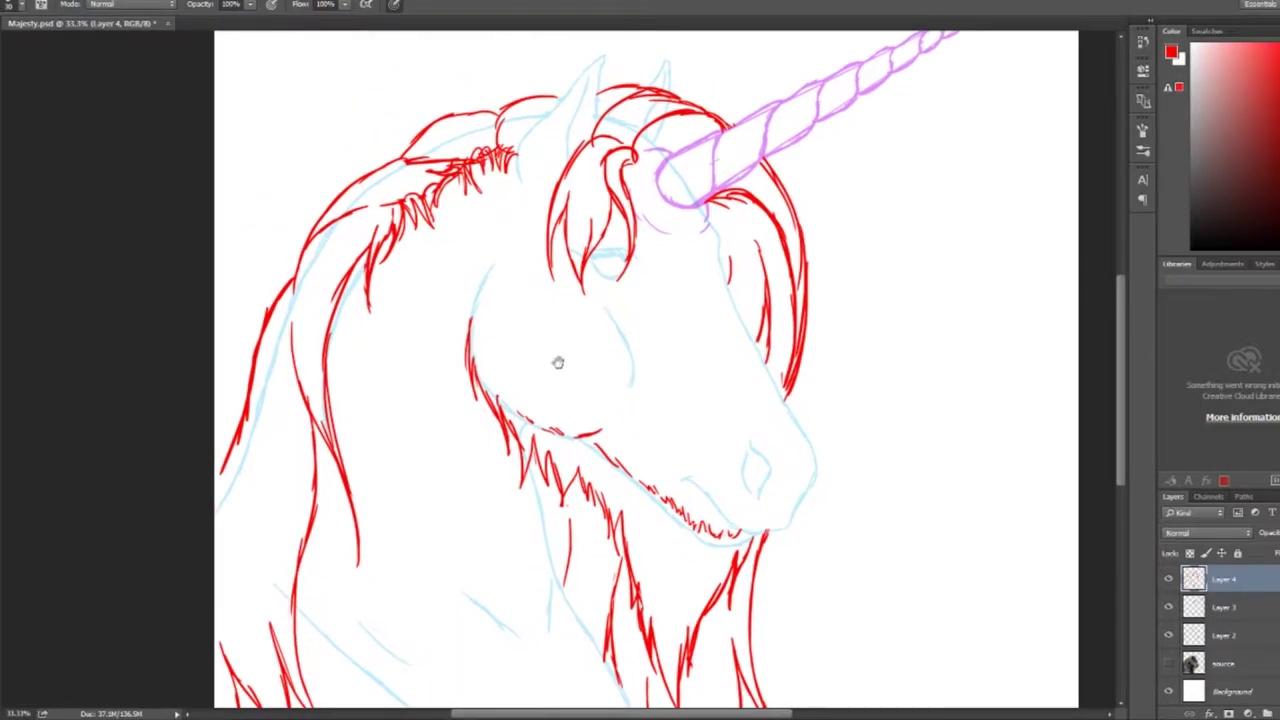
pyautogui.scroll(-3, 558, 362)
pyautogui.scroll(3, 494, 451)
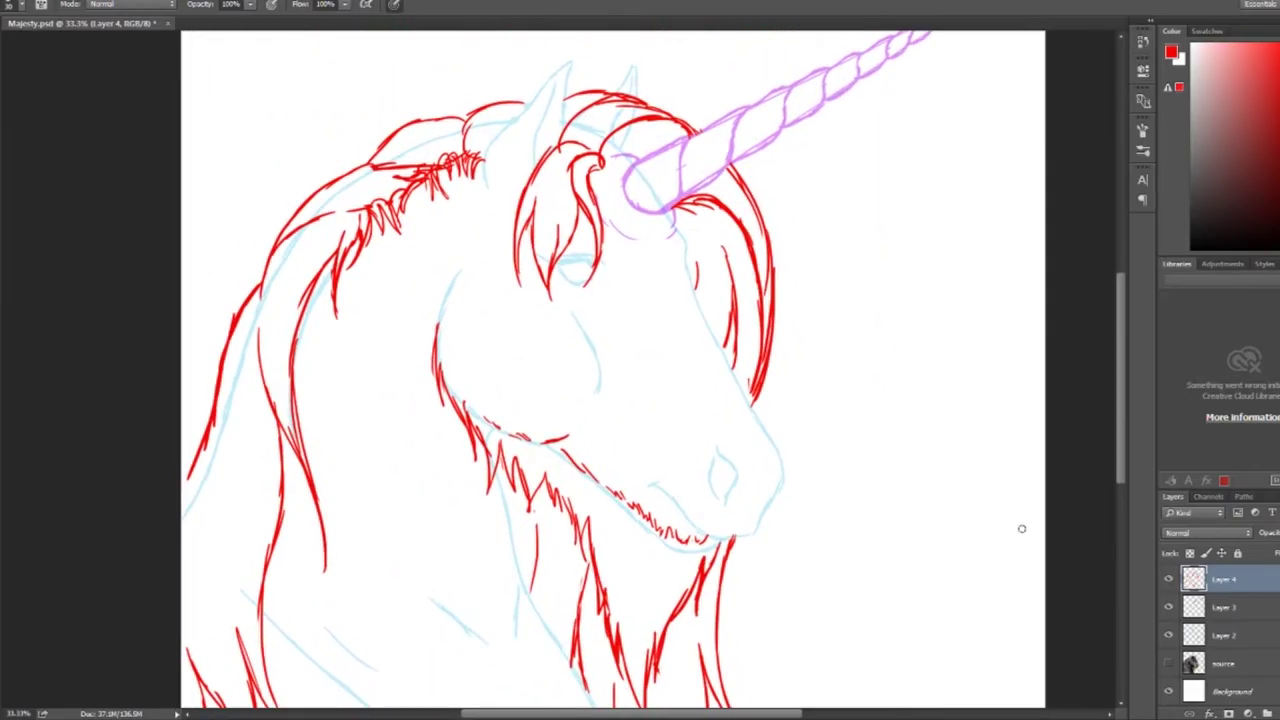
# Step: Erase the blue neck contour covered by the mane on Layer 2
pyautogui.click(1238, 636)
pyautogui.moveTo(476, 128); pyautogui.dragTo(199, 490)
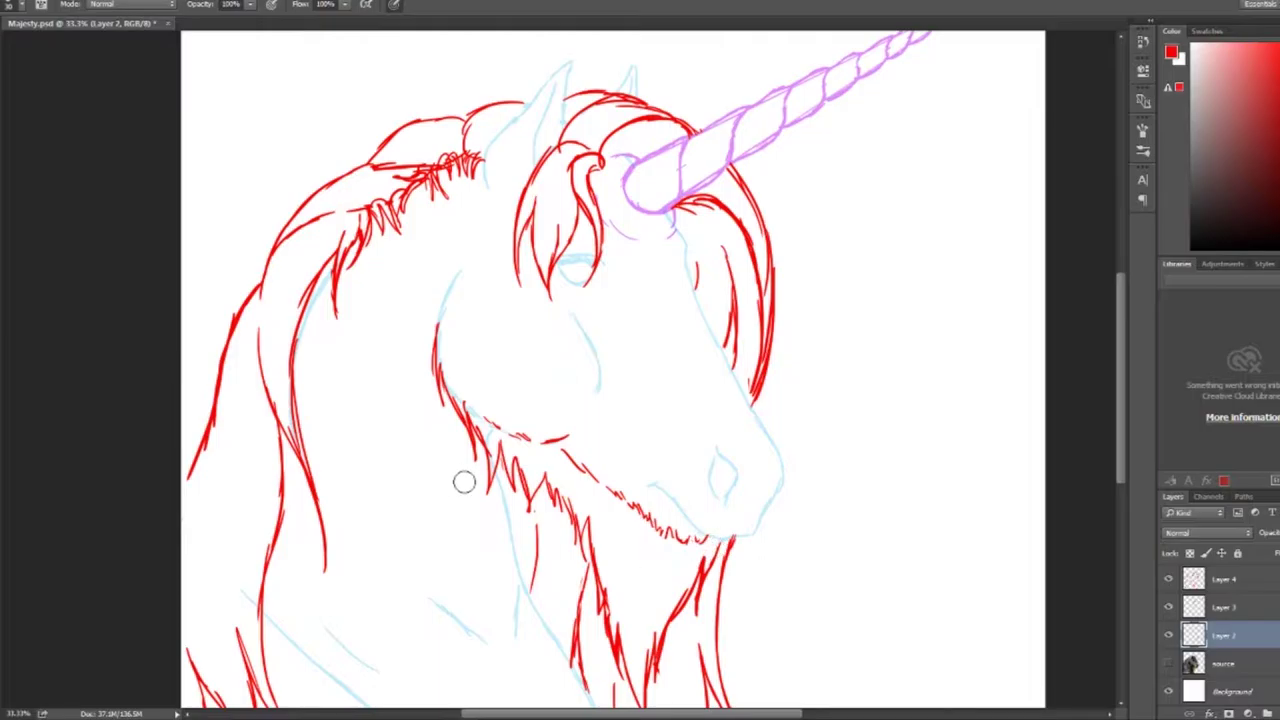
pyautogui.scroll(2, 664, 466)
pyautogui.scroll(-2, 729, 340)
pyautogui.scroll(-2, 609, 446)
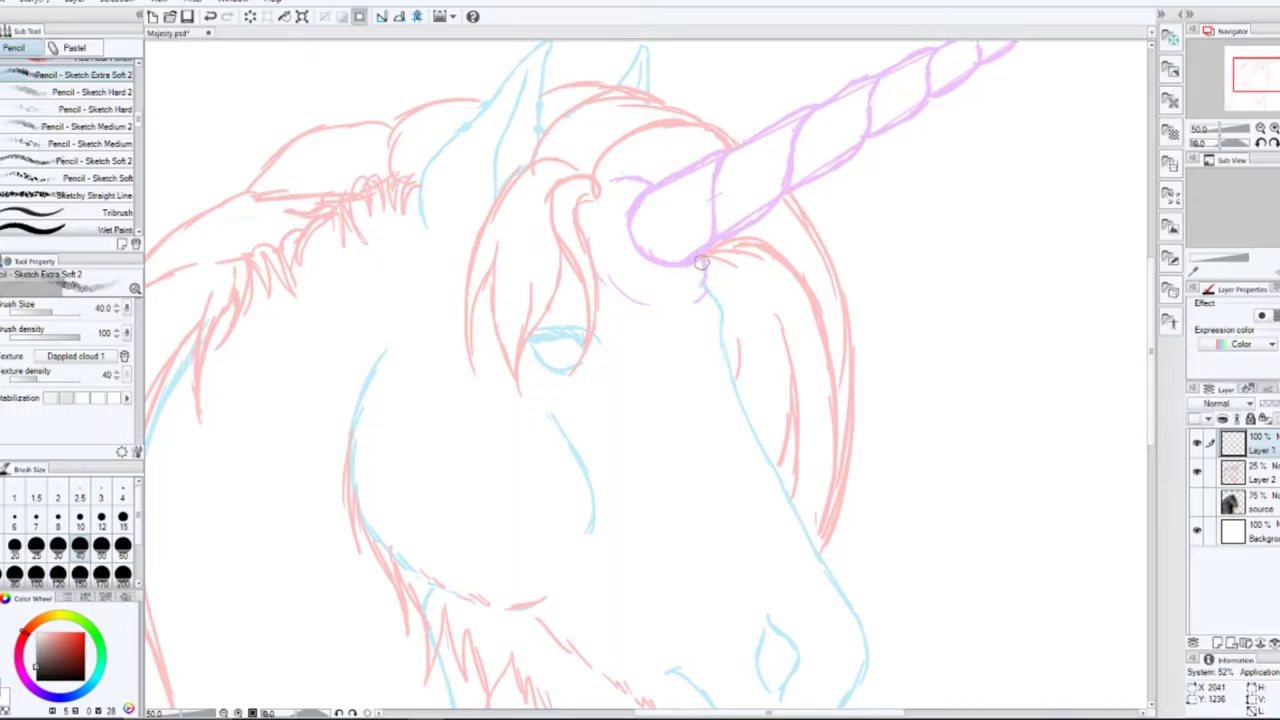
# Step: Choose the HB Real Pencil at size 17 and trace the horn's rounded base and the fur around it
pyautogui.press('[')
pyautogui.press('[')
pyautogui.moveTo(704, 255); pyautogui.dragTo(706, 285)
pyautogui.hotkey('ctrl', 'z')
pyautogui.press('.')
pyautogui.press('.')
pyautogui.press('.')
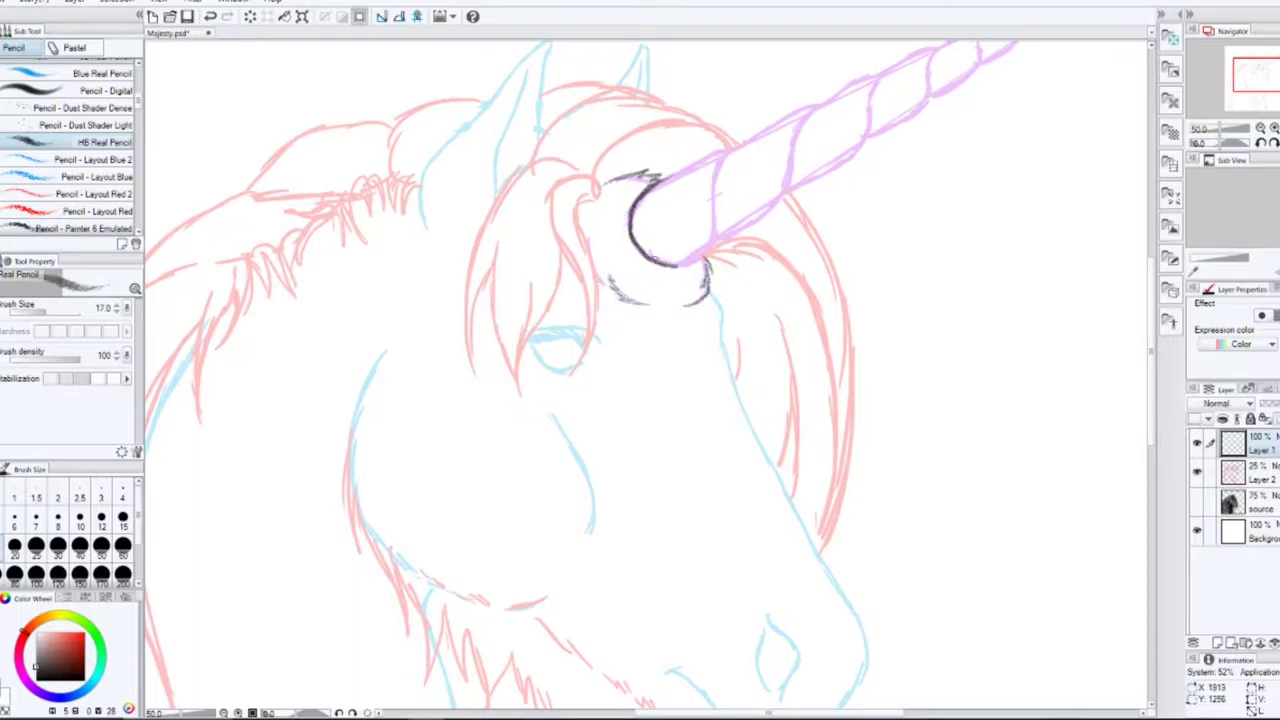
# Step: Trace the horn's spiral segments in dark pencil from the base to the pointed tip
pyautogui.moveTo(858, 201); pyautogui.dragTo(643, 366)
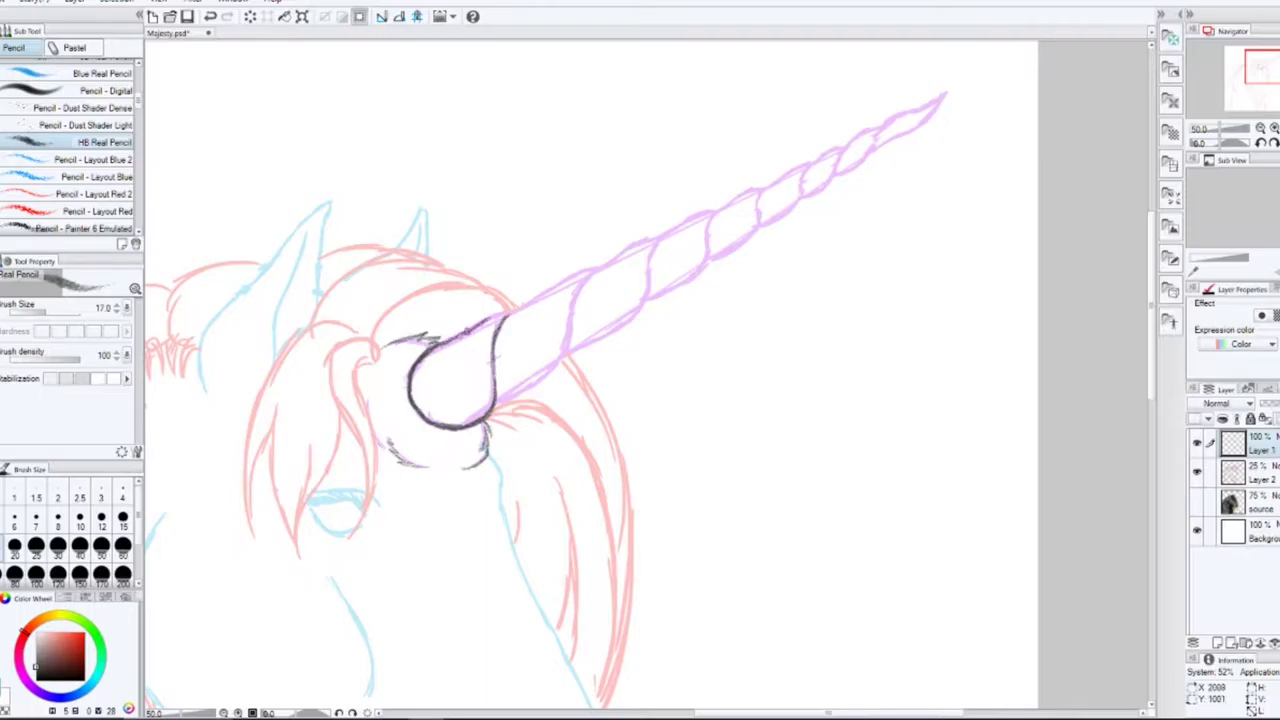
pyautogui.moveTo(522, 304); pyautogui.dragTo(598, 268)
pyautogui.moveTo(570, 318); pyautogui.dragTo(506, 400)
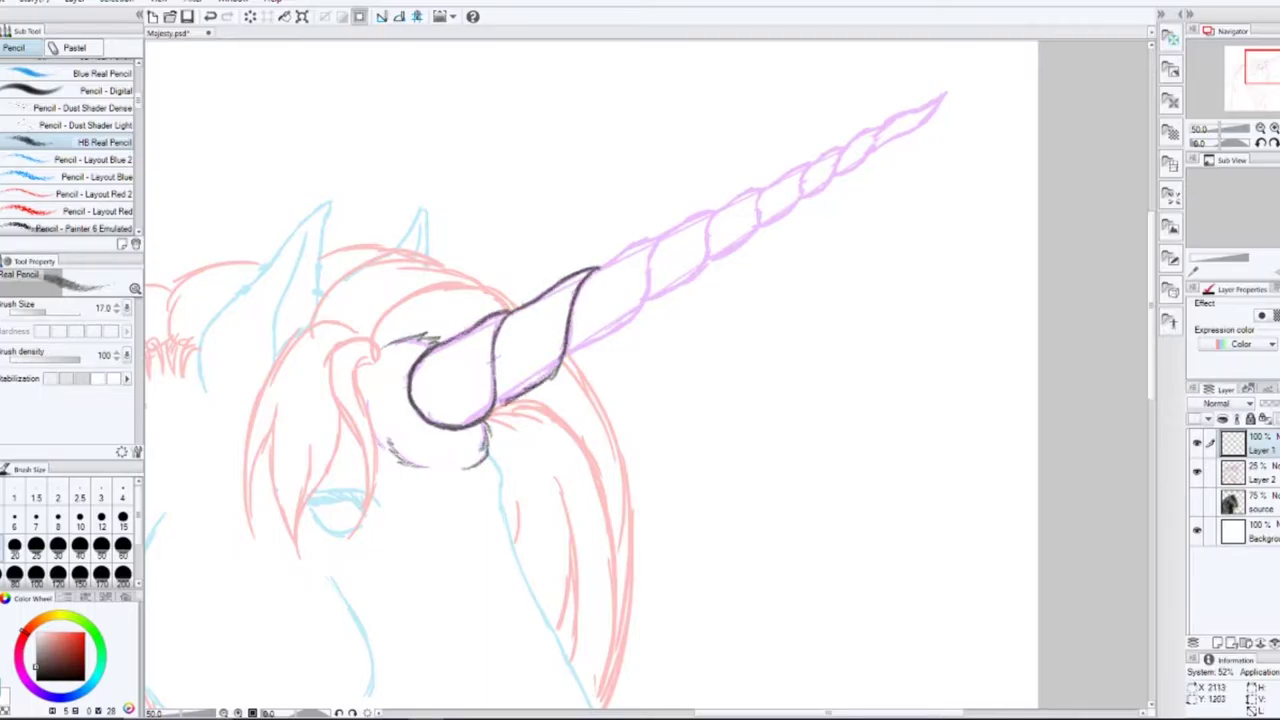
pyautogui.hotkey('ctrl', 'z')
pyautogui.hotkey('ctrl', 'z')
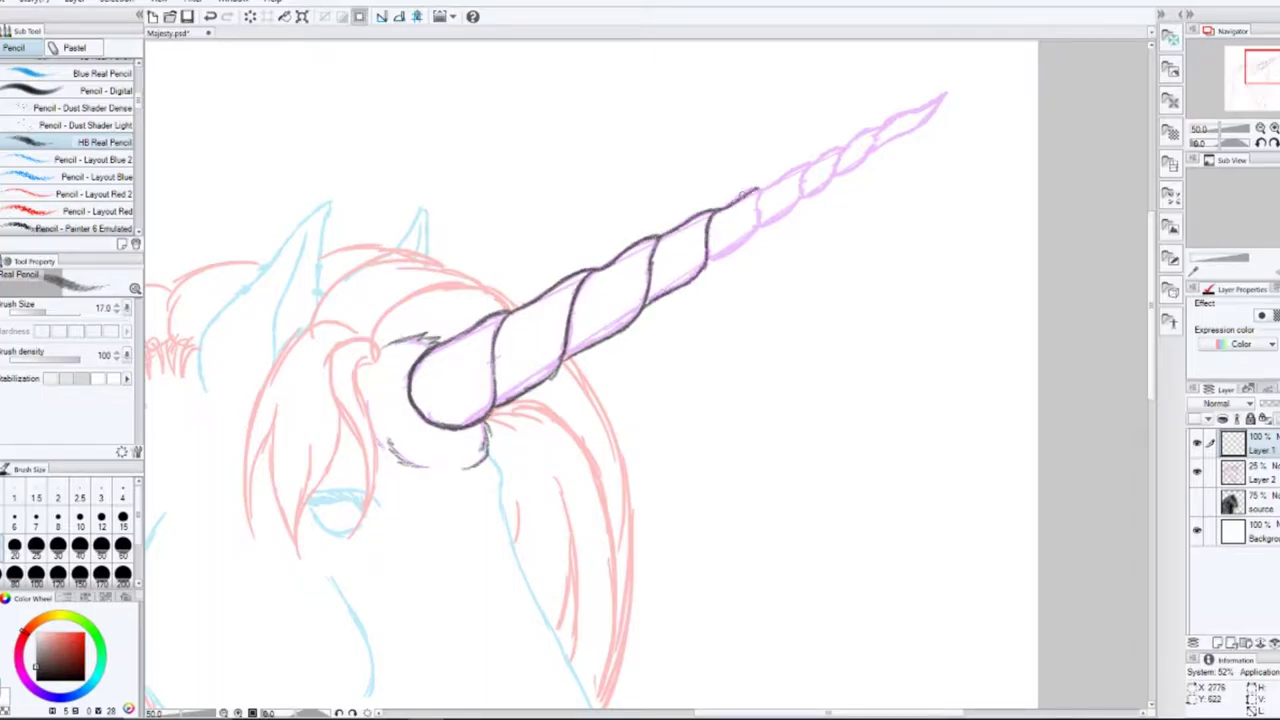
pyautogui.hotkey('ctrl', 'z')
pyautogui.hotkey('ctrl', 'z')
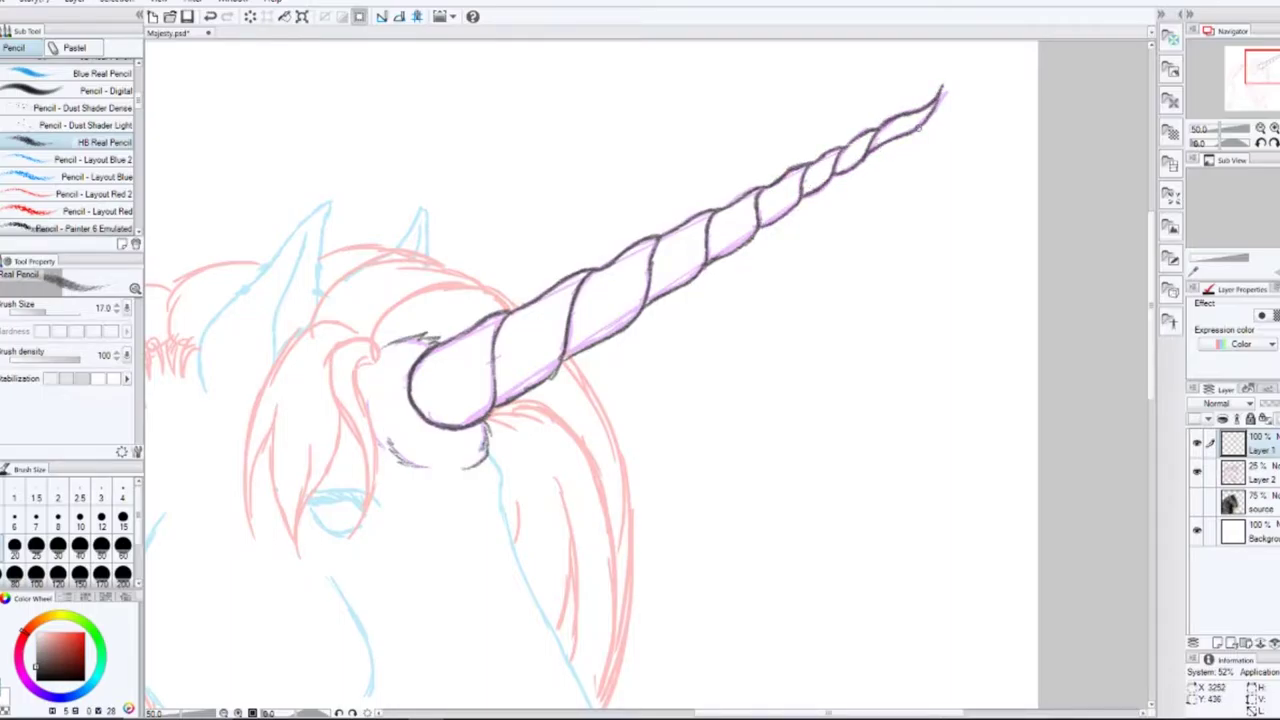
# Step: Trace the furry brow below the horn and the bridge of the nose with a larger pencil size
pyautogui.moveTo(560, 400); pyautogui.dragTo(680, 272)
pyautogui.hotkey('ctrl', 'z')
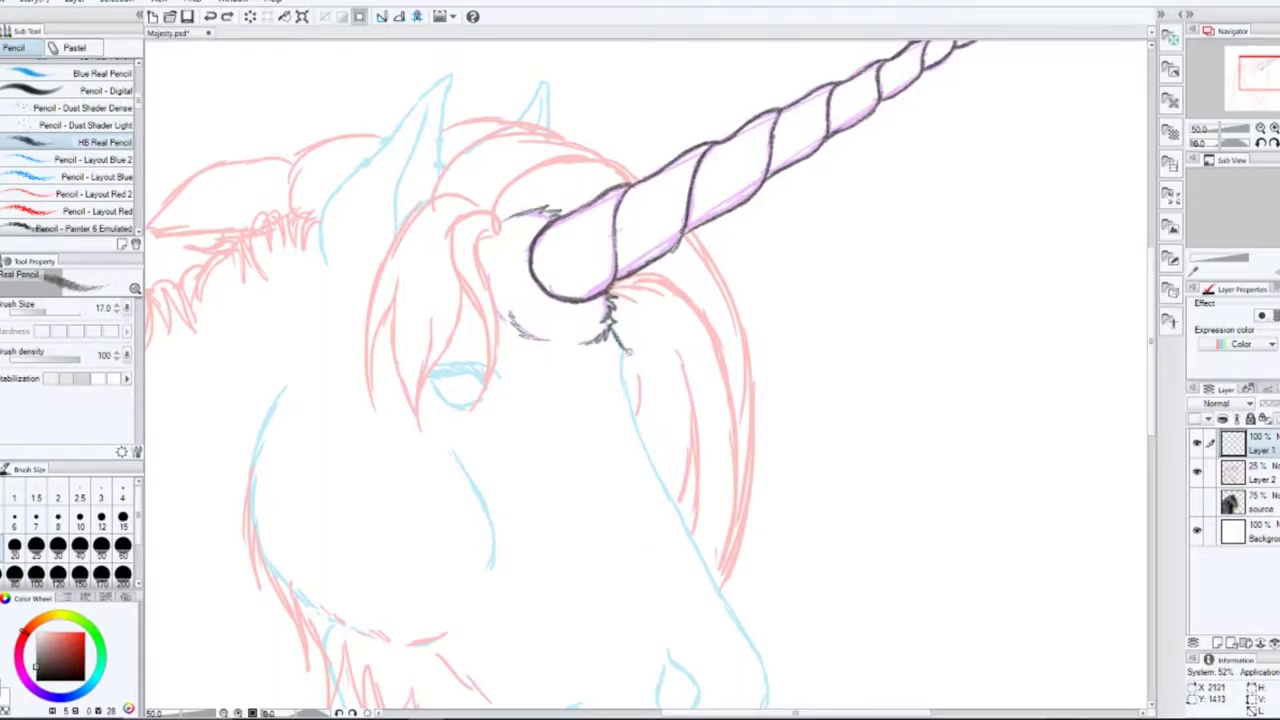
pyautogui.moveTo(625, 378); pyautogui.dragTo(704, 560)
pyautogui.press(']')
pyautogui.hotkey('ctrl', 'z')
pyautogui.moveTo(640, 442); pyautogui.dragTo(736, 624)
# Step: Trace the muzzle, nostril and mouth, plus the short fur along the jawline, at brush size 25
pyautogui.moveTo(799, 535); pyautogui.dragTo(789, 360)
pyautogui.moveTo(726, 449)
pyautogui.mouseDown()
pyautogui.moveTo(750, 500)
pyautogui.moveTo(716, 582)
pyautogui.moveTo(662, 608)
pyautogui.moveTo(628, 600)
pyautogui.mouseUp()
pyautogui.hotkey('ctrl', 'z')
pyautogui.moveTo(553, 520); pyautogui.dragTo(608, 566)
pyautogui.moveTo(552, 525); pyautogui.dragTo(577, 520)
pyautogui.moveTo(655, 468)
pyautogui.mouseDown()
pyautogui.moveTo(703, 422)
pyautogui.moveTo(728, 460)
pyautogui.moveTo(718, 510)
pyautogui.moveTo(822, 430)
pyautogui.moveTo(740, 420)
pyautogui.moveTo(592, 302)
pyautogui.mouseUp()
pyautogui.moveTo(592, 272); pyautogui.dragTo(466, 250)
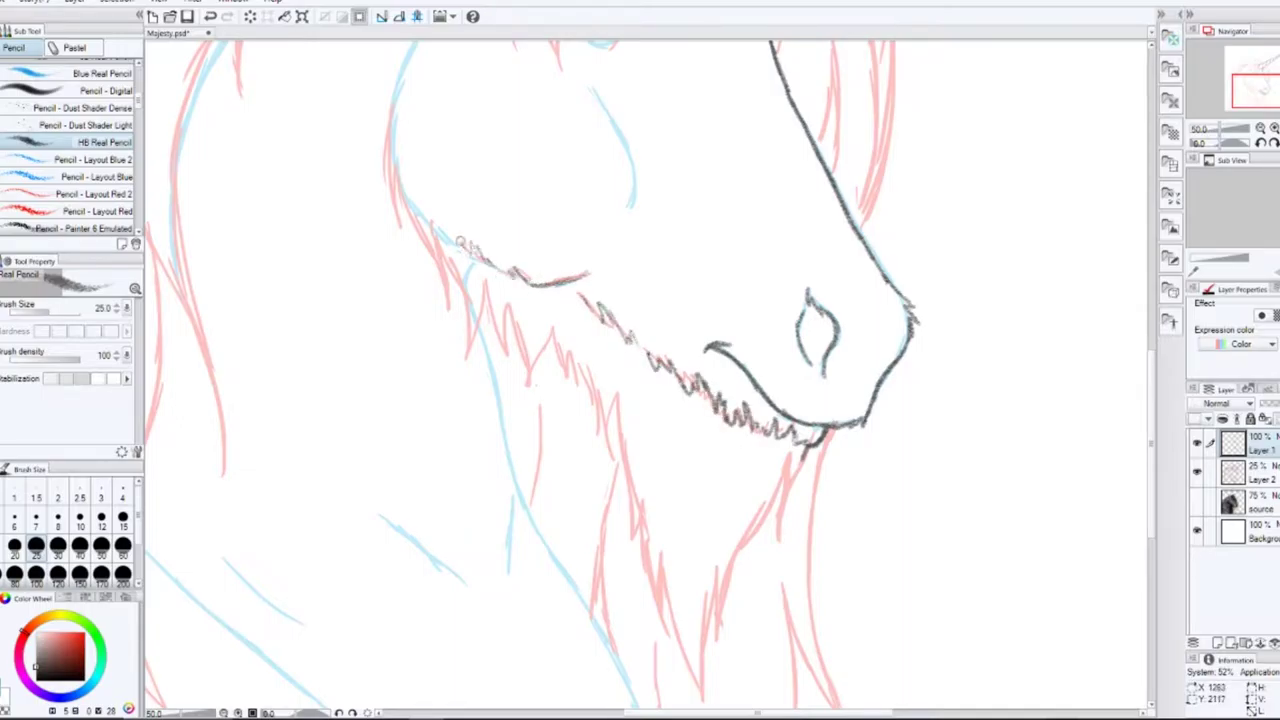
# Step: Trace the beard from the chin to its point and the jagged fur up toward the throat
pyautogui.moveTo(812, 445); pyautogui.dragTo(780, 512)
pyautogui.hotkey('ctrl', 'z')
pyautogui.moveTo(812, 442)
pyautogui.mouseDown()
pyautogui.moveTo(783, 515)
pyautogui.moveTo(920, 385)
pyautogui.mouseUp()
pyautogui.moveTo(854, 348); pyautogui.dragTo(782, 520)
pyautogui.moveTo(790, 450)
pyautogui.mouseDown()
pyautogui.moveTo(752, 595)
pyautogui.moveTo(730, 450)
pyautogui.mouseUp()
pyautogui.moveTo(735, 520)
pyautogui.mouseDown()
pyautogui.moveTo(684, 284)
pyautogui.moveTo(632, 238)
pyautogui.moveTo(590, 288)
pyautogui.moveTo(560, 182)
pyautogui.mouseUp()
pyautogui.moveTo(575, 225); pyautogui.dragTo(550, 158)
pyautogui.moveTo(600, 350); pyautogui.dragTo(680, 500)
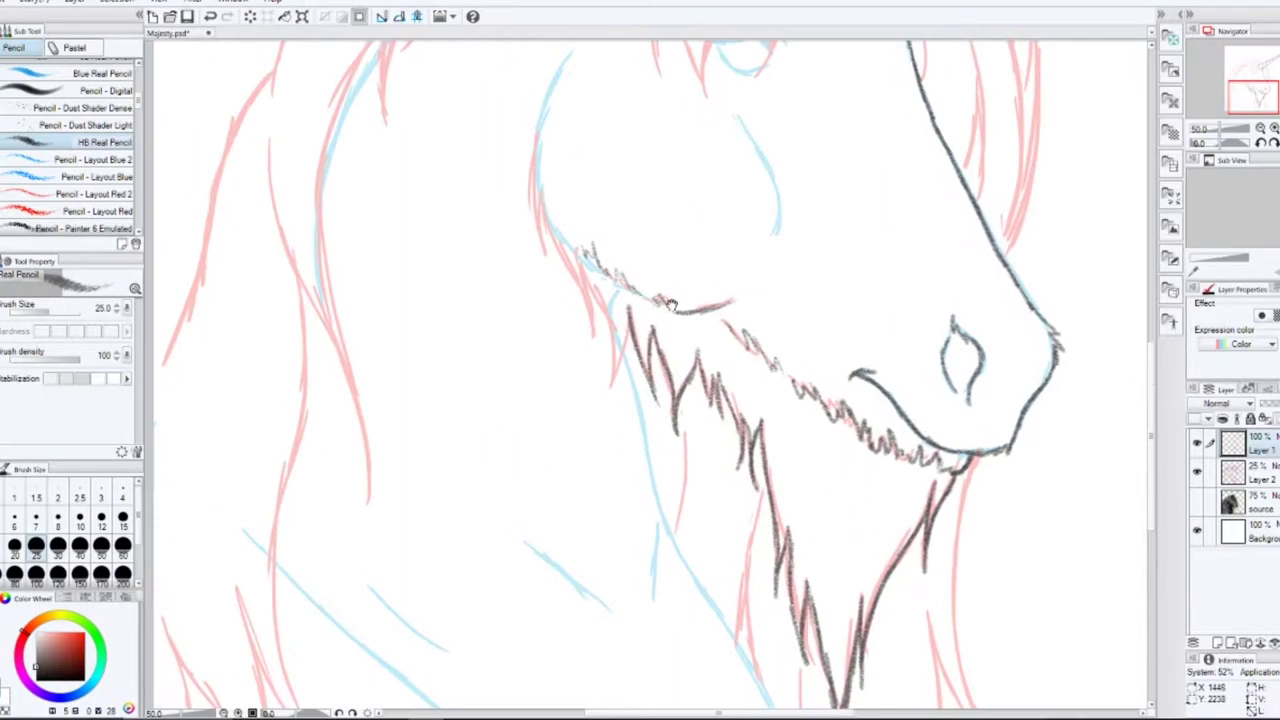
# Step: Trace the rear curve of the cheek and its jagged fur tufts down to the throat
pyautogui.moveTo(630, 308); pyautogui.dragTo(612, 408)
pyautogui.moveTo(612, 360); pyautogui.dragTo(580, 268)
pyautogui.moveTo(663, 173); pyautogui.dragTo(663, 243)
pyautogui.moveTo(576, 118)
pyautogui.mouseDown()
pyautogui.moveTo(538, 248)
pyautogui.moveTo(586, 374)
pyautogui.mouseUp()
pyautogui.moveTo(550, 296); pyautogui.dragTo(588, 404)
pyautogui.moveTo(582, 334); pyautogui.dragTo(616, 376)
# Step: Trace the front neck contour and the muscle lines of the chest and shoulder
pyautogui.moveTo(610, 505); pyautogui.dragTo(560, 310)
pyautogui.moveTo(575, 205)
pyautogui.mouseDown()
pyautogui.moveTo(614, 392)
pyautogui.moveTo(760, 682)
pyautogui.mouseUp()
pyautogui.moveTo(686, 608); pyautogui.dragTo(712, 674)
pyautogui.moveTo(703, 588); pyautogui.dragTo(853, 558)
pyautogui.moveTo(372, 410); pyautogui.dragTo(600, 615)
pyautogui.moveTo(468, 434); pyautogui.dragTo(534, 496)
# Step: Trace the cheekbone line, then the eye with its lashes at brush size 17
pyautogui.moveTo(565, 24); pyautogui.dragTo(725, 354)
pyautogui.scroll(-5, 725, 354)
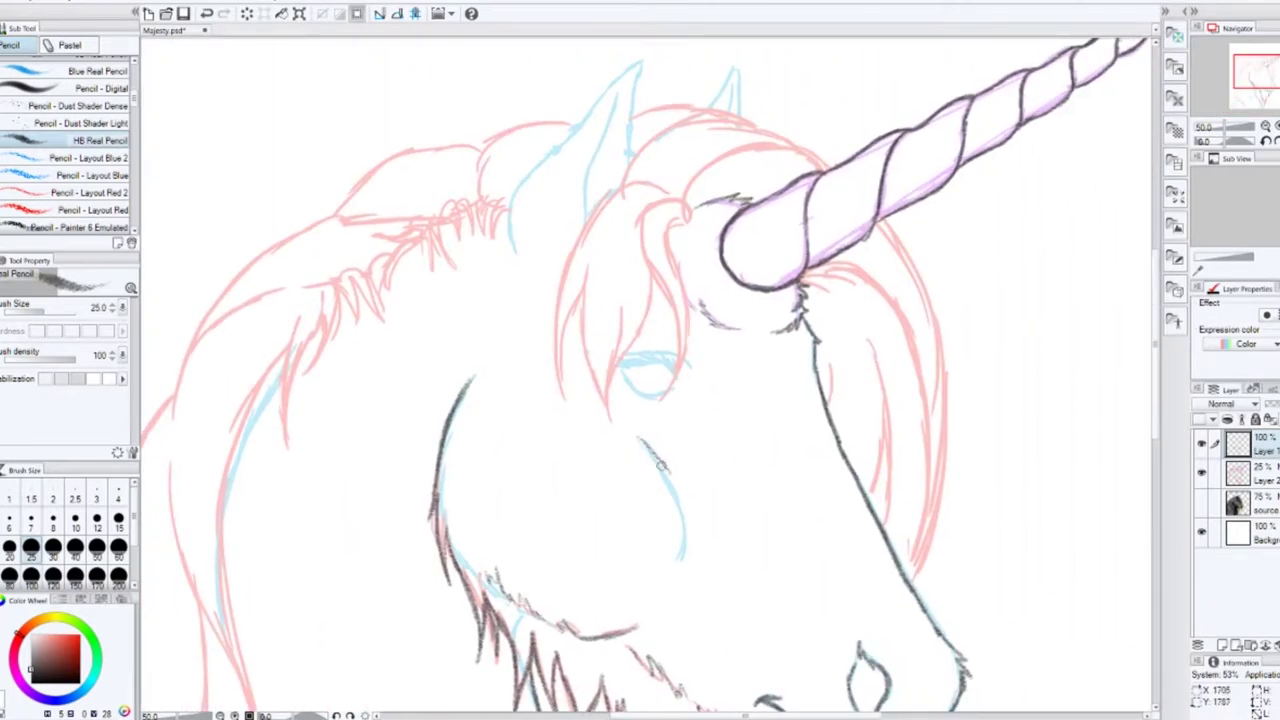
pyautogui.scroll(3, 655, 370)
pyautogui.press('[')
pyautogui.press('[')
pyautogui.moveTo(597, 364); pyautogui.dragTo(640, 402)
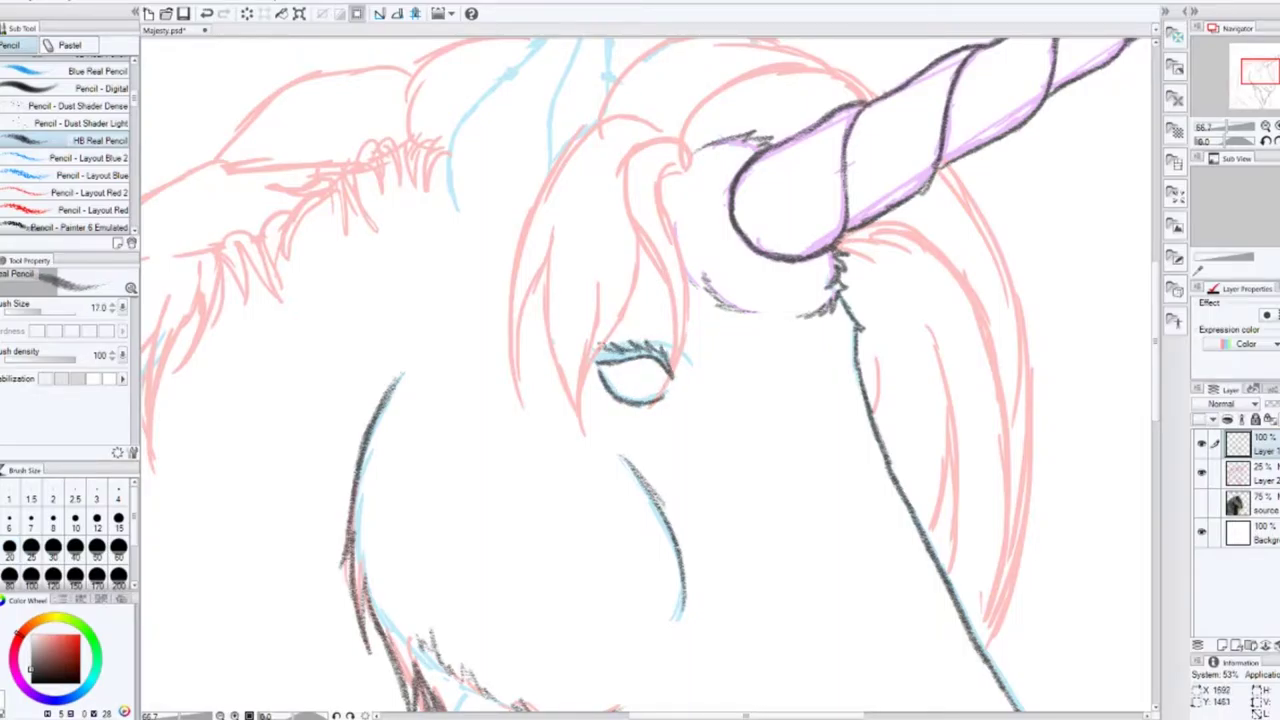
# Step: Set the brush size to 20 and trace the curled forelock and the hair arching over the forehead
pyautogui.press(']')
pyautogui.moveTo(690, 163)
pyautogui.mouseDown()
pyautogui.moveTo(648, 138)
pyautogui.moveTo(676, 312)
pyautogui.moveTo(652, 420)
pyautogui.moveTo(668, 214)
pyautogui.moveTo(686, 170)
pyautogui.mouseUp()
pyautogui.moveTo(628, 256)
pyautogui.mouseDown()
pyautogui.moveTo(582, 398)
pyautogui.moveTo(545, 305)
pyautogui.mouseUp()
pyautogui.moveTo(556, 242)
pyautogui.mouseDown()
pyautogui.moveTo(520, 312)
pyautogui.moveTo(510, 390)
pyautogui.mouseUp()
pyautogui.moveTo(518, 262)
pyautogui.mouseDown()
pyautogui.moveTo(646, 116)
pyautogui.moveTo(664, 120)
pyautogui.mouseUp()
pyautogui.moveTo(664, 40); pyautogui.dragTo(620, 162)
pyautogui.moveTo(548, 240)
pyautogui.mouseDown()
pyautogui.moveTo(562, 195)
pyautogui.moveTo(705, 155)
pyautogui.moveTo(815, 220)
pyautogui.moveTo(655, 262)
pyautogui.moveTo(740, 222)
pyautogui.mouseUp()
# Step: Trace the outer edge of the mane lock behind the muzzle and its first inner strands
pyautogui.moveTo(902, 390); pyautogui.dragTo(742, 315)
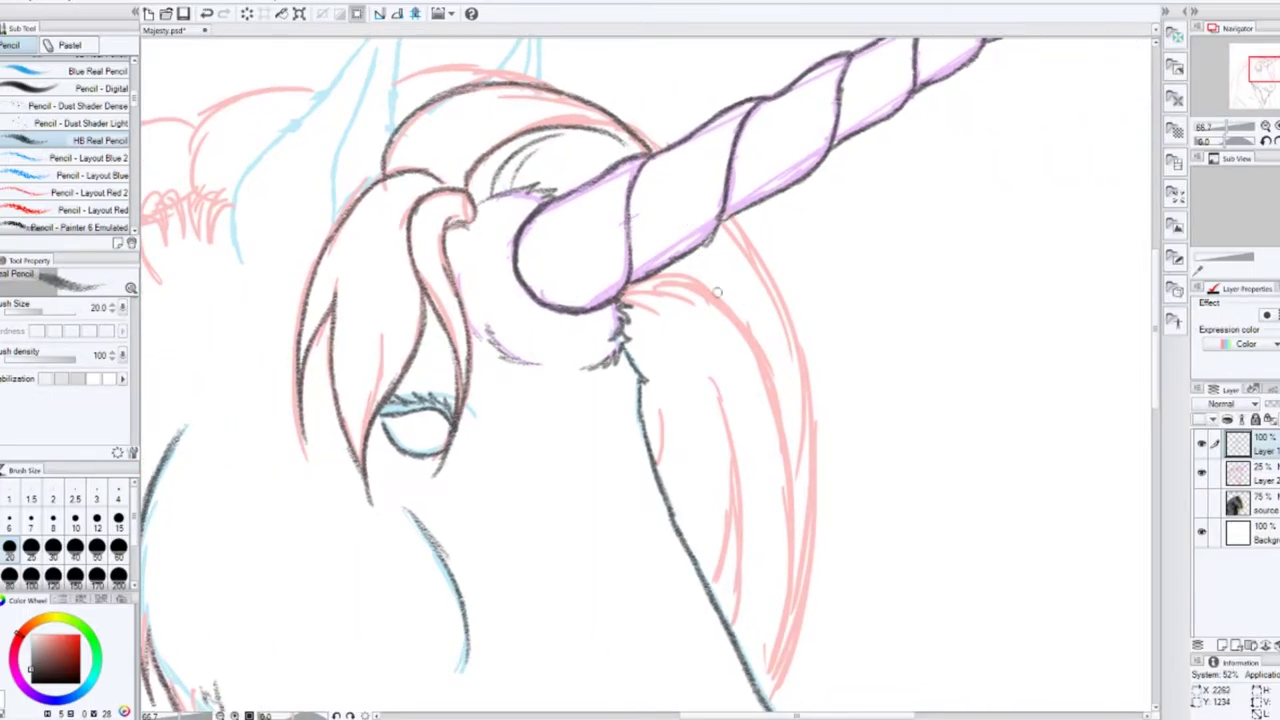
pyautogui.moveTo(708, 228); pyautogui.dragTo(798, 396)
pyautogui.hotkey('ctrl', 'z')
pyautogui.moveTo(712, 222)
pyautogui.mouseDown()
pyautogui.moveTo(782, 318)
pyautogui.moveTo(806, 477)
pyautogui.moveTo(770, 690)
pyautogui.mouseUp()
pyautogui.moveTo(626, 291)
pyautogui.mouseDown()
pyautogui.moveTo(720, 280)
pyautogui.moveTo(766, 318)
pyautogui.mouseUp()
pyautogui.hotkey('ctrl', 'z')
pyautogui.moveTo(700, 243)
pyautogui.mouseDown()
pyautogui.moveTo(767, 370)
pyautogui.moveTo(776, 476)
pyautogui.mouseUp()
pyautogui.moveTo(705, 357); pyautogui.dragTo(745, 574)
# Step: Trace the remaining inner strands of the mane lock beside the bridge of the nose
pyautogui.moveTo(740, 500); pyautogui.dragTo(735, 630)
pyautogui.hotkey('ctrl', 'z')
pyautogui.moveTo(738, 476); pyautogui.dragTo(722, 630)
pyautogui.moveTo(735, 510); pyautogui.dragTo(712, 598)
pyautogui.moveTo(657, 398); pyautogui.dragTo(664, 470)
pyautogui.hotkey('ctrl', 'z')
pyautogui.moveTo(645, 328); pyautogui.dragTo(664, 474)
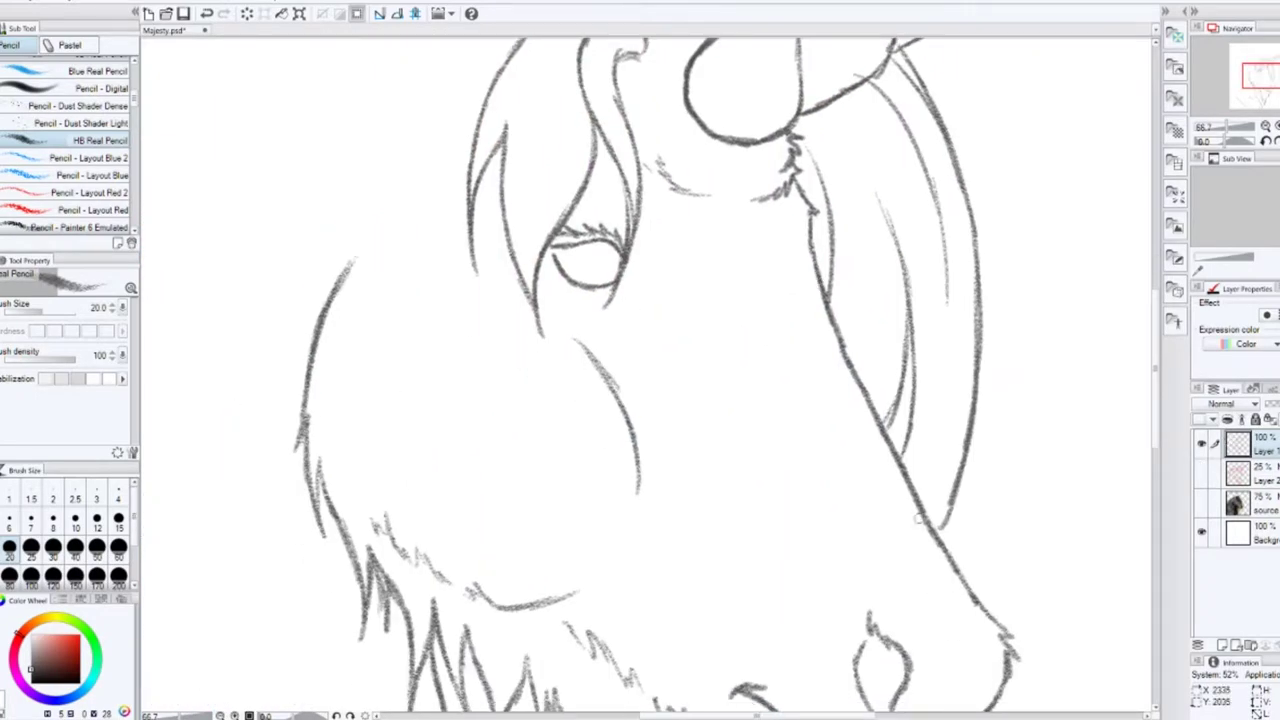
# Step: Show the colored rough layer again and trace the outlines of both ears
pyautogui.click(1202, 473)
pyautogui.moveTo(600, 300); pyautogui.dragTo(685, 445)
pyautogui.moveTo(620, 350)
pyautogui.mouseDown()
pyautogui.moveTo(593, 322)
pyautogui.moveTo(672, 182)
pyautogui.moveTo(768, 86)
pyautogui.moveTo(752, 210)
pyautogui.mouseUp()
pyautogui.moveTo(754, 102); pyautogui.dragTo(690, 308)
pyautogui.moveTo(756, 160)
pyautogui.mouseDown()
pyautogui.moveTo(822, 140)
pyautogui.moveTo(884, 160)
pyautogui.moveTo(896, 131)
pyautogui.mouseUp()
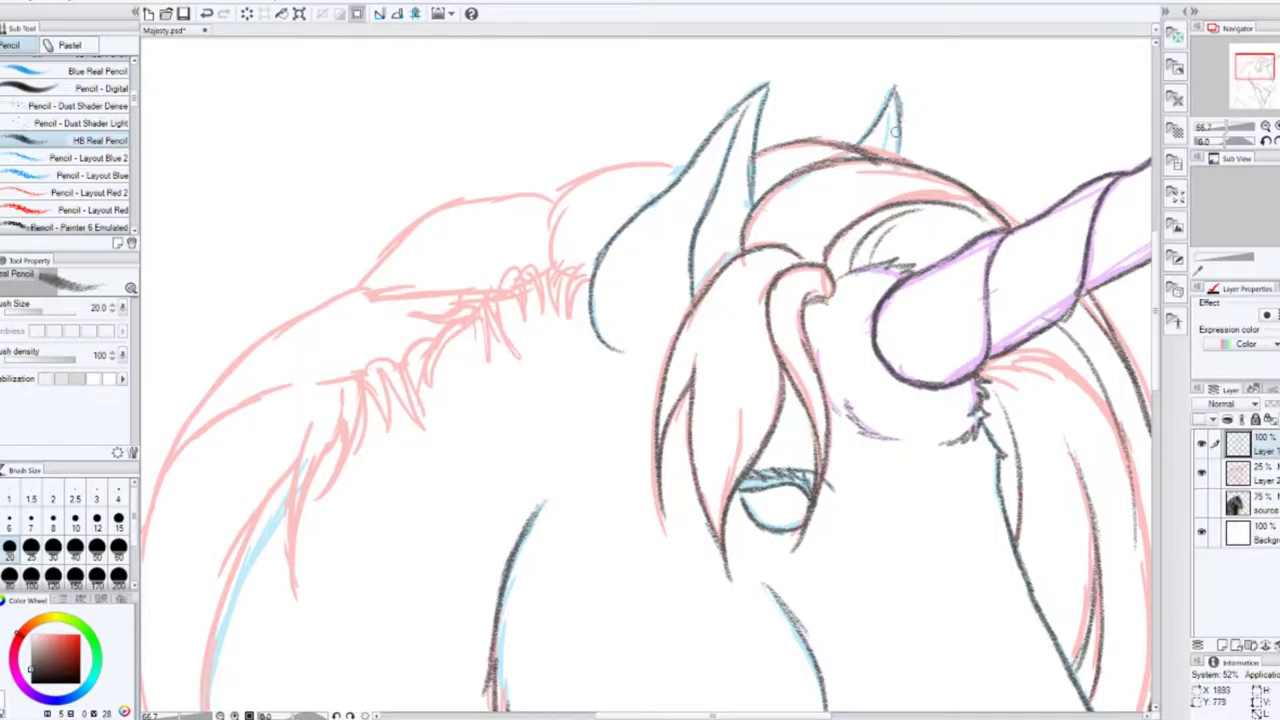
# Step: Trace the curly hair tufts at the mane's root just behind the near ear
pyautogui.moveTo(588, 258)
pyautogui.mouseDown()
pyautogui.moveTo(590, 345)
pyautogui.moveTo(570, 330)
pyautogui.mouseUp()
pyautogui.moveTo(535, 265)
pyautogui.mouseDown()
pyautogui.moveTo(540, 330)
pyautogui.moveTo(515, 330)
pyautogui.moveTo(490, 365)
pyautogui.mouseUp()
pyautogui.moveTo(490, 288)
pyautogui.mouseDown()
pyautogui.moveTo(475, 375)
pyautogui.moveTo(410, 318)
pyautogui.moveTo(440, 325)
pyautogui.moveTo(428, 394)
pyautogui.mouseUp()
pyautogui.press('super')
pyautogui.moveTo(476, 318); pyautogui.dragTo(432, 396)
pyautogui.moveTo(450, 340); pyautogui.dragTo(600, 270)
# Step: Trace the next row of curved root tufts further down the crest of the neck
pyautogui.moveTo(608, 268); pyautogui.dragTo(560, 356)
pyautogui.moveTo(612, 290); pyautogui.dragTo(575, 372)
pyautogui.moveTo(562, 282)
pyautogui.mouseDown()
pyautogui.moveTo(524, 316)
pyautogui.moveTo(545, 378)
pyautogui.mouseUp()
pyautogui.moveTo(540, 302)
pyautogui.mouseDown()
pyautogui.moveTo(525, 380)
pyautogui.moveTo(520, 330)
pyautogui.mouseUp()
pyautogui.hotkey('ctrl', 'z')
pyautogui.moveTo(575, 305); pyautogui.dragTo(545, 390)
pyautogui.moveTo(540, 310); pyautogui.dragTo(520, 370)
pyautogui.moveTo(524, 318); pyautogui.dragTo(474, 450)
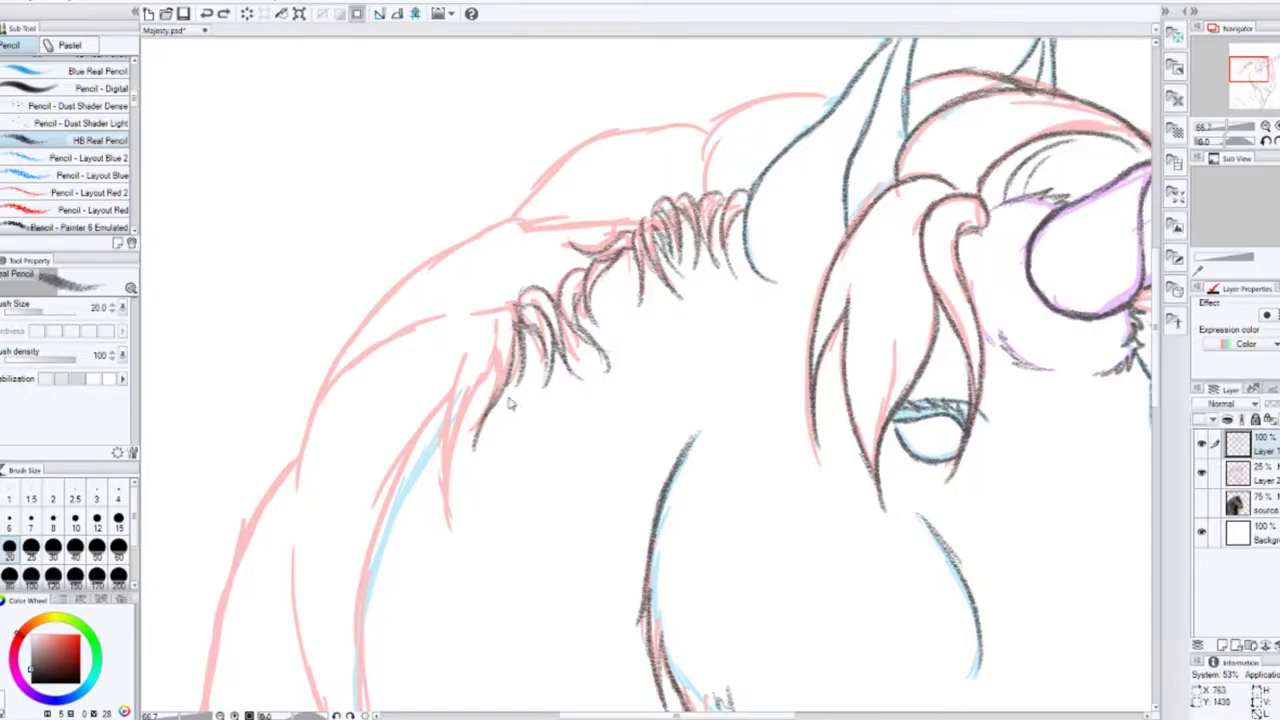
# Step: Trace the longer pointed strands at the lower end of the mane's root tufts
pyautogui.moveTo(500, 368); pyautogui.dragTo(476, 450)
pyautogui.moveTo(498, 348); pyautogui.dragTo(458, 420)
pyautogui.moveTo(480, 378); pyautogui.dragTo(462, 556)
pyautogui.moveTo(454, 420); pyautogui.dragTo(448, 514)
pyautogui.moveTo(468, 338); pyautogui.dragTo(442, 456)
pyautogui.moveTo(500, 320); pyautogui.dragTo(490, 352)
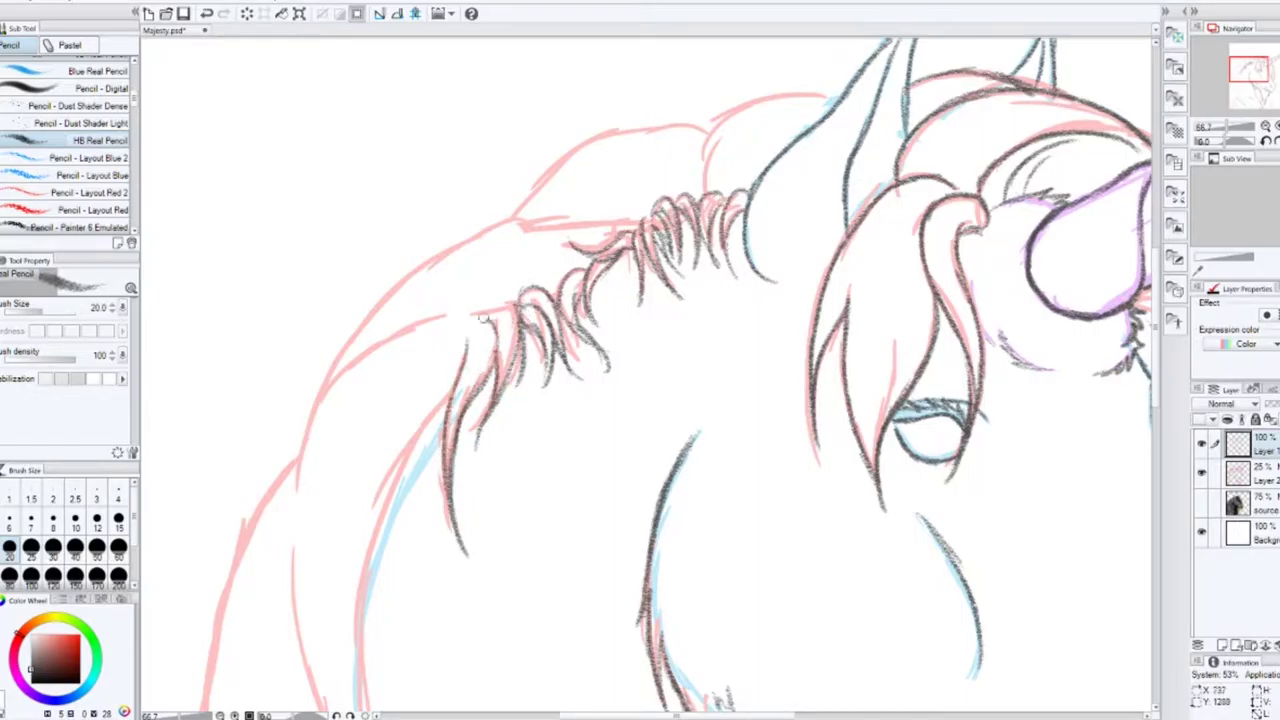
# Step: Trace the upper outline of the mane from the back of the neck up to the near ear
pyautogui.moveTo(463, 311)
pyautogui.mouseDown()
pyautogui.moveTo(340, 370)
pyautogui.moveTo(298, 490)
pyautogui.mouseUp()
pyautogui.moveTo(328, 390)
pyautogui.mouseDown()
pyautogui.moveTo(560, 222)
pyautogui.moveTo(648, 215)
pyautogui.mouseUp()
pyautogui.moveTo(522, 205)
pyautogui.mouseDown()
pyautogui.moveTo(714, 124)
pyautogui.moveTo(844, 88)
pyautogui.mouseUp()
pyautogui.moveTo(640, 450); pyautogui.dragTo(850, 135)
# Step: Trace the long inner mane strands running down along the neck and their overlapping tips
pyautogui.moveTo(655, 100); pyautogui.dragTo(578, 295)
pyautogui.moveTo(588, 252); pyautogui.dragTo(568, 472)
pyautogui.hotkey('ctrl', '-')
pyautogui.hotkey('ctrl', '-')
pyautogui.moveTo(582, 424); pyautogui.dragTo(606, 572)
pyautogui.moveTo(572, 436); pyautogui.dragTo(588, 580)
pyautogui.moveTo(584, 625); pyautogui.dragTo(570, 518)
pyautogui.moveTo(562, 403); pyautogui.dragTo(578, 455)
pyautogui.moveTo(580, 455)
pyautogui.mouseDown()
pyautogui.moveTo(605, 315)
pyautogui.moveTo(570, 434)
pyautogui.mouseUp()
# Step: Trace the lowest mane strands near the canvas corner and the mane's outer edge behind the neck
pyautogui.moveTo(565, 415); pyautogui.dragTo(595, 580)
pyautogui.moveTo(543, 488); pyautogui.dragTo(560, 612)
pyautogui.moveTo(487, 467); pyautogui.dragTo(542, 583)
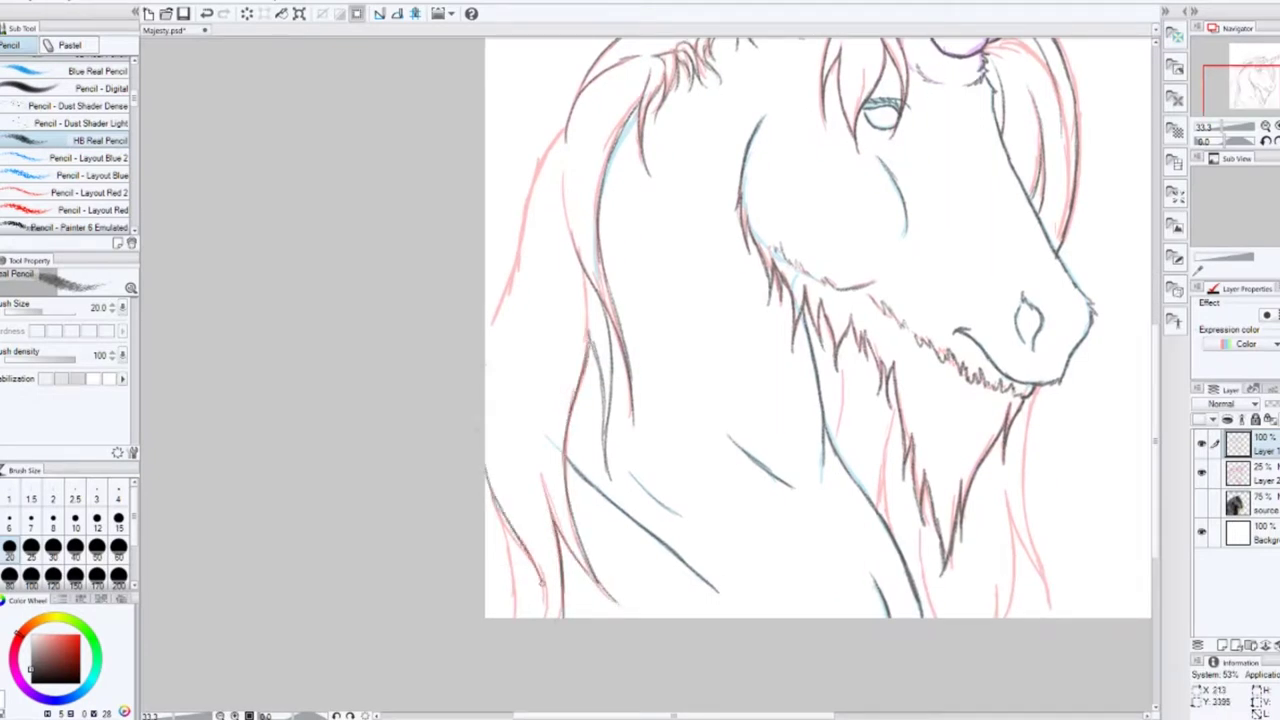
pyautogui.moveTo(566, 128); pyautogui.dragTo(516, 246)
pyautogui.moveTo(532, 196); pyautogui.dragTo(486, 326)
# Step: Trace the far-side mane lock hanging below the chin in front of the beard
pyautogui.moveTo(720, 333)
pyautogui.mouseDown()
pyautogui.moveTo(600, 349)
pyautogui.moveTo(472, 299)
pyautogui.mouseUp()
pyautogui.hotkey('ctrl', 'z')
pyautogui.moveTo(768, 380); pyautogui.dragTo(802, 582)
pyautogui.hotkey('ctrl', 'z')
pyautogui.hotkey('ctrl', 'z')
pyautogui.moveTo(768, 394); pyautogui.dragTo(798, 576)
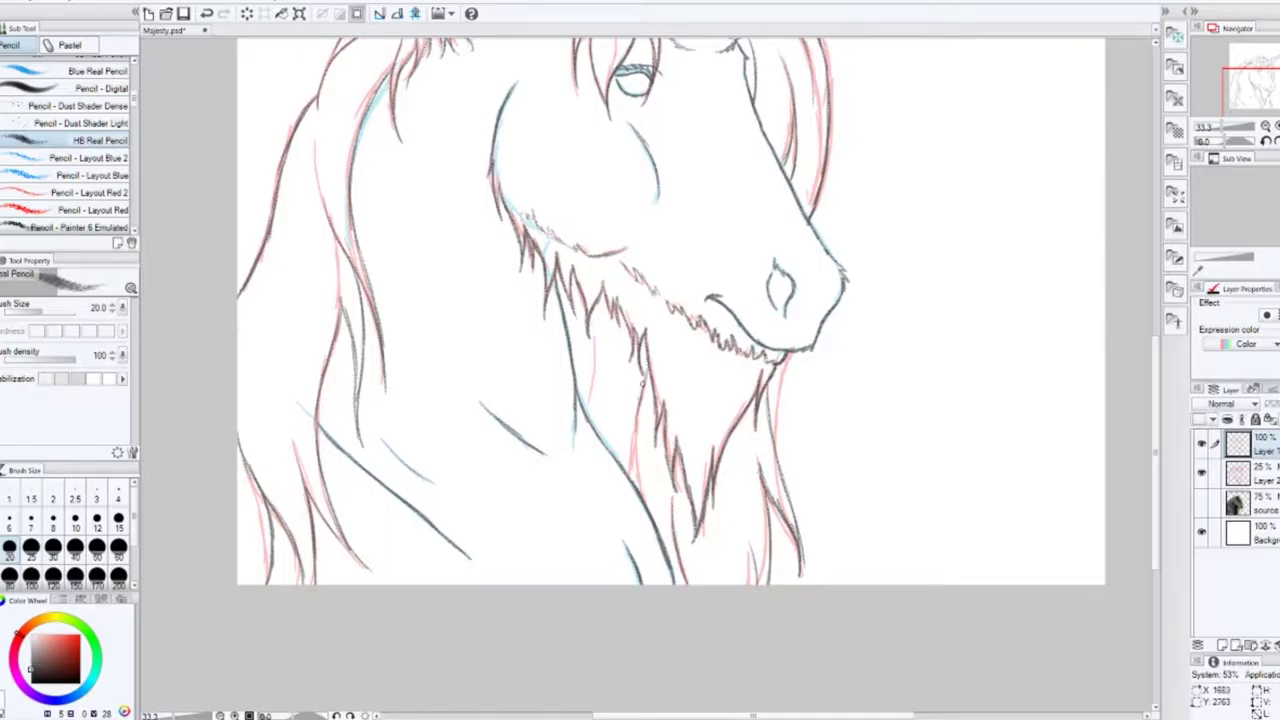
# Step: Trace the hair strands behind the beard and the shaggy front edge of the neck
pyautogui.moveTo(598, 318); pyautogui.dragTo(588, 404)
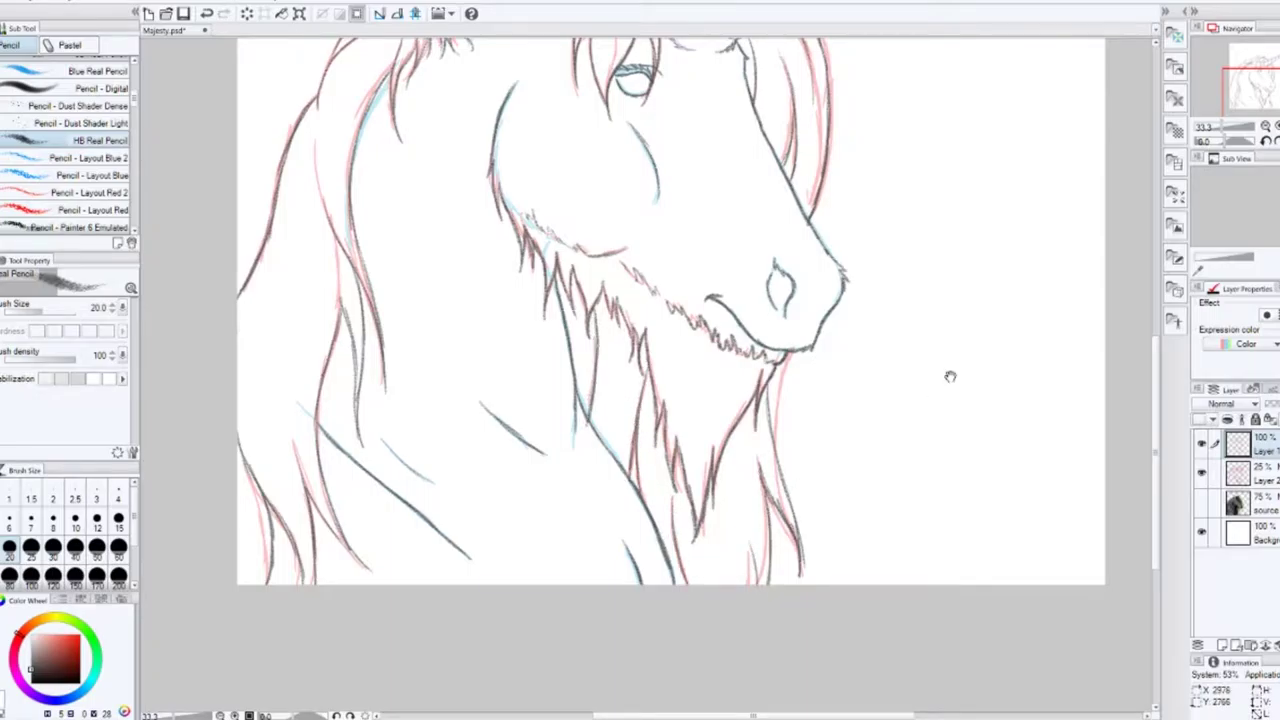
pyautogui.moveTo(950, 376); pyautogui.dragTo(992, 336)
pyautogui.moveTo(645, 415); pyautogui.dragTo(678, 467)
pyautogui.moveTo(656, 414); pyautogui.dragTo(714, 522)
pyautogui.hotkey('ctrl', 'z')
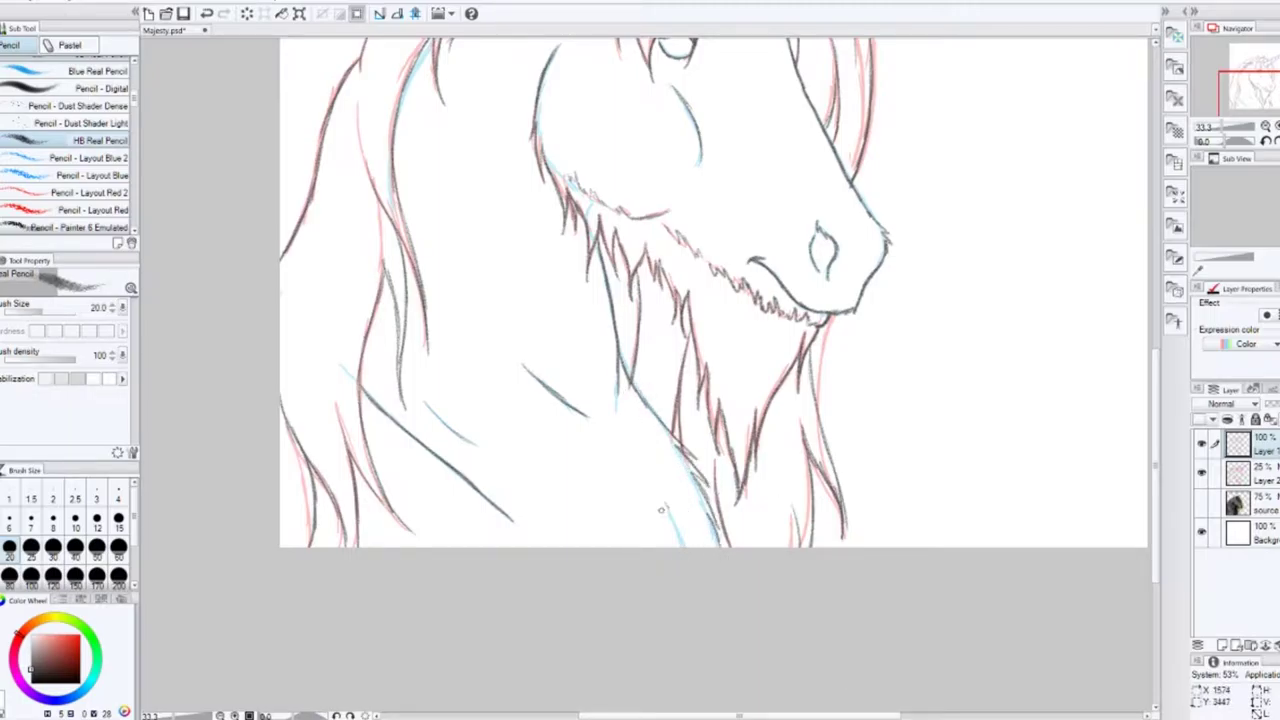
pyautogui.hotkey('ctrl', 'z')
# Step: Retrace the diagonal shoulder line at the base of the neck
pyautogui.moveTo(394, 422); pyautogui.dragTo(508, 516)
pyautogui.hotkey('ctrl', 'z')
pyautogui.moveTo(368, 392); pyautogui.dragTo(506, 516)
# Step: Refine both ears with small fur strokes at their tips and at the near ear's base
pyautogui.scroll(5, 562, 262)
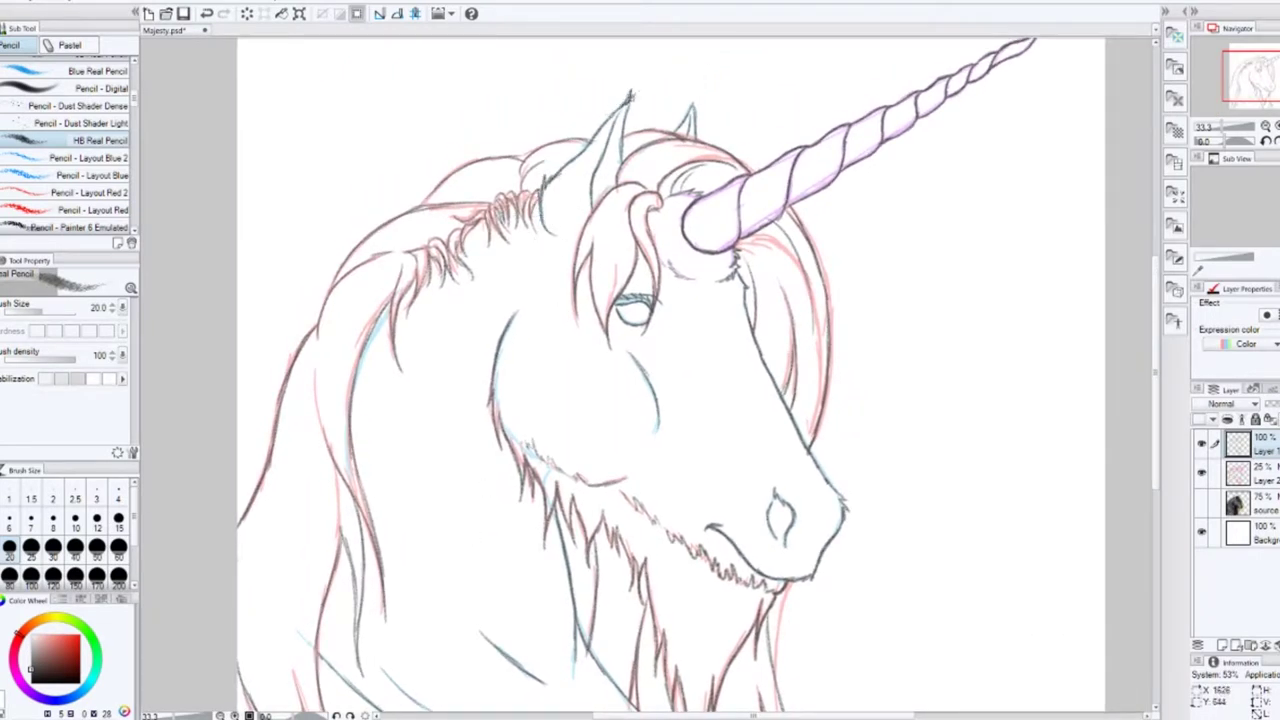
pyautogui.scroll(1, 703, 143)
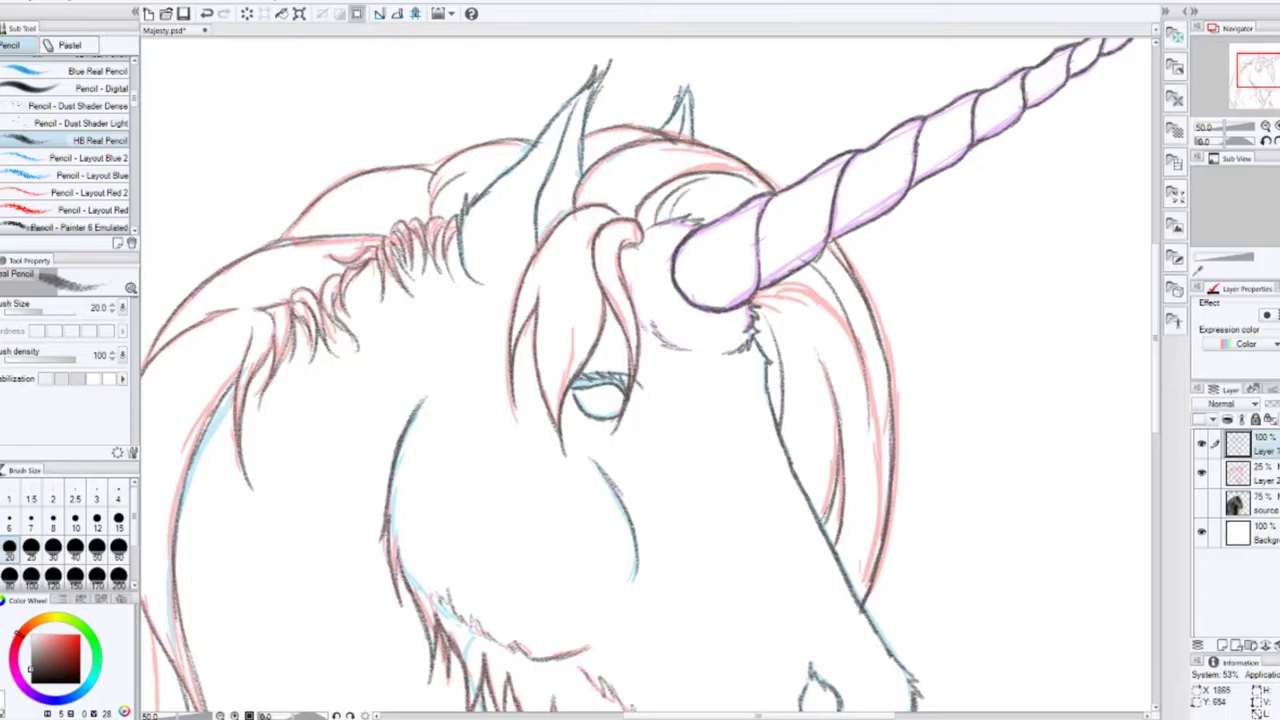
pyautogui.hotkey('ctrl', 'z')
pyautogui.scroll(-1, 721, 252)
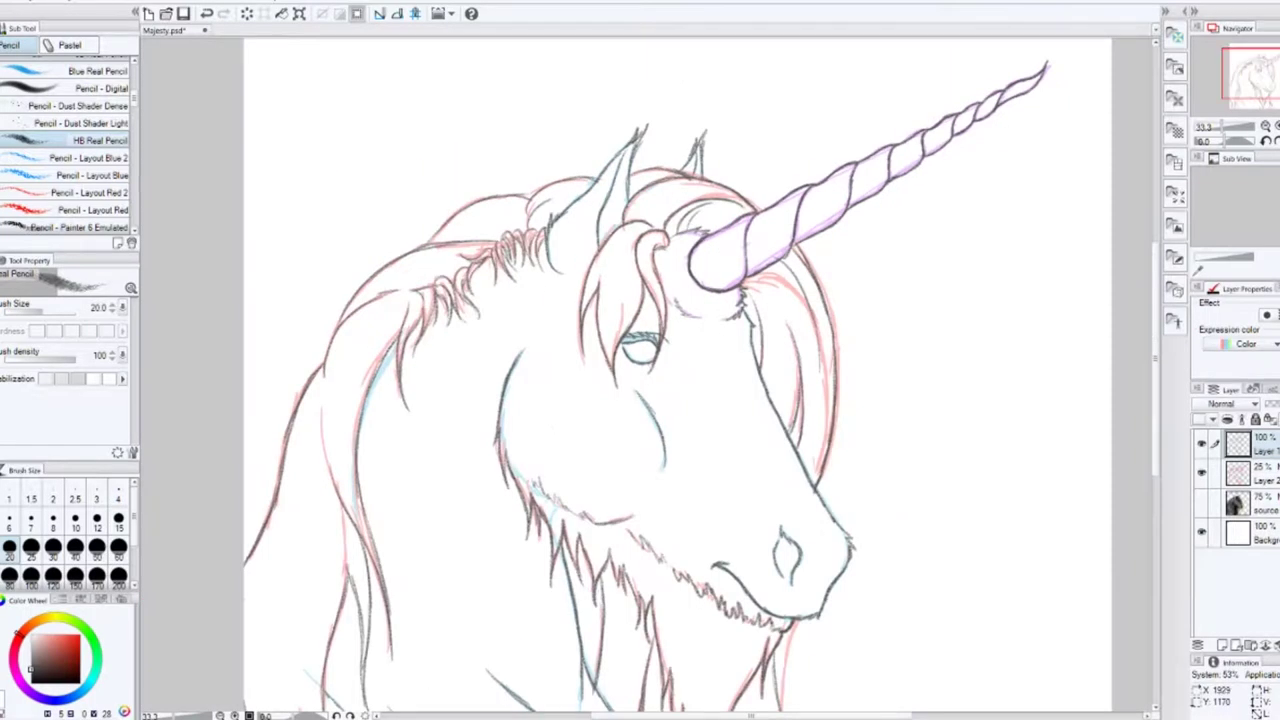
pyautogui.scroll(1, 578, 322)
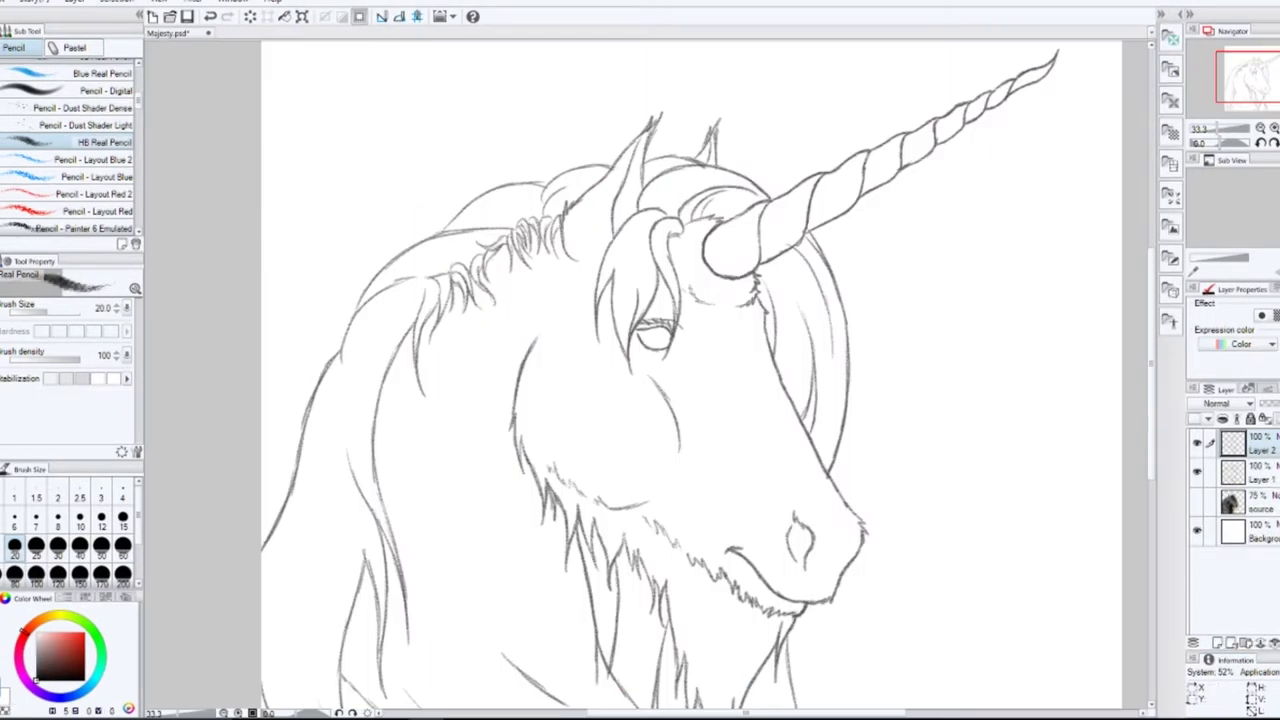
# Step: Fade the sketch layer to 63% opacity and choose the Inker - Nib Flexible brush at size 15
pyautogui.scroll(-10, 100, 150)
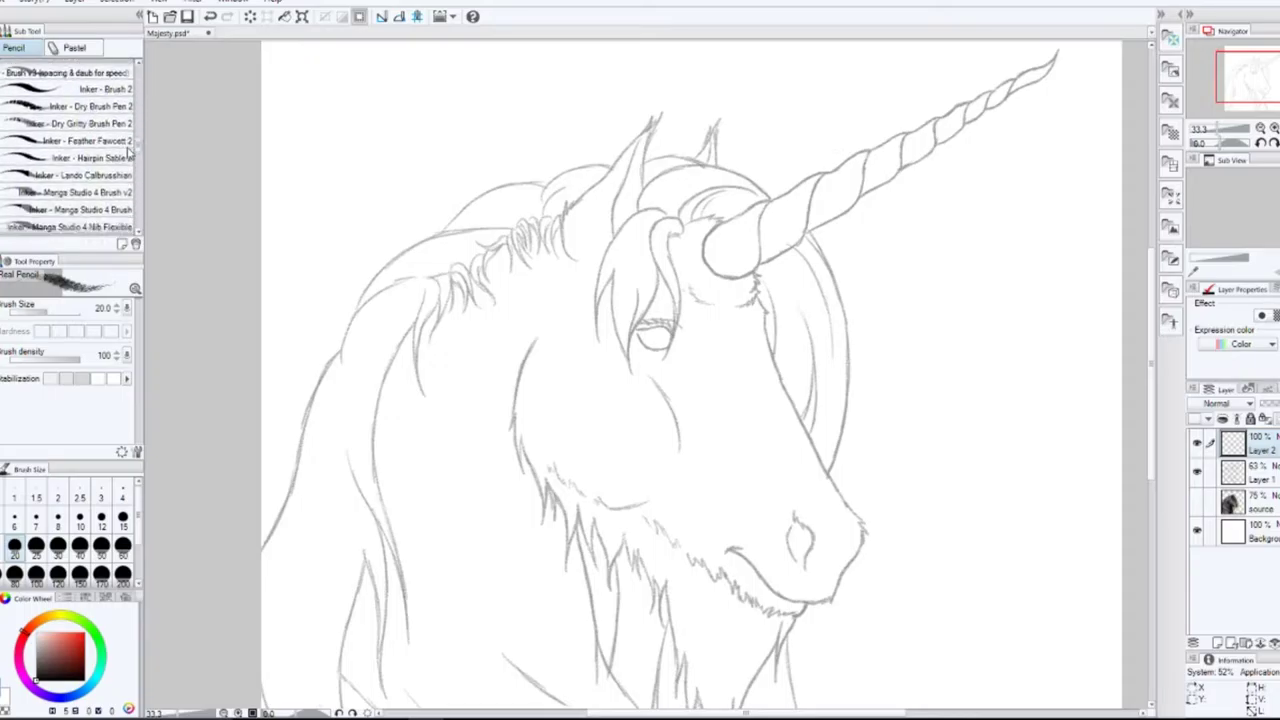
pyautogui.click(100, 156)
pyautogui.moveTo(590, 366); pyautogui.dragTo(600, 488)
pyautogui.hotkey('ctrl', 'z')
pyautogui.hotkey('ctrl', 'z')
pyautogui.press('[')
# Step: Ink the fur around the base of the horn and the horn's rounded first segment
pyautogui.scroll(1, 650, 390)
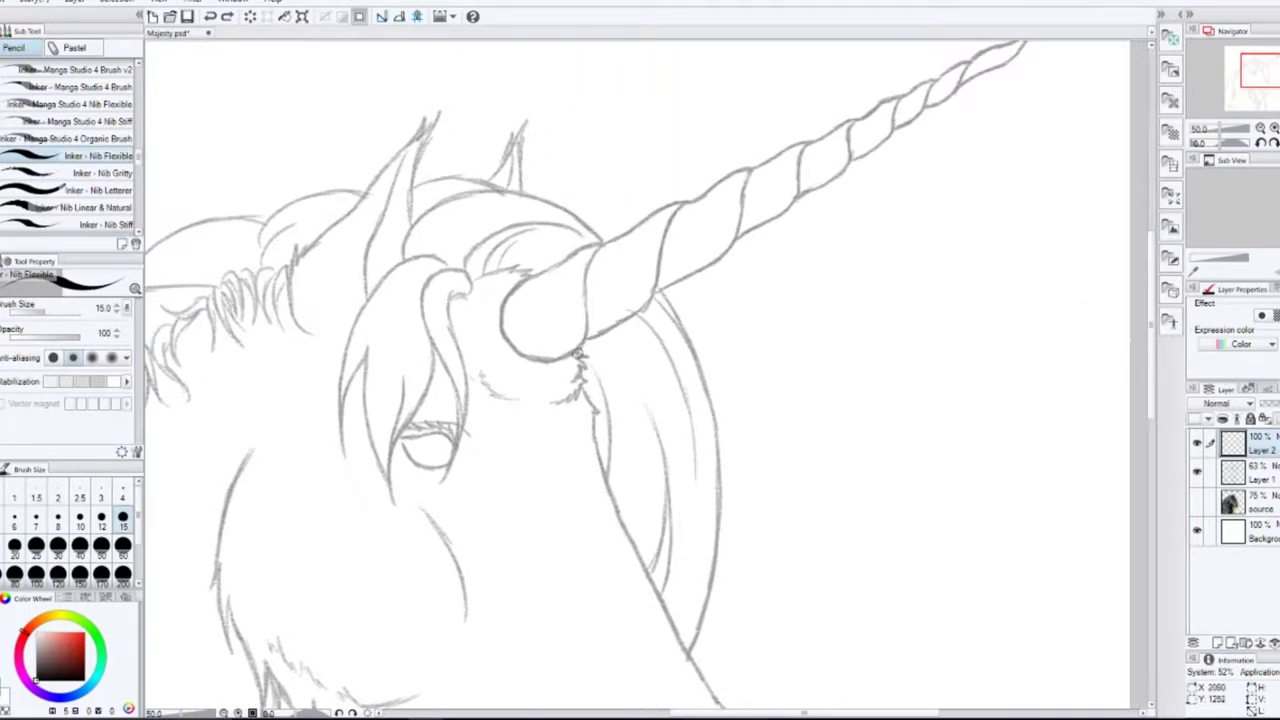
pyautogui.moveTo(480, 376); pyautogui.dragTo(500, 398)
pyautogui.moveTo(472, 282)
pyautogui.mouseDown()
pyautogui.moveTo(520, 265)
pyautogui.moveTo(536, 362)
pyautogui.mouseUp()
pyautogui.hotkey('ctrl', 'z')
pyautogui.moveTo(535, 270)
pyautogui.mouseDown()
pyautogui.moveTo(536, 360)
pyautogui.moveTo(521, 352)
pyautogui.moveTo(580, 356)
pyautogui.mouseUp()
pyautogui.hotkey('ctrl', 'z')
pyautogui.hotkey('ctrl', 'z')
pyautogui.moveTo(603, 243)
pyautogui.mouseDown()
pyautogui.moveTo(586, 270)
pyautogui.moveTo(584, 352)
pyautogui.mouseUp()
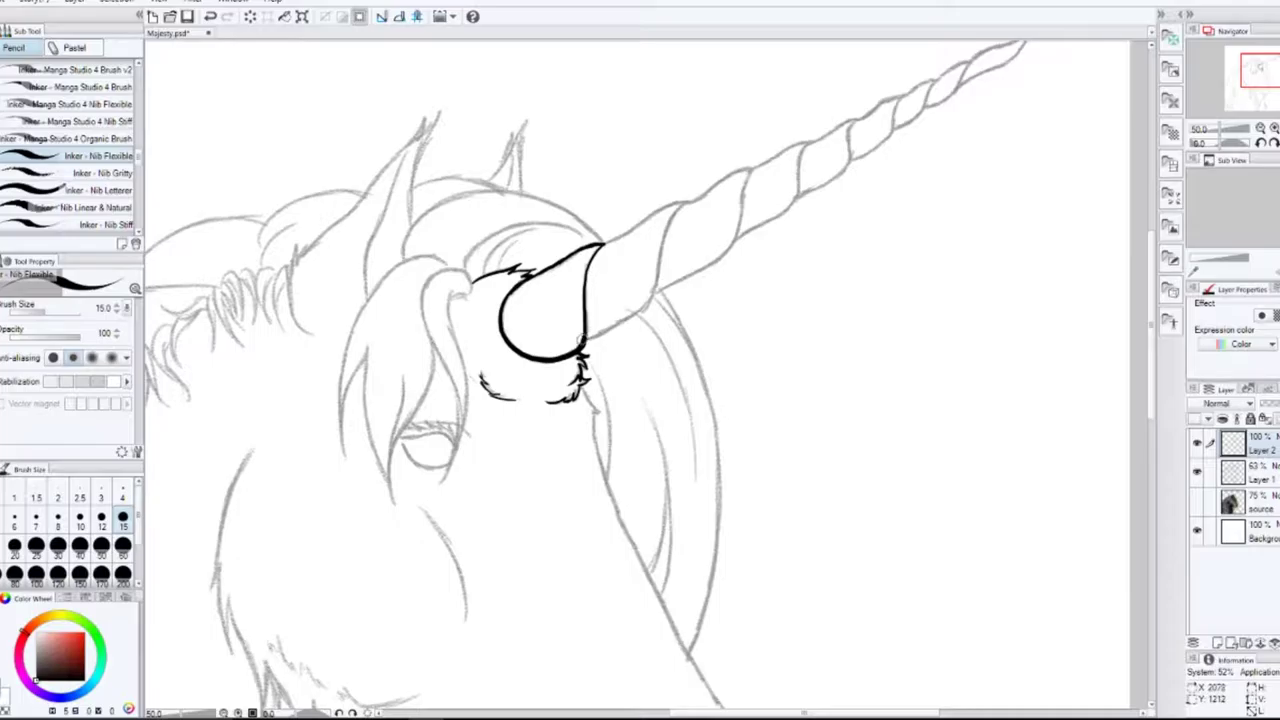
# Step: Ink the spiral segments and both edges of the horn up toward its tip
pyautogui.moveTo(606, 238)
pyautogui.mouseDown()
pyautogui.moveTo(684, 203)
pyautogui.moveTo(652, 302)
pyautogui.mouseUp()
pyautogui.moveTo(580, 344); pyautogui.dragTo(656, 298)
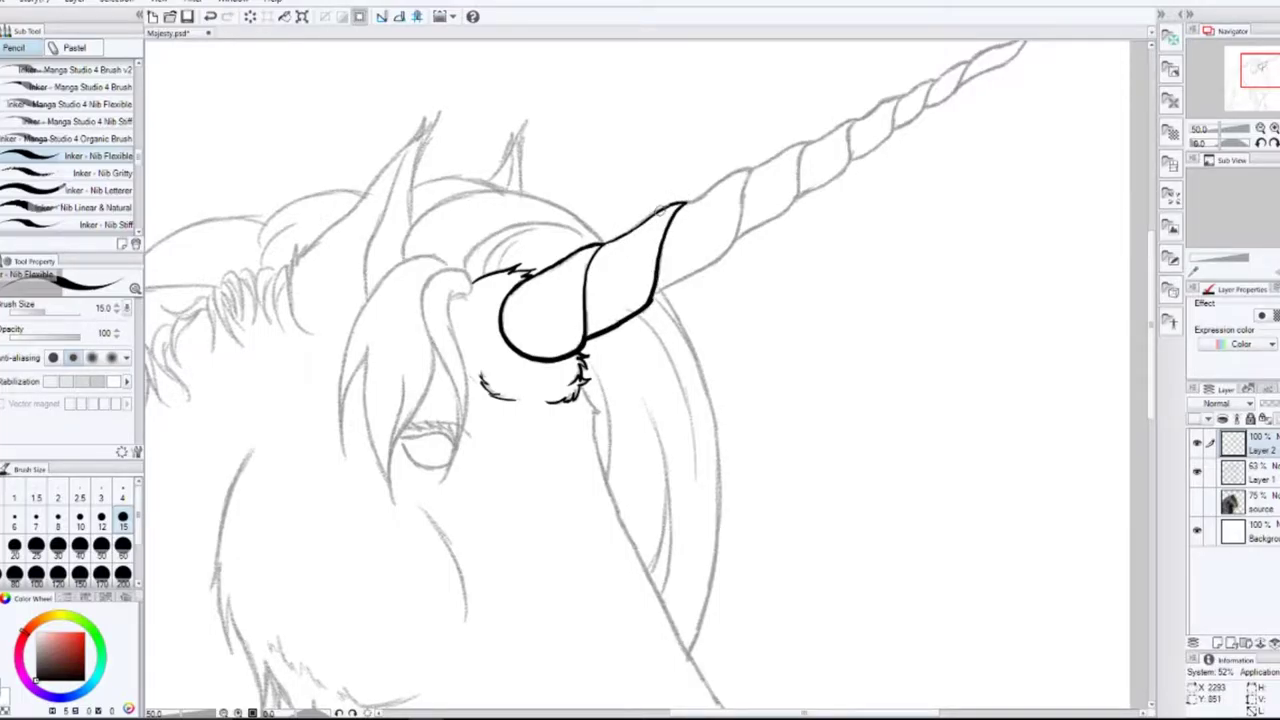
pyautogui.moveTo(662, 226); pyautogui.dragTo(588, 280)
pyautogui.moveTo(545, 372)
pyautogui.mouseDown()
pyautogui.moveTo(646, 243)
pyautogui.moveTo(634, 300)
pyautogui.mouseUp()
pyautogui.hotkey('ctrl', 'z')
pyautogui.moveTo(646, 240)
pyautogui.mouseDown()
pyautogui.moveTo(701, 213)
pyautogui.moveTo(694, 263)
pyautogui.mouseUp()
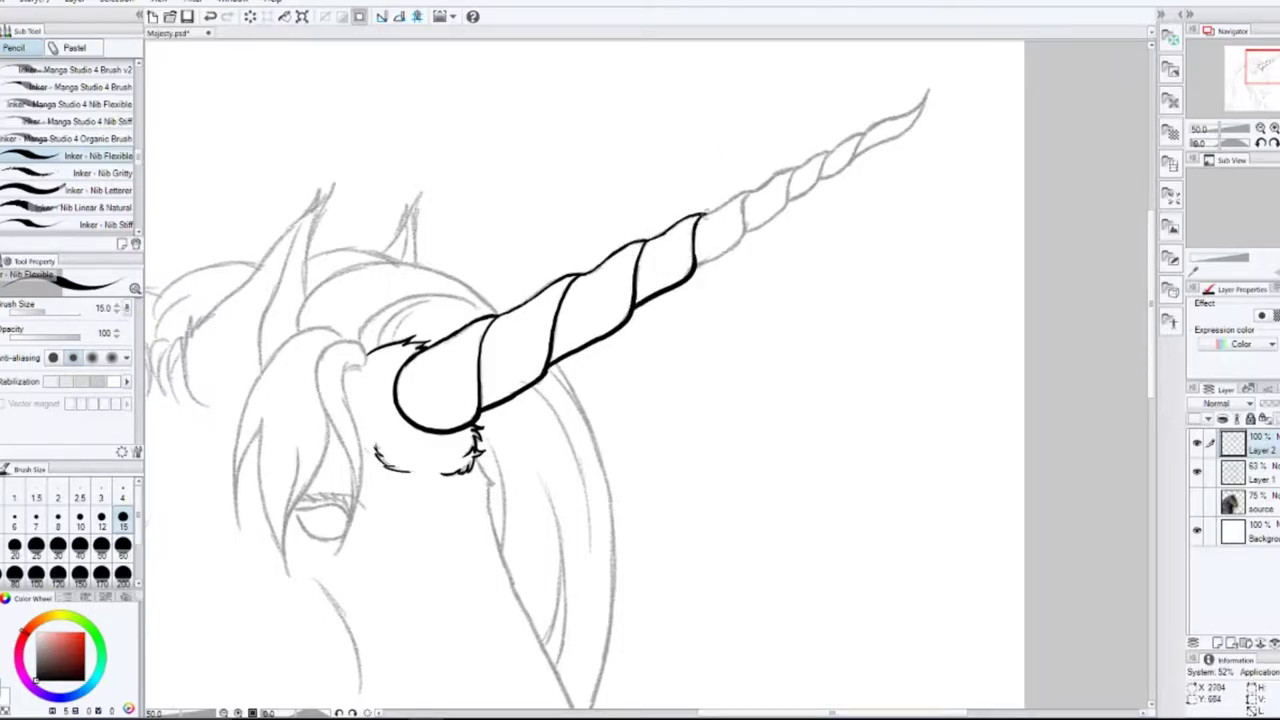
pyautogui.moveTo(863, 170); pyautogui.dragTo(726, 240)
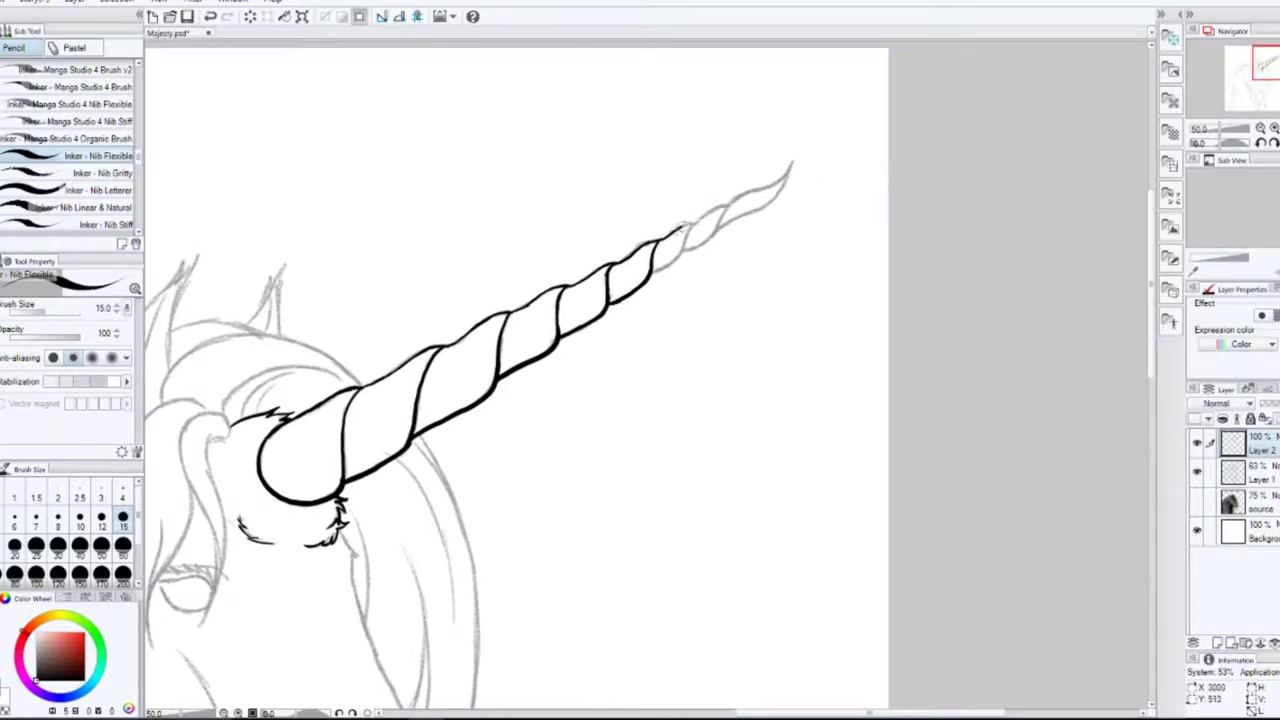
pyautogui.hotkey('ctrl', 'z')
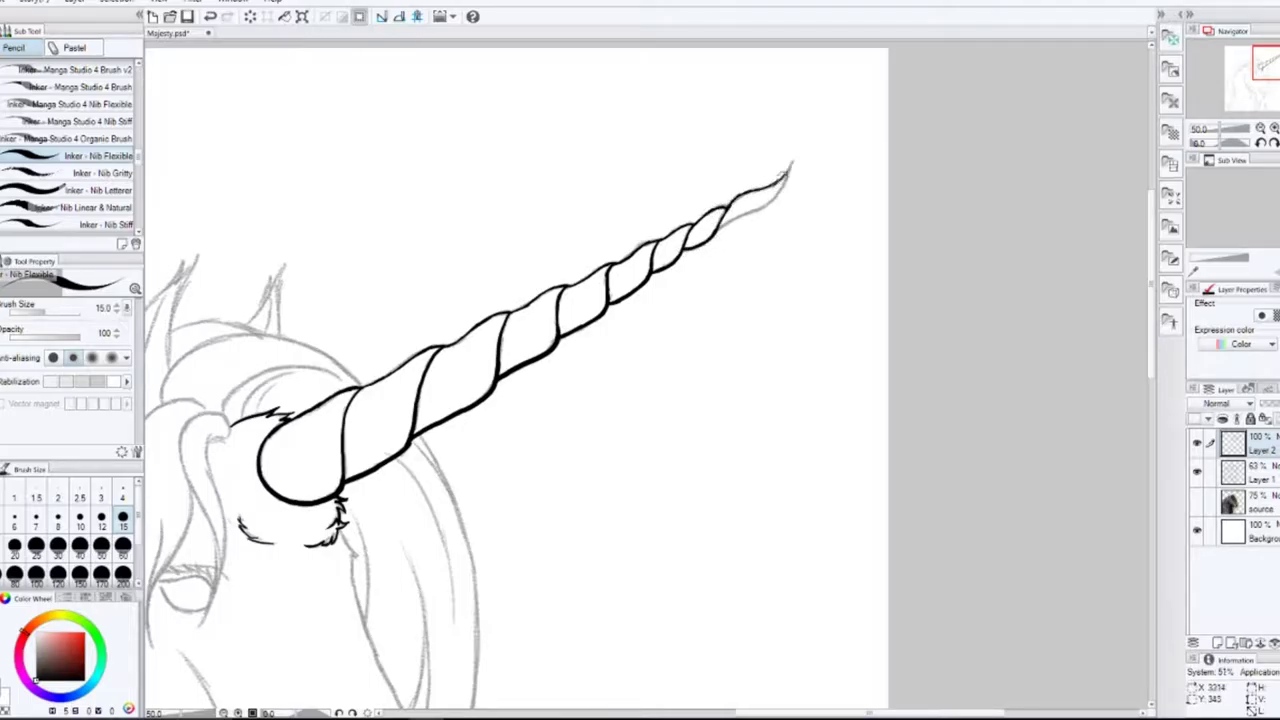
# Step: Ink the bridge of the nose, the front of the muzzle and the mouth line
pyautogui.moveTo(353, 551)
pyautogui.mouseDown()
pyautogui.moveTo(658, 273)
pyautogui.moveTo(833, 606)
pyautogui.moveTo(810, 605)
pyautogui.moveTo(812, 455)
pyautogui.moveTo(837, 355)
pyautogui.mouseUp()
pyautogui.hotkey('ctrl', 'z')
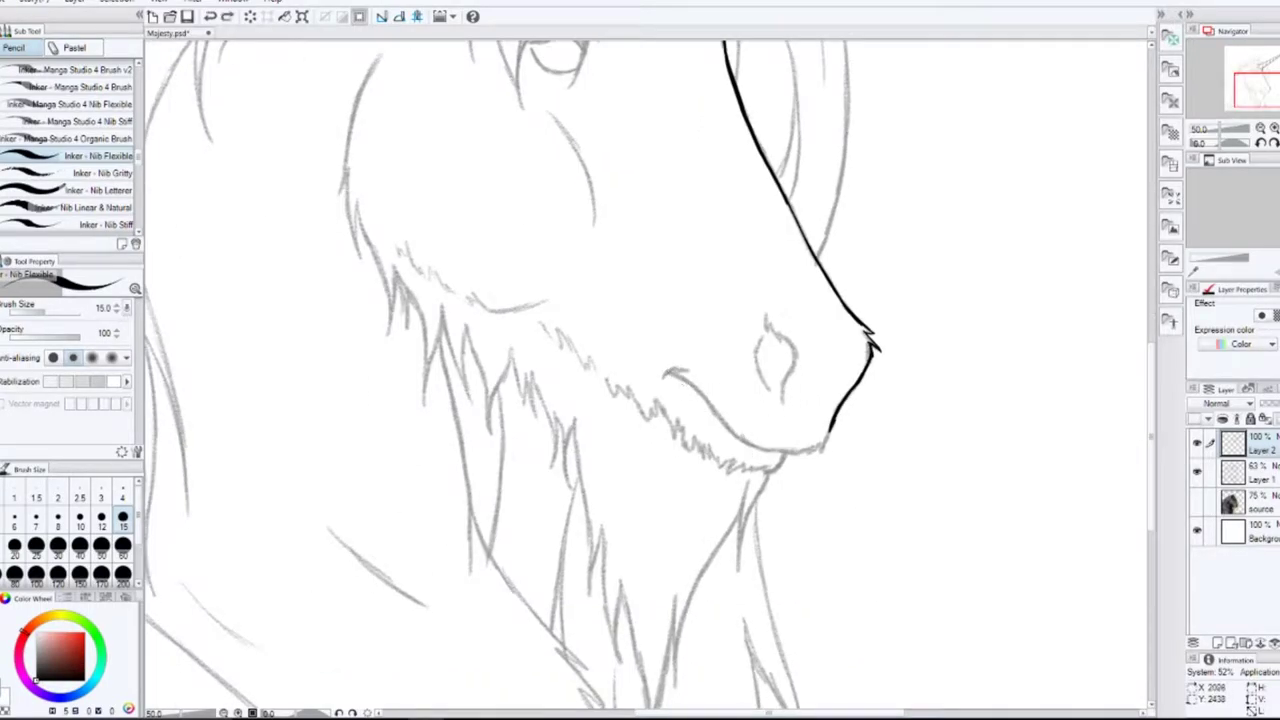
pyautogui.moveTo(730, 430); pyautogui.dragTo(792, 454)
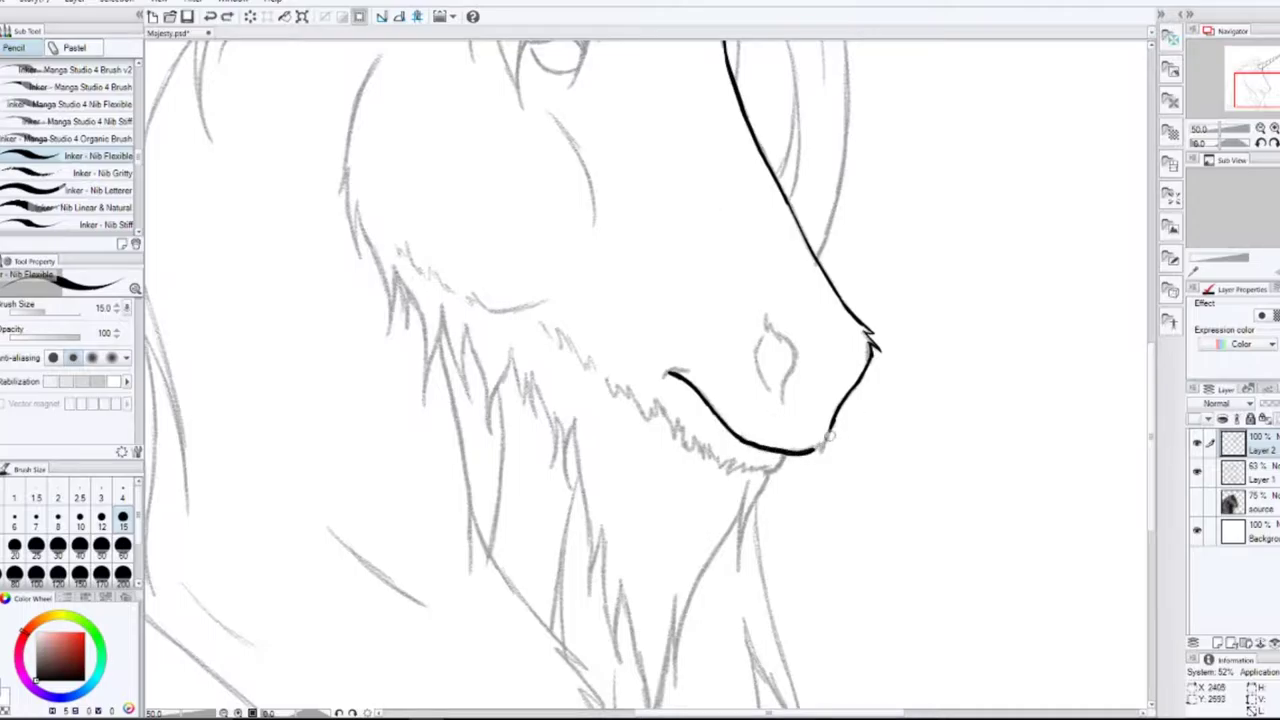
# Step: Ink the short fur along the chin and lower jaw and the curved jaw line
pyautogui.moveTo(785, 458)
pyautogui.mouseDown()
pyautogui.moveTo(740, 468)
pyautogui.moveTo(676, 434)
pyautogui.moveTo(540, 322)
pyautogui.mouseUp()
pyautogui.hotkey('ctrl', 'z')
pyautogui.moveTo(434, 270)
pyautogui.mouseDown()
pyautogui.moveTo(404, 252)
pyautogui.moveTo(436, 282)
pyautogui.mouseUp()
pyautogui.hotkey('ctrl', 'z')
pyautogui.moveTo(528, 306); pyautogui.dragTo(551, 299)
# Step: Ink the cheekbone line and the nostril
pyautogui.moveTo(548, 112); pyautogui.dragTo(592, 226)
pyautogui.hotkey('ctrl', 'z')
pyautogui.moveTo(764, 336)
pyautogui.mouseDown()
pyautogui.moveTo(772, 399)
pyautogui.moveTo(757, 260)
pyautogui.mouseUp()
pyautogui.moveTo(826, 333)
pyautogui.mouseDown()
pyautogui.moveTo(795, 432)
pyautogui.moveTo(792, 396)
pyautogui.moveTo(792, 414)
pyautogui.mouseUp()
pyautogui.hotkey('ctrl', 'z')
# Step: Ink the beard's front edge and its pointed tip with the neighbouring strands
pyautogui.moveTo(806, 362)
pyautogui.mouseDown()
pyautogui.moveTo(752, 447)
pyautogui.moveTo(730, 568)
pyautogui.mouseUp()
pyautogui.hotkey('ctrl', 'z')
pyautogui.hotkey('ctrl', 'z')
pyautogui.moveTo(733, 450)
pyautogui.mouseDown()
pyautogui.moveTo(784, 356)
pyautogui.moveTo(731, 455)
pyautogui.moveTo(730, 552)
pyautogui.mouseUp()
pyautogui.moveTo(740, 478); pyautogui.dragTo(703, 600)
pyautogui.moveTo(712, 534); pyautogui.dragTo(700, 602)
pyautogui.hotkey('ctrl', 'z')
pyautogui.moveTo(678, 440)
pyautogui.mouseDown()
pyautogui.moveTo(708, 588)
pyautogui.moveTo(686, 532)
pyautogui.mouseUp()
pyautogui.hotkey('ctrl', 'z')
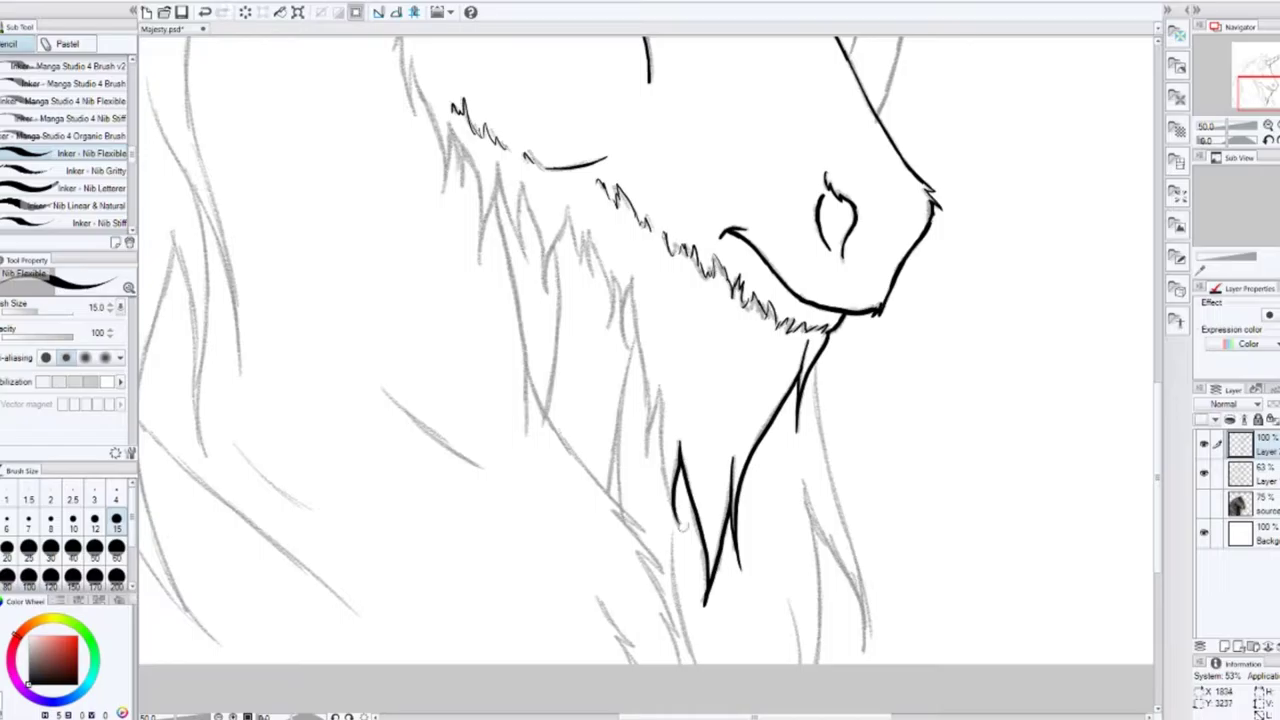
# Step: Ink the jagged tufts along the beard's back edge from the tip up toward the jaw
pyautogui.moveTo(660, 386)
pyautogui.mouseDown()
pyautogui.moveTo(672, 508)
pyautogui.moveTo(642, 474)
pyautogui.mouseUp()
pyautogui.hotkey('ctrl', 'z')
pyautogui.hotkey('ctrl', 'z')
pyautogui.moveTo(630, 280)
pyautogui.mouseDown()
pyautogui.moveTo(652, 460)
pyautogui.moveTo(634, 358)
pyautogui.moveTo(610, 334)
pyautogui.moveTo(630, 358)
pyautogui.moveTo(604, 346)
pyautogui.mouseUp()
pyautogui.hotkey('ctrl', 'z')
pyautogui.hotkey('ctrl', 'z')
pyautogui.moveTo(587, 230); pyautogui.dragTo(612, 302)
pyautogui.hotkey('ctrl', 'z')
pyautogui.hotkey('ctrl', 'z')
pyautogui.moveTo(566, 206)
pyautogui.mouseDown()
pyautogui.moveTo(588, 268)
pyautogui.moveTo(550, 310)
pyautogui.mouseUp()
pyautogui.moveTo(518, 180)
pyautogui.mouseDown()
pyautogui.moveTo(548, 282)
pyautogui.moveTo(532, 272)
pyautogui.moveTo(482, 284)
pyautogui.mouseUp()
# Step: Ink the rear curve of the cheek and the shaggy fur tufts beneath it
pyautogui.moveTo(486, 142)
pyautogui.mouseDown()
pyautogui.moveTo(462, 260)
pyautogui.moveTo(596, 262)
pyautogui.mouseUp()
pyautogui.hotkey('ctrl', 'z')
pyautogui.moveTo(514, 138)
pyautogui.mouseDown()
pyautogui.moveTo(501, 182)
pyautogui.moveTo(536, 254)
pyautogui.mouseUp()
pyautogui.moveTo(518, 188); pyautogui.dragTo(540, 228)
pyautogui.moveTo(526, 216); pyautogui.dragTo(564, 326)
pyautogui.moveTo(552, 250); pyautogui.dragTo(580, 310)
pyautogui.moveTo(602, 142); pyautogui.dragTo(593, 310)
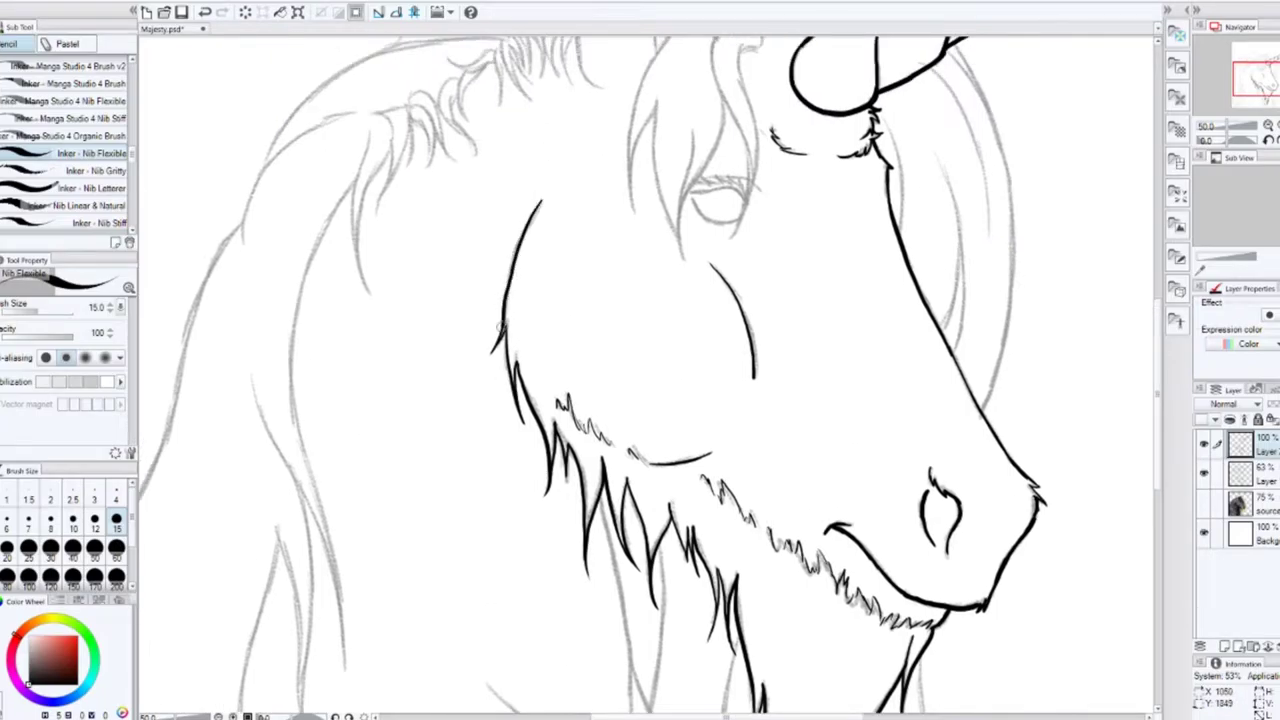
# Step: Ink the curled forelock and its pointed strands falling over the eye
pyautogui.moveTo(805, 243); pyautogui.dragTo(685, 339)
pyautogui.moveTo(640, 126)
pyautogui.mouseDown()
pyautogui.moveTo(598, 180)
pyautogui.moveTo(610, 348)
pyautogui.moveTo(642, 130)
pyautogui.moveTo(520, 205)
pyautogui.moveTo(512, 298)
pyautogui.mouseUp()
pyautogui.moveTo(526, 205); pyautogui.dragTo(552, 322)
pyautogui.moveTo(528, 240); pyautogui.dragTo(566, 380)
pyautogui.moveTo(566, 336); pyautogui.dragTo(604, 222)
pyautogui.moveTo(600, 204)
pyautogui.mouseDown()
pyautogui.moveTo(556, 318)
pyautogui.moveTo(616, 346)
pyautogui.mouseUp()
# Step: Ink the lower curve of the eye and the lashes above it, using brush size 17 for the lashes
pyautogui.scroll(3, 560, 300)
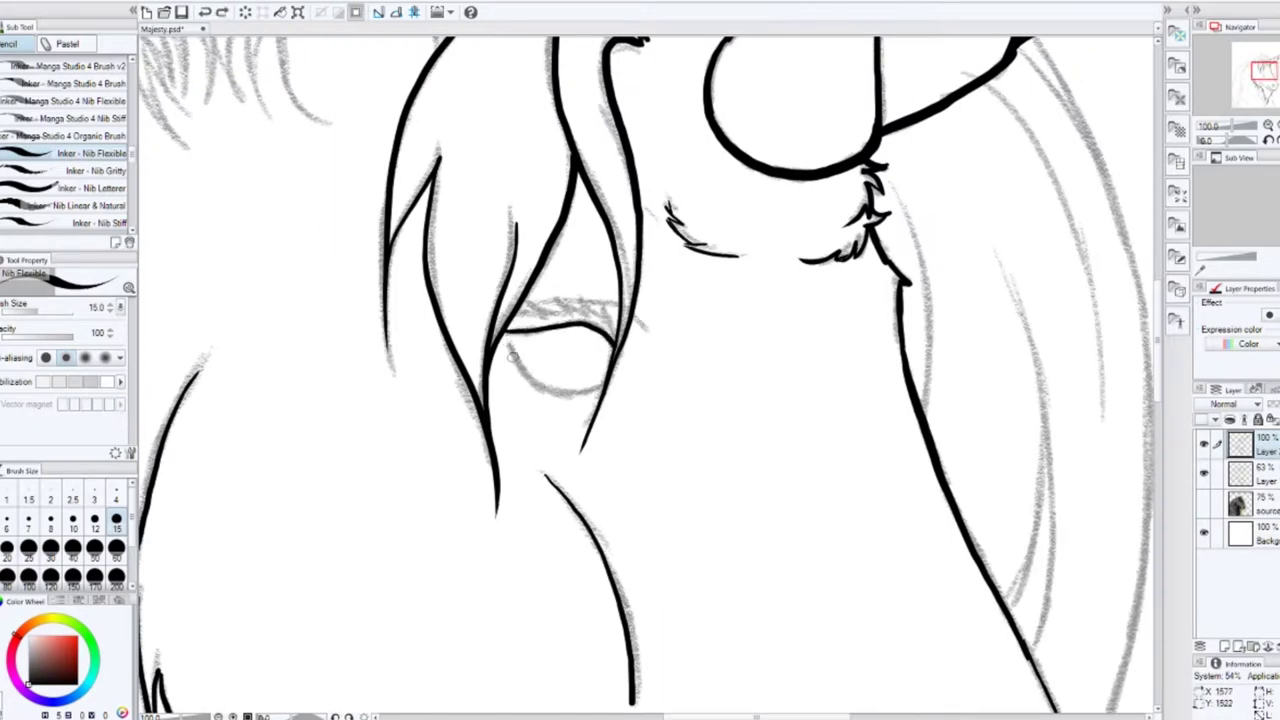
pyautogui.press(']')
pyautogui.moveTo(510, 350); pyautogui.dragTo(592, 388)
pyautogui.press('[')
pyautogui.moveTo(515, 322); pyautogui.dragTo(546, 298)
pyautogui.moveTo(550, 312); pyautogui.dragTo(586, 297)
pyautogui.moveTo(598, 320); pyautogui.dragTo(616, 305)
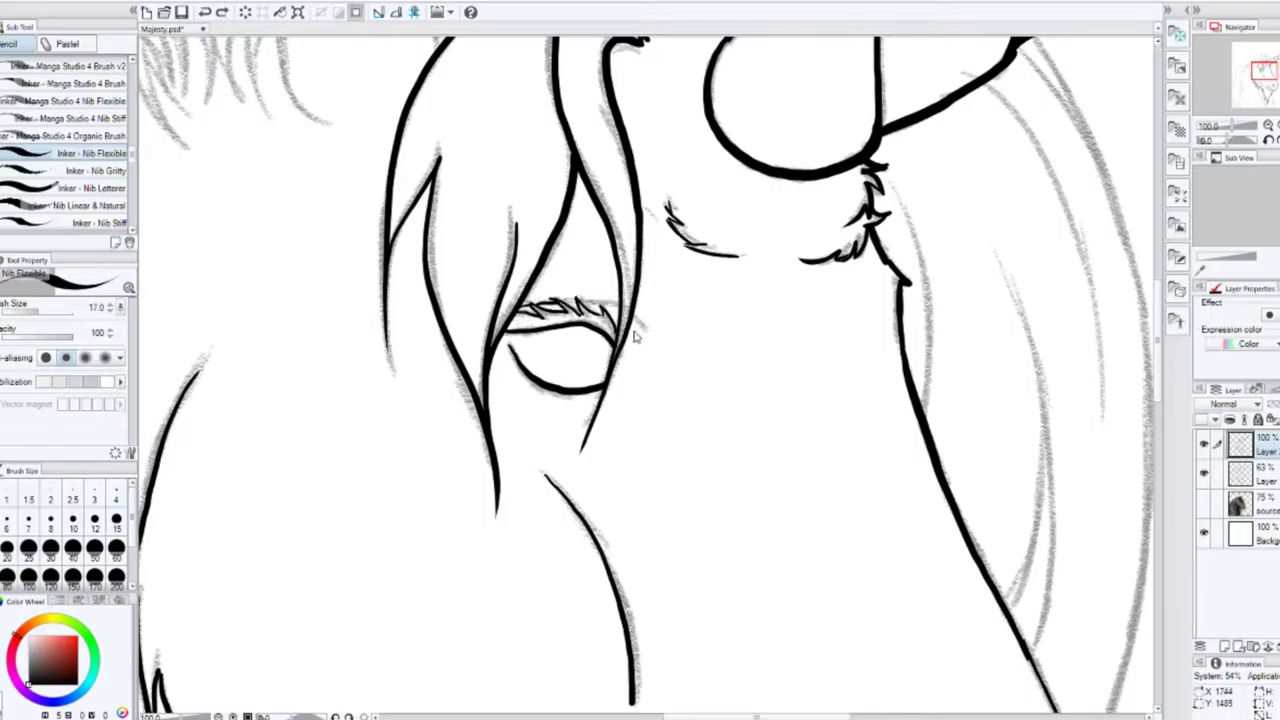
pyautogui.hotkey('ctrl', 'z')
pyautogui.moveTo(570, 310); pyautogui.dragTo(588, 296)
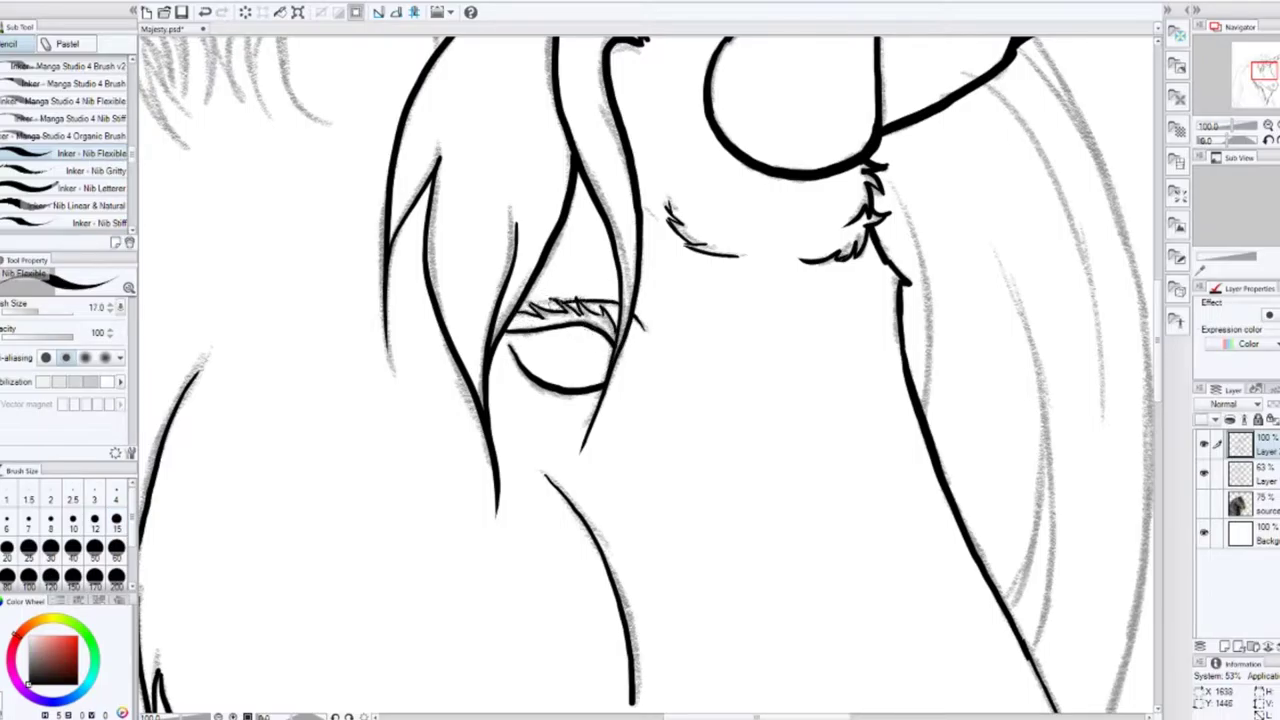
# Step: Ink the arched tuft of hair between the forelock and the horn's base, with its short inner strands
pyautogui.scroll(-3, 870, 690)
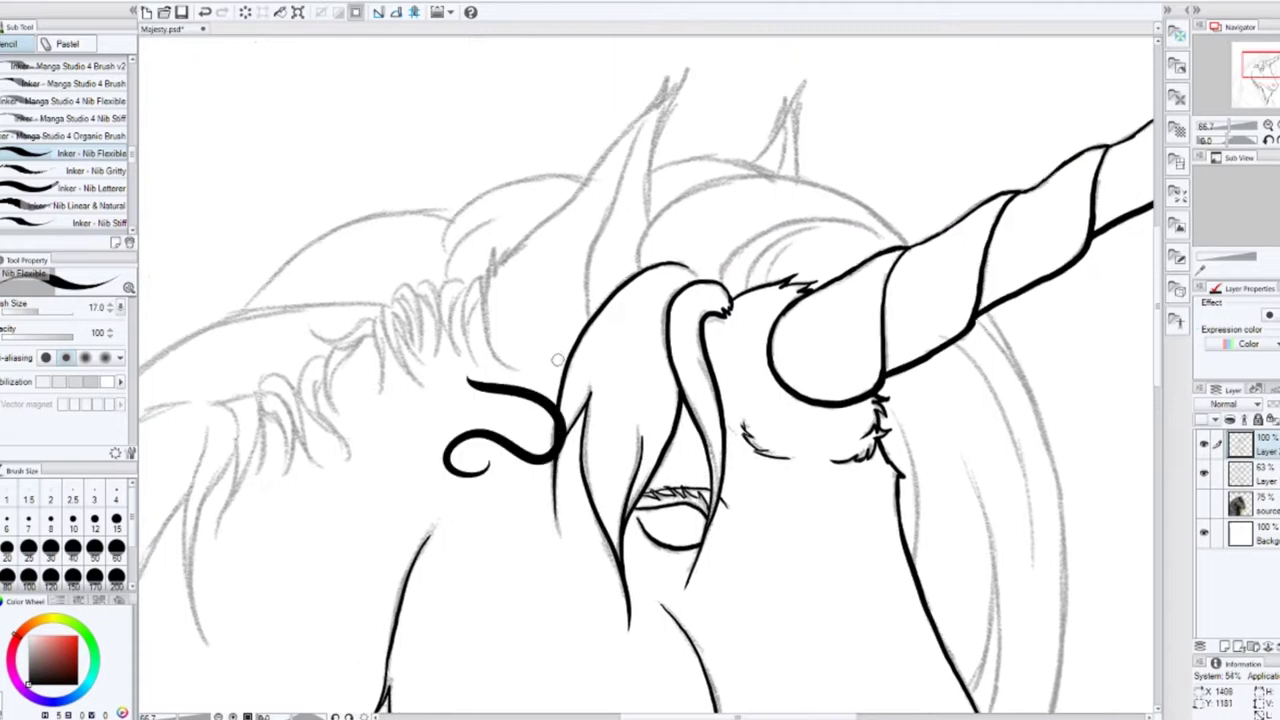
pyautogui.moveTo(720, 287)
pyautogui.mouseDown()
pyautogui.moveTo(757, 237)
pyautogui.moveTo(900, 245)
pyautogui.moveTo(850, 225)
pyautogui.moveTo(780, 224)
pyautogui.moveTo(900, 245)
pyautogui.mouseUp()
pyautogui.hotkey('ctrl', 'z')
pyautogui.hotkey('ctrl', 'z')
pyautogui.hotkey('ctrl', 'z')
pyautogui.moveTo(750, 270)
pyautogui.mouseDown()
pyautogui.moveTo(820, 226)
pyautogui.moveTo(775, 242)
pyautogui.moveTo(790, 242)
pyautogui.mouseUp()
pyautogui.hotkey('ctrl', 'z')
pyautogui.hotkey('ctrl', 'z')
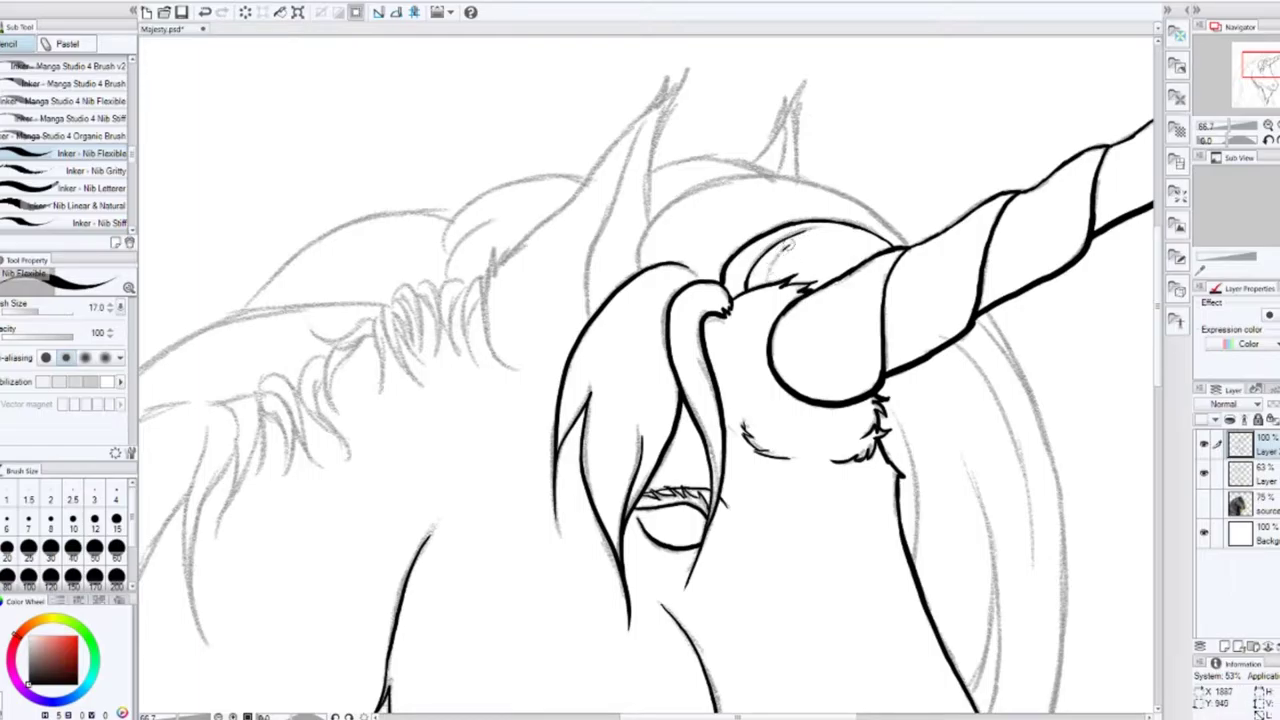
# Step: Ink the outer mane arcs running over the top of the head from the ears to the horn
pyautogui.moveTo(638, 276)
pyautogui.mouseDown()
pyautogui.moveTo(694, 190)
pyautogui.moveTo(828, 180)
pyautogui.moveTo(910, 245)
pyautogui.mouseUp()
pyautogui.hotkey('ctrl', 'z')
pyautogui.moveTo(810, 180); pyautogui.dragTo(874, 206)
pyautogui.hotkey('ctrl', 'z')
pyautogui.moveTo(808, 178); pyautogui.dragTo(870, 200)
pyautogui.moveTo(870, 200)
pyautogui.mouseDown()
pyautogui.moveTo(909, 243)
pyautogui.moveTo(779, 87)
pyautogui.mouseUp()
# Step: Ink the outer edge of the mane hanging behind the face and the upper strand inside it
pyautogui.moveTo(872, 190)
pyautogui.mouseDown()
pyautogui.moveTo(910, 281)
pyautogui.moveTo(930, 505)
pyautogui.mouseUp()
pyautogui.hotkey('ctrl', 'z')
pyautogui.moveTo(980, 414); pyautogui.dragTo(955, 284)
pyautogui.moveTo(905, 280); pyautogui.dragTo(866, 526)
pyautogui.moveTo(800, 62)
pyautogui.mouseDown()
pyautogui.moveTo(836, 108)
pyautogui.moveTo(875, 272)
pyautogui.mouseUp()
# Step: Ink the remaining inner strands of the mane behind the face and the short strand against the forehead
pyautogui.moveTo(810, 190); pyautogui.dragTo(840, 390)
pyautogui.hotkey('ctrl', 'z')
pyautogui.moveTo(828, 282); pyautogui.dragTo(830, 450)
pyautogui.hotkey('ctrl', 'z')
pyautogui.moveTo(808, 183)
pyautogui.mouseDown()
pyautogui.moveTo(836, 310)
pyautogui.moveTo(831, 428)
pyautogui.mouseUp()
pyautogui.hotkey('ctrl', 'z')
pyautogui.hotkey('ctrl', 'z')
pyautogui.moveTo(833, 281); pyautogui.dragTo(816, 420)
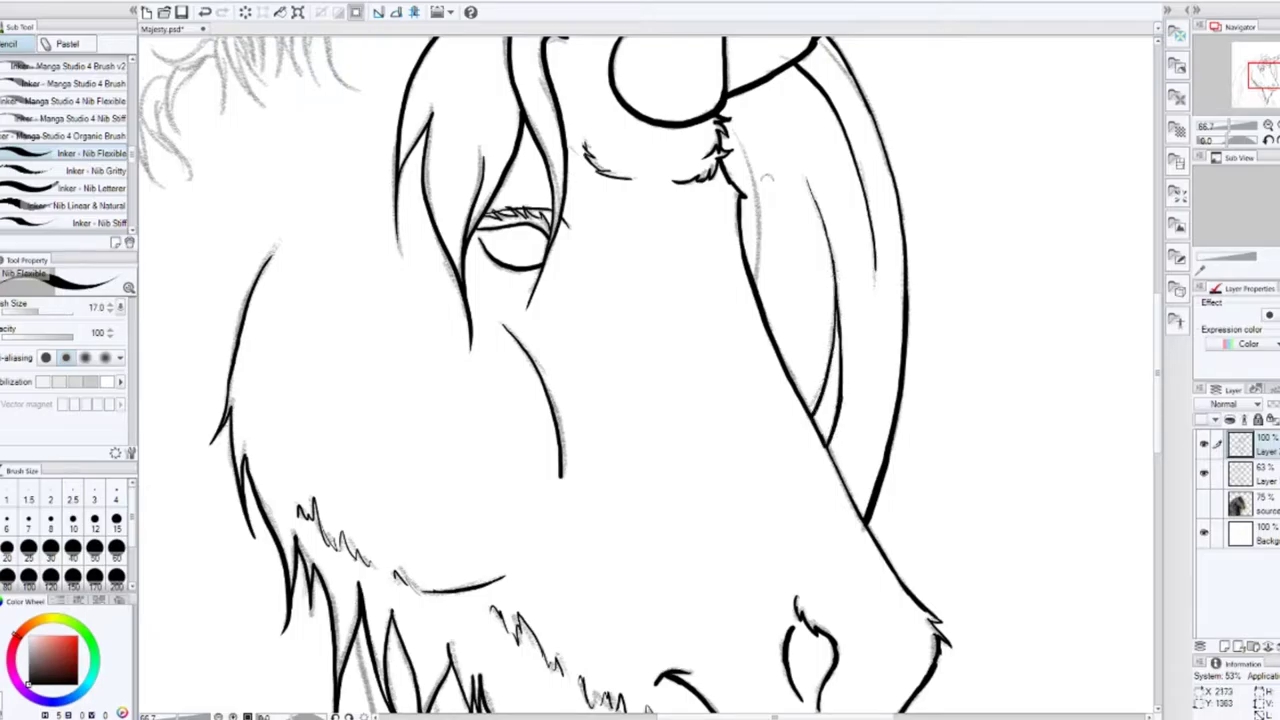
pyautogui.moveTo(751, 160); pyautogui.dragTo(755, 255)
pyautogui.hotkey('ctrl', 'z')
pyautogui.moveTo(750, 165); pyautogui.dragTo(757, 275)
# Step: Ink the two pointed ears with their tufted tips and the ragged fur at the near ear's base
pyautogui.moveTo(660, 490)
pyautogui.mouseDown()
pyautogui.moveTo(831, 531)
pyautogui.moveTo(875, 700)
pyautogui.mouseUp()
pyautogui.moveTo(576, 392)
pyautogui.mouseDown()
pyautogui.moveTo(540, 318)
pyautogui.moveTo(548, 262)
pyautogui.moveTo(645, 200)
pyautogui.moveTo(732, 95)
pyautogui.moveTo(705, 250)
pyautogui.mouseUp()
pyautogui.moveTo(712, 130)
pyautogui.mouseDown()
pyautogui.moveTo(648, 275)
pyautogui.moveTo(645, 340)
pyautogui.mouseUp()
pyautogui.moveTo(704, 192); pyautogui.dragTo(776, 172)
pyautogui.moveTo(864, 98); pyautogui.dragTo(856, 190)
pyautogui.moveTo(567, 328); pyautogui.dragTo(625, 306)
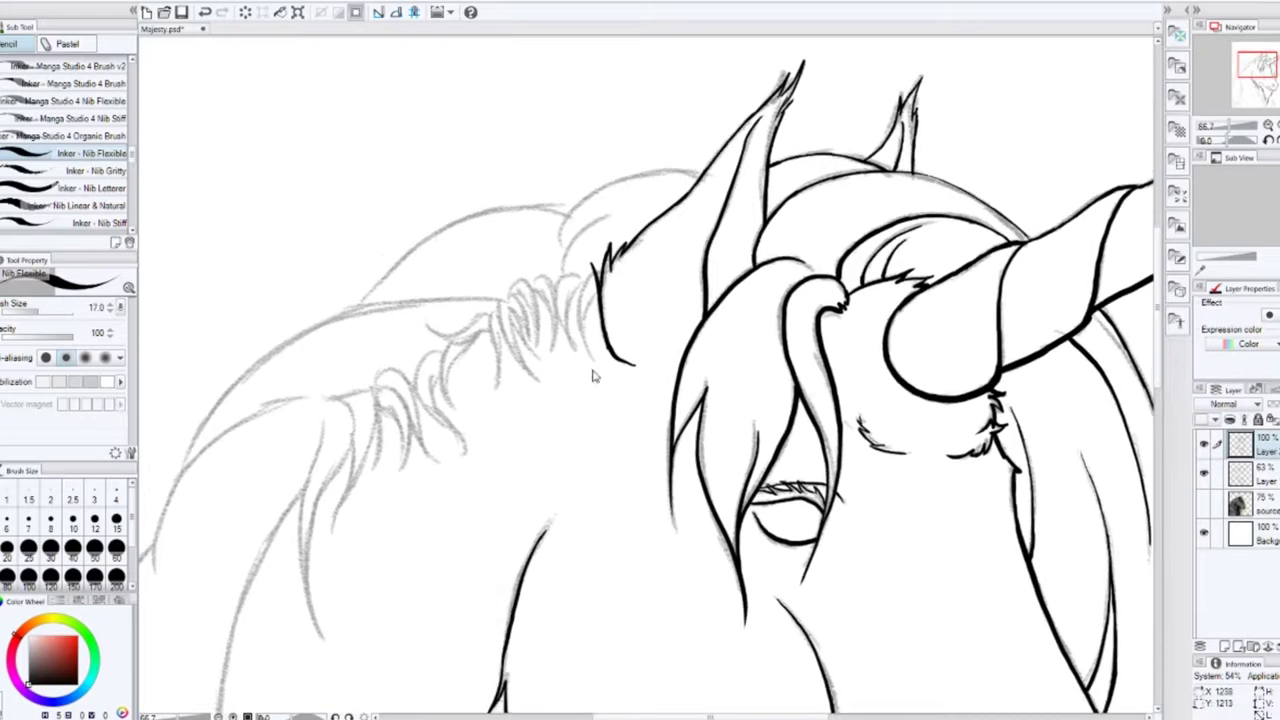
# Step: Ink the looping mane strands on the neck crest directly behind the near ear
pyautogui.hotkey('ctrl', 'z')
pyautogui.moveTo(592, 290); pyautogui.dragTo(600, 376)
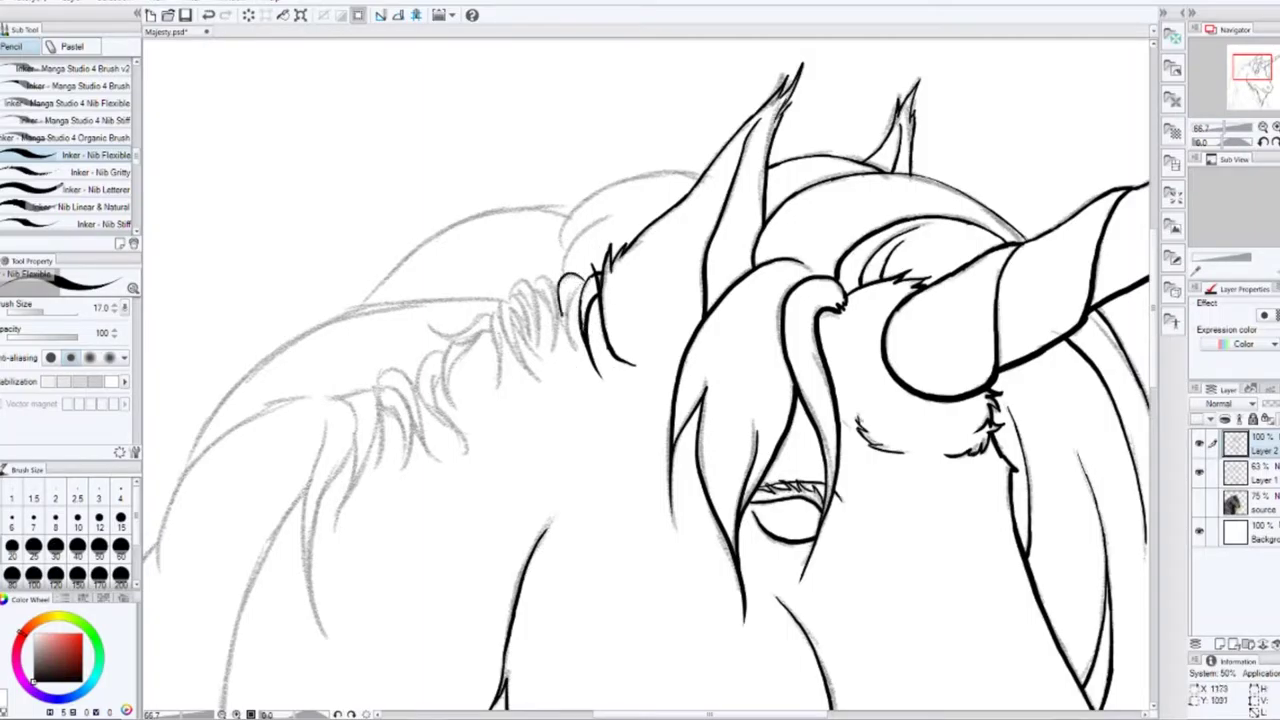
pyautogui.moveTo(574, 298); pyautogui.dragTo(570, 366)
pyautogui.moveTo(544, 278); pyautogui.dragTo(552, 370)
pyautogui.moveTo(514, 280); pyautogui.dragTo(530, 350)
pyautogui.moveTo(522, 306)
pyautogui.mouseDown()
pyautogui.moveTo(540, 392)
pyautogui.moveTo(504, 392)
pyautogui.mouseUp()
pyautogui.hotkey('ctrl', 'z')
pyautogui.hotkey('ctrl', 'z')
pyautogui.moveTo(498, 330); pyautogui.dragTo(510, 392)
pyautogui.hotkey('ctrl', 'z')
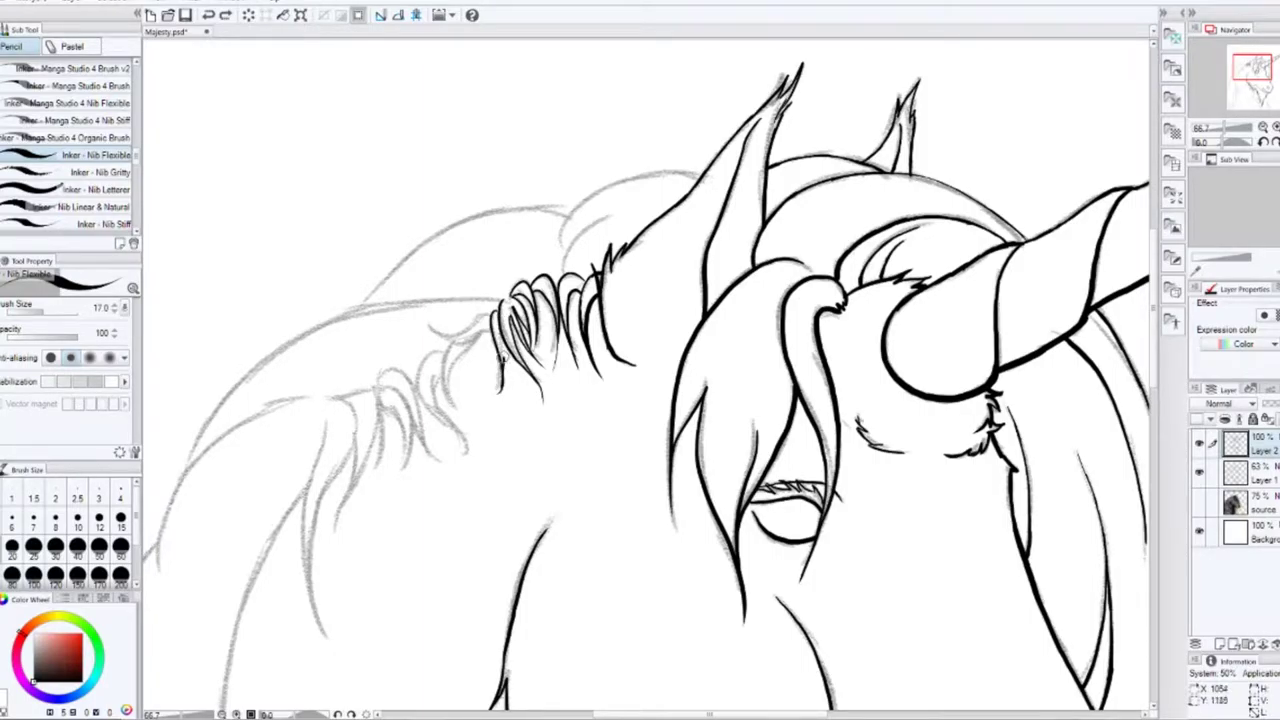
# Step: Ink the curled tufts farther down the neck crest and the long pointed strands at their end
pyautogui.moveTo(490, 308)
pyautogui.mouseDown()
pyautogui.moveTo(436, 326)
pyautogui.moveTo(448, 410)
pyautogui.mouseUp()
pyautogui.moveTo(456, 344); pyautogui.dragTo(476, 450)
pyautogui.moveTo(378, 380)
pyautogui.mouseDown()
pyautogui.moveTo(428, 466)
pyautogui.moveTo(422, 414)
pyautogui.moveTo(446, 466)
pyautogui.moveTo(412, 472)
pyautogui.mouseUp()
pyautogui.hotkey('ctrl', 'z')
pyautogui.hotkey('ctrl', 'z')
pyautogui.hotkey('ctrl', 'z')
pyautogui.hotkey('ctrl', 'z')
pyautogui.moveTo(400, 418); pyautogui.dragTo(414, 478)
pyautogui.moveTo(376, 400)
pyautogui.mouseDown()
pyautogui.moveTo(408, 478)
pyautogui.moveTo(382, 468)
pyautogui.mouseUp()
pyautogui.hotkey('ctrl', 'z')
pyautogui.moveTo(338, 540)
pyautogui.mouseDown()
pyautogui.moveTo(350, 405)
pyautogui.moveTo(500, 354)
pyautogui.moveTo(470, 570)
pyautogui.moveTo(480, 368)
pyautogui.mouseUp()
pyautogui.hotkey('ctrl', 'z')
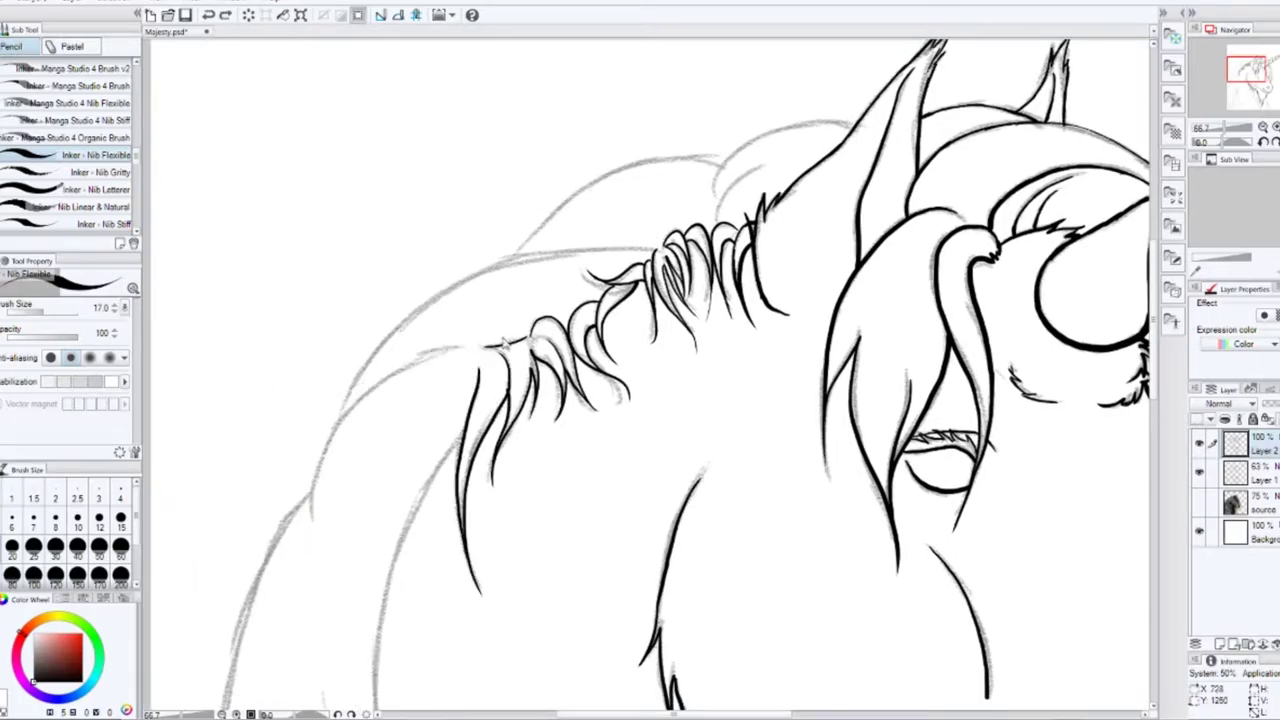
# Step: Ink the outer contour of the mane from the near ear over the neck and down the back to the canvas edge
pyautogui.moveTo(437, 351); pyautogui.dragTo(313, 525)
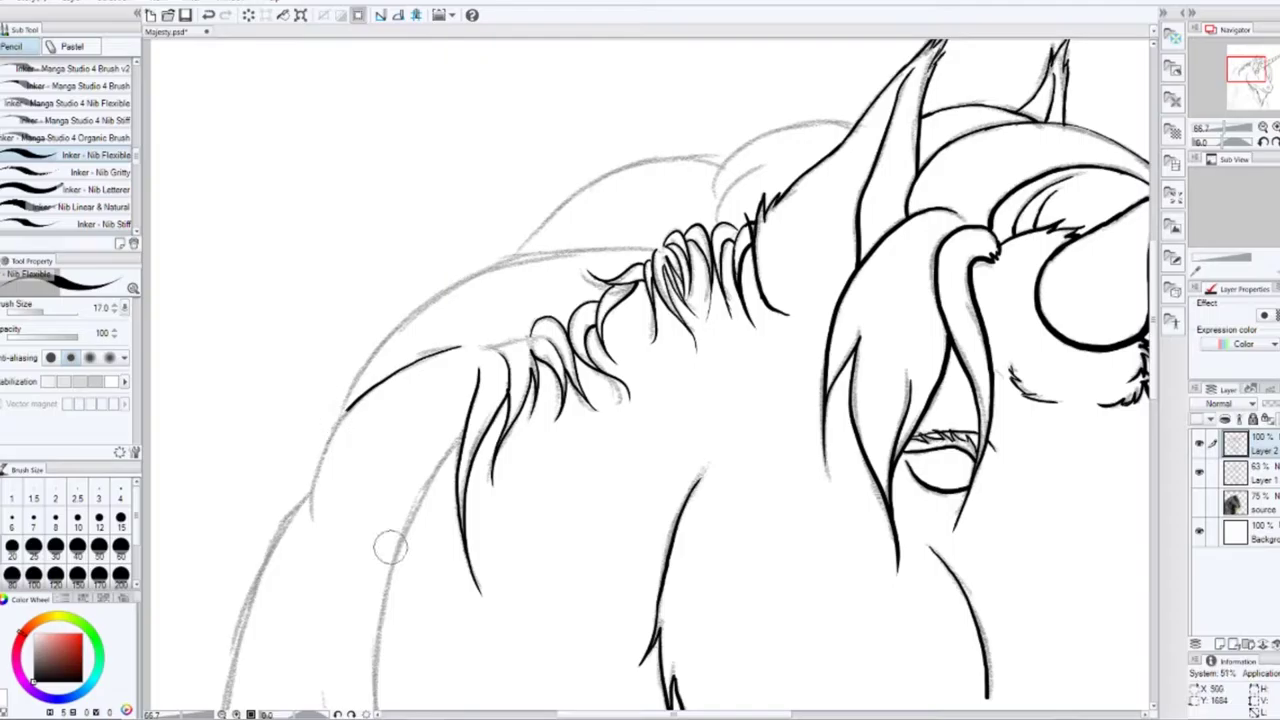
pyautogui.moveTo(338, 425)
pyautogui.mouseDown()
pyautogui.moveTo(445, 290)
pyautogui.moveTo(728, 152)
pyautogui.moveTo(855, 121)
pyautogui.mouseUp()
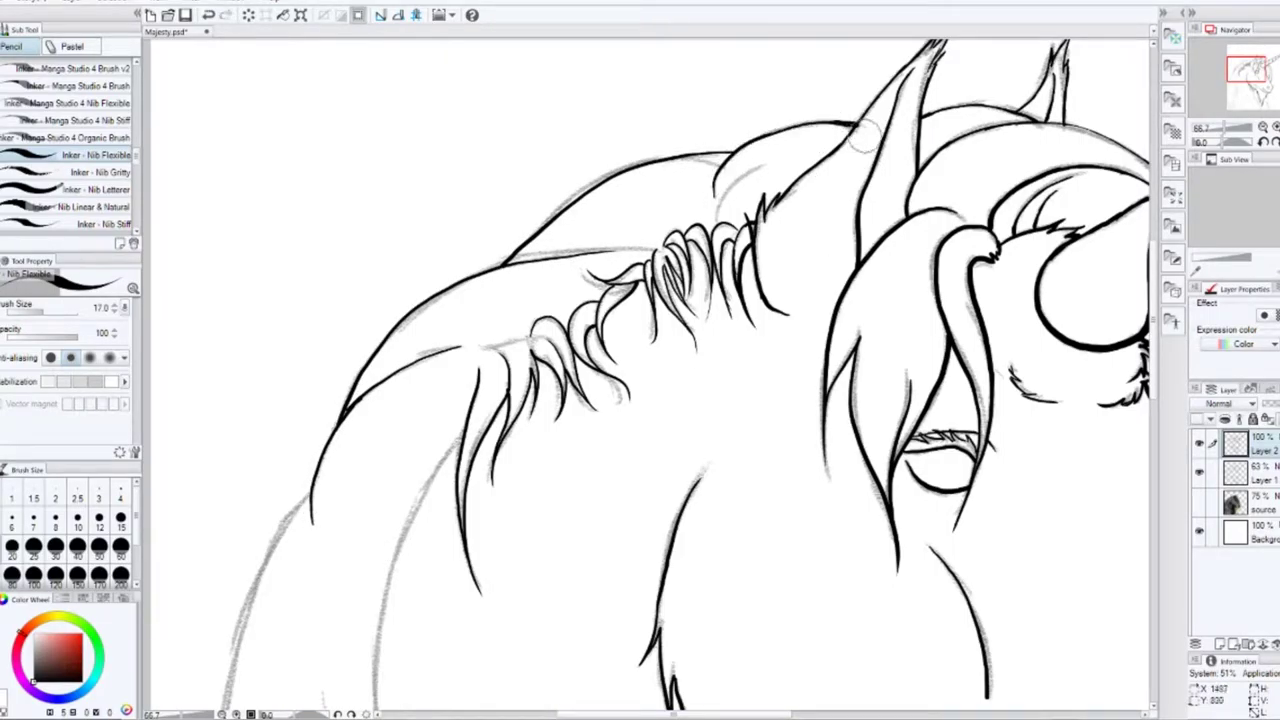
pyautogui.scroll(-5, 716, 209)
pyautogui.hscroll(-5, 716, 209)
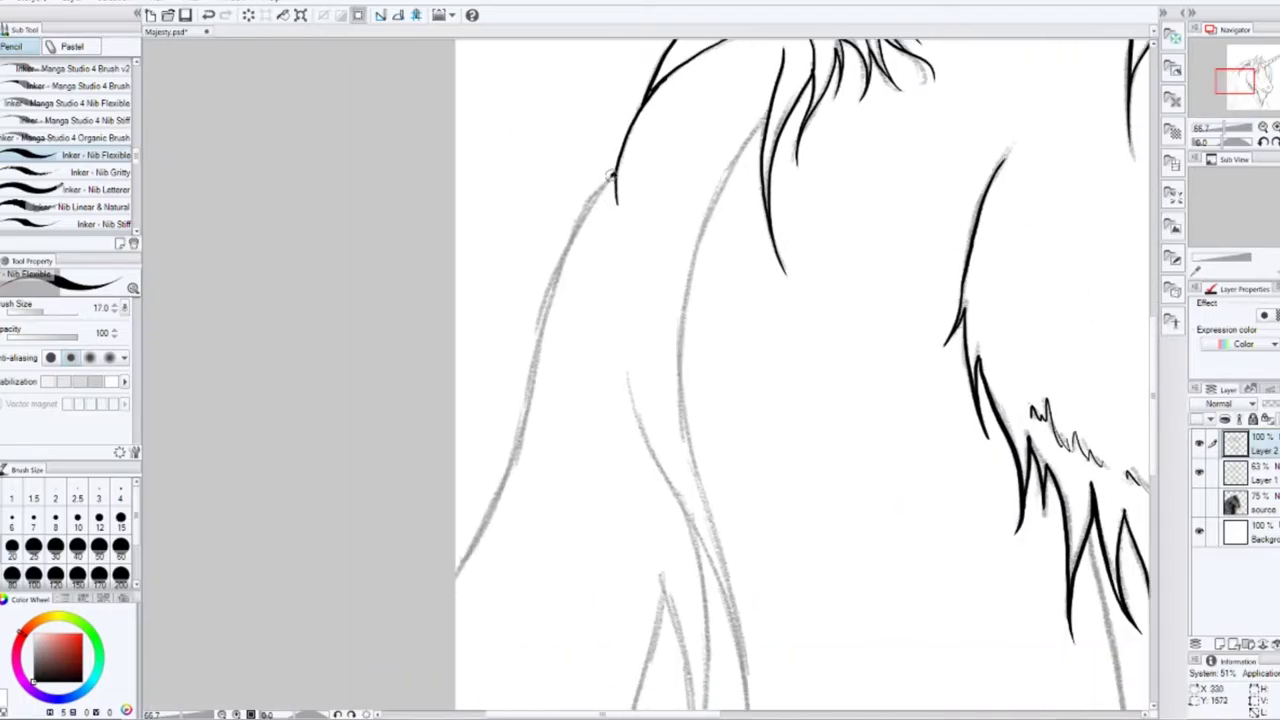
pyautogui.moveTo(452, 580)
pyautogui.mouseDown()
pyautogui.moveTo(506, 473)
pyautogui.moveTo(606, 182)
pyautogui.mouseUp()
# Step: Ink the long crossing mane strands that hang down the side of the neck
pyautogui.moveTo(776, 108)
pyautogui.mouseDown()
pyautogui.moveTo(735, 165)
pyautogui.moveTo(676, 320)
pyautogui.mouseUp()
pyautogui.moveTo(742, 442); pyautogui.dragTo(699, 272)
pyautogui.moveTo(640, 270); pyautogui.dragTo(704, 548)
pyautogui.moveTo(583, 198)
pyautogui.mouseDown()
pyautogui.moveTo(610, 300)
pyautogui.moveTo(670, 408)
pyautogui.mouseUp()
pyautogui.hotkey('ctrl', 'z')
pyautogui.moveTo(598, 262); pyautogui.dragTo(697, 490)
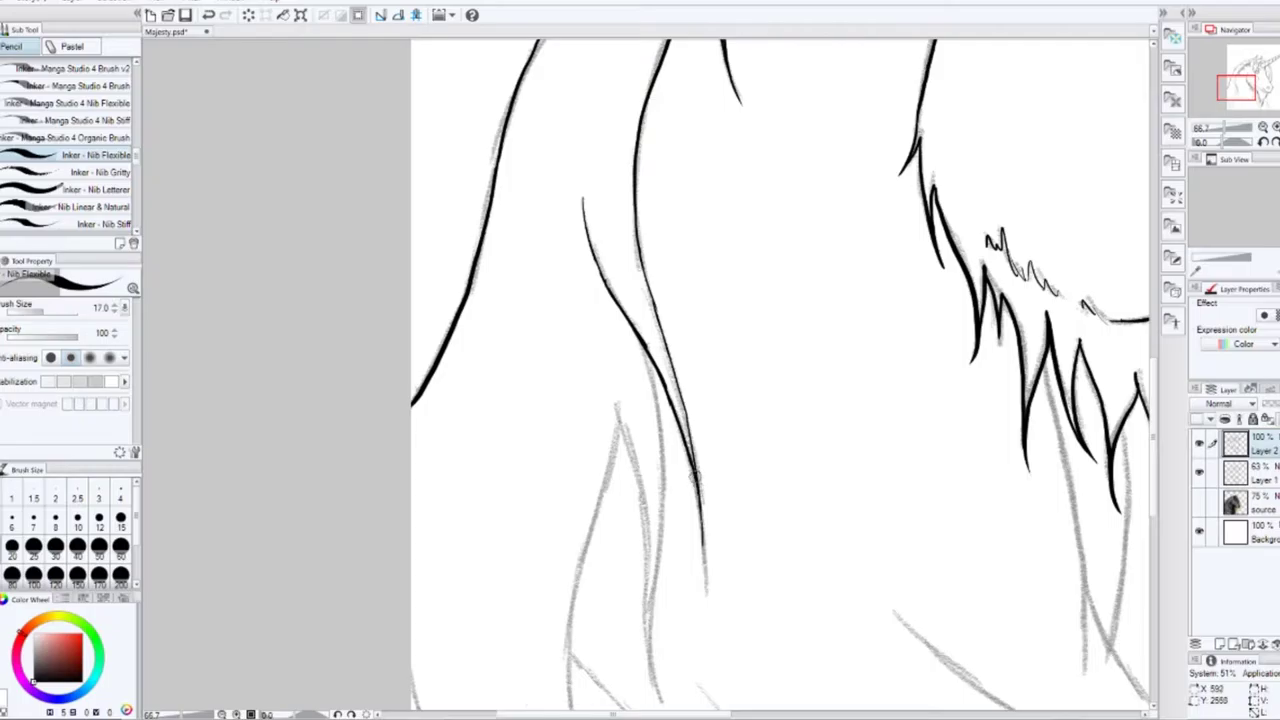
pyautogui.hotkey('ctrl', 'z')
# Step: Ink the forked peak and tapering strands of the lower mane lock
pyautogui.moveTo(648, 408); pyautogui.dragTo(668, 518)
pyautogui.moveTo(660, 520)
pyautogui.mouseDown()
pyautogui.moveTo(680, 415)
pyautogui.moveTo(680, 605)
pyautogui.mouseUp()
pyautogui.moveTo(632, 314); pyautogui.dragTo(668, 456)
pyautogui.moveTo(664, 424); pyautogui.dragTo(668, 550)
pyautogui.hotkey('ctrl', 'z')
pyautogui.moveTo(636, 316); pyautogui.dragTo(611, 428)
# Step: Ink the lowest mane locks sweeping down to the bottom corner of the drawing
pyautogui.scroll(-5, 611, 428)
pyautogui.moveTo(590, 270)
pyautogui.mouseDown()
pyautogui.moveTo(612, 436)
pyautogui.moveTo(700, 588)
pyautogui.mouseUp()
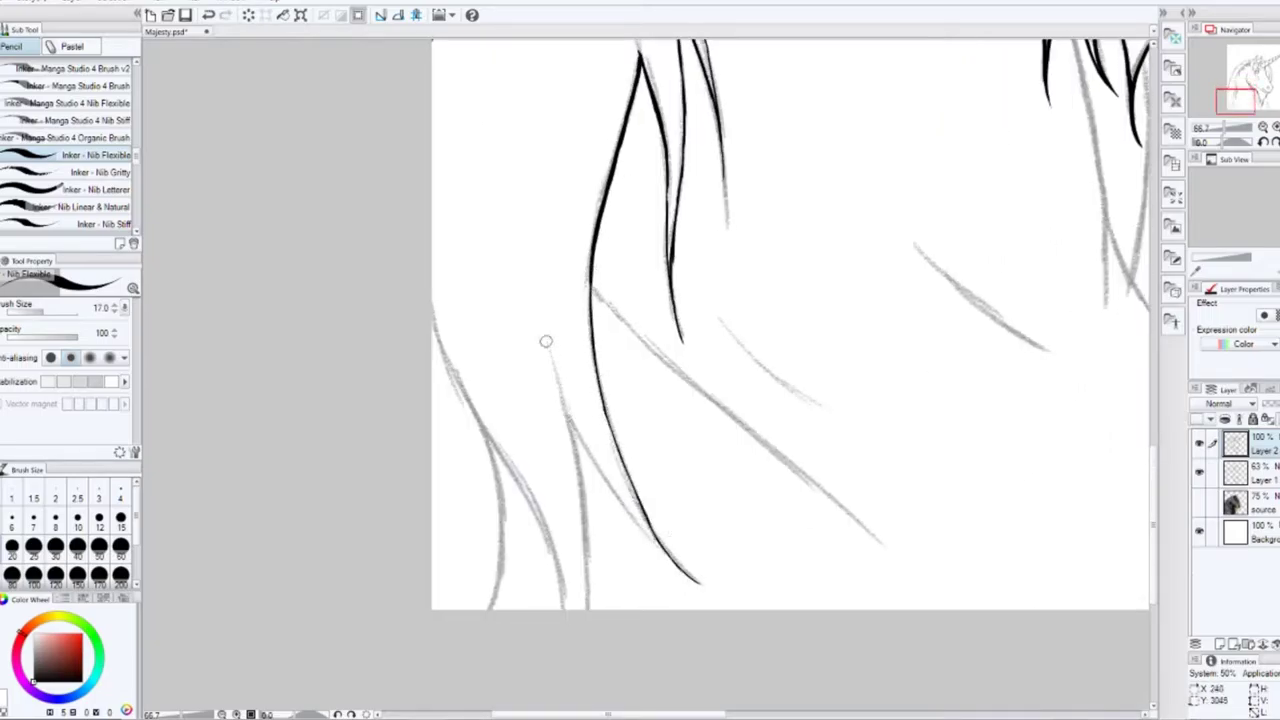
pyautogui.moveTo(547, 340); pyautogui.dragTo(664, 555)
pyautogui.moveTo(562, 422); pyautogui.dragTo(588, 606)
pyautogui.moveTo(443, 334); pyautogui.dragTo(543, 586)
pyautogui.moveTo(471, 412); pyautogui.dragTo(493, 604)
# Step: Ink the front line of the neck below the jaw and the jagged fur tufts on the chest
pyautogui.moveTo(780, 200)
pyautogui.mouseDown()
pyautogui.moveTo(503, 284)
pyautogui.moveTo(393, 118)
pyautogui.mouseUp()
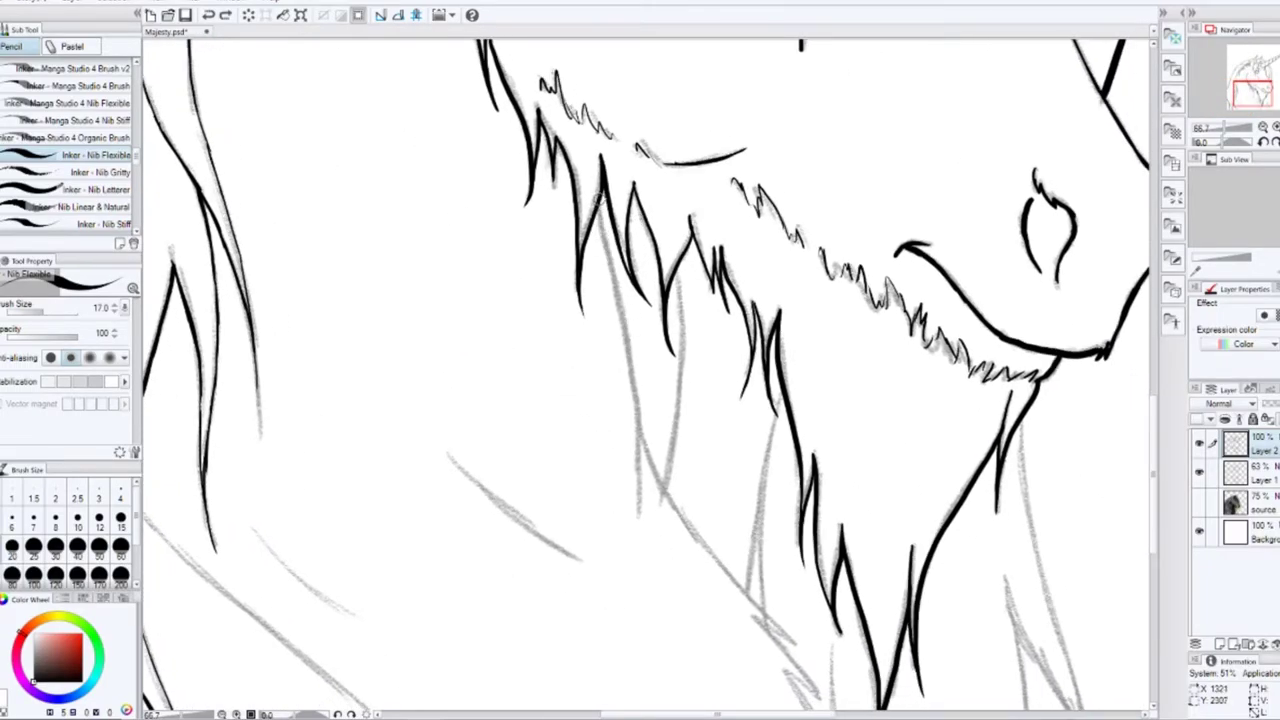
pyautogui.moveTo(602, 258); pyautogui.dragTo(638, 515)
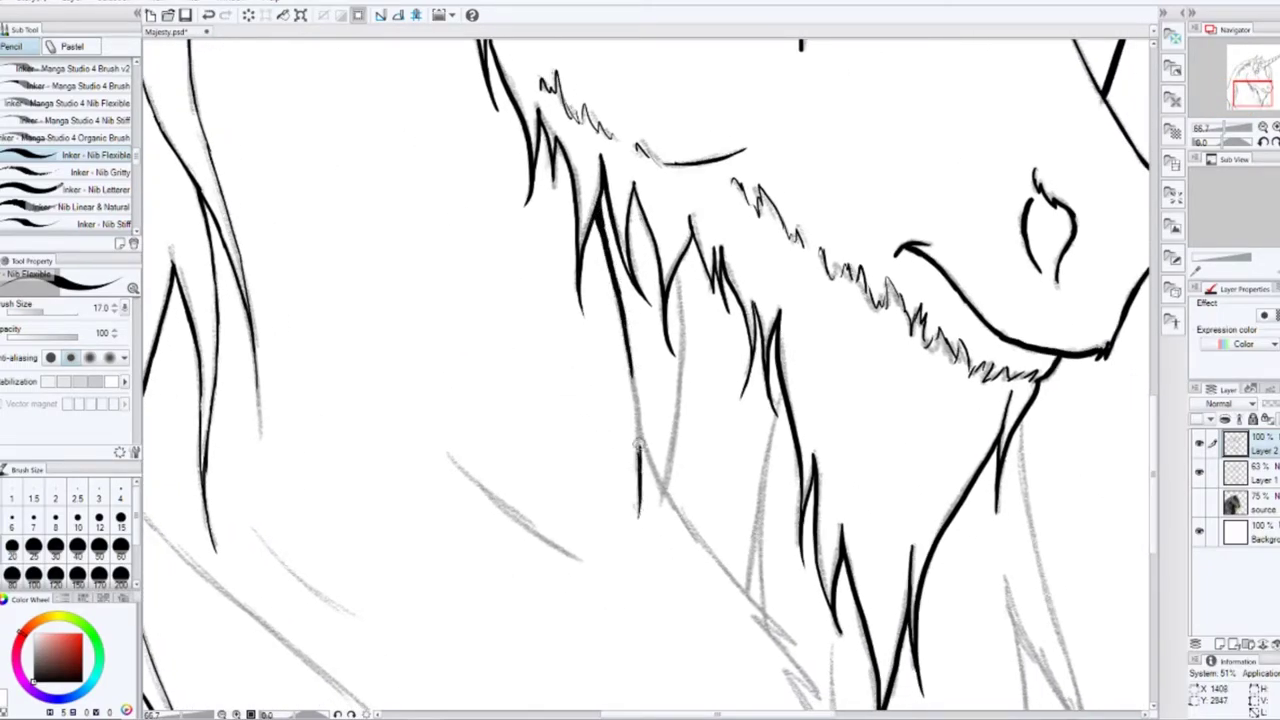
pyautogui.moveTo(600, 223); pyautogui.dragTo(535, 88)
pyautogui.moveTo(576, 296)
pyautogui.mouseDown()
pyautogui.moveTo(590, 340)
pyautogui.moveTo(734, 510)
pyautogui.moveTo(762, 600)
pyautogui.mouseUp()
pyautogui.hotkey('ctrl', 'z')
pyautogui.hotkey('ctrl', 'z')
pyautogui.moveTo(716, 528)
pyautogui.mouseDown()
pyautogui.moveTo(766, 600)
pyautogui.moveTo(779, 692)
pyautogui.mouseUp()
pyautogui.moveTo(668, 592); pyautogui.dragTo(716, 682)
# Step: Ink the diagonal muscle creases on the neck and the long shoulder line beneath the mane
pyautogui.moveTo(385, 318); pyautogui.dragTo(472, 400)
pyautogui.moveTo(196, 404)
pyautogui.mouseDown()
pyautogui.moveTo(443, 371)
pyautogui.moveTo(526, 442)
pyautogui.mouseUp()
pyautogui.hotkey('ctrl', 'z')
pyautogui.moveTo(436, 361); pyautogui.dragTo(540, 448)
pyautogui.moveTo(310, 330); pyautogui.dragTo(592, 580)
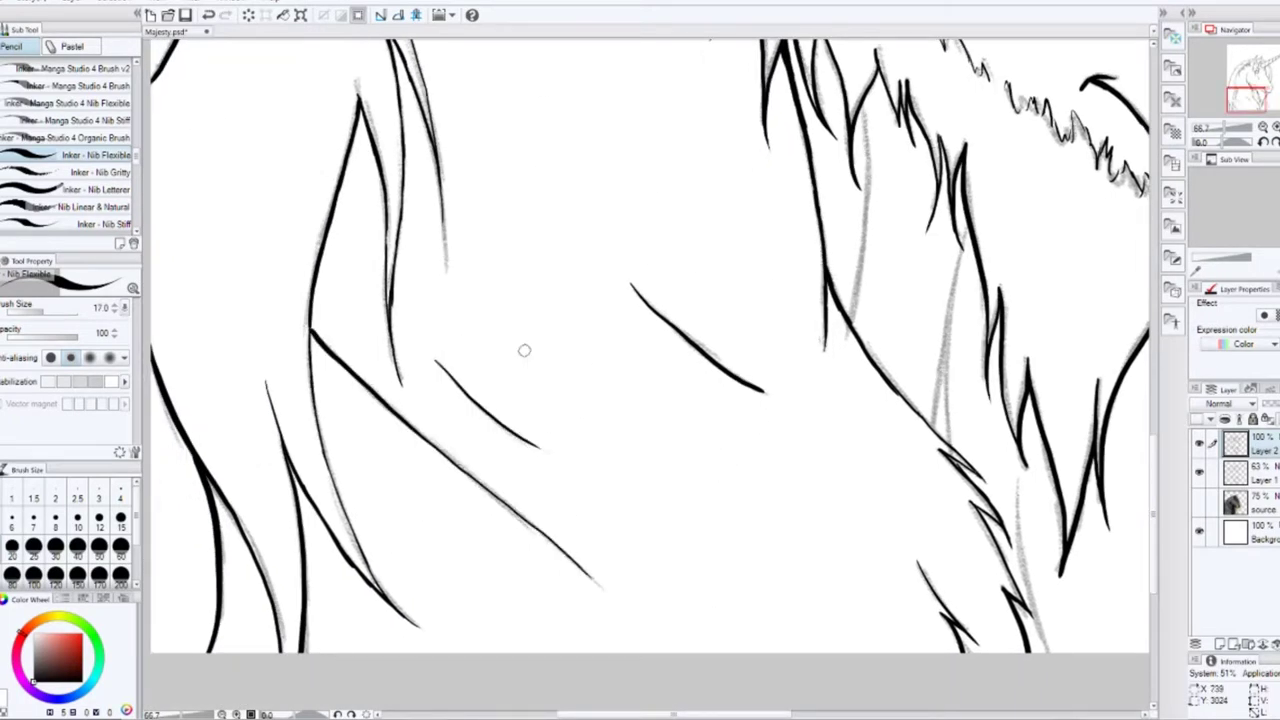
# Step: Ink the thin strands between the beard and the front of the neck
pyautogui.moveTo(523, 351); pyautogui.dragTo(223, 451)
pyautogui.moveTo(575, 198); pyautogui.dragTo(548, 425)
pyautogui.hotkey('ctrl', 'z')
pyautogui.moveTo(666, 316); pyautogui.dragTo(645, 545)
pyautogui.moveTo(648, 413); pyautogui.dragTo(632, 530)
pyautogui.moveTo(632, 530); pyautogui.dragTo(527, 275)
pyautogui.moveTo(612, 325); pyautogui.dragTo(645, 500)
# Step: Ink the long lock hanging below the chin, with its forked tip and the short strand beside it
pyautogui.moveTo(800, 95); pyautogui.dragTo(867, 478)
pyautogui.moveTo(858, 398); pyautogui.dragTo(866, 484)
pyautogui.hotkey('ctrl', 'z')
pyautogui.moveTo(785, 258); pyautogui.dragTo(866, 452)
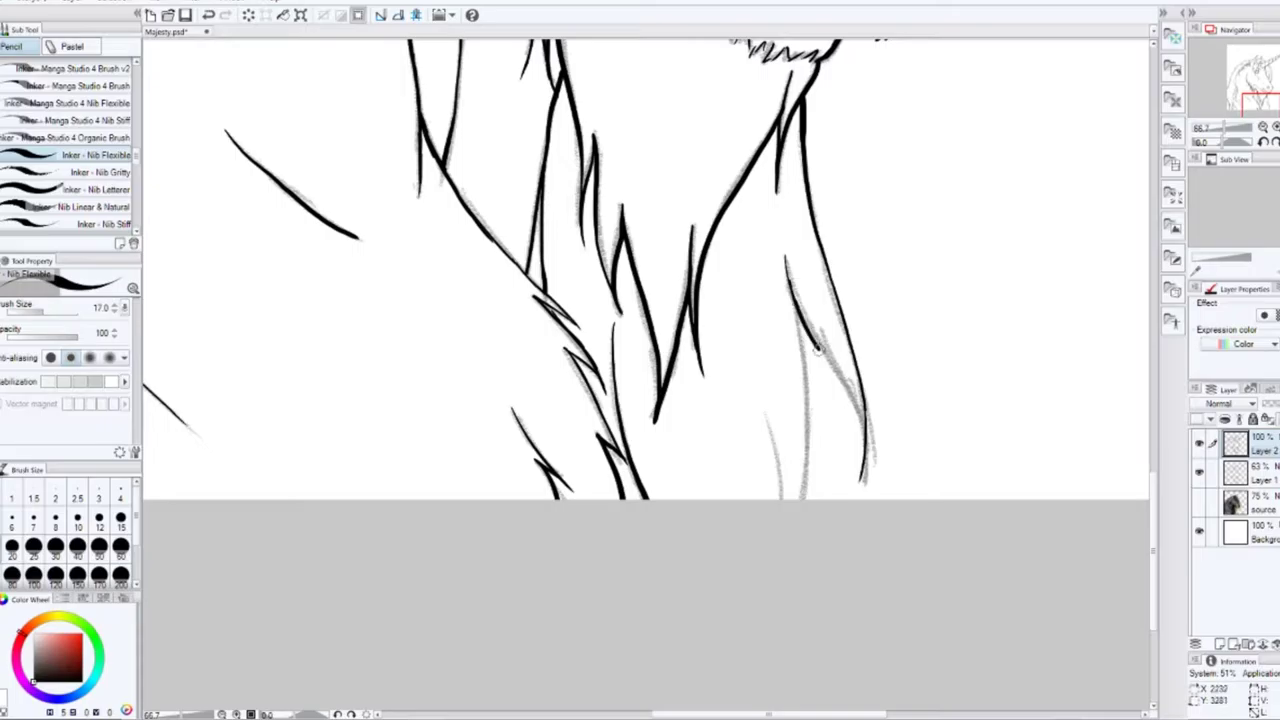
pyautogui.moveTo(801, 302); pyautogui.dragTo(806, 498)
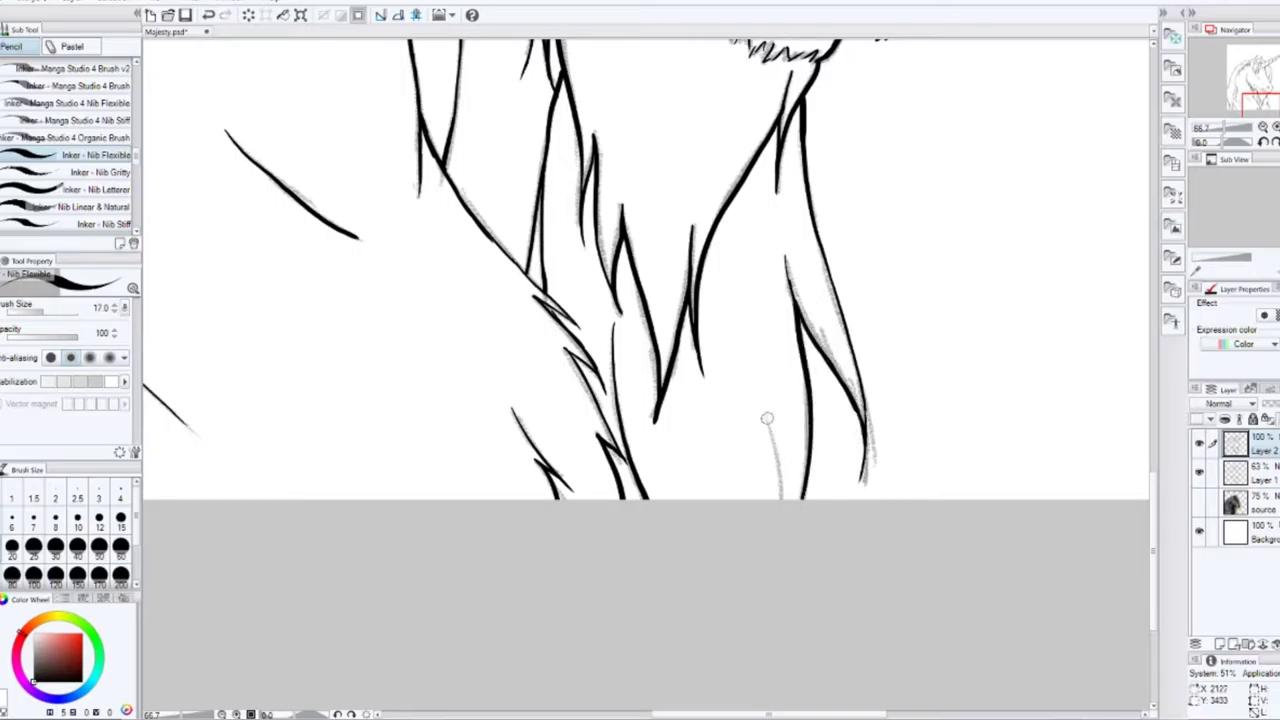
pyautogui.moveTo(768, 406); pyautogui.dragTo(776, 500)
pyautogui.scroll(-4, 1026, 406)
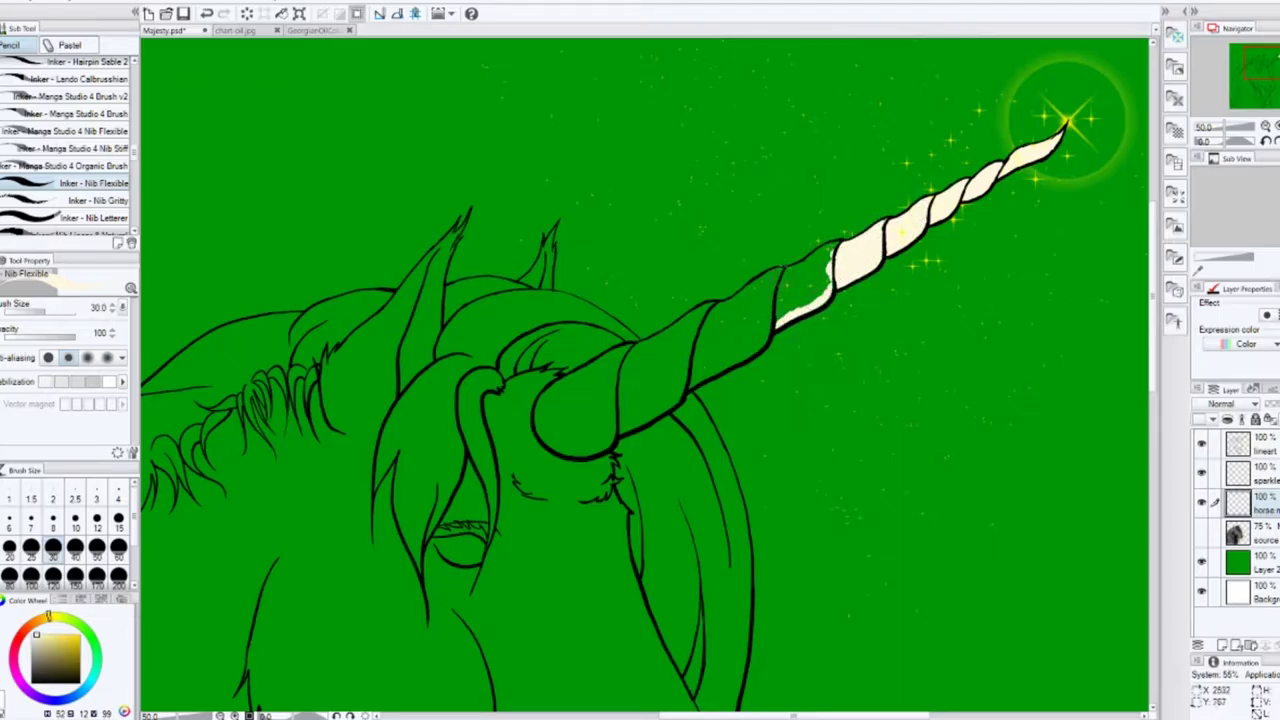
# Step: Paint the remaining segments of the horn's shaft flat cream with the size 30 Nib Flexible brush
pyautogui.moveTo(832, 258); pyautogui.dragTo(808, 290)
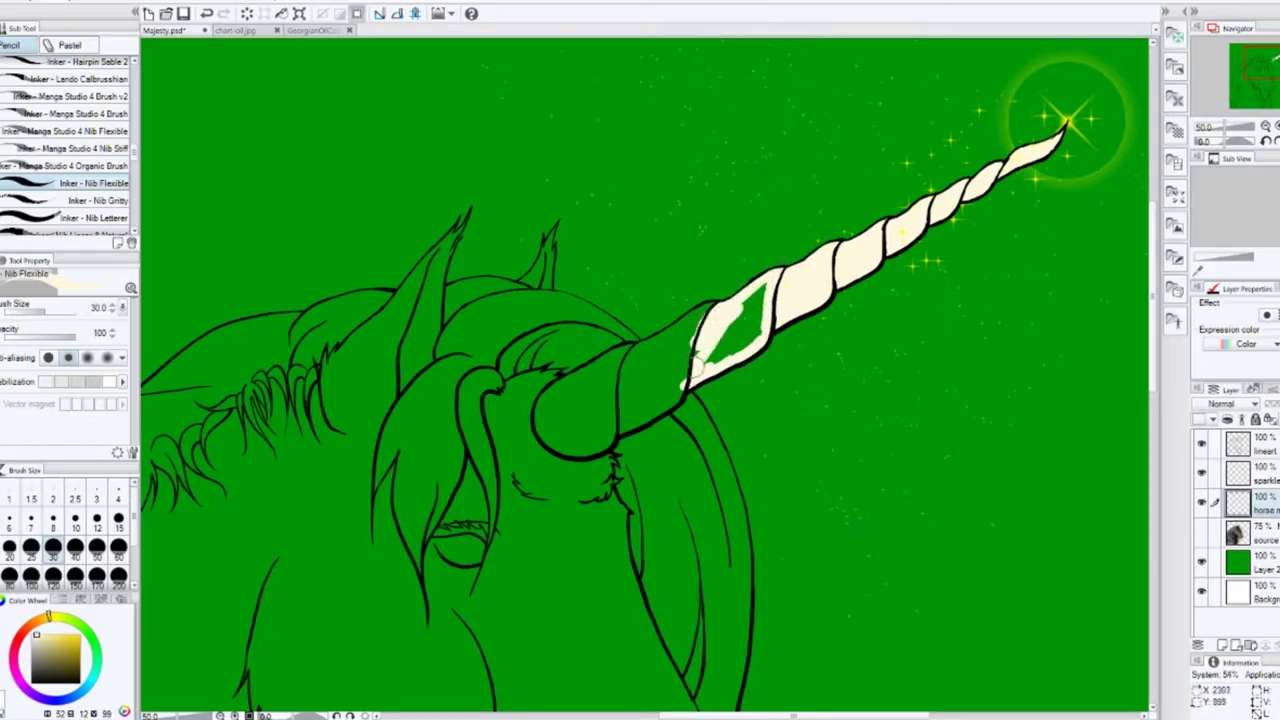
pyautogui.moveTo(695, 365); pyautogui.dragTo(728, 327)
pyautogui.moveTo(625, 422)
pyautogui.mouseDown()
pyautogui.moveTo(690, 325)
pyautogui.moveTo(650, 348)
pyautogui.mouseUp()
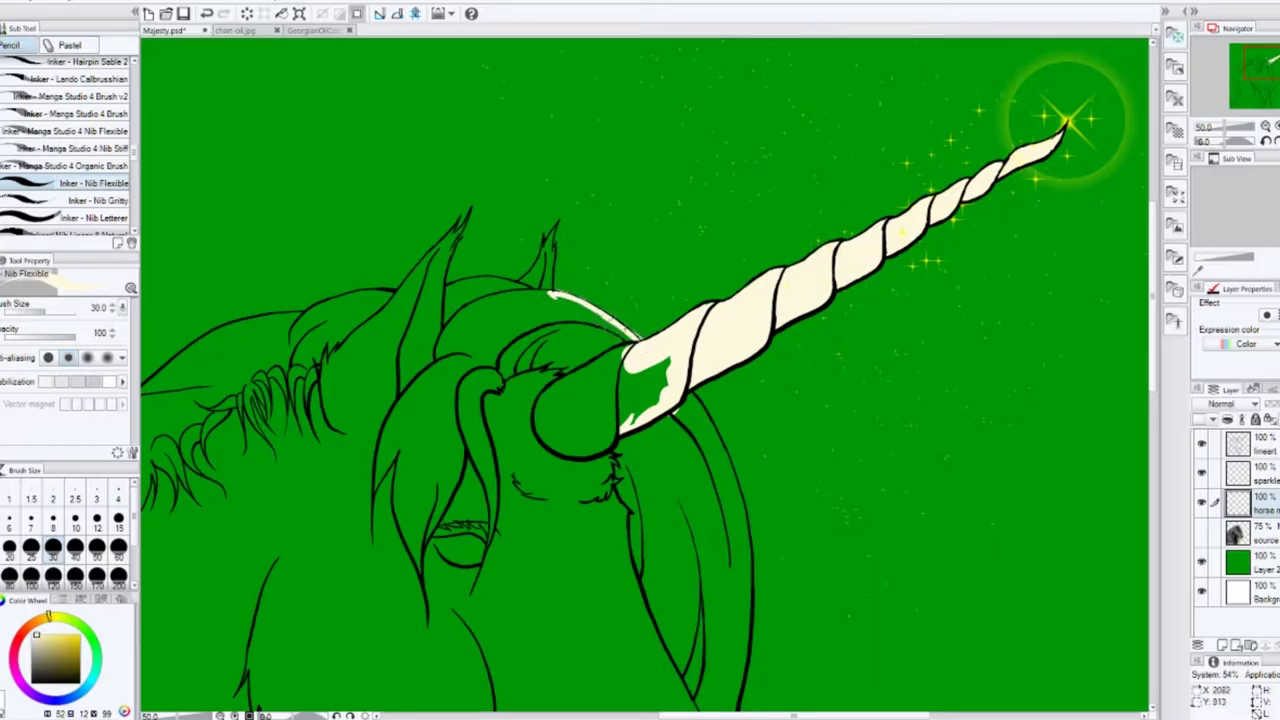
pyautogui.moveTo(645, 365)
pyautogui.mouseDown()
pyautogui.moveTo(625, 410)
pyautogui.moveTo(678, 419)
pyautogui.mouseUp()
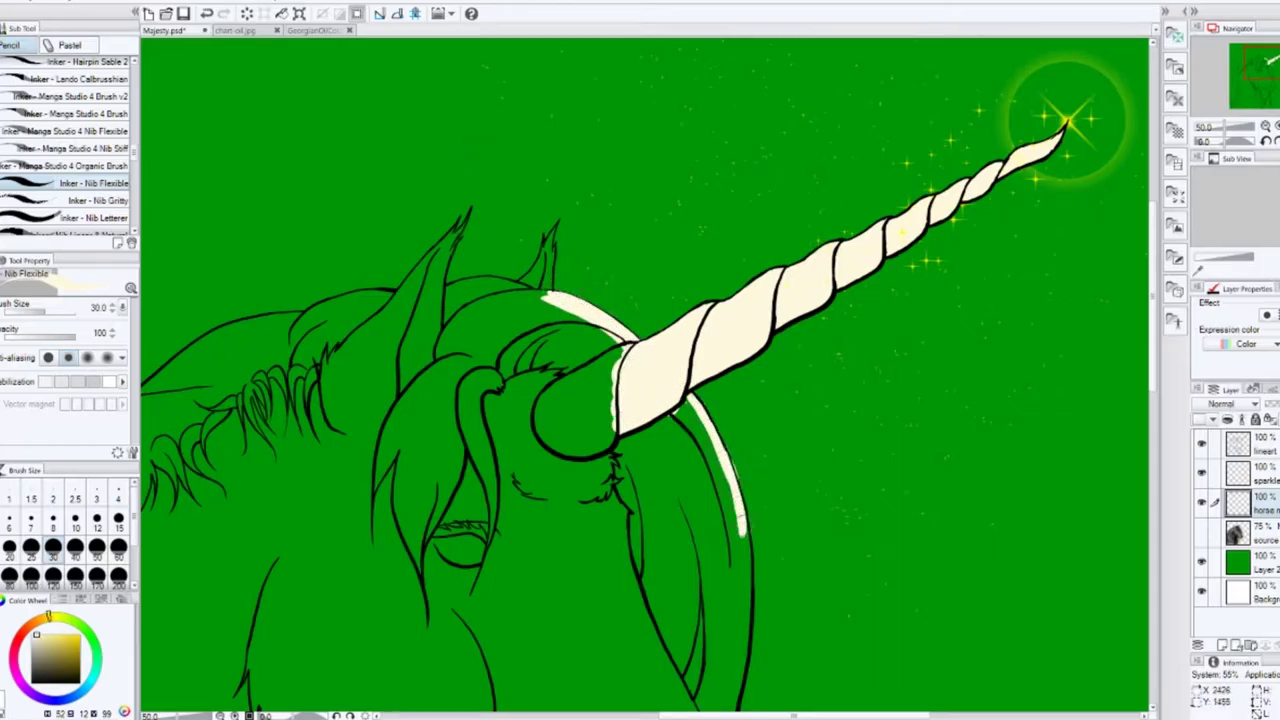
# Step: Paint a cream band inside the outer edge of the mane behind the face and along the nose bridge
pyautogui.moveTo(715, 453); pyautogui.dragTo(680, 415)
pyautogui.scroll(-5, 700, 420)
pyautogui.moveTo(725, 525)
pyautogui.mouseDown()
pyautogui.moveTo(750, 410)
pyautogui.moveTo(744, 354)
pyautogui.moveTo(742, 552)
pyautogui.mouseUp()
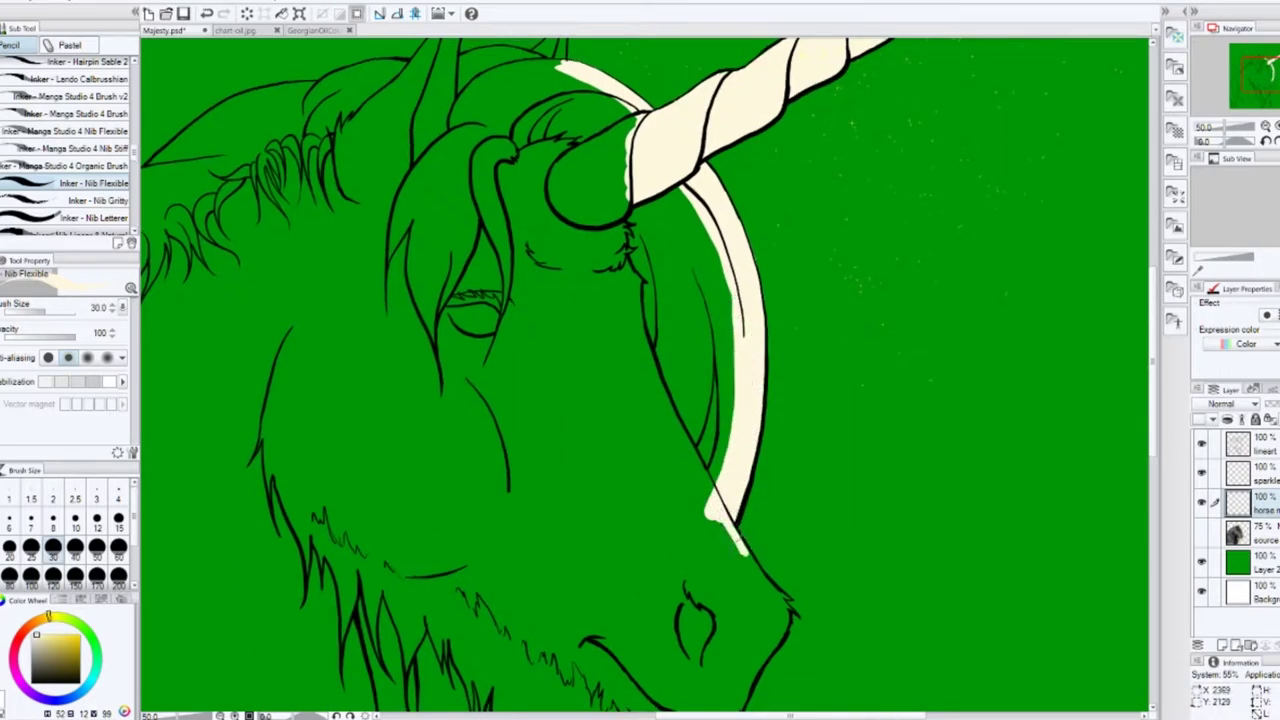
pyautogui.scroll(2, 760, 420)
pyautogui.moveTo(735, 548); pyautogui.dragTo(652, 408)
# Step: Paint cream inside the contour of the muzzle, the chin and the lock hanging below it
pyautogui.scroll(-3, 683, 528)
pyautogui.moveTo(730, 512)
pyautogui.mouseDown()
pyautogui.moveTo(772, 385)
pyautogui.moveTo(623, 628)
pyautogui.mouseUp()
pyautogui.scroll(-8, 623, 628)
pyautogui.moveTo(612, 358); pyautogui.dragTo(655, 462)
pyautogui.moveTo(685, 520)
pyautogui.mouseDown()
pyautogui.moveTo(645, 372)
pyautogui.moveTo(652, 415)
pyautogui.mouseUp()
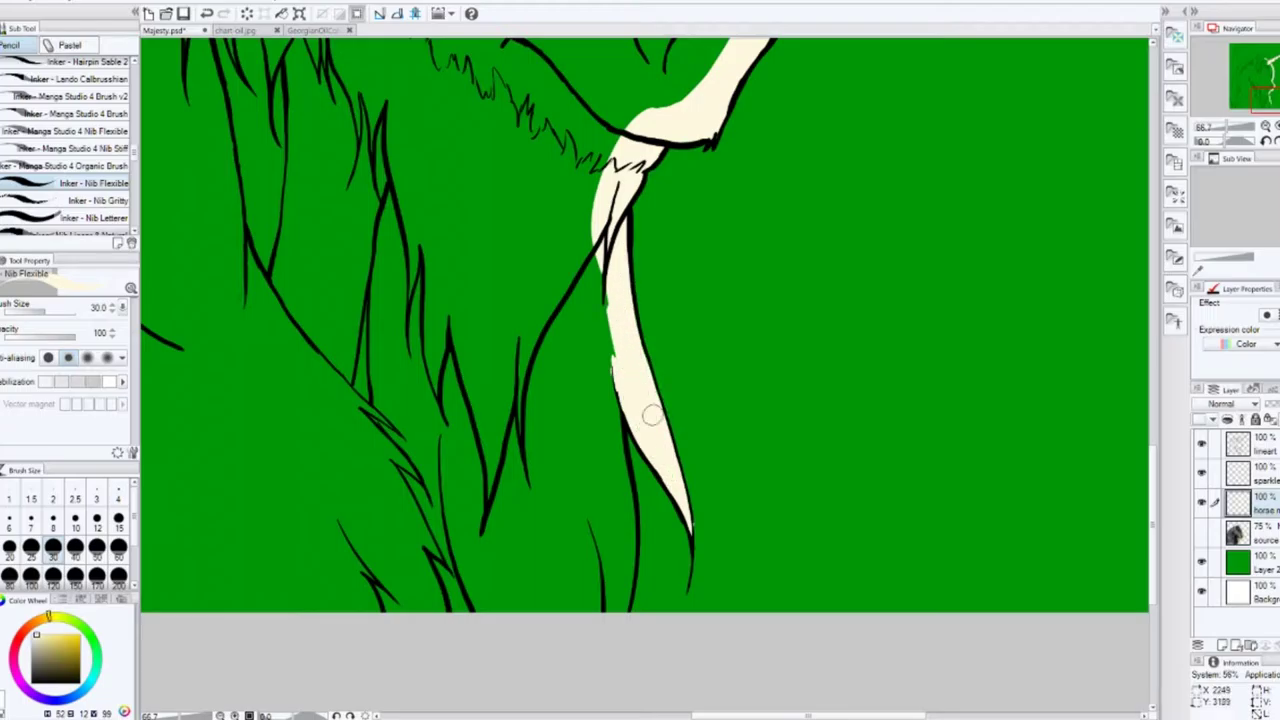
pyautogui.moveTo(607, 373)
pyautogui.mouseDown()
pyautogui.moveTo(625, 610)
pyautogui.moveTo(596, 240)
pyautogui.mouseUp()
# Step: Paint a cream band inside the outer mane contour along the back of the neck
pyautogui.hscroll(-10, 600, 300)
pyautogui.moveTo(496, 412)
pyautogui.mouseDown()
pyautogui.moveTo(568, 238)
pyautogui.moveTo(608, 66)
pyautogui.mouseUp()
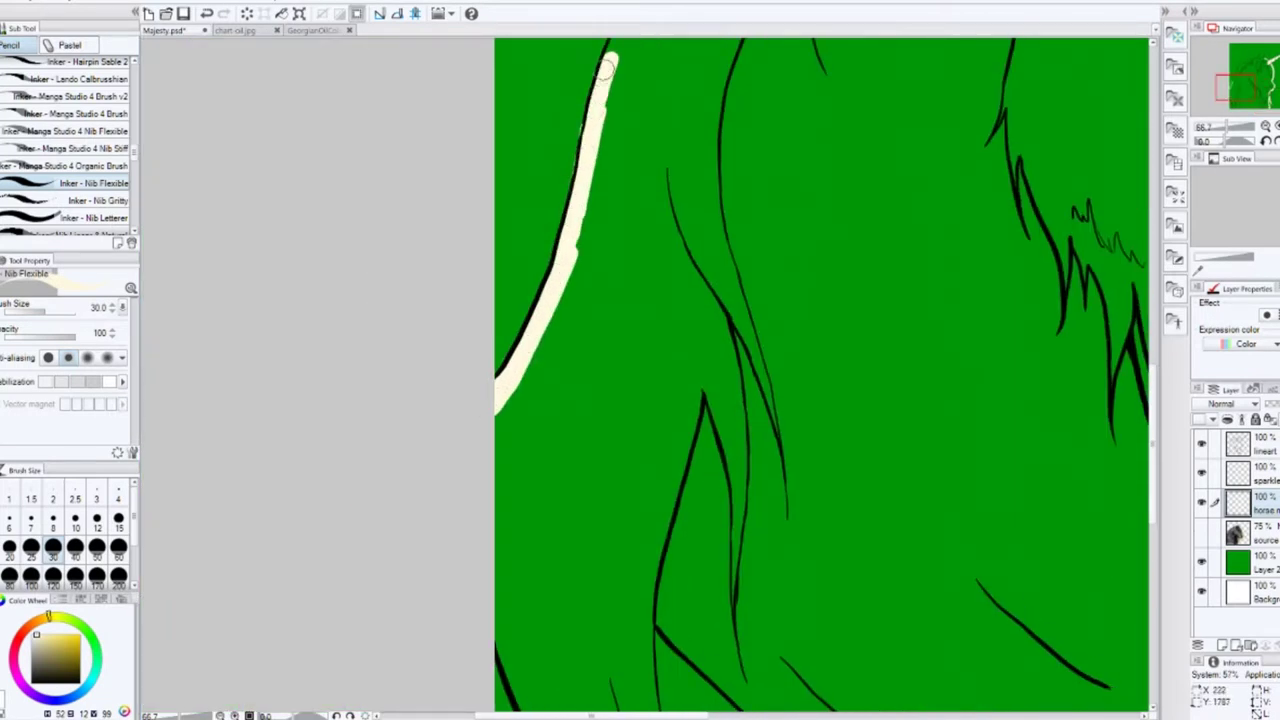
pyautogui.moveTo(574, 163); pyautogui.dragTo(596, 365)
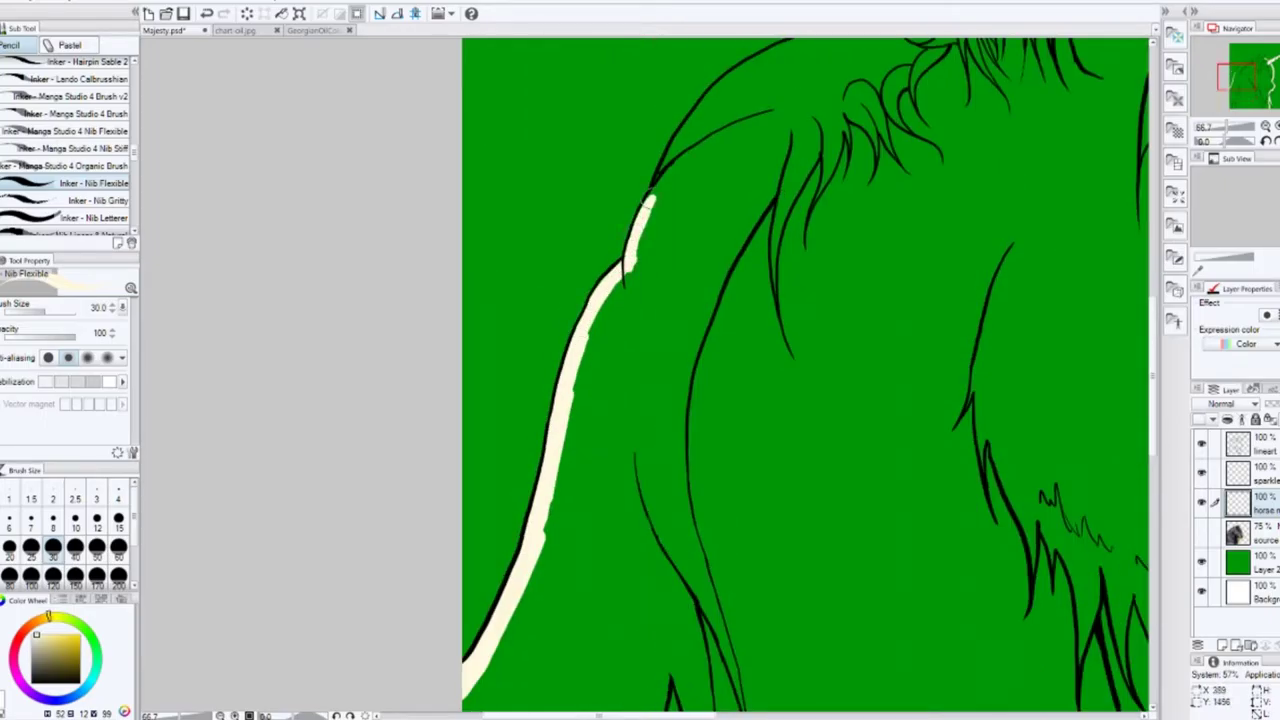
pyautogui.moveTo(643, 218)
pyautogui.mouseDown()
pyautogui.moveTo(557, 503)
pyautogui.moveTo(469, 677)
pyautogui.mouseUp()
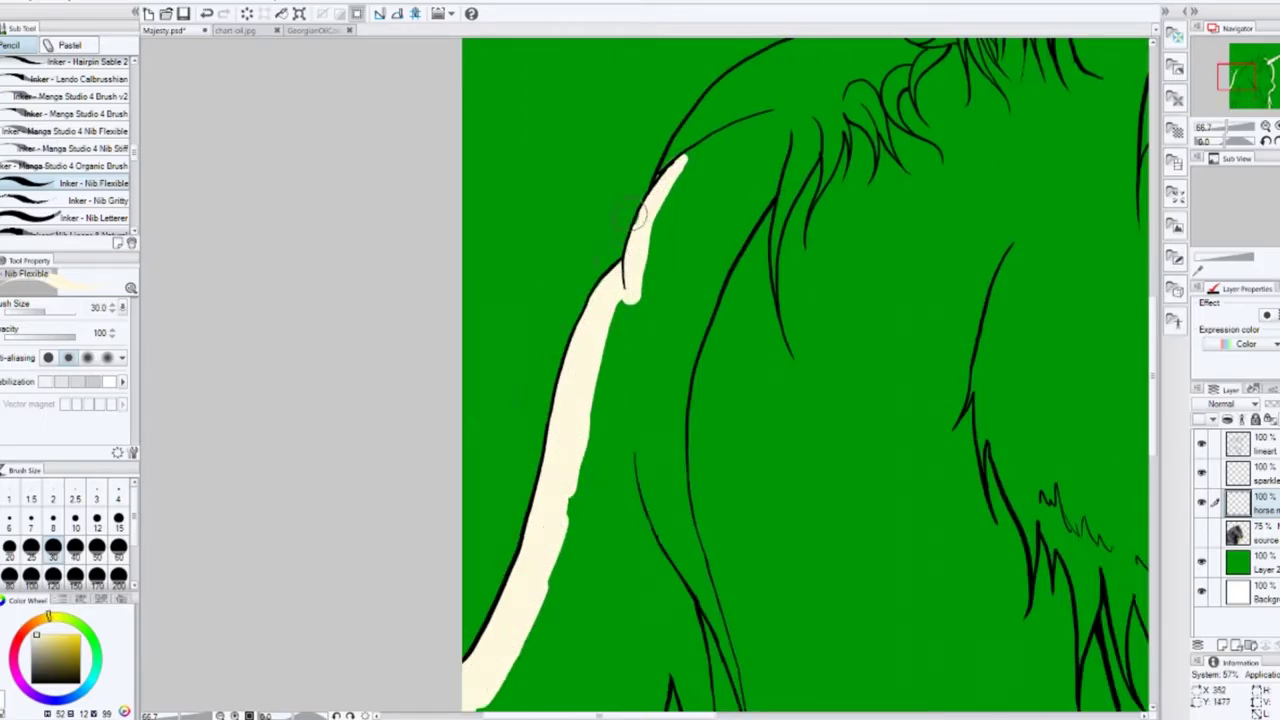
pyautogui.moveTo(689, 163)
pyautogui.mouseDown()
pyautogui.moveTo(551, 374)
pyautogui.moveTo(571, 343)
pyautogui.moveTo(880, 158)
pyautogui.moveTo(1000, 128)
pyautogui.moveTo(893, 172)
pyautogui.moveTo(583, 372)
pyautogui.mouseUp()
pyautogui.hotkey('ctrl', 'z')
# Step: Paint cream inside the contours of the neck crest and both ears
pyautogui.scroll(1, 765, 260)
pyautogui.moveTo(820, 245)
pyautogui.mouseDown()
pyautogui.moveTo(716, 358)
pyautogui.moveTo(822, 248)
pyautogui.mouseUp()
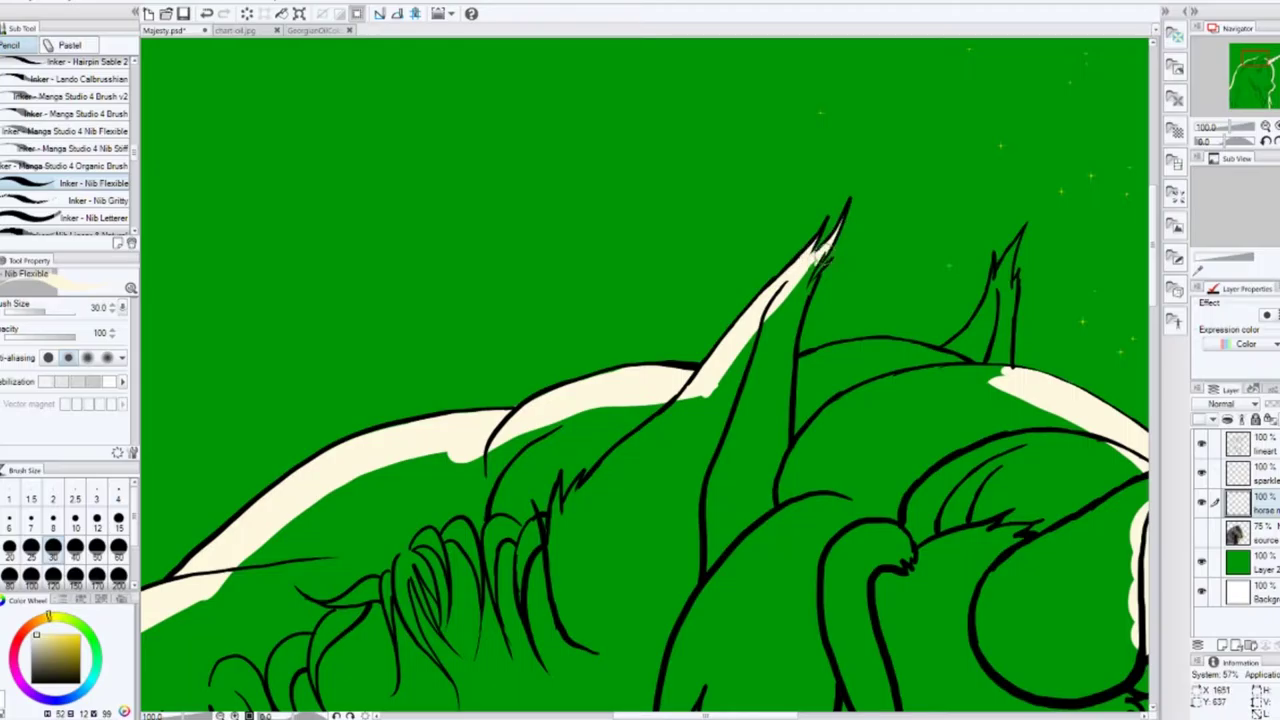
pyautogui.moveTo(804, 287)
pyautogui.mouseDown()
pyautogui.moveTo(723, 377)
pyautogui.moveTo(893, 347)
pyautogui.moveTo(964, 367)
pyautogui.moveTo(823, 362)
pyautogui.moveTo(981, 315)
pyautogui.moveTo(1005, 276)
pyautogui.mouseUp()
pyautogui.scroll(-3, 1005, 300)
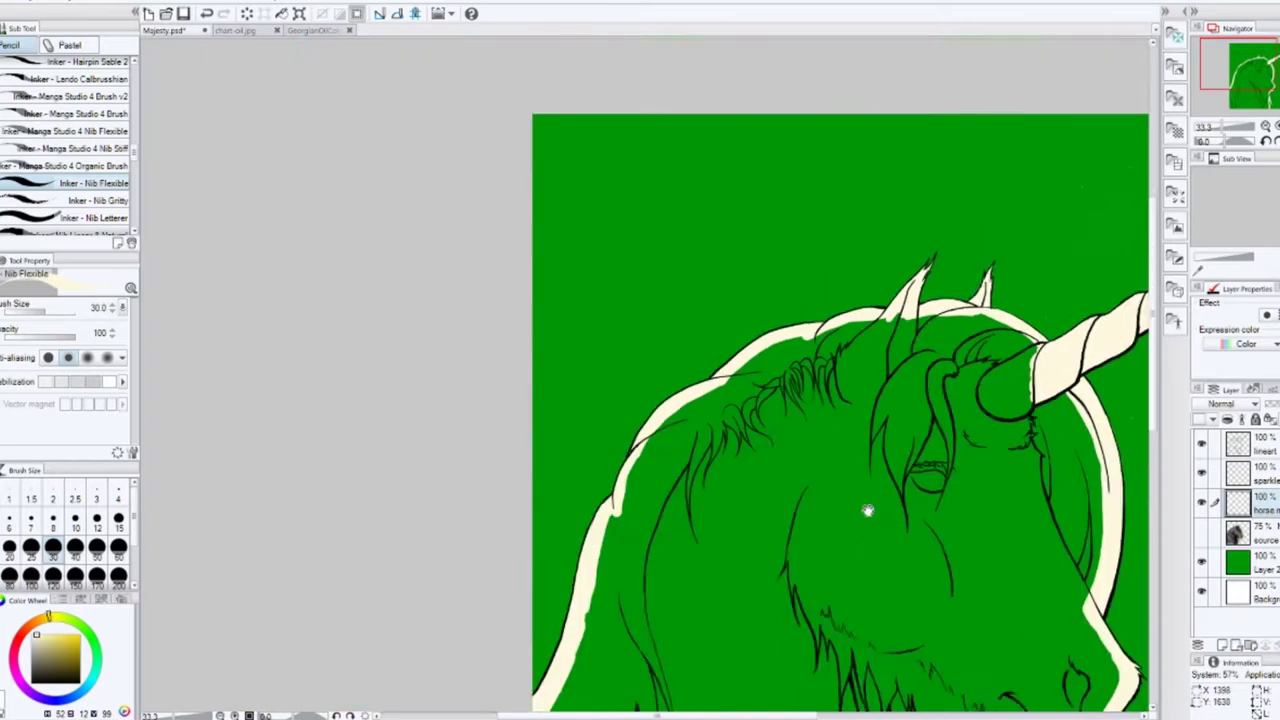
# Step: Fill the neck, chest and lower mane with cream, enlarging the brush to size 80
pyautogui.scroll(1, 866, 470)
pyautogui.moveTo(400, 471)
pyautogui.mouseDown()
pyautogui.moveTo(378, 662)
pyautogui.moveTo(420, 365)
pyautogui.moveTo(590, 135)
pyautogui.moveTo(705, 85)
pyautogui.moveTo(890, 185)
pyautogui.moveTo(915, 430)
pyautogui.moveTo(845, 575)
pyautogui.moveTo(850, 700)
pyautogui.mouseUp()
pyautogui.scroll(-3, 836, 535)
pyautogui.moveTo(836, 535)
pyautogui.mouseDown()
pyautogui.moveTo(500, 500)
pyautogui.moveTo(375, 450)
pyautogui.moveTo(666, 443)
pyautogui.mouseUp()
pyautogui.press(']')
pyautogui.scroll(3, 666, 443)
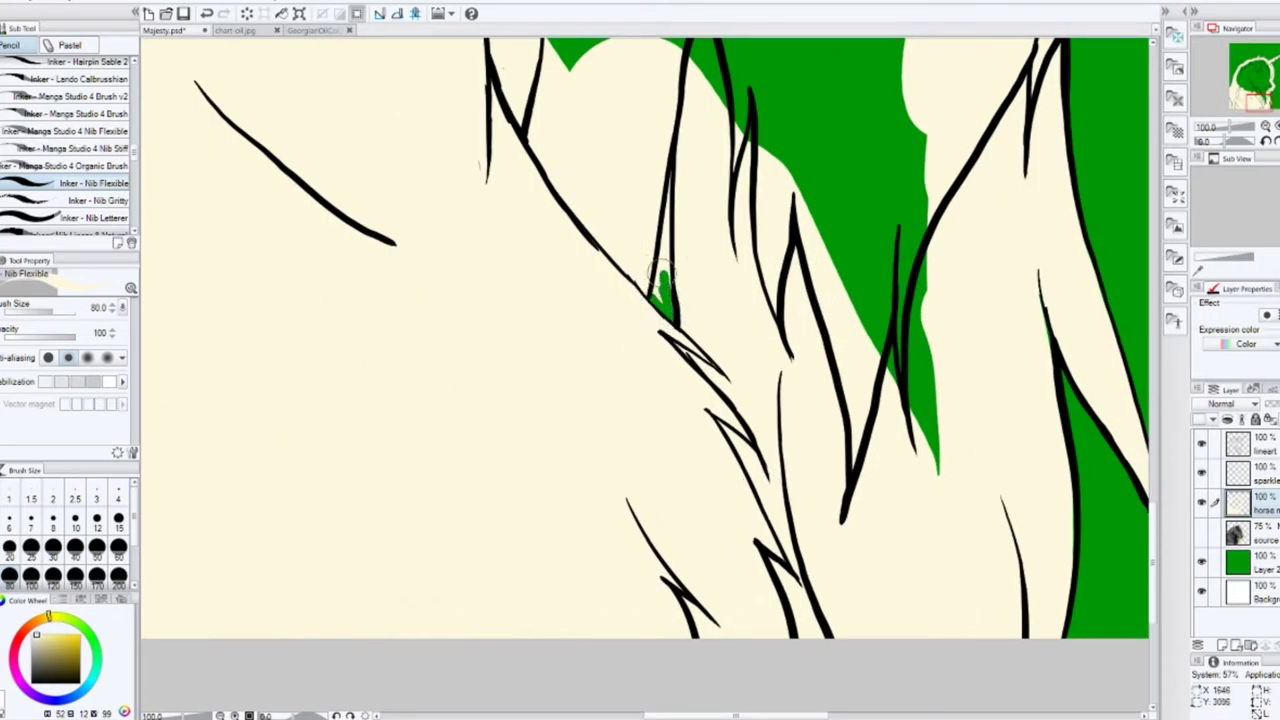
# Step: Fill the rest of the head and beard with cream, leaving the gap between chest and beard unpainted
pyautogui.scroll(-3, 684, 158)
pyautogui.moveTo(820, 470)
pyautogui.mouseDown()
pyautogui.moveTo(700, 240)
pyautogui.moveTo(520, 160)
pyautogui.mouseUp()
pyautogui.scroll(1, 430, 285)
pyautogui.moveTo(430, 285)
pyautogui.mouseDown()
pyautogui.moveTo(820, 130)
pyautogui.moveTo(845, 450)
pyautogui.moveTo(730, 180)
pyautogui.moveTo(610, 390)
pyautogui.moveTo(650, 260)
pyautogui.mouseUp()
pyautogui.scroll(-3, 650, 260)
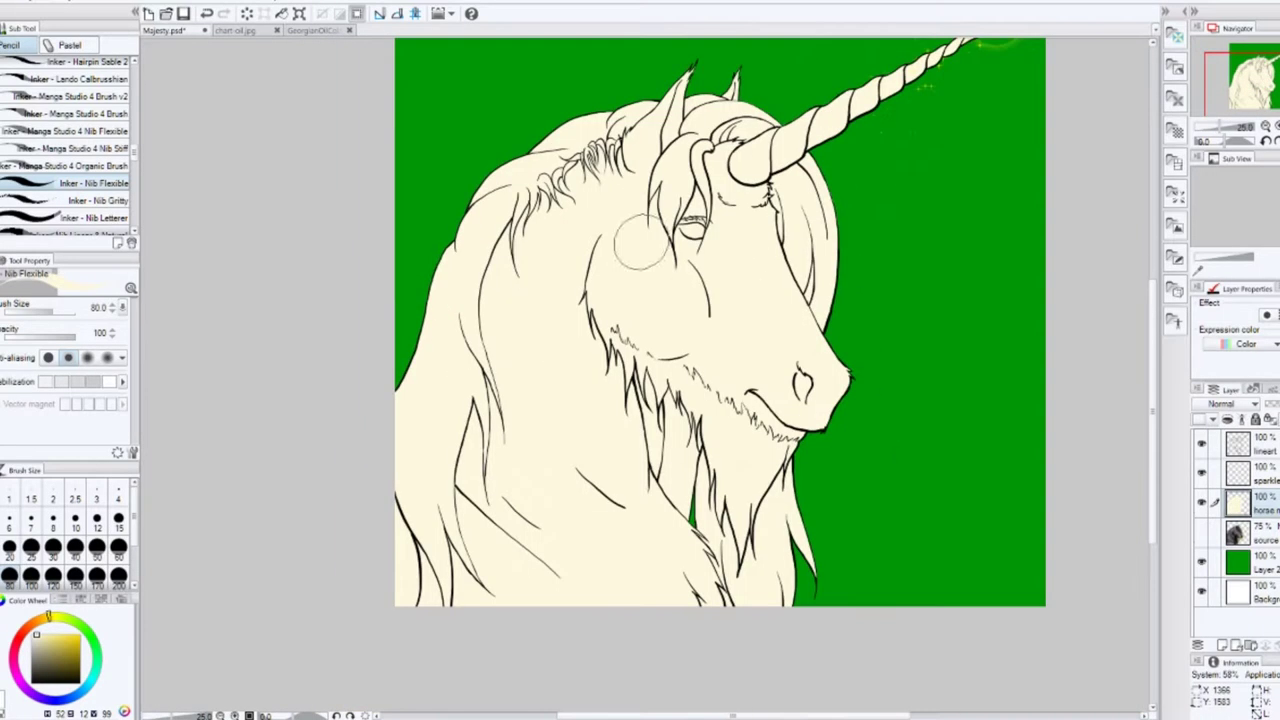
# Step: Sample the peach of B112 Napels Yel.-Reddish Ext from the chart-oil.jpg color chart and return to the unicorn drawing
pyautogui.hotkey('ctrl', 'Tab')
pyautogui.scroll(3, 604, 352)
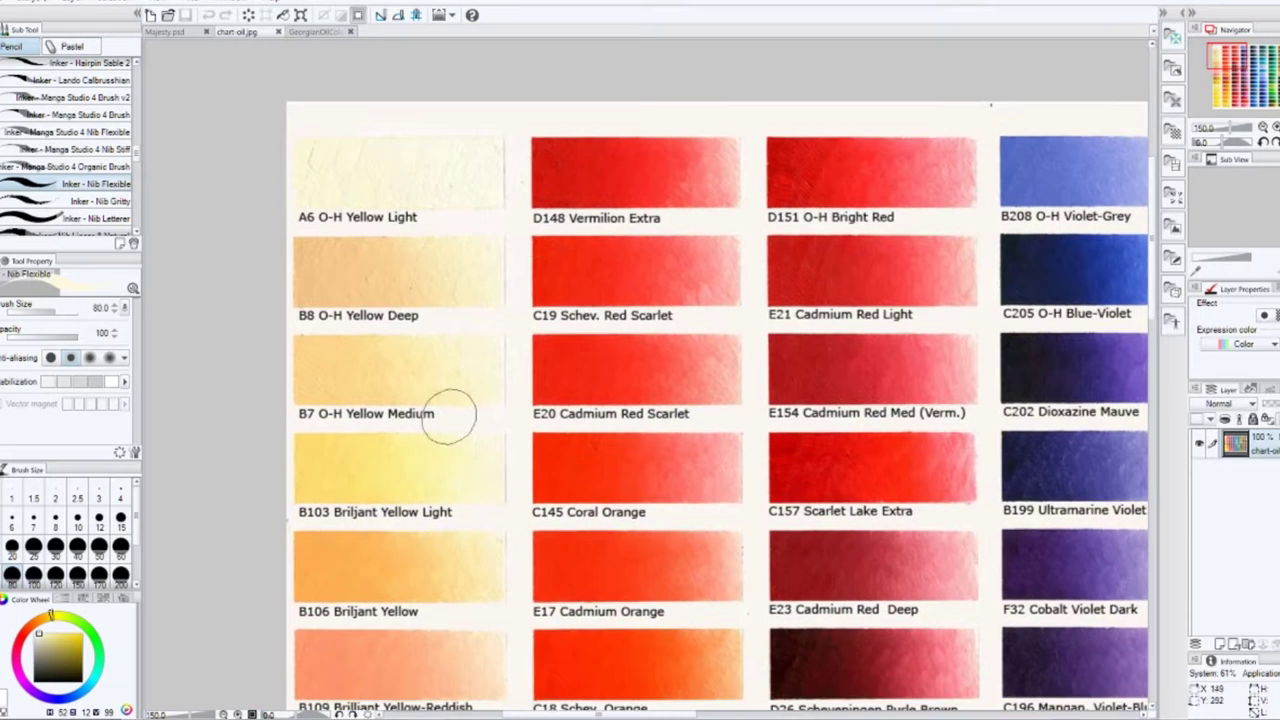
pyautogui.scroll(-4, 443, 420)
pyautogui.moveTo(688, 537); pyautogui.dragTo(536, 314)
pyautogui.scroll(5, 535, 314)
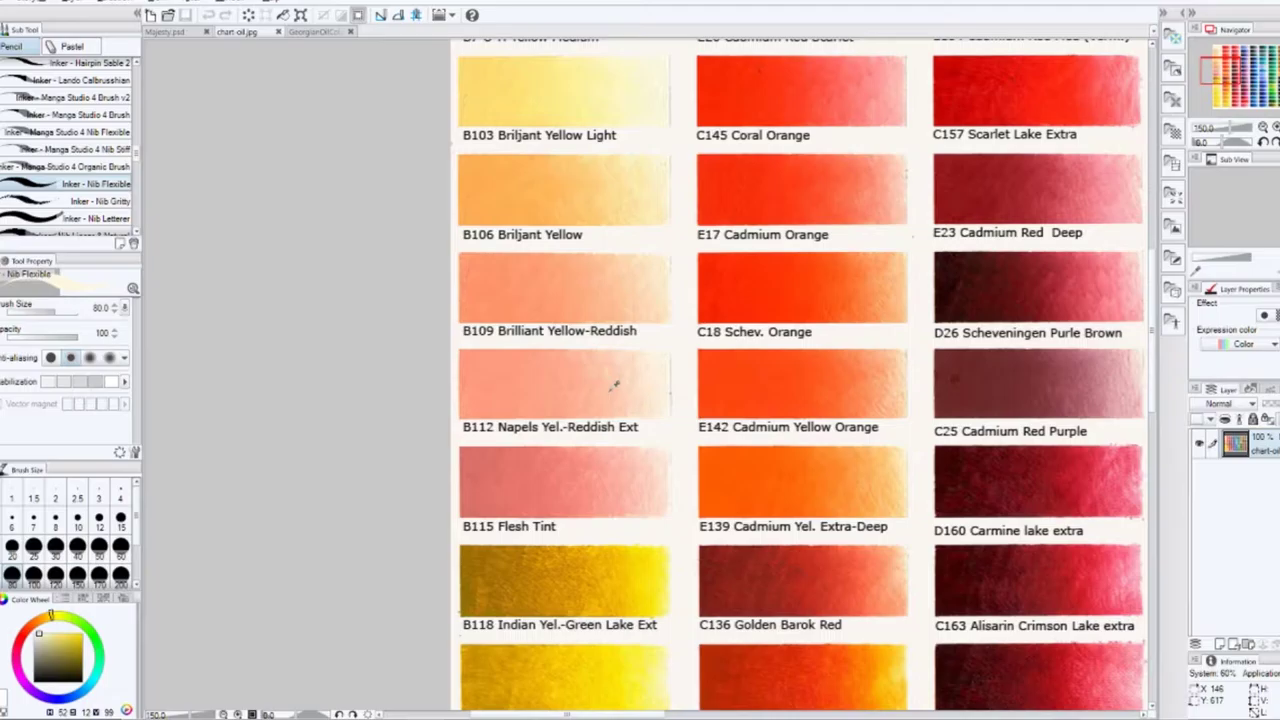
pyautogui.keyDown('alt'); pyautogui.click(615, 385); pyautogui.keyUp('alt')
pyautogui.hotkey('ctrl', 'shift', 'Tab')
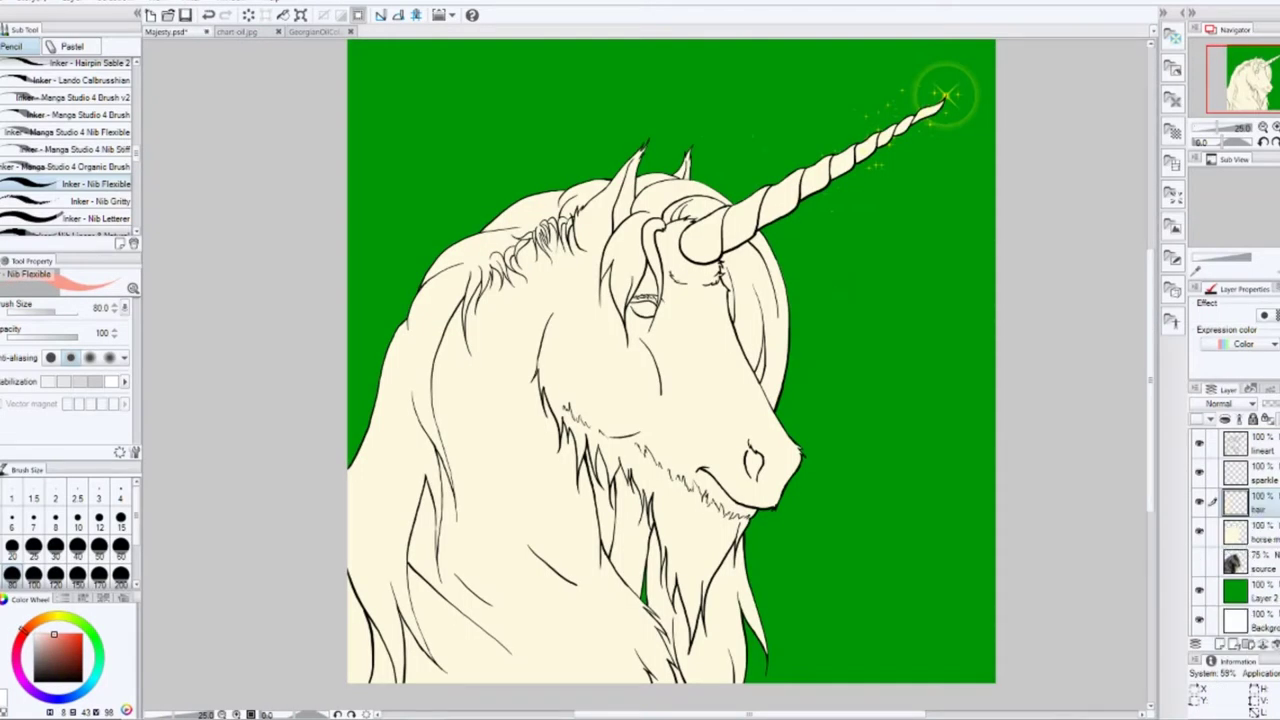
# Step: Mask the hair layer to the silhouette of the cream horse layer
pyautogui.rightClick(1250, 537)
pyautogui.moveTo(1230, 347)
pyautogui.click(1100, 374)
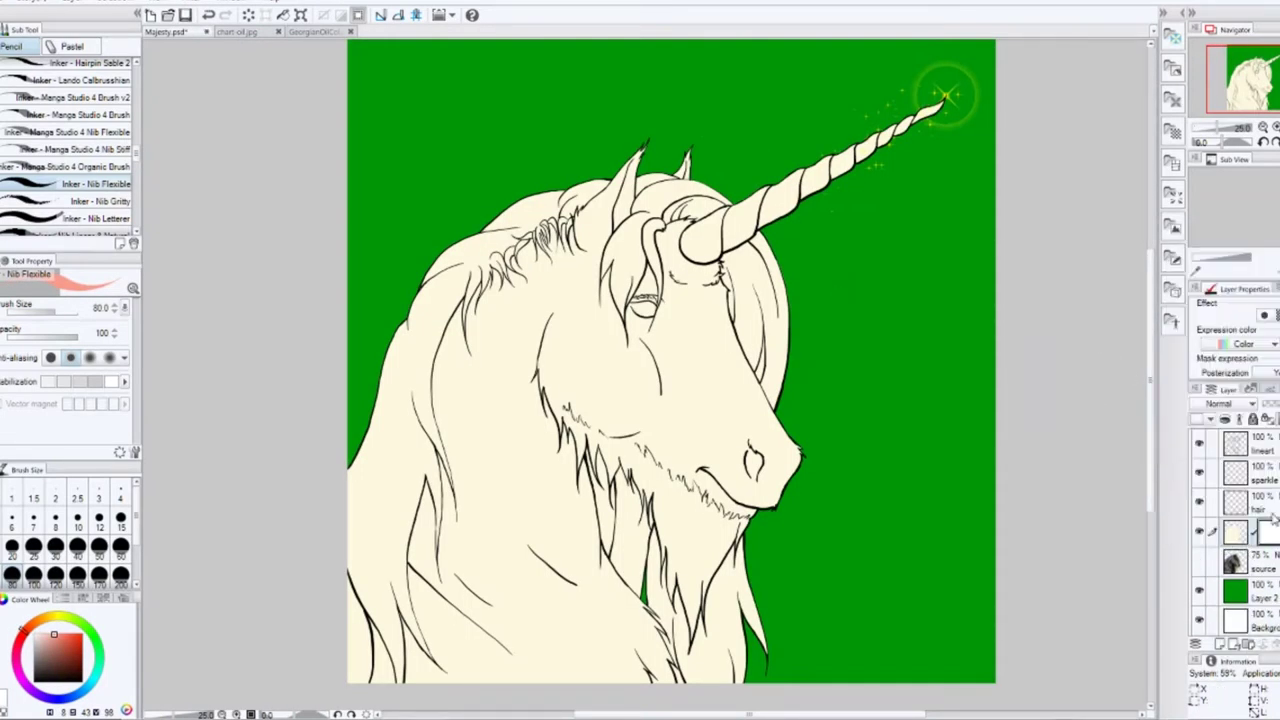
pyautogui.press('w')
pyautogui.rightClick(1250, 505)
pyautogui.click(1040, 436)
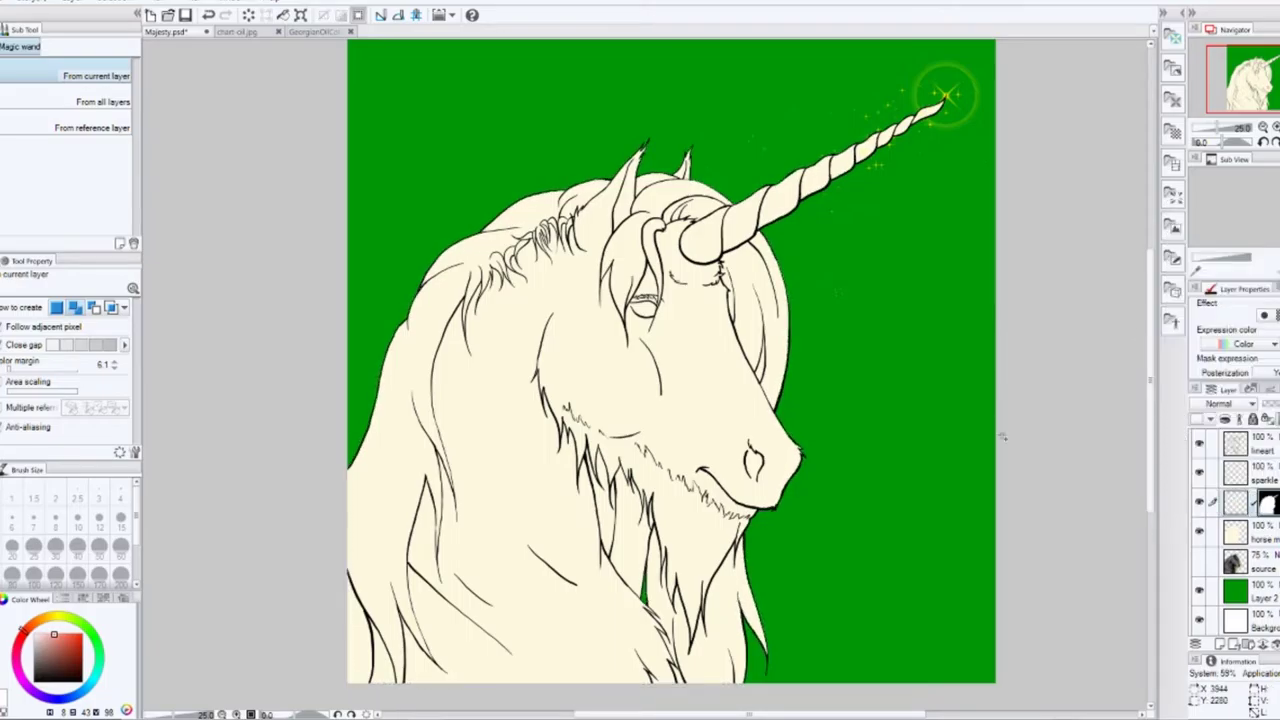
# Step: Try the Painterly - Photoshop Round and Photoshop Round Wet brushes on the cheek and undo the test strokes
pyautogui.scroll(3, 592, 198)
pyautogui.press('p')
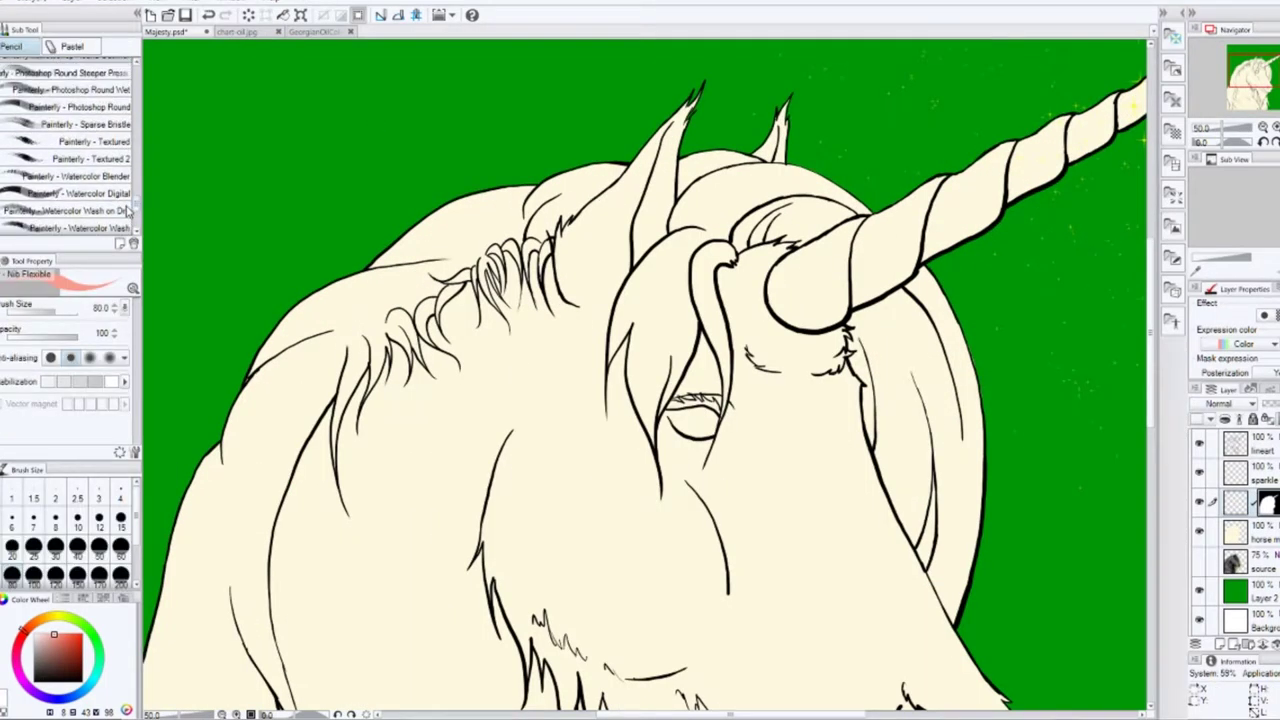
pyautogui.scroll(3, 127, 210)
pyautogui.click(95, 158)
pyautogui.moveTo(675, 539)
pyautogui.mouseDown()
pyautogui.moveTo(585, 558)
pyautogui.moveTo(593, 454)
pyautogui.moveTo(613, 522)
pyautogui.moveTo(582, 516)
pyautogui.moveTo(638, 430)
pyautogui.mouseUp()
pyautogui.hotkey('ctrl', 'z')
pyautogui.hotkey('ctrl', 'z')
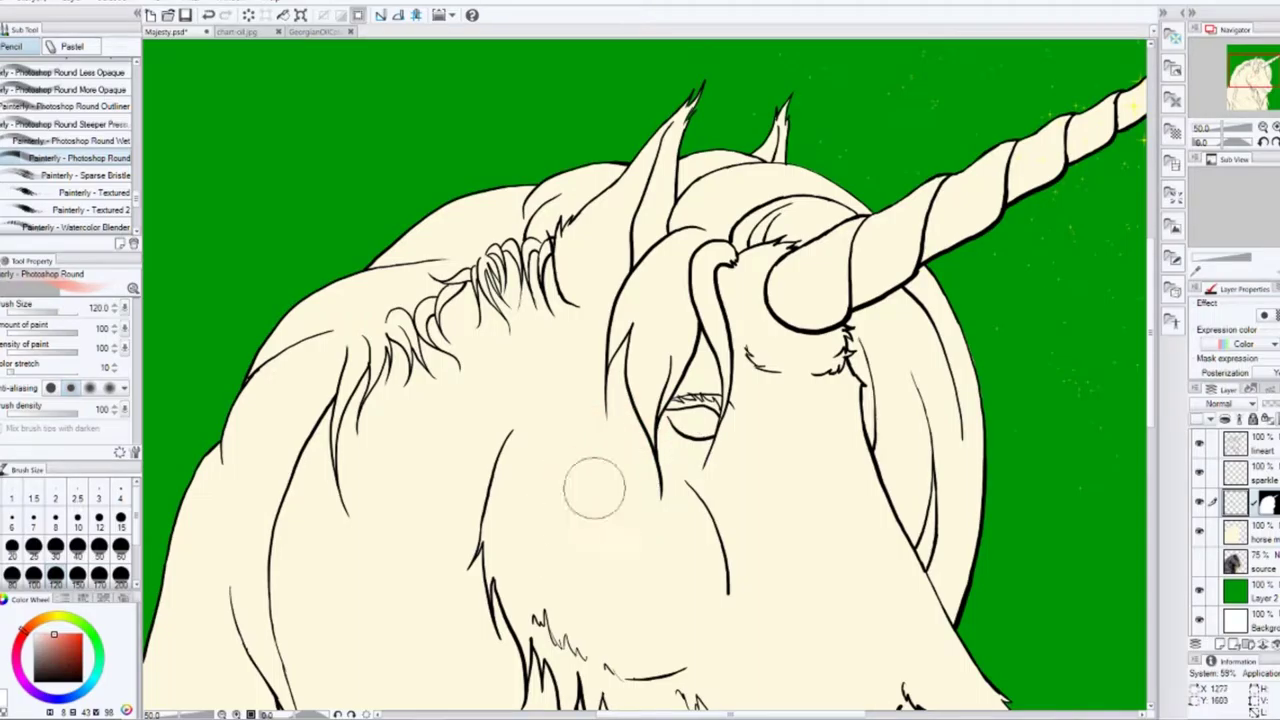
pyautogui.moveTo(545, 490)
pyautogui.mouseDown()
pyautogui.moveTo(551, 429)
pyautogui.moveTo(560, 450)
pyautogui.mouseUp()
pyautogui.hotkey('ctrl', 'z')
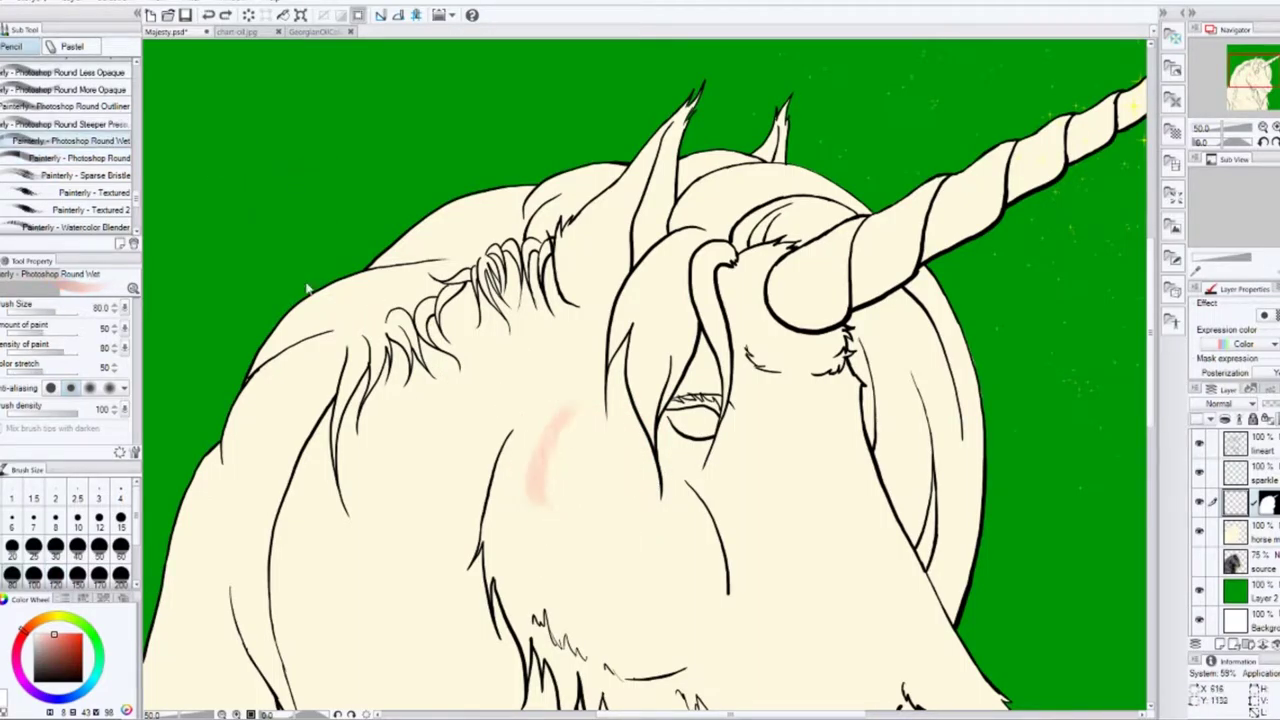
# Step: Try the Painterly - Photoshop Round Steeper Pressure brush at size 80 on the cheek and undo the stroke
pyautogui.scroll(3, 130, 198)
pyautogui.click(130, 198)
pyautogui.click(100, 182)
pyautogui.moveTo(545, 395)
pyautogui.mouseDown()
pyautogui.moveTo(566, 483)
pyautogui.moveTo(569, 409)
pyautogui.moveTo(559, 510)
pyautogui.moveTo(585, 490)
pyautogui.moveTo(531, 406)
pyautogui.mouseUp()
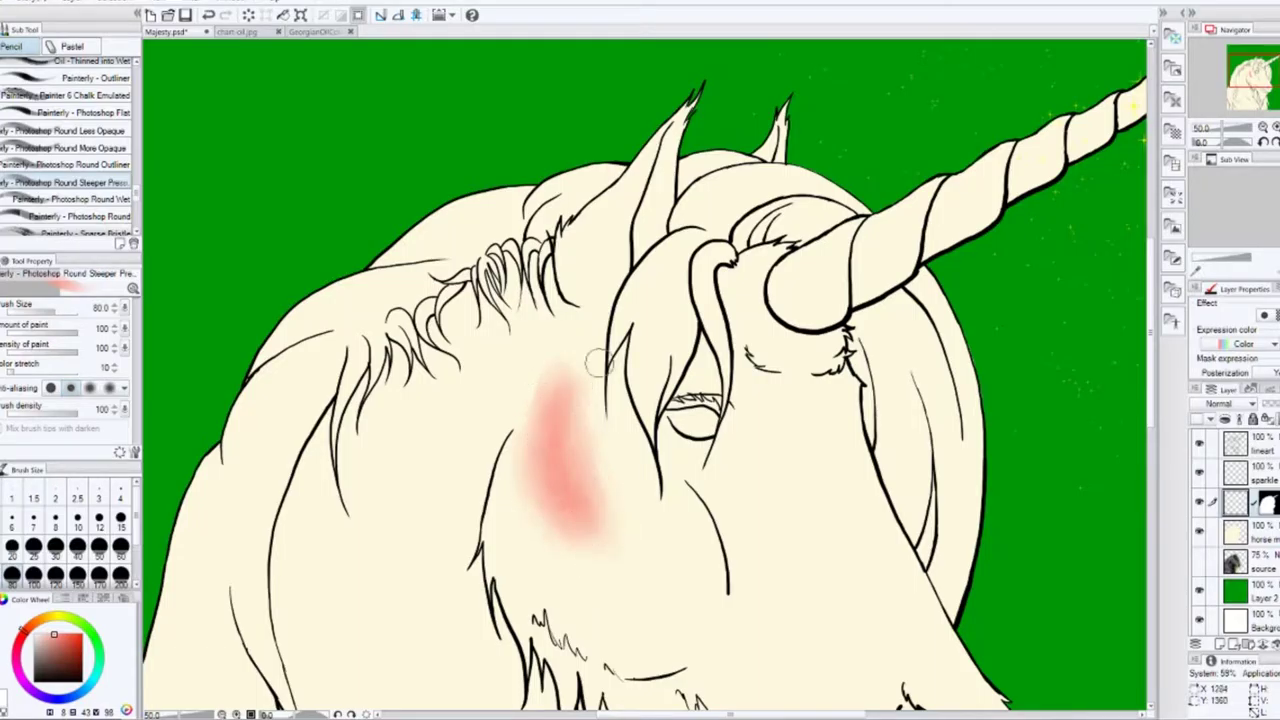
pyautogui.hotkey('ctrl', 'z')
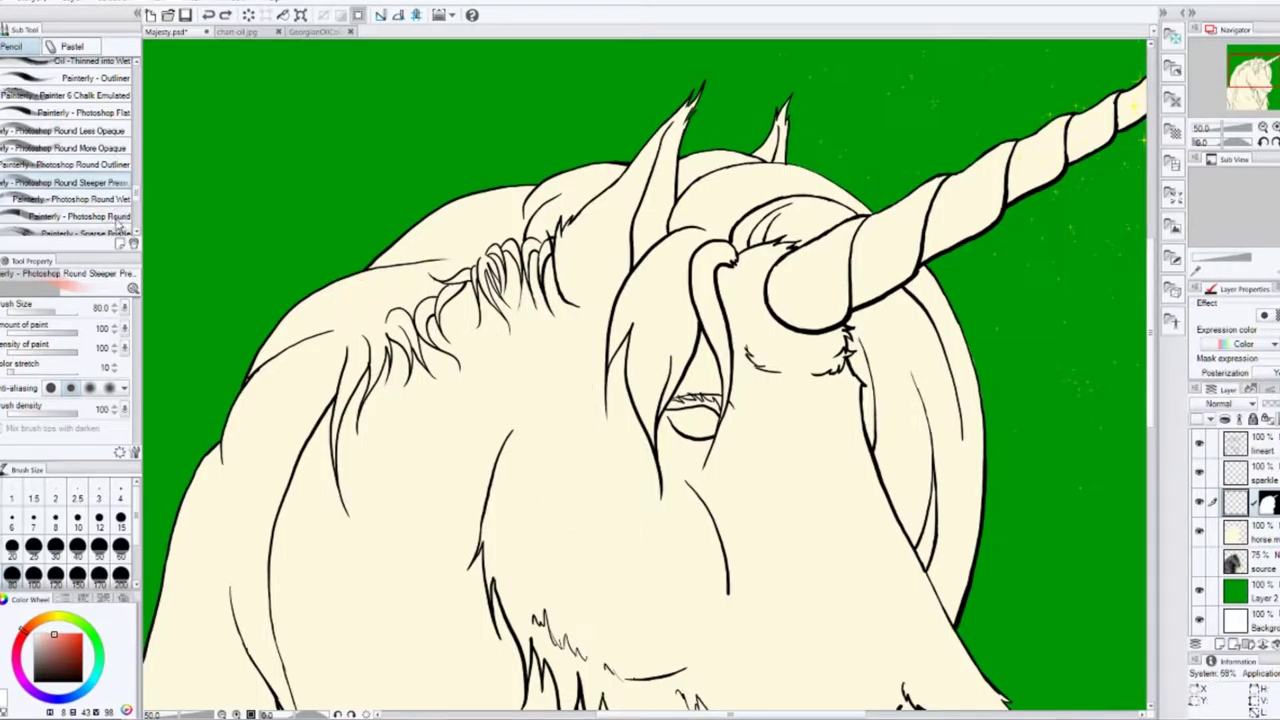
# Step: Paint the forelock over the eye in peach with the Painterly - Photoshop Round Wet brush at size 80
pyautogui.click(124, 199)
pyautogui.moveTo(540, 365)
pyautogui.mouseDown()
pyautogui.moveTo(597, 544)
pyautogui.moveTo(551, 556)
pyautogui.moveTo(553, 374)
pyautogui.moveTo(586, 443)
pyautogui.mouseUp()
pyautogui.hotkey('ctrl', 'z')
pyautogui.hotkey('ctrl', 'z')
pyautogui.moveTo(704, 229)
pyautogui.mouseDown()
pyautogui.moveTo(819, 228)
pyautogui.moveTo(798, 238)
pyautogui.moveTo(825, 218)
pyautogui.moveTo(720, 200)
pyautogui.mouseUp()
pyautogui.hotkey('ctrl', 'z')
pyautogui.moveTo(650, 430)
pyautogui.mouseDown()
pyautogui.moveTo(610, 350)
pyautogui.moveTo(700, 280)
pyautogui.moveTo(740, 352)
pyautogui.mouseUp()
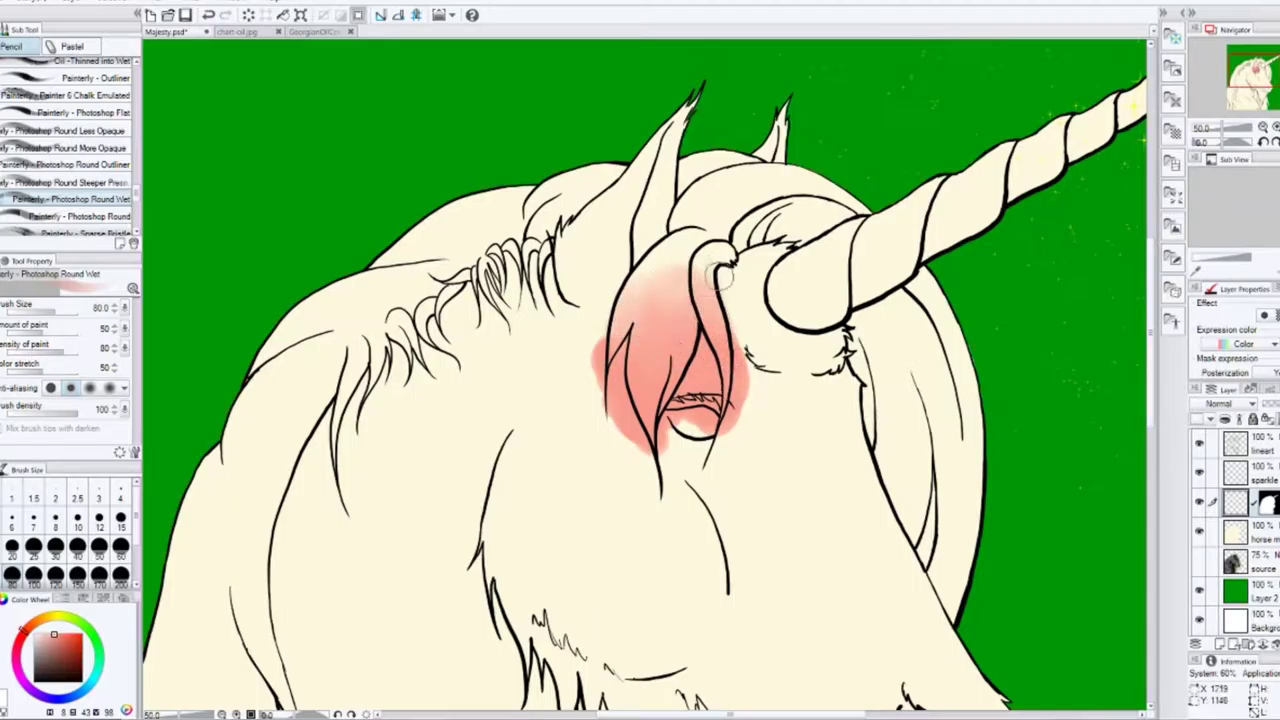
# Step: Paint the mane hanging behind the face in peach, fading it toward the top of the head
pyautogui.moveTo(860, 405)
pyautogui.mouseDown()
pyautogui.moveTo(945, 600)
pyautogui.moveTo(850, 370)
pyautogui.mouseUp()
pyautogui.hotkey('ctrl', 'z')
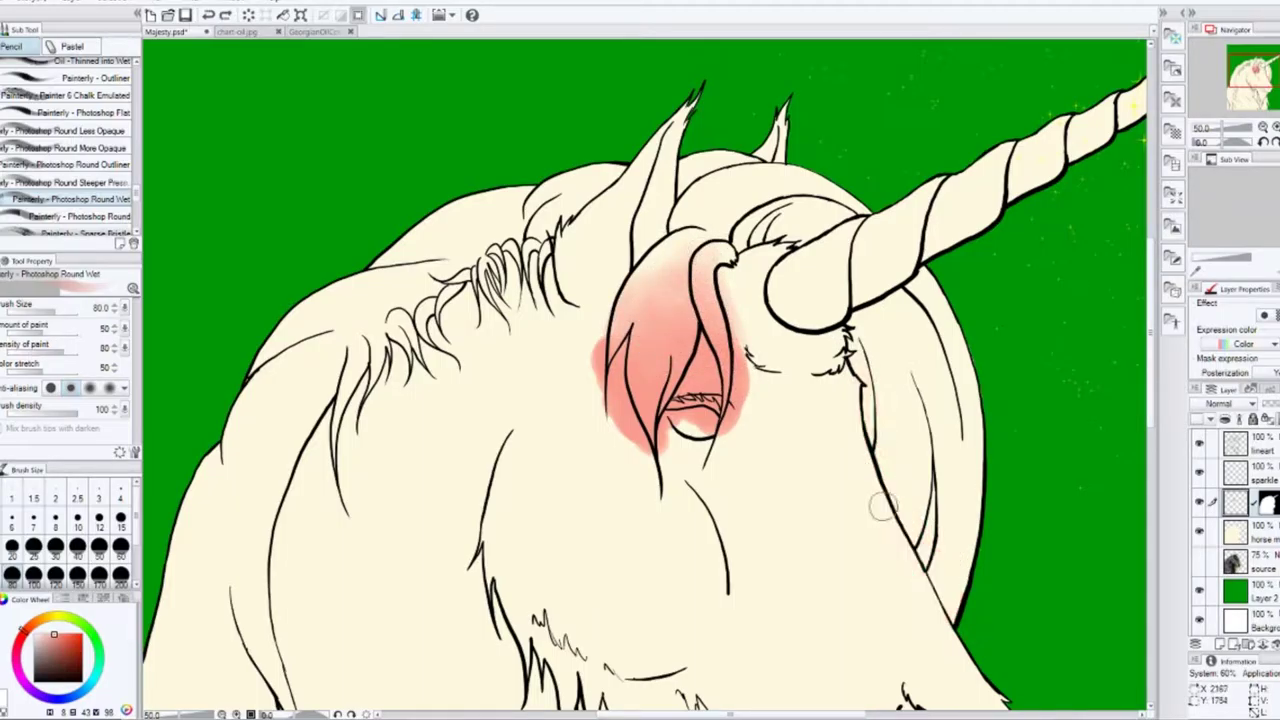
pyautogui.moveTo(850, 460); pyautogui.dragTo(945, 615)
pyautogui.moveTo(855, 430)
pyautogui.mouseDown()
pyautogui.moveTo(972, 509)
pyautogui.moveTo(986, 483)
pyautogui.mouseUp()
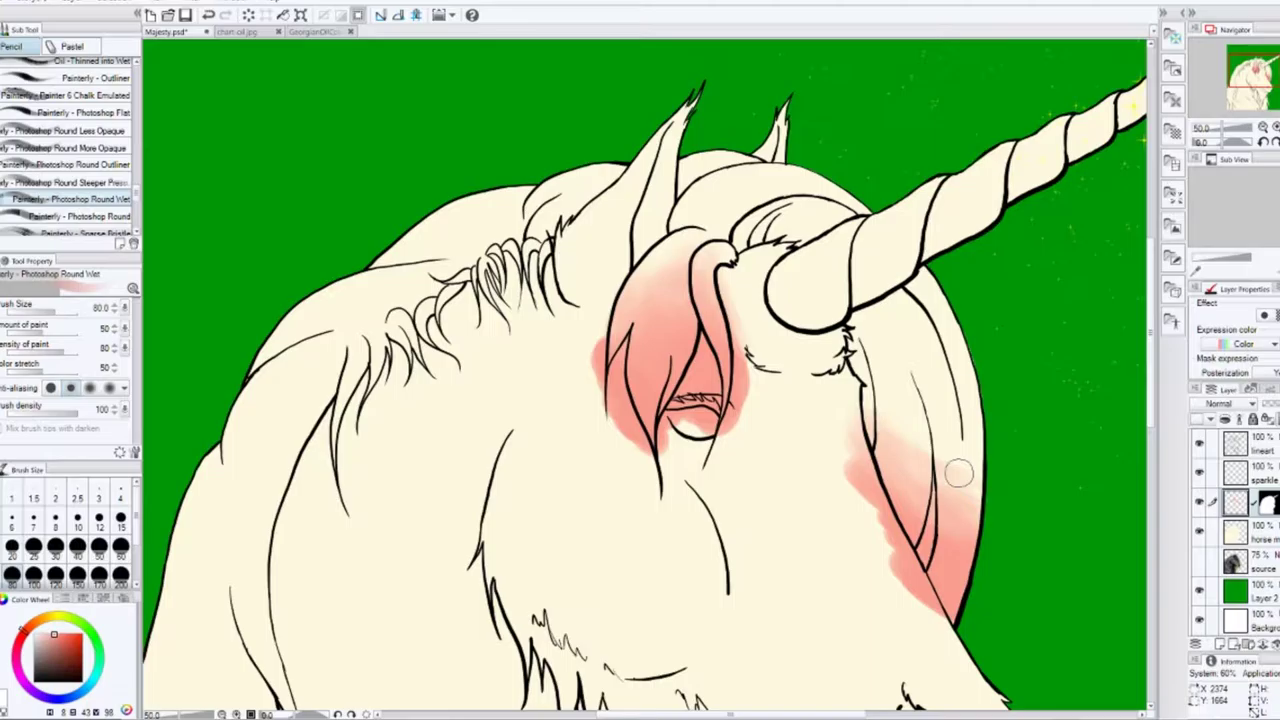
pyautogui.moveTo(966, 552)
pyautogui.mouseDown()
pyautogui.moveTo(900, 420)
pyautogui.moveTo(960, 400)
pyautogui.moveTo(900, 520)
pyautogui.moveTo(942, 508)
pyautogui.moveTo(857, 257)
pyautogui.moveTo(871, 386)
pyautogui.moveTo(943, 600)
pyautogui.moveTo(880, 530)
pyautogui.mouseUp()
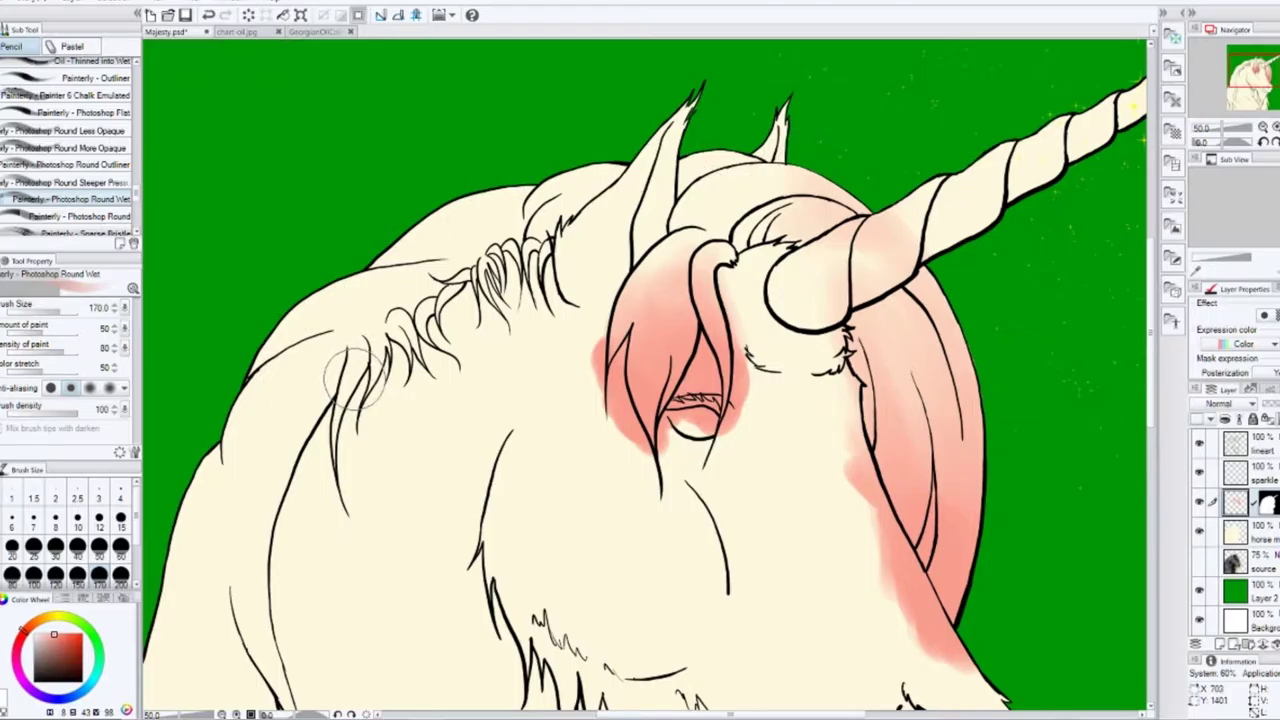
# Step: Paint the jaw fringe and beard in peach at brush size 170, fading the color toward the jawline
pyautogui.scroll(1, 348, 387)
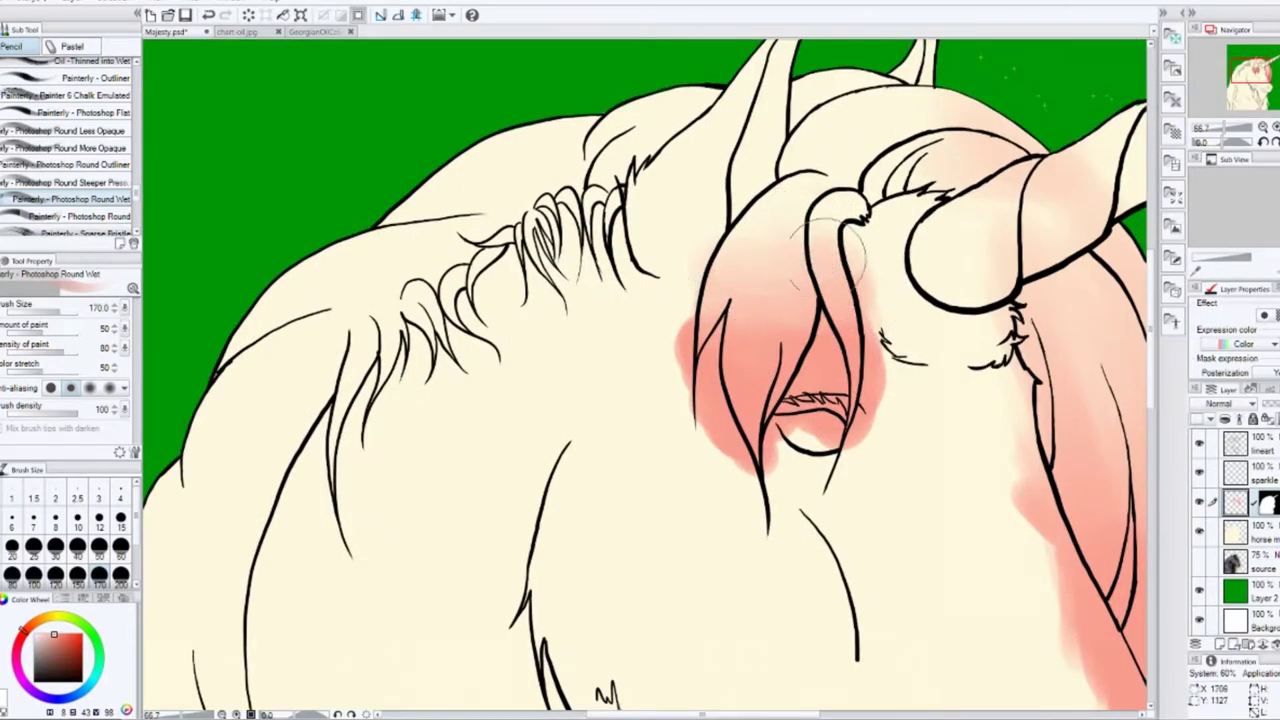
pyautogui.scroll(-2, 860, 434)
pyautogui.moveTo(620, 440); pyautogui.dragTo(640, 283)
pyautogui.moveTo(530, 262); pyautogui.dragTo(768, 462)
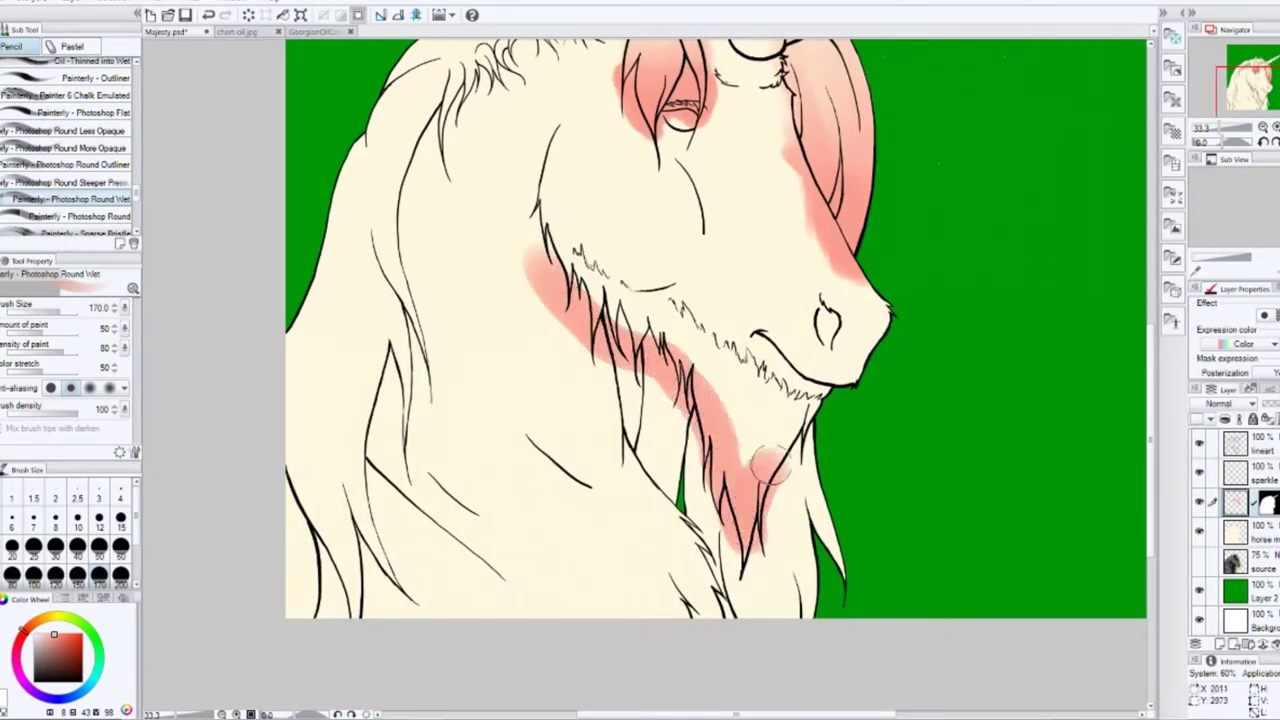
pyautogui.hotkey('ctrl', 'z')
pyautogui.moveTo(514, 208)
pyautogui.mouseDown()
pyautogui.moveTo(600, 330)
pyautogui.moveTo(760, 490)
pyautogui.moveTo(752, 578)
pyautogui.mouseUp()
pyautogui.moveTo(565, 245); pyautogui.dragTo(772, 459)
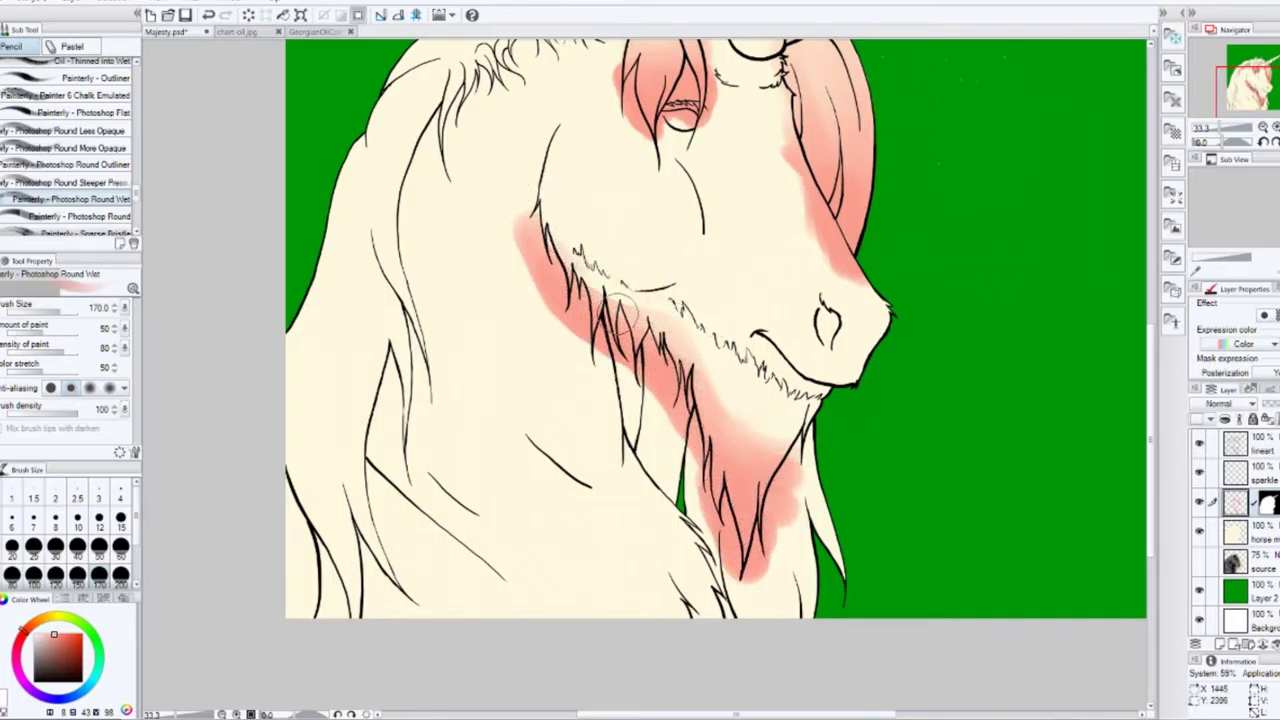
pyautogui.moveTo(674, 336); pyautogui.dragTo(692, 348)
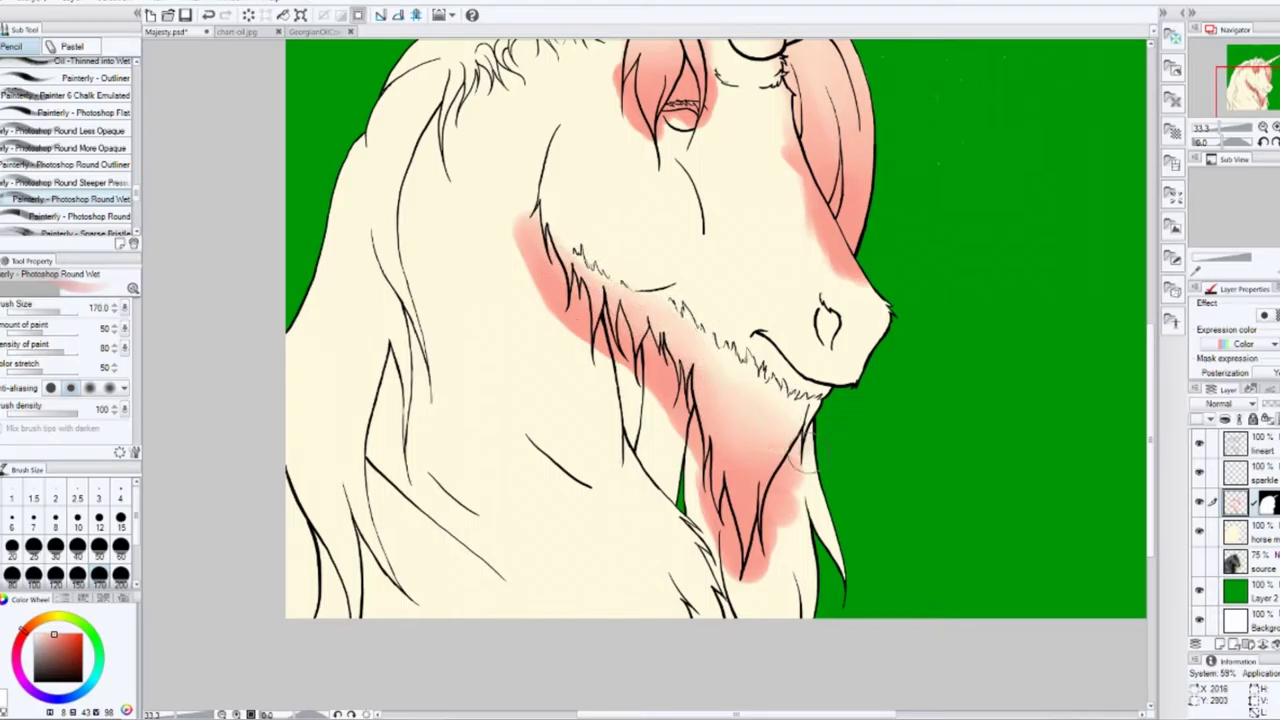
# Step: Paint the hair strands behind and beneath the beard in solid peach
pyautogui.scroll(1, 610, 265)
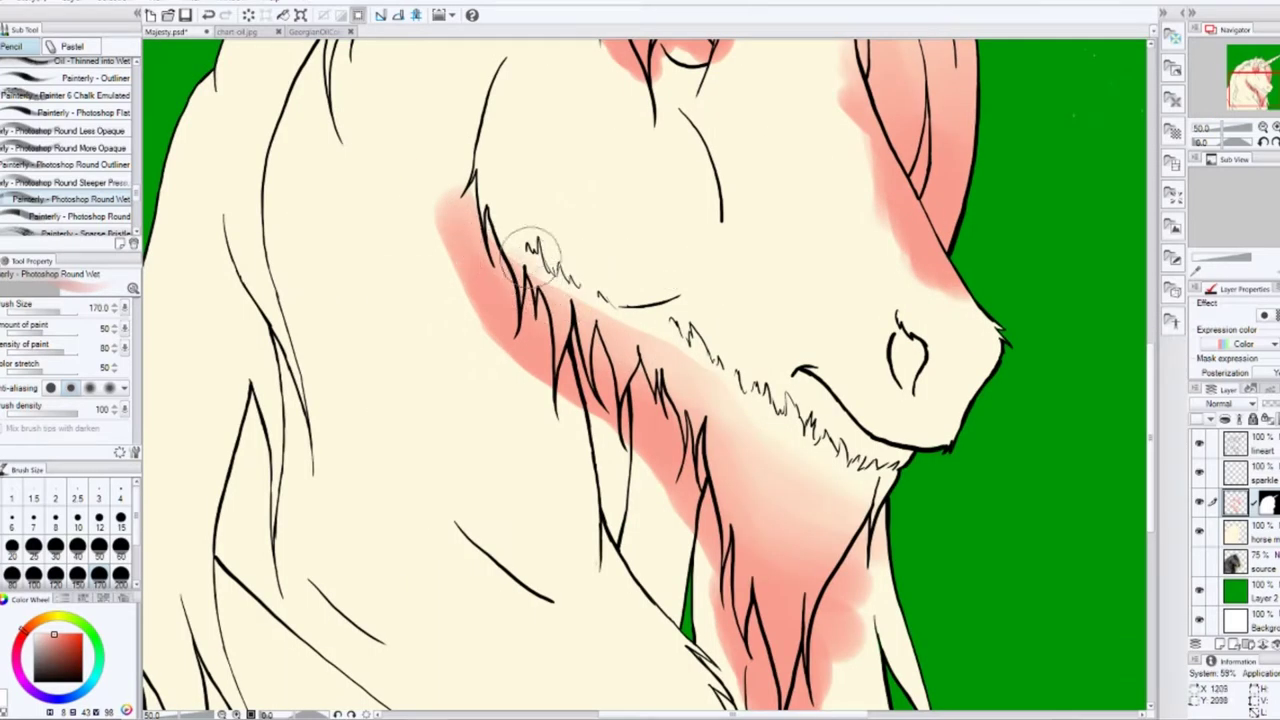
pyautogui.press('j')
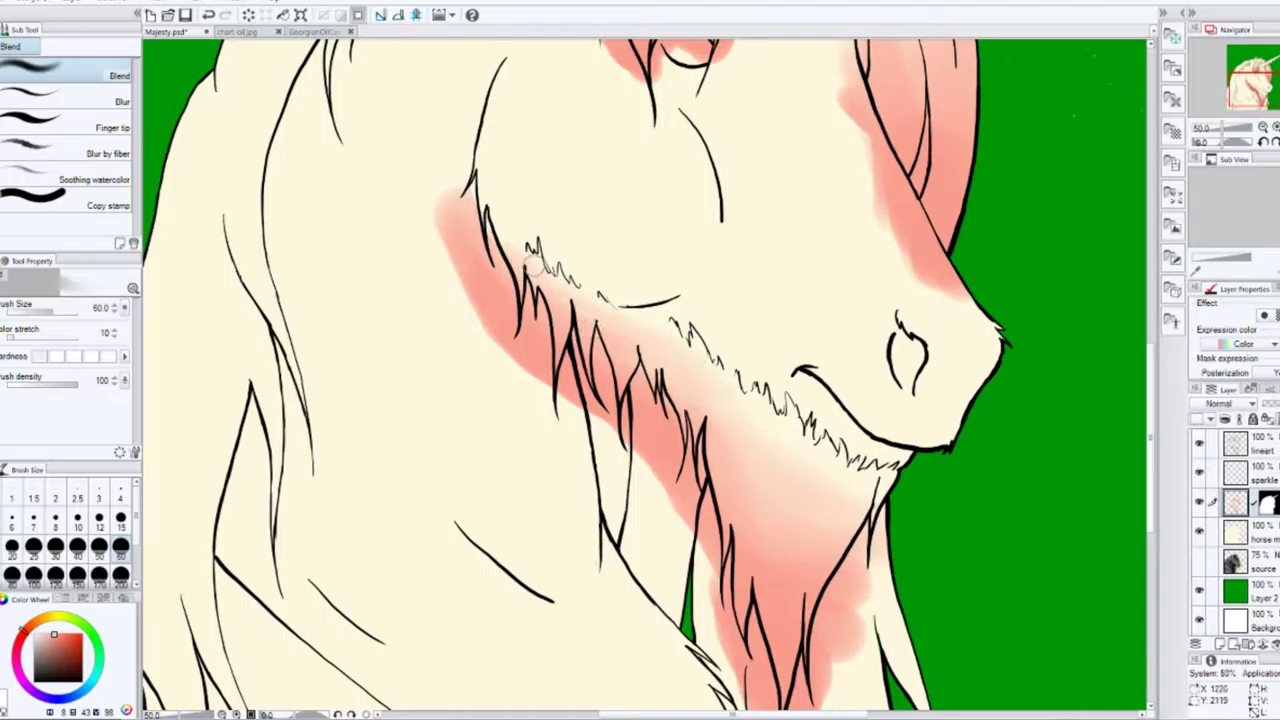
pyautogui.press('p')
pyautogui.moveTo(591, 429)
pyautogui.mouseDown()
pyautogui.moveTo(683, 564)
pyautogui.moveTo(680, 600)
pyautogui.mouseUp()
pyautogui.moveTo(849, 657)
pyautogui.mouseDown()
pyautogui.moveTo(709, 417)
pyautogui.moveTo(690, 315)
pyautogui.mouseUp()
# Step: Paint the long mane along the back of the neck in peach at brush size 200, fading it upward
pyautogui.click(12, 545)
pyautogui.scroll(-3, 747, 306)
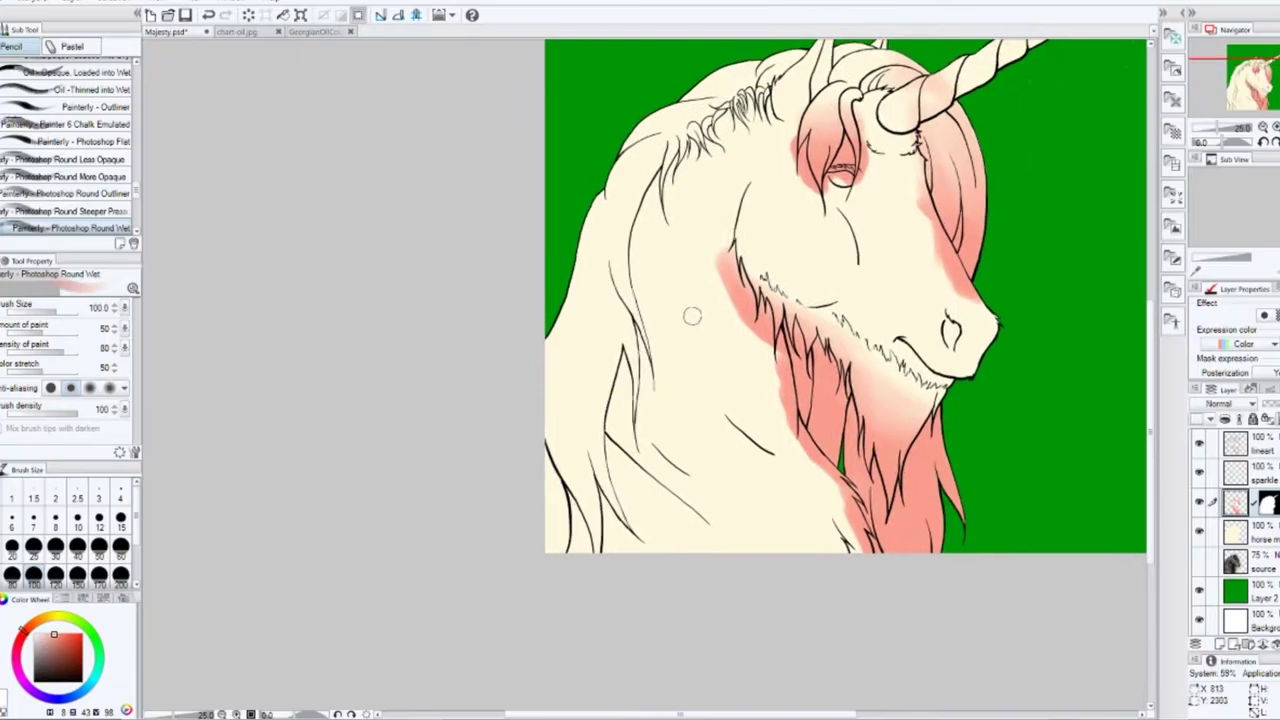
pyautogui.click(672, 200)
pyautogui.moveTo(672, 200)
pyautogui.mouseDown()
pyautogui.moveTo(651, 228)
pyautogui.moveTo(640, 352)
pyautogui.moveTo(568, 442)
pyautogui.moveTo(558, 368)
pyautogui.moveTo(603, 318)
pyautogui.moveTo(655, 148)
pyautogui.moveTo(550, 336)
pyautogui.moveTo(614, 316)
pyautogui.mouseUp()
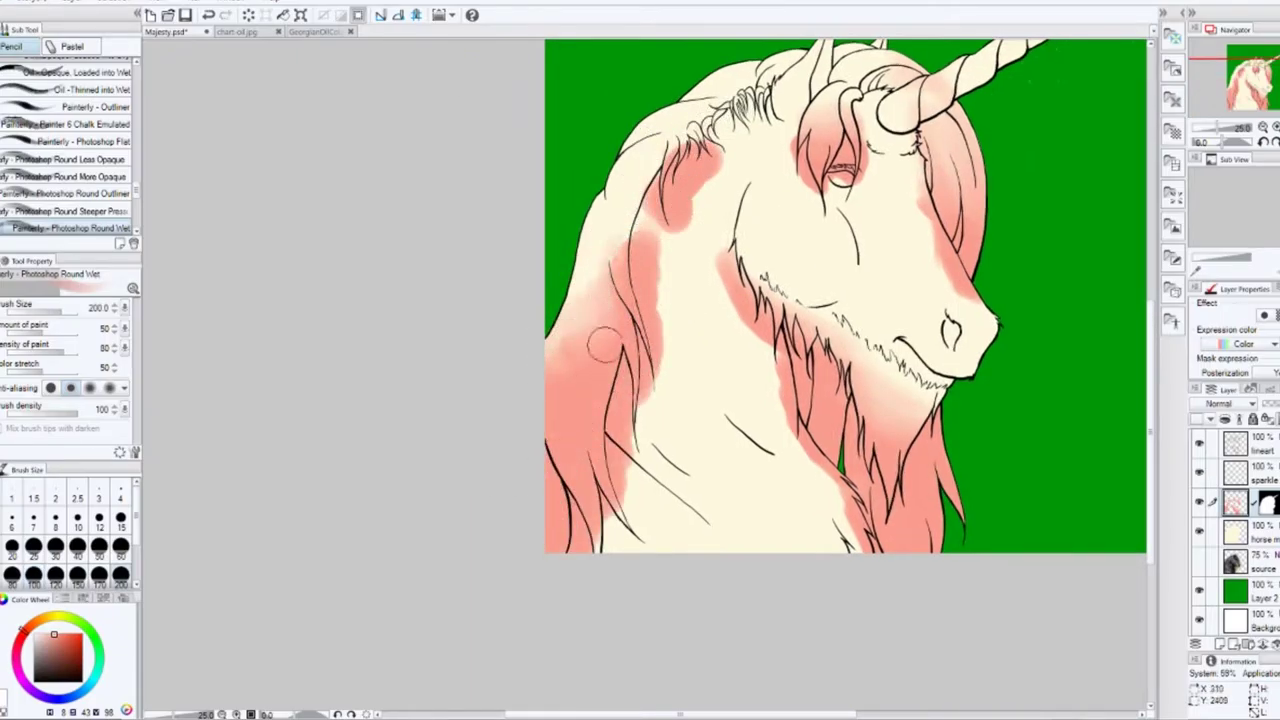
# Step: Remove the peach that spills past the mane outlines onto the middle of the neck
pyautogui.press('j')
pyautogui.scroll(2, 710, 300)
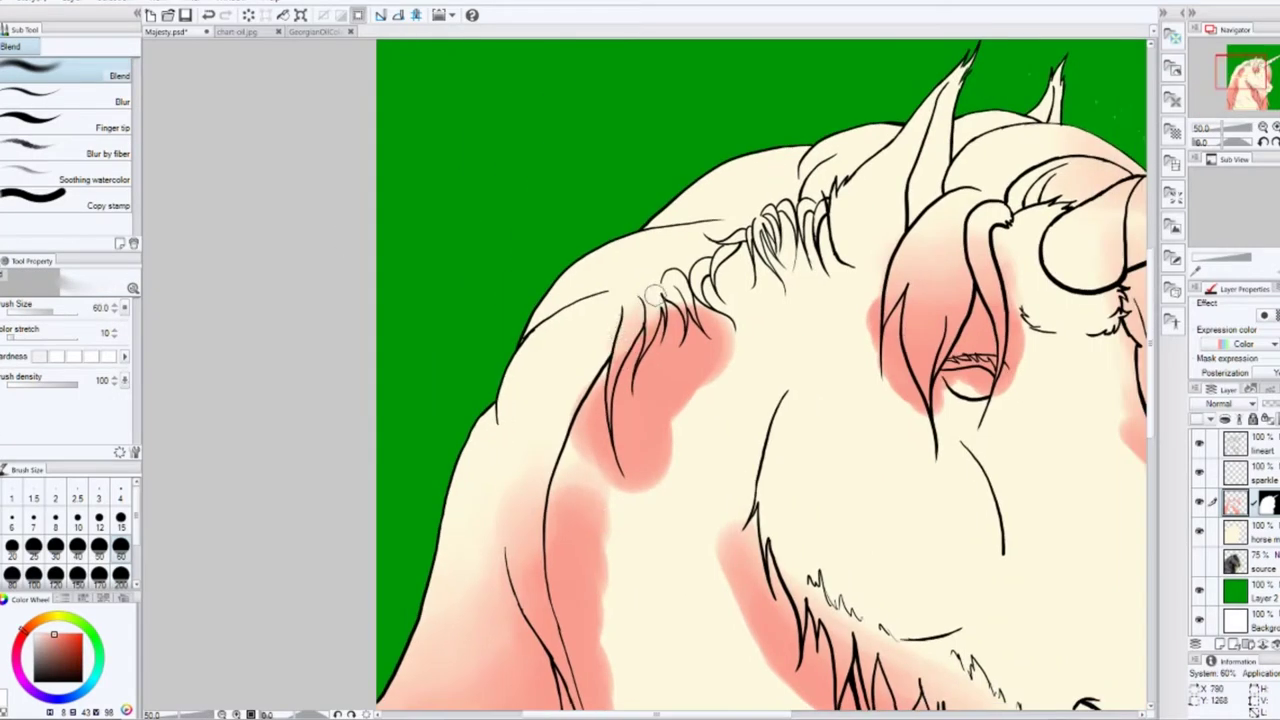
pyautogui.press('p')
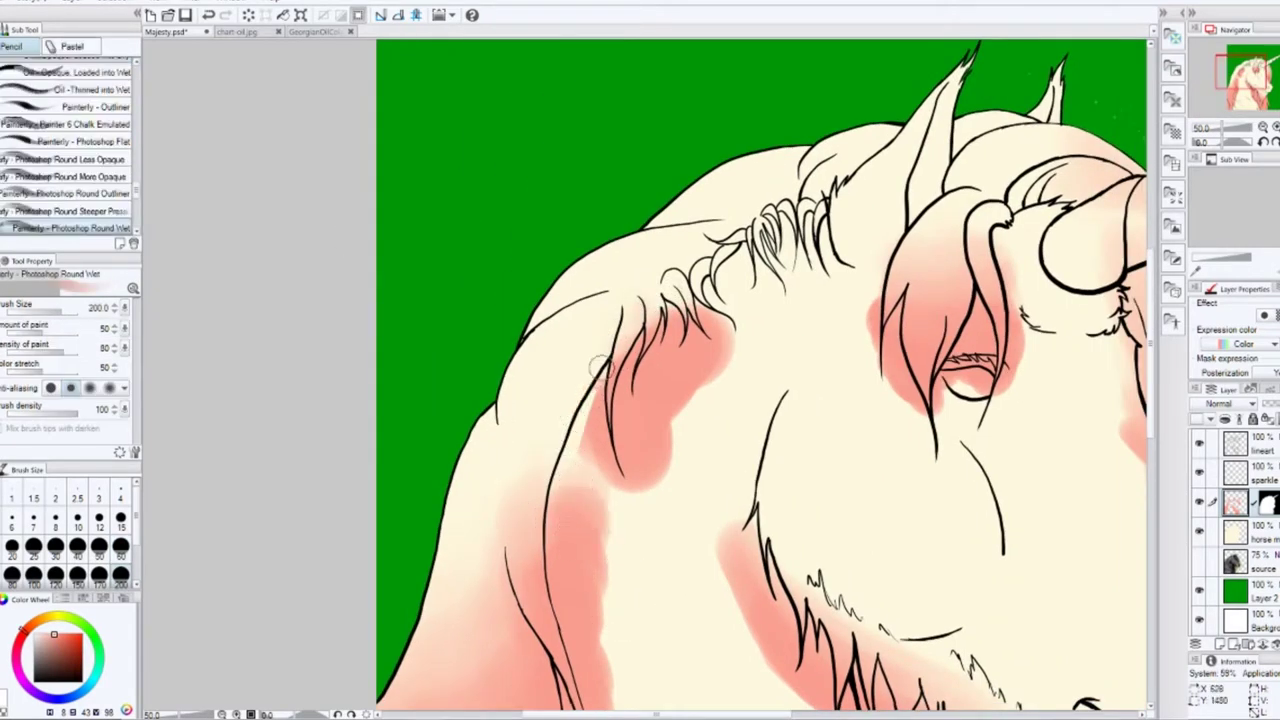
pyautogui.moveTo(598, 388)
pyautogui.mouseDown()
pyautogui.moveTo(600, 600)
pyautogui.moveTo(555, 520)
pyautogui.moveTo(555, 590)
pyautogui.moveTo(594, 600)
pyautogui.moveTo(498, 363)
pyautogui.mouseUp()
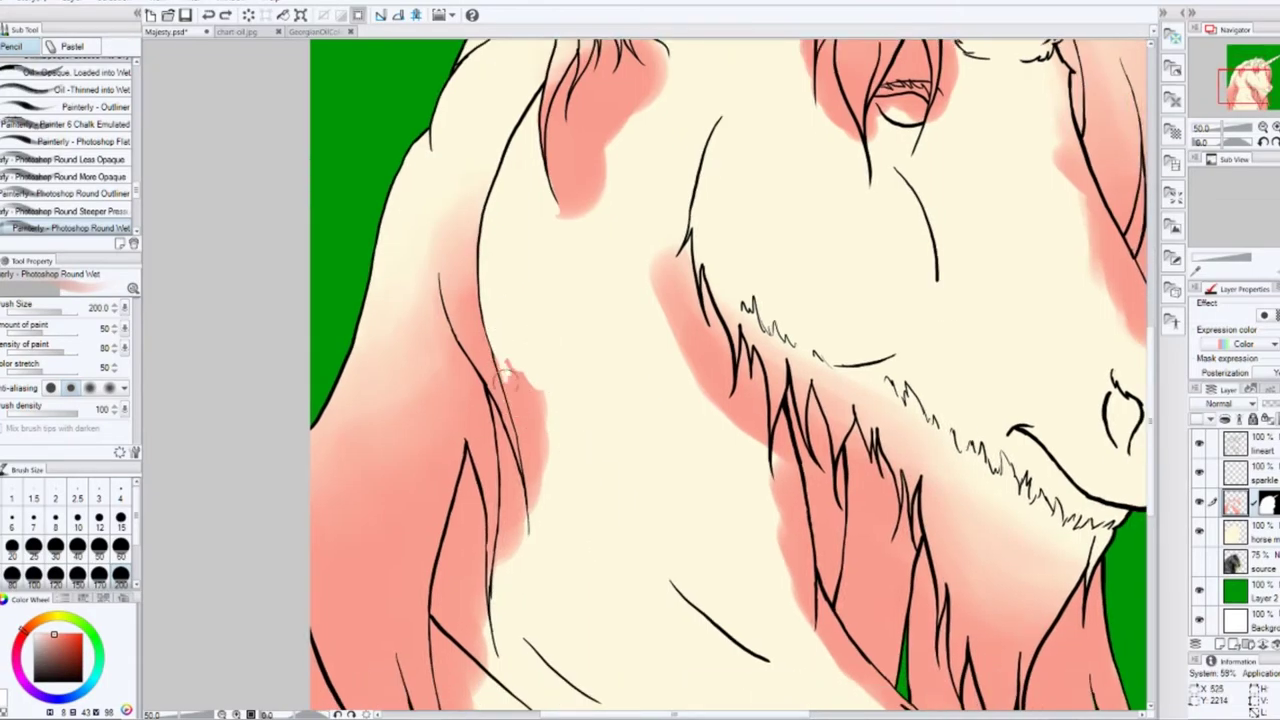
pyautogui.moveTo(513, 407); pyautogui.dragTo(515, 361)
pyautogui.moveTo(491, 413)
pyautogui.mouseDown()
pyautogui.moveTo(512, 550)
pyautogui.moveTo(474, 535)
pyautogui.mouseUp()
pyautogui.moveTo(465, 452)
pyautogui.mouseDown()
pyautogui.moveTo(440, 640)
pyautogui.moveTo(457, 508)
pyautogui.moveTo(485, 545)
pyautogui.mouseUp()
# Step: Clear the excess peach around and between the pointed tips of the lower mane
pyautogui.scroll(-5, 453, 490)
pyautogui.moveTo(510, 610)
pyautogui.mouseDown()
pyautogui.moveTo(491, 553)
pyautogui.moveTo(425, 495)
pyautogui.moveTo(520, 617)
pyautogui.moveTo(443, 570)
pyautogui.moveTo(503, 606)
pyautogui.mouseUp()
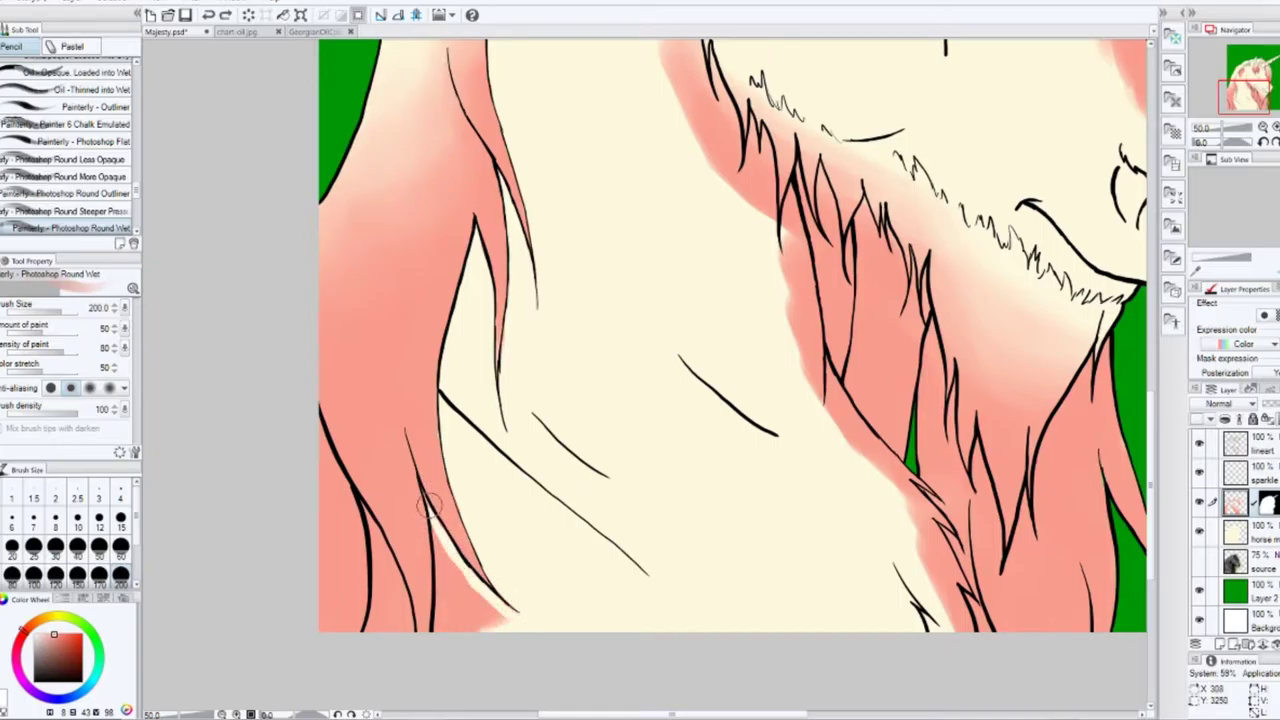
pyautogui.moveTo(434, 541); pyautogui.dragTo(469, 606)
pyautogui.moveTo(369, 638)
pyautogui.mouseDown()
pyautogui.moveTo(388, 590)
pyautogui.moveTo(381, 563)
pyautogui.moveTo(258, 698)
pyautogui.mouseUp()
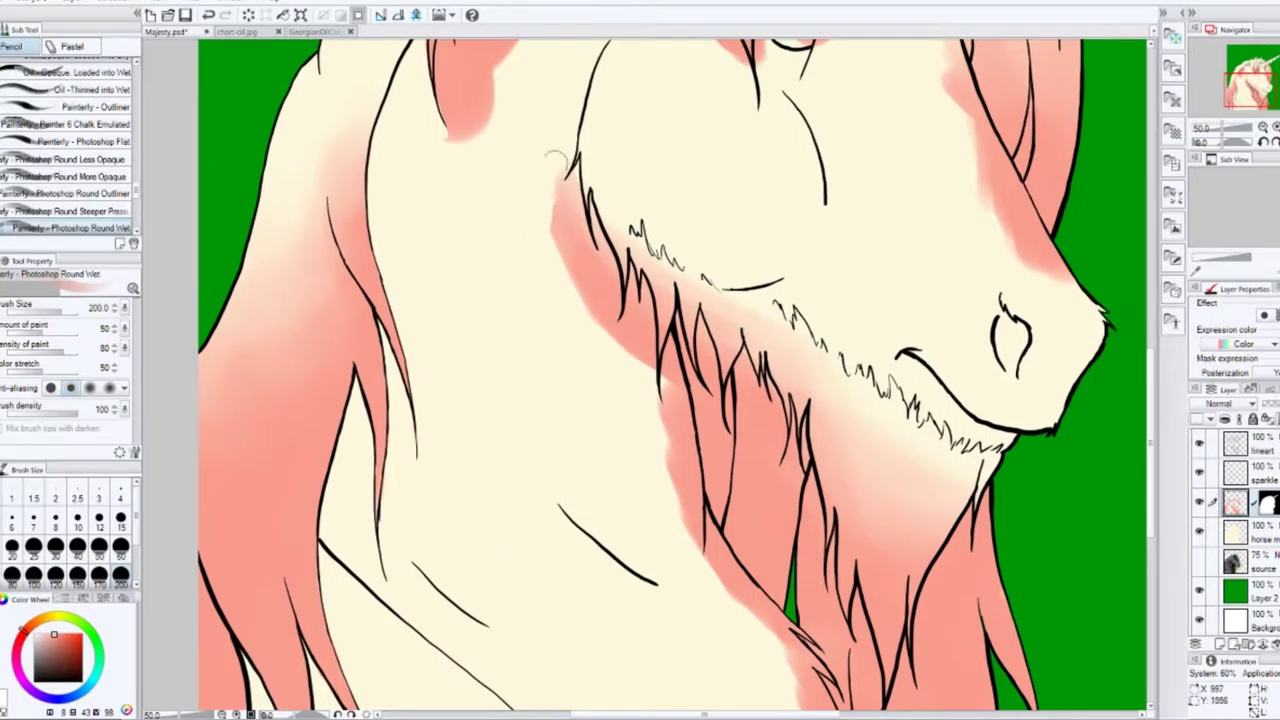
# Step: Clean the spilled peach off the neck beside the jaw fringe, the chest edge and the upper mane tuft
pyautogui.moveTo(560, 165)
pyautogui.mouseDown()
pyautogui.moveTo(585, 250)
pyautogui.moveTo(685, 420)
pyautogui.moveTo(663, 443)
pyautogui.moveTo(751, 596)
pyautogui.mouseUp()
pyautogui.moveTo(806, 638)
pyautogui.mouseDown()
pyautogui.moveTo(815, 690)
pyautogui.moveTo(742, 548)
pyautogui.moveTo(730, 570)
pyautogui.mouseUp()
pyautogui.scroll(3, 730, 578)
pyautogui.moveTo(352, 226)
pyautogui.mouseDown()
pyautogui.moveTo(342, 300)
pyautogui.moveTo(355, 232)
pyautogui.mouseUp()
pyautogui.moveTo(375, 183)
pyautogui.mouseDown()
pyautogui.moveTo(380, 300)
pyautogui.moveTo(392, 165)
pyautogui.moveTo(420, 200)
pyautogui.moveTo(430, 188)
pyautogui.mouseUp()
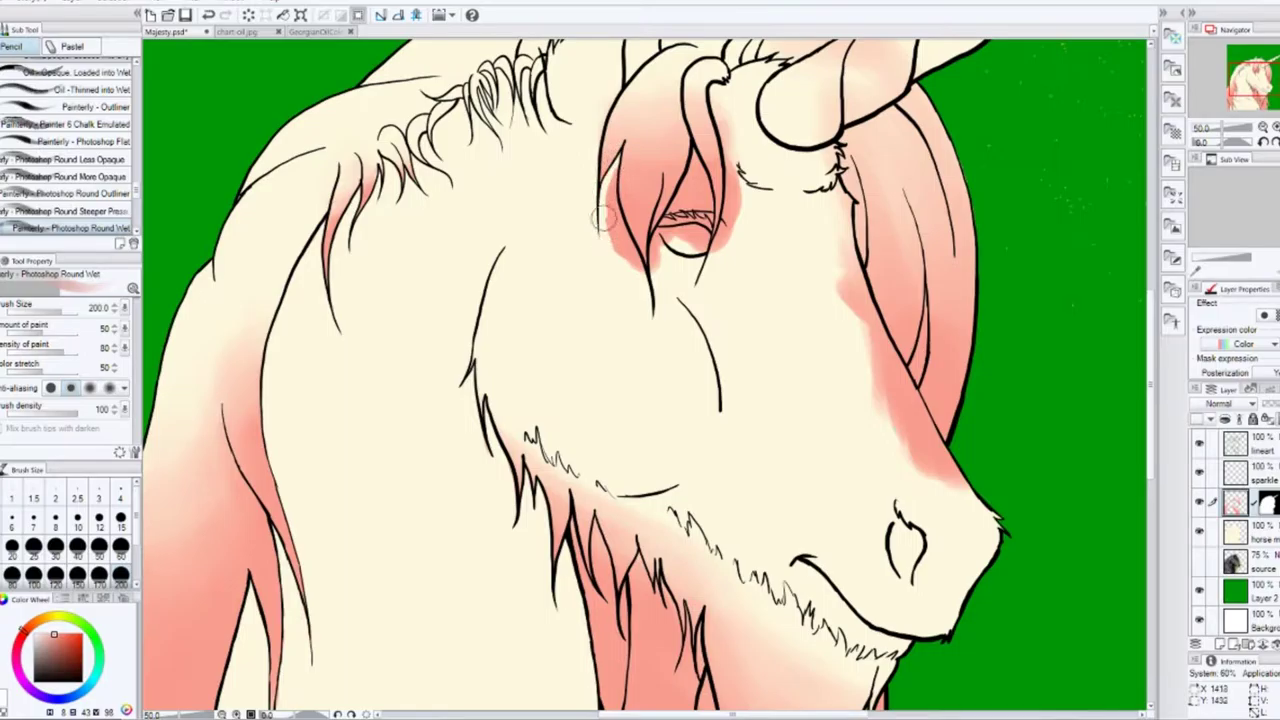
# Step: Remove the stray peach around the forelock and eye, and along the bridge of the nose
pyautogui.moveTo(637, 261)
pyautogui.mouseDown()
pyautogui.moveTo(652, 273)
pyautogui.moveTo(677, 195)
pyautogui.moveTo(690, 250)
pyautogui.moveTo(698, 240)
pyautogui.mouseUp()
pyautogui.moveTo(700, 170); pyautogui.dragTo(709, 176)
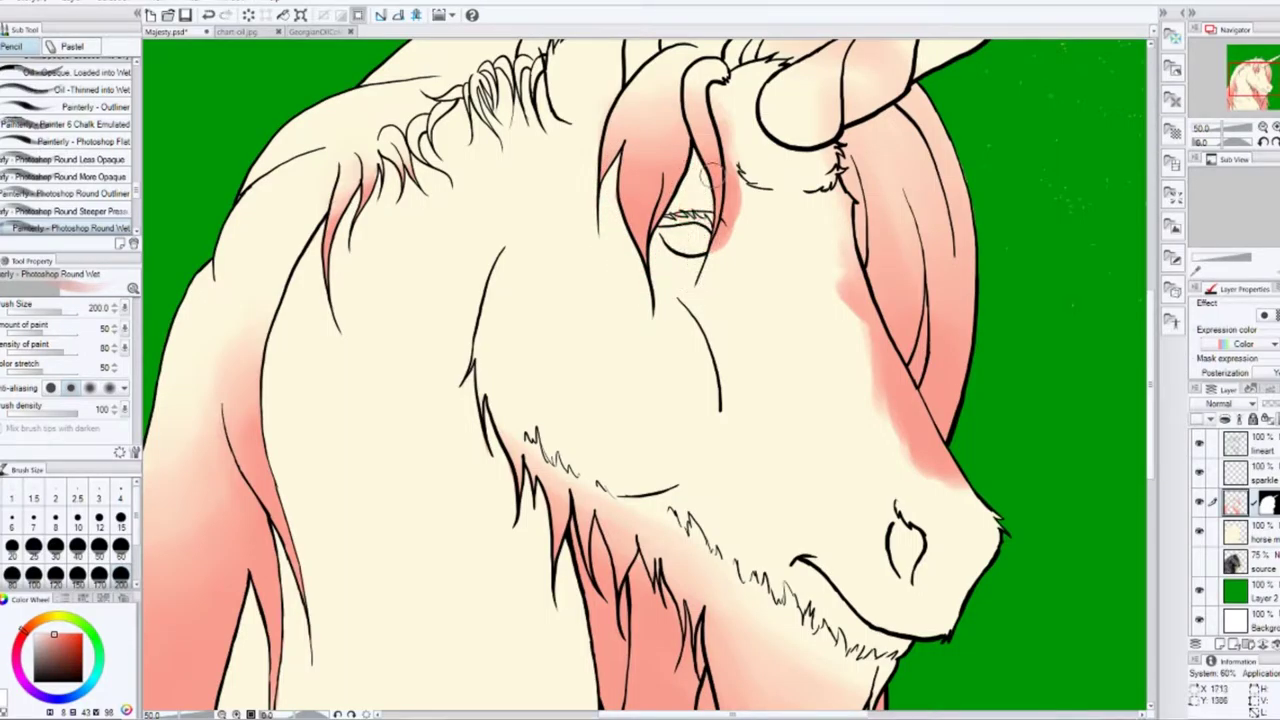
pyautogui.scroll(5, 720, 240)
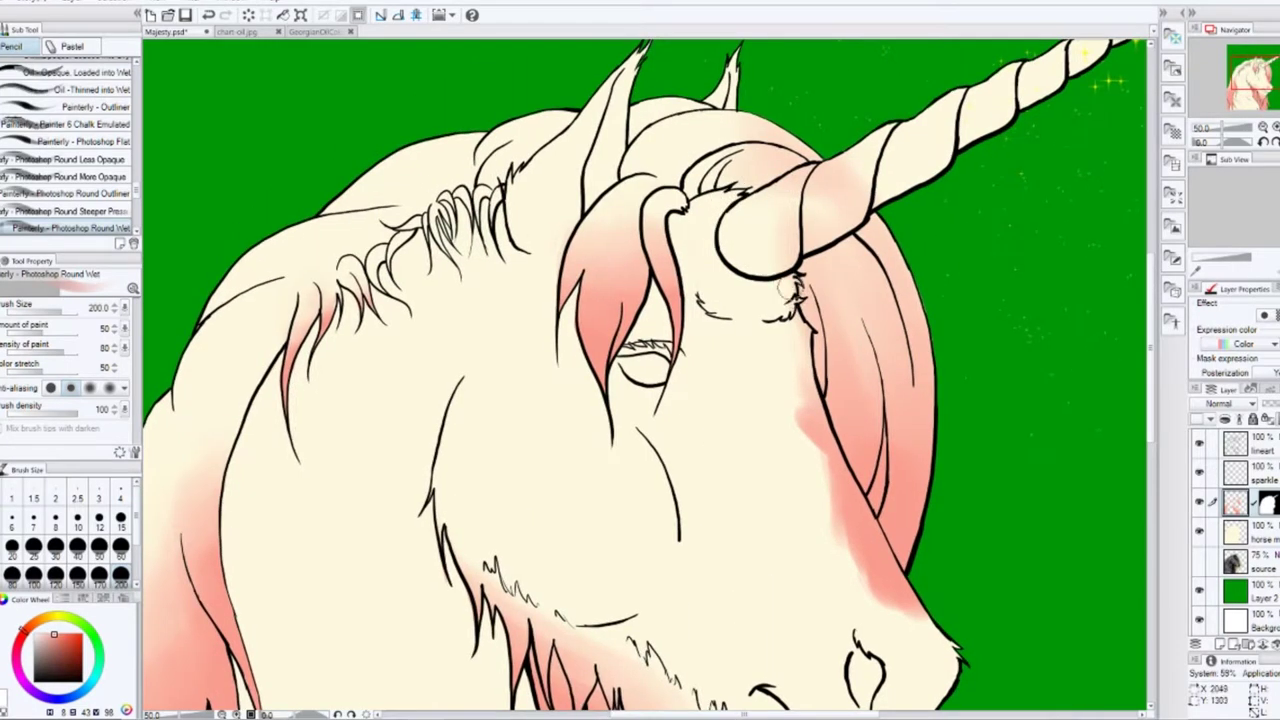
pyautogui.scroll(1, 680, 258)
pyautogui.moveTo(809, 337)
pyautogui.mouseDown()
pyautogui.moveTo(830, 450)
pyautogui.moveTo(885, 600)
pyautogui.moveTo(670, 346)
pyautogui.mouseUp()
pyautogui.moveTo(760, 470); pyautogui.dragTo(702, 377)
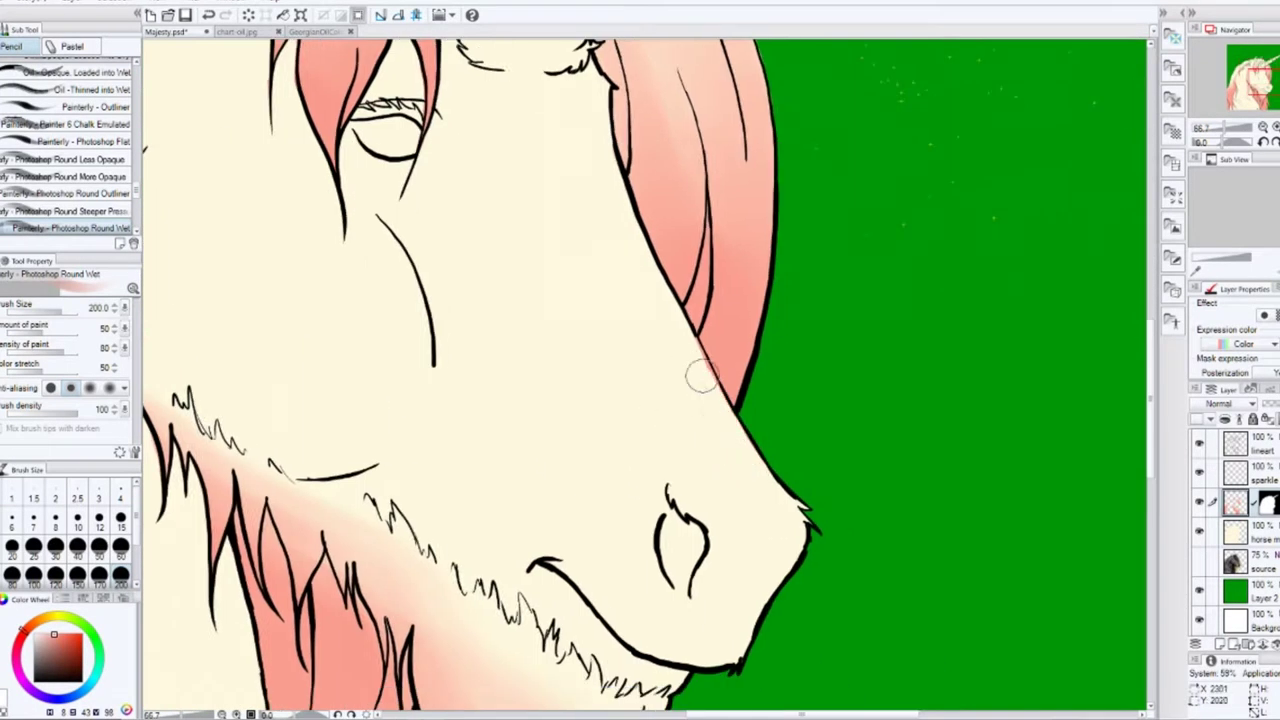
# Step: Remove the peach overspill from the base of the horn
pyautogui.scroll(-2, 697, 360)
pyautogui.scroll(2, 580, 380)
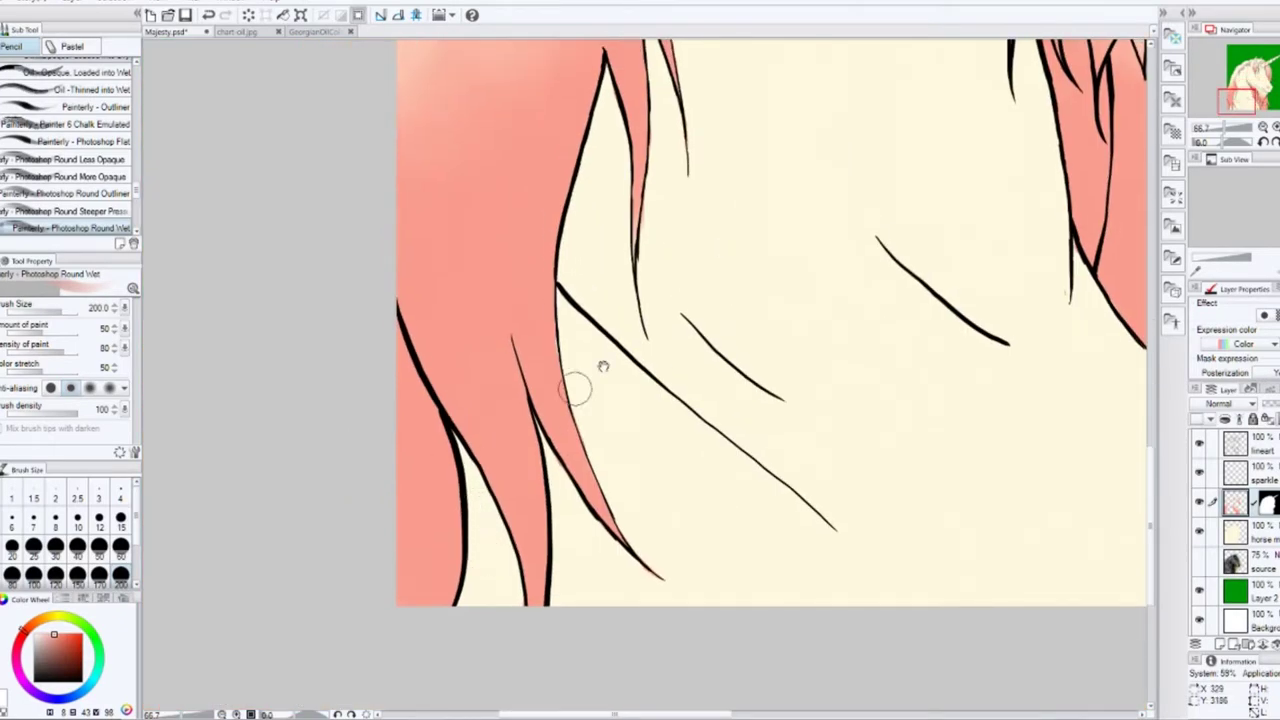
pyautogui.scroll(-3, 623, 271)
pyautogui.scroll(3, 608, 320)
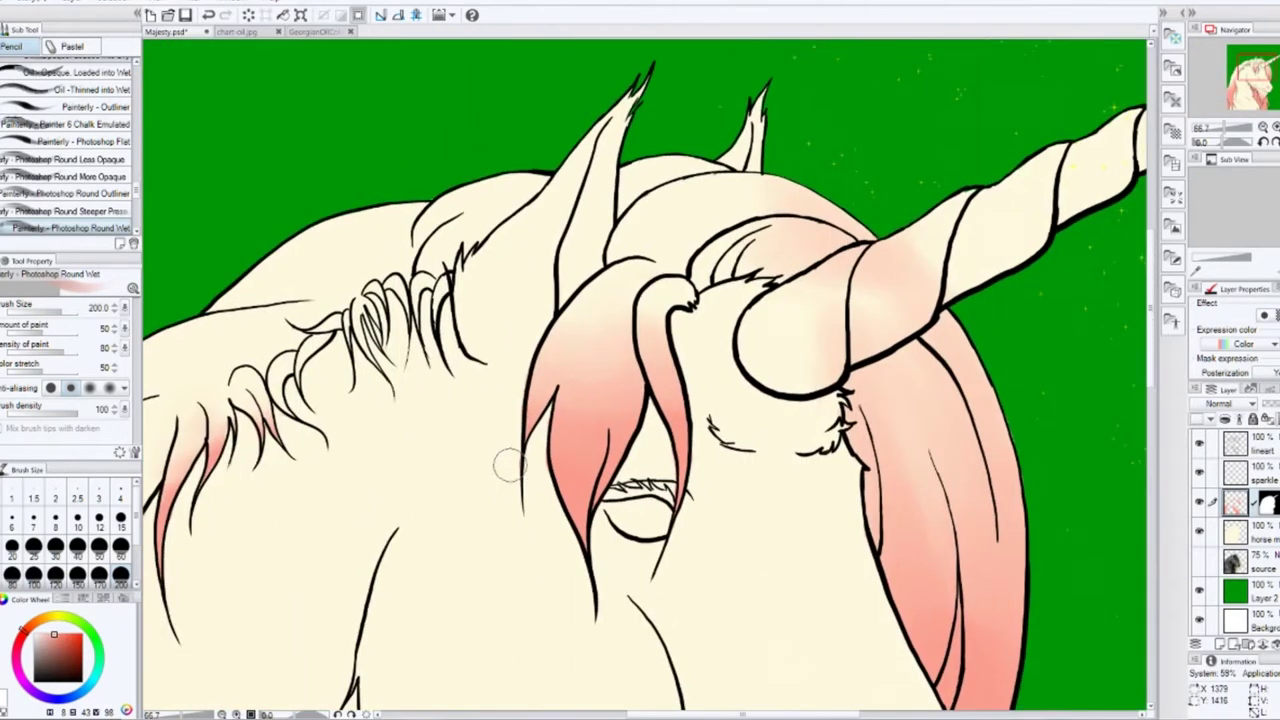
pyautogui.moveTo(817, 372)
pyautogui.mouseDown()
pyautogui.moveTo(850, 270)
pyautogui.moveTo(910, 255)
pyautogui.moveTo(880, 340)
pyautogui.mouseUp()
pyautogui.moveTo(880, 340); pyautogui.dragTo(670, 375)
pyautogui.scroll(-3, 757, 395)
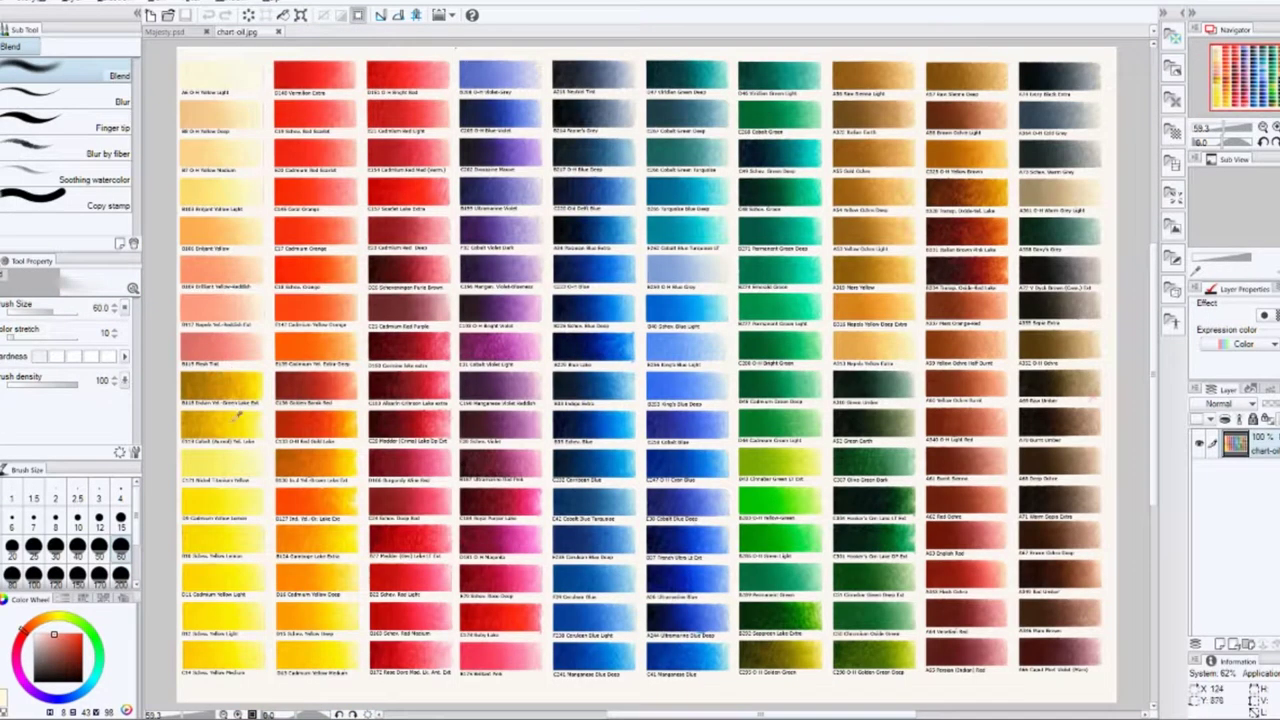
# Step: Return from the color chart to the unicorn drawing with gold picked, and add a new layer masked to the horse silhouette
pyautogui.click(172, 31)
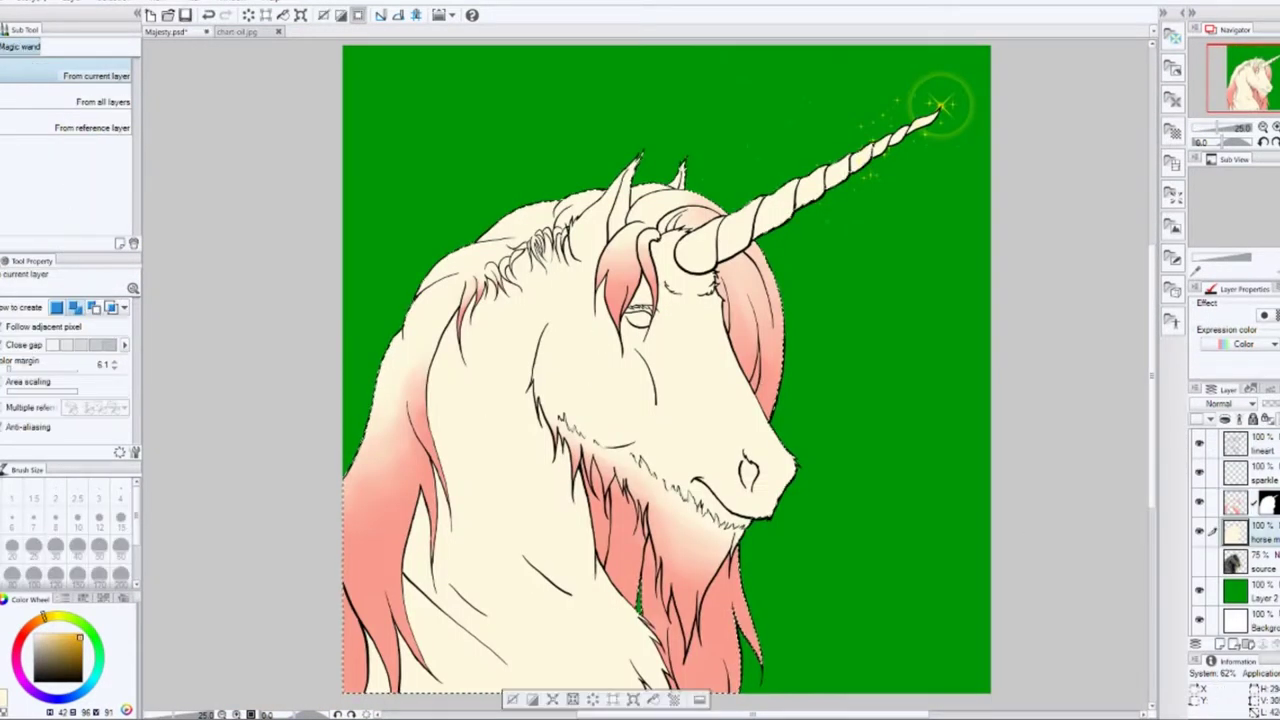
pyautogui.rightClick(1240, 534)
pyautogui.moveTo(1214, 374)
pyautogui.click(1085, 360)
# Step: Fill the spiral horn with gold at brush size 60, using size 25 for the narrow tip
pyautogui.scroll(6, 911, 362)
pyautogui.scroll(-2, 851, 289)
pyautogui.press('b')
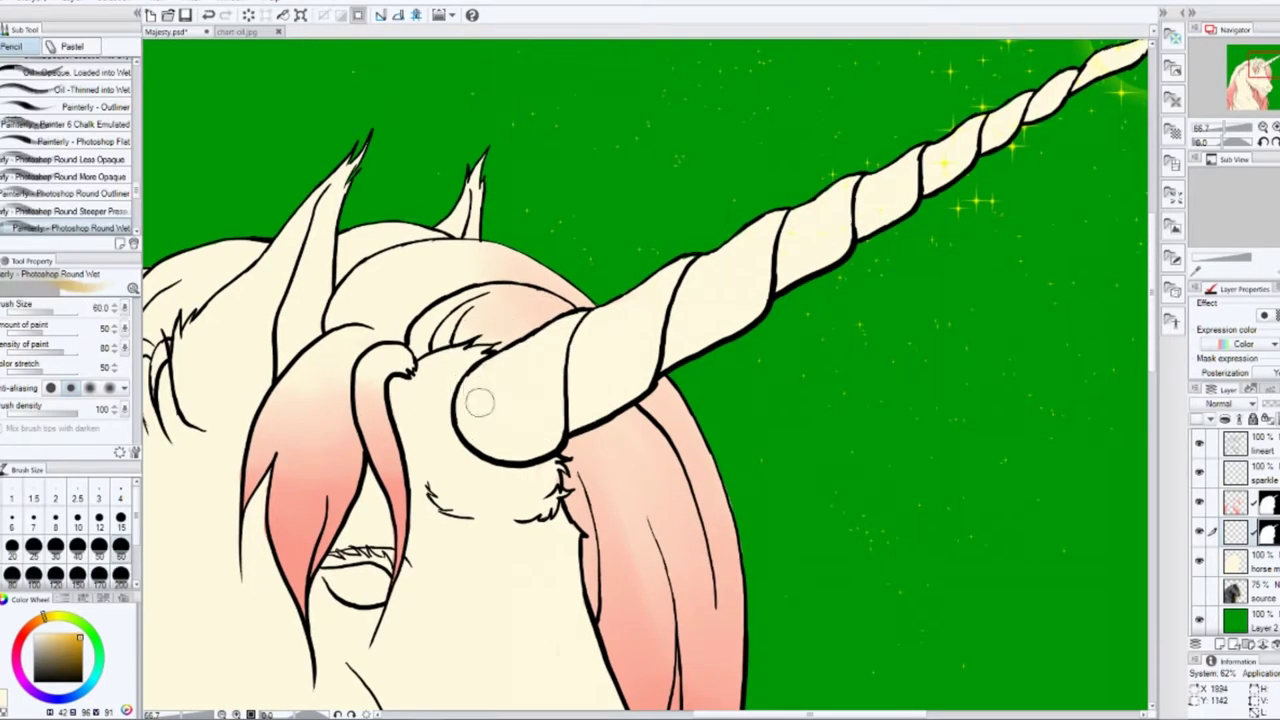
pyautogui.moveTo(525, 388)
pyautogui.mouseDown()
pyautogui.moveTo(495, 395)
pyautogui.moveTo(490, 440)
pyautogui.moveTo(600, 400)
pyautogui.moveTo(530, 365)
pyautogui.moveTo(700, 290)
pyautogui.moveTo(975, 135)
pyautogui.mouseUp()
pyautogui.moveTo(943, 254); pyautogui.dragTo(763, 381)
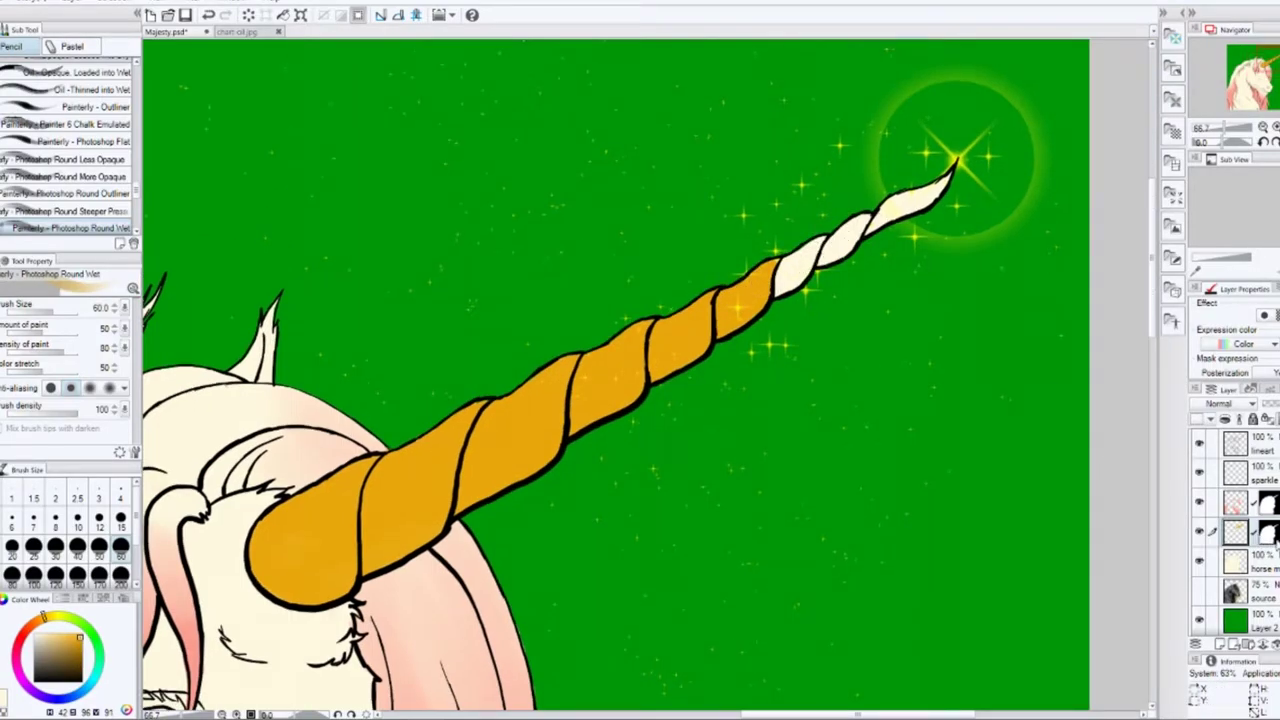
pyautogui.click(33, 545)
pyautogui.moveTo(785, 284); pyautogui.dragTo(945, 182)
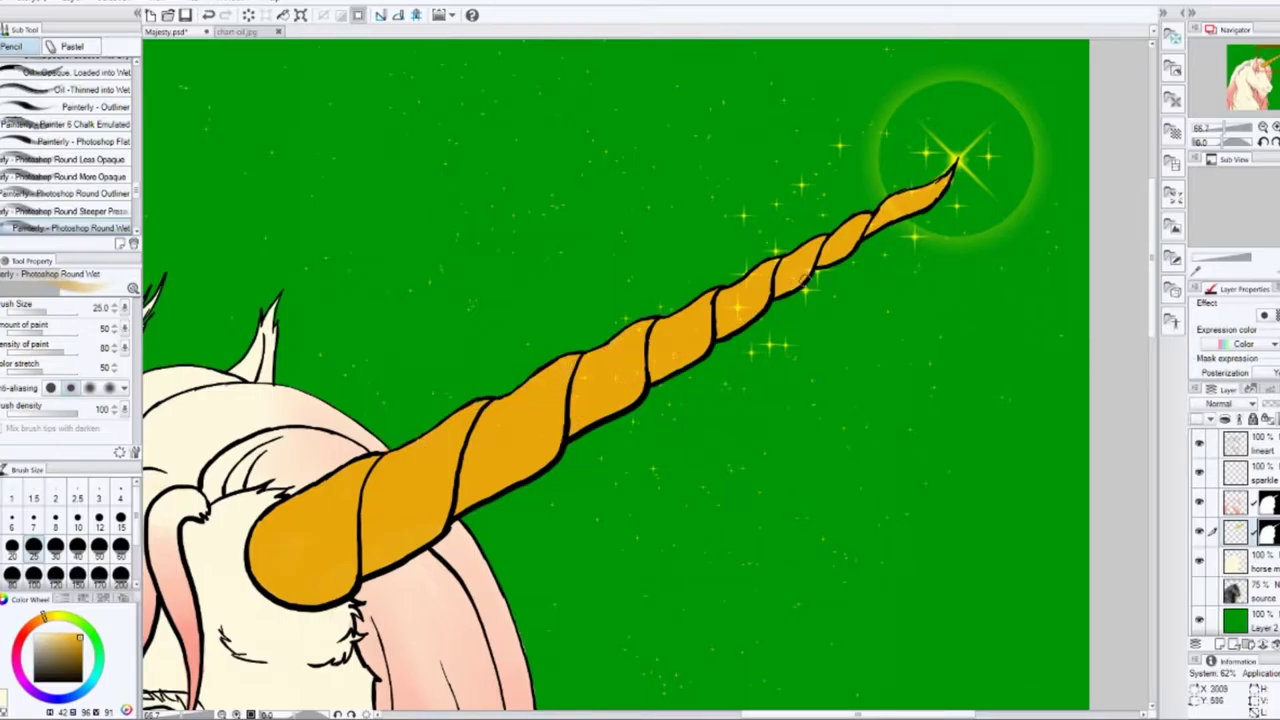
# Step: Add a new layer named "eye" directly above the cream horse layer
pyautogui.scroll(-5, 950, 70)
pyautogui.hotkey('ctrl', '+')
pyautogui.hotkey('ctrl', '+')
pyautogui.hotkey('ctrl', '+')
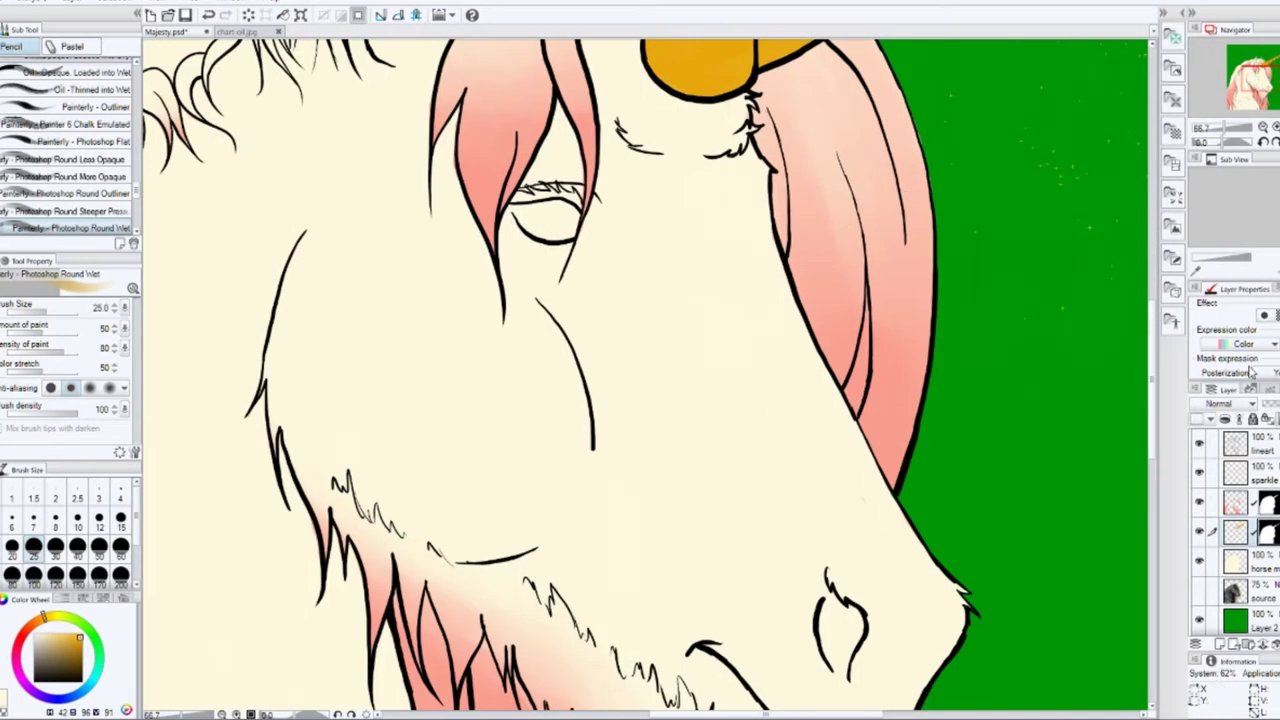
pyautogui.click(1262, 562)
pyautogui.hotkey('ctrl', '+')
pyautogui.hotkey('ctrl', '+')
pyautogui.hotkey('ctrl', '+')
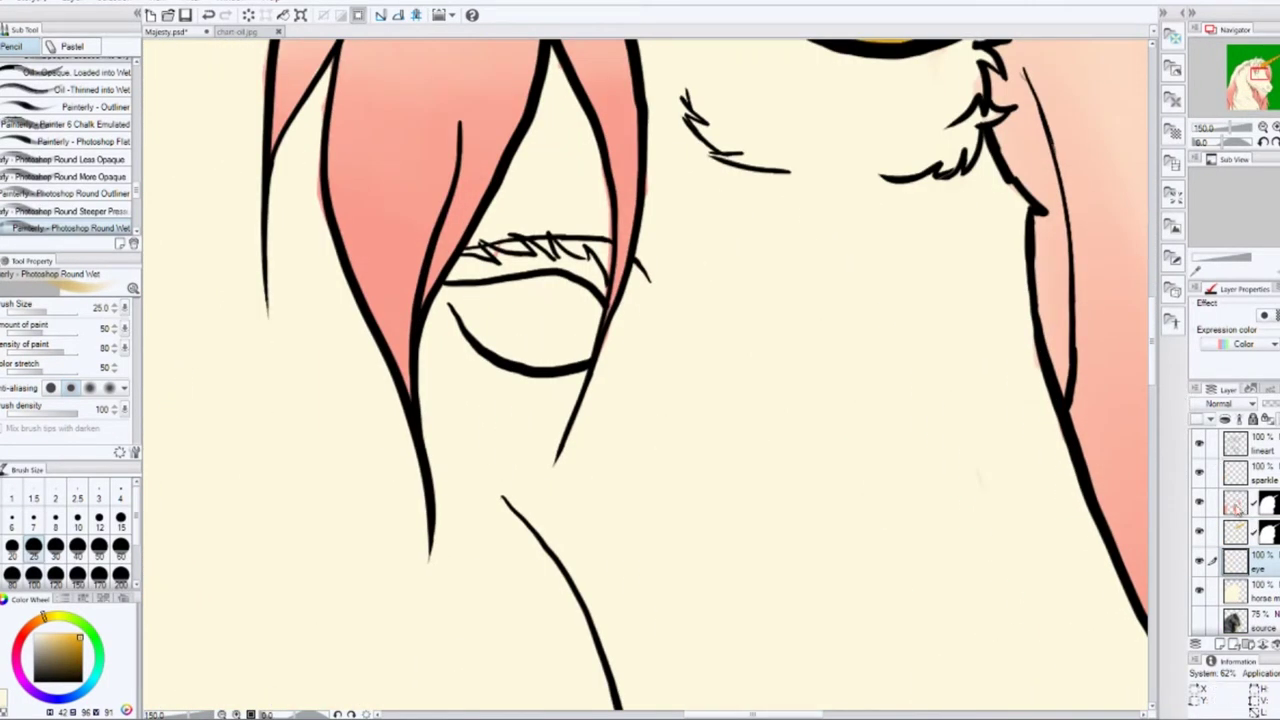
# Step: On the peach hair layer, clean off the peach overspill along the forelock, mane, jaw and chest hair outlines
pyautogui.keyDown('ctrl'); pyautogui.keyDown('shift'); pyautogui.click(508, 344); pyautogui.keyUp('shift'); pyautogui.keyUp('ctrl')
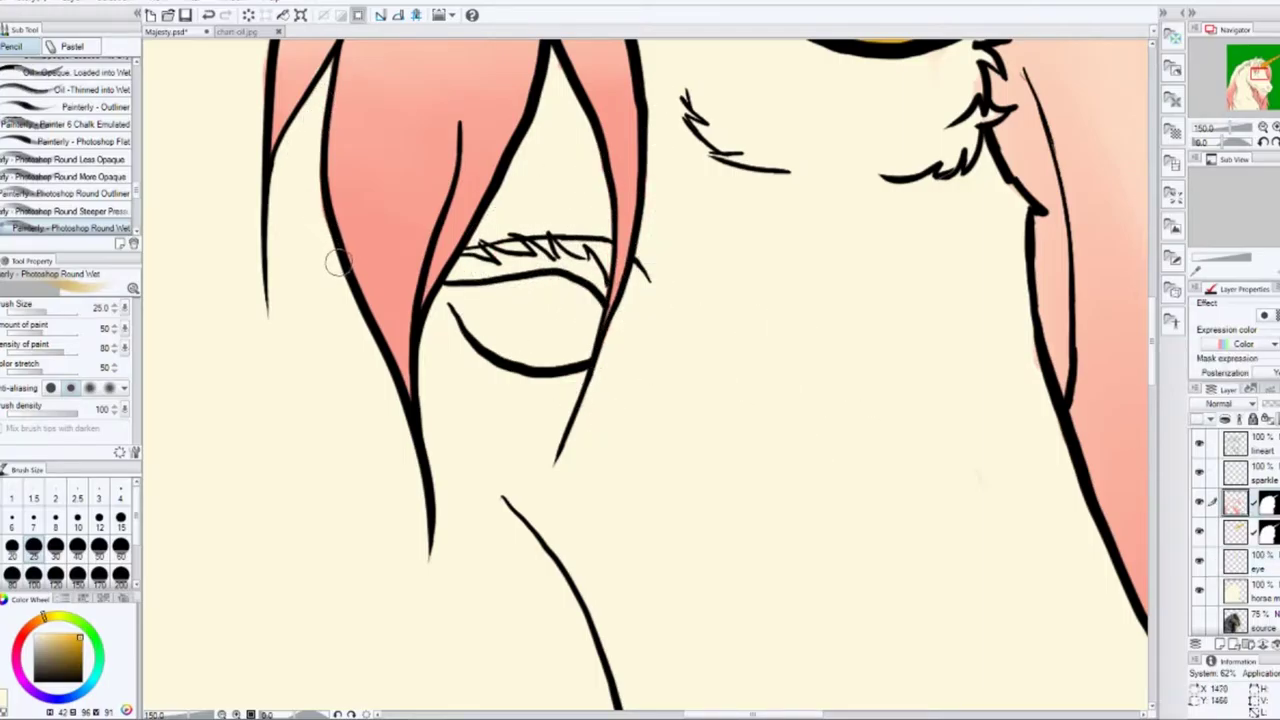
pyautogui.moveTo(318, 207)
pyautogui.mouseDown()
pyautogui.moveTo(534, 380)
pyautogui.moveTo(534, 289)
pyautogui.moveTo(737, 169)
pyautogui.moveTo(579, 121)
pyautogui.mouseUp()
pyautogui.scroll(-3, 526, 151)
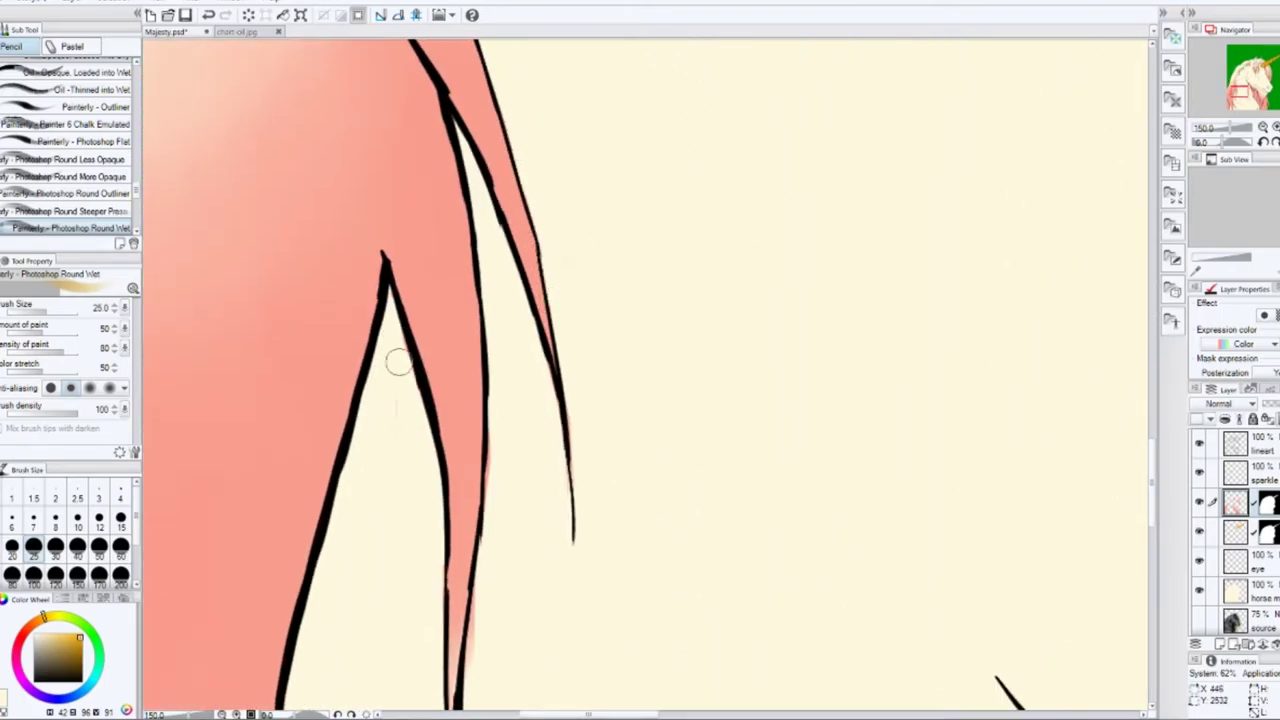
pyautogui.scroll(-2, 566, 386)
pyautogui.scroll(-2, 612, 297)
pyautogui.scroll(-3, 626, 580)
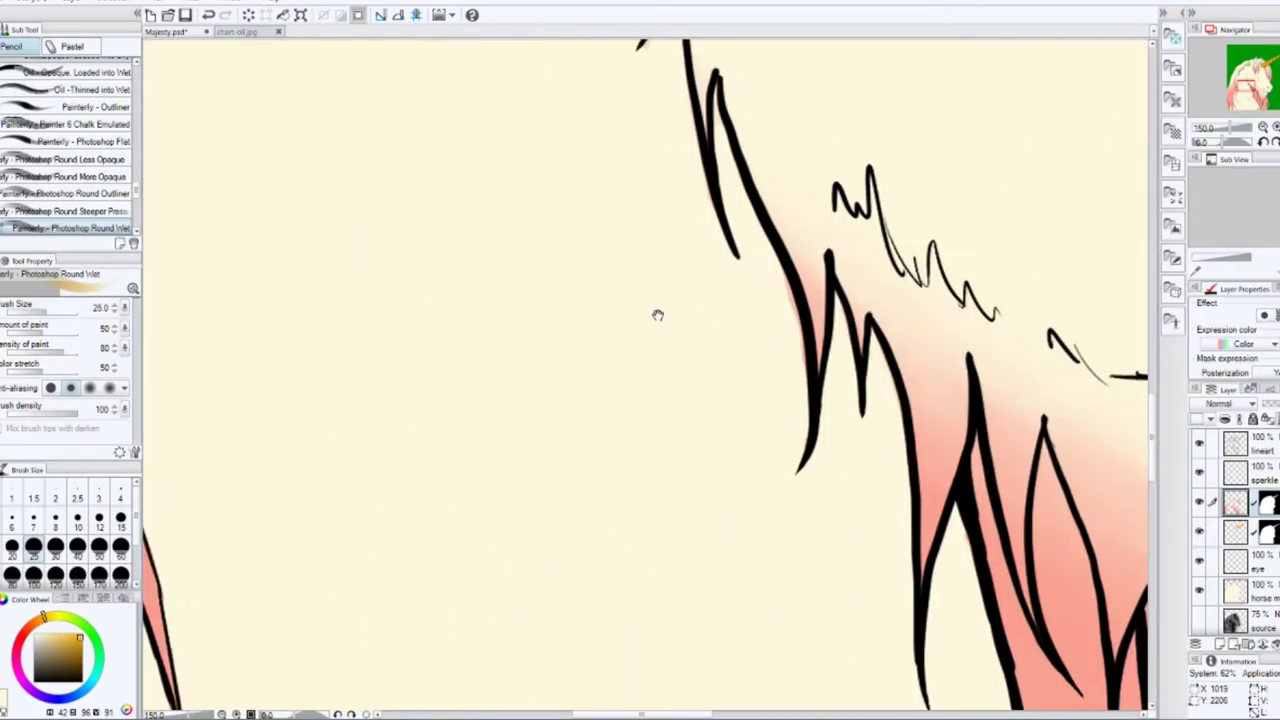
pyautogui.scroll(-3, 560, 571)
pyautogui.scroll(-3, 588, 437)
pyautogui.scroll(-3, 506, 414)
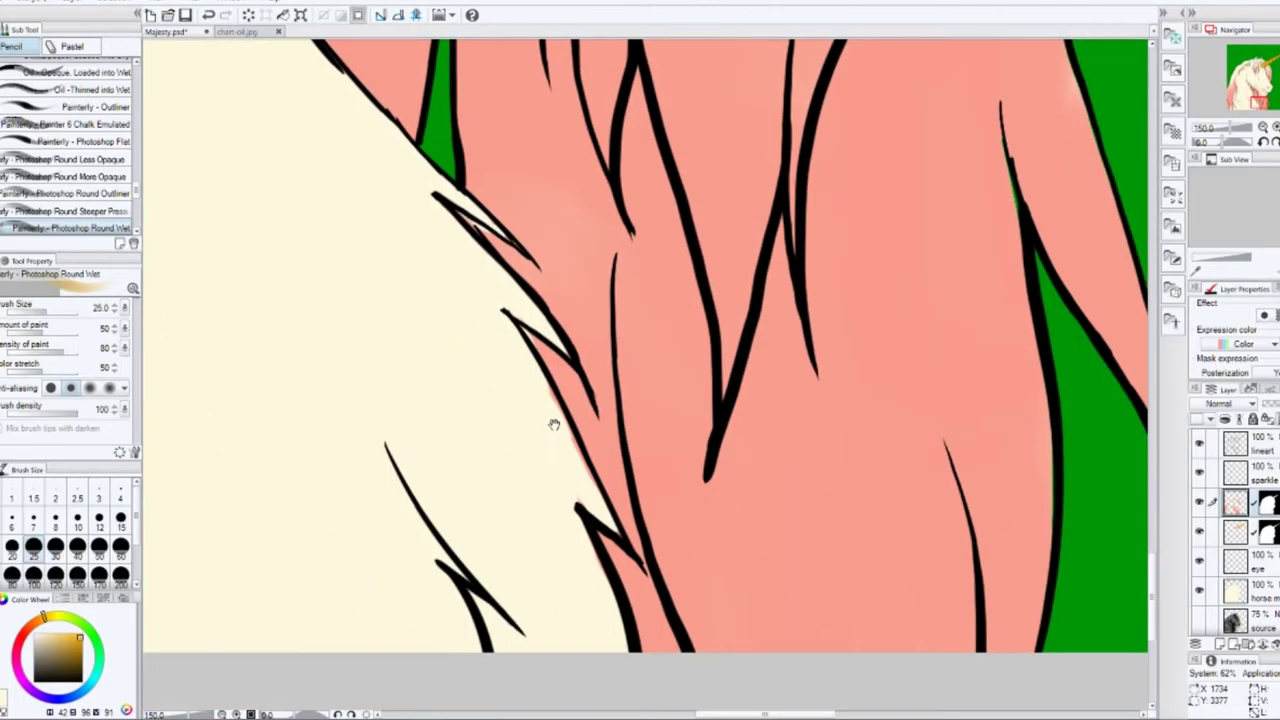
pyautogui.scroll(-4, 700, 550)
pyautogui.scroll(-3, 898, 676)
# Step: Fill the eyeball with white on the eye layer
pyautogui.keyDown('ctrl'); pyautogui.keyDown('shift'); pyautogui.click(746, 368); pyautogui.keyUp('shift'); pyautogui.keyUp('ctrl')
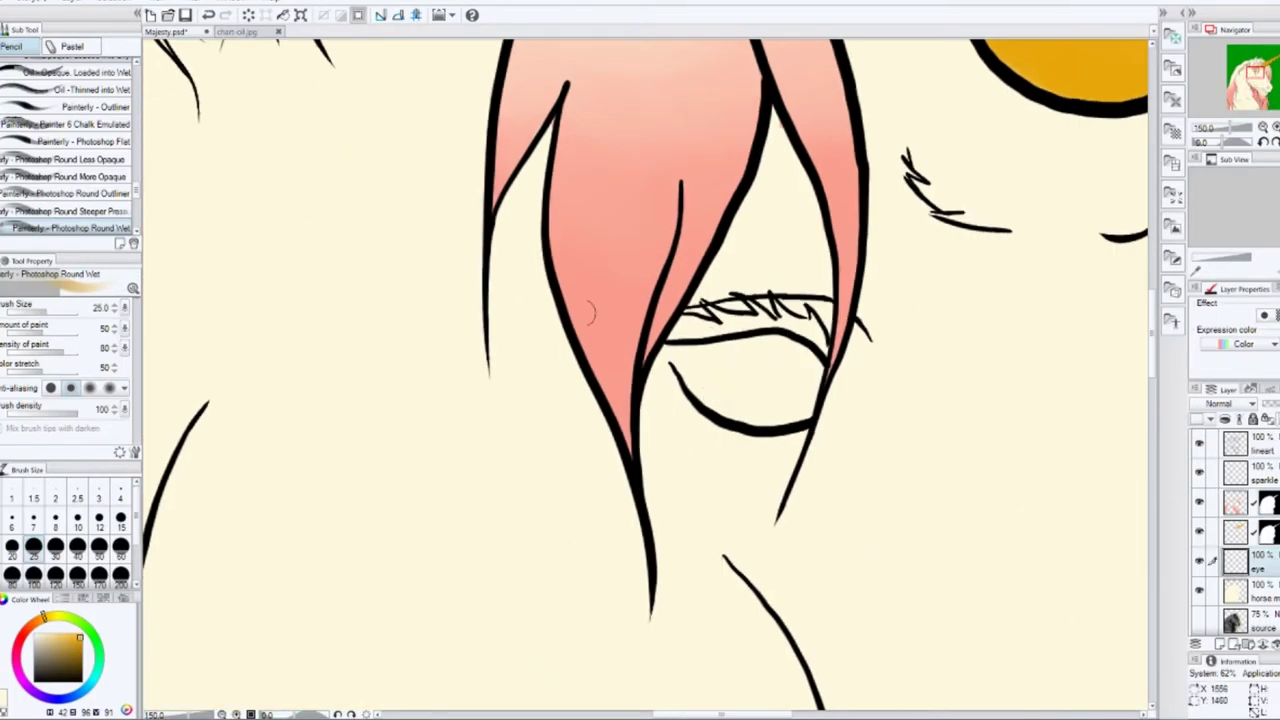
pyautogui.moveTo(50, 643); pyautogui.dragTo(42, 637)
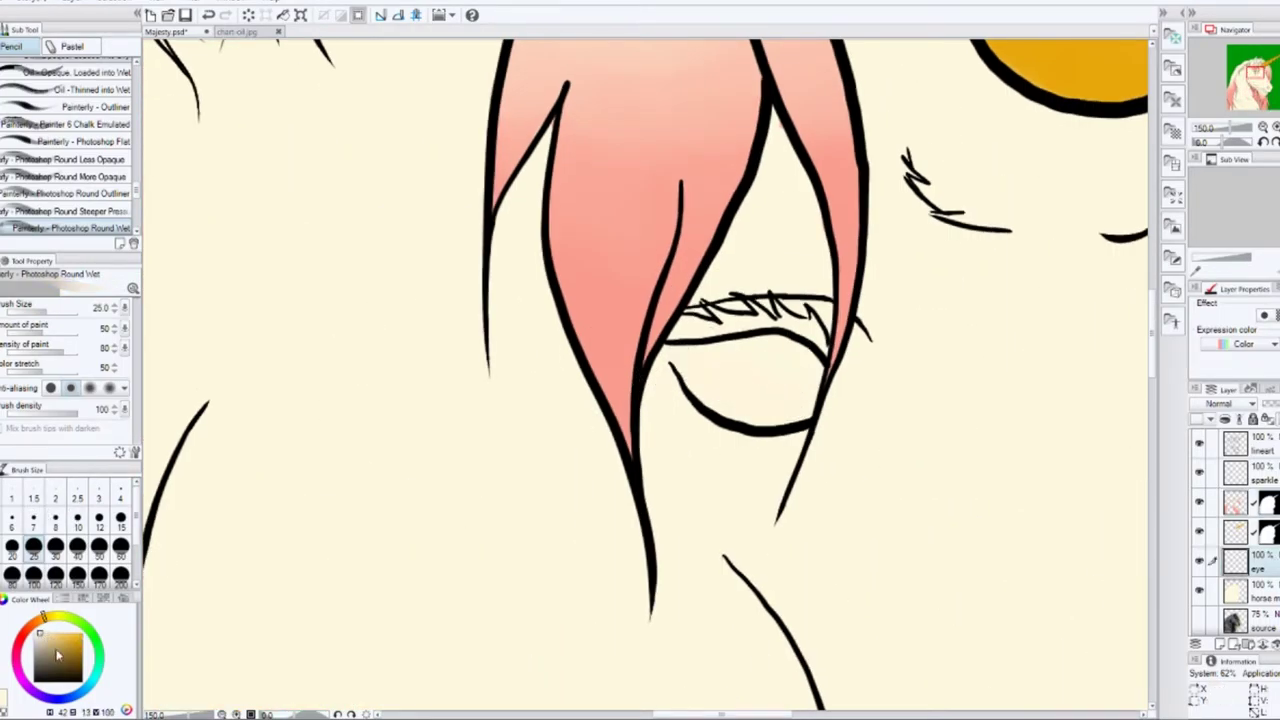
pyautogui.moveTo(686, 357)
pyautogui.mouseDown()
pyautogui.moveTo(814, 372)
pyautogui.moveTo(755, 372)
pyautogui.mouseUp()
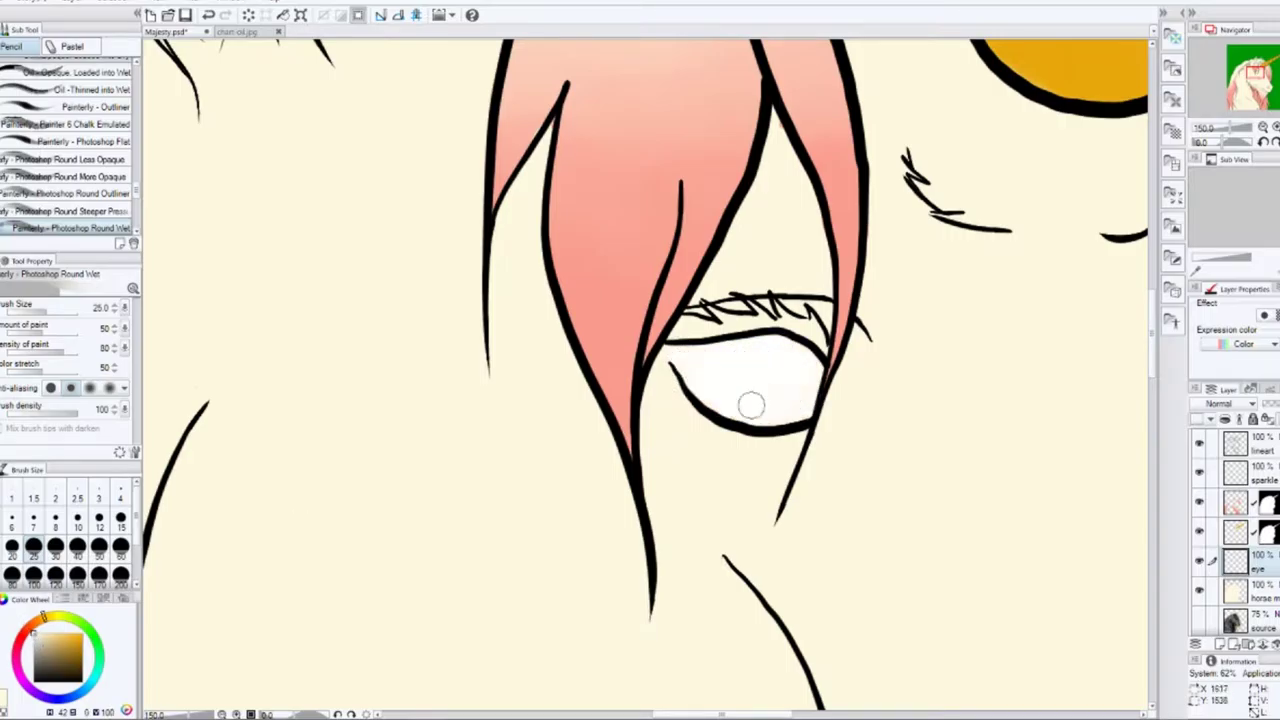
# Step: Paint the iris a dark brownish gold at brush size 25, leaving the inner corner of the eye white
pyautogui.click(72, 655)
pyautogui.moveTo(688, 347)
pyautogui.mouseDown()
pyautogui.moveTo(771, 411)
pyautogui.moveTo(804, 400)
pyautogui.moveTo(804, 357)
pyautogui.moveTo(715, 358)
pyautogui.moveTo(711, 393)
pyautogui.moveTo(774, 403)
pyautogui.moveTo(782, 367)
pyautogui.moveTo(817, 376)
pyautogui.moveTo(737, 363)
pyautogui.moveTo(715, 378)
pyautogui.moveTo(729, 366)
pyautogui.moveTo(767, 396)
pyautogui.moveTo(714, 390)
pyautogui.mouseUp()
pyautogui.scroll(-10, 805, 370)
pyautogui.scroll(4, 805, 370)
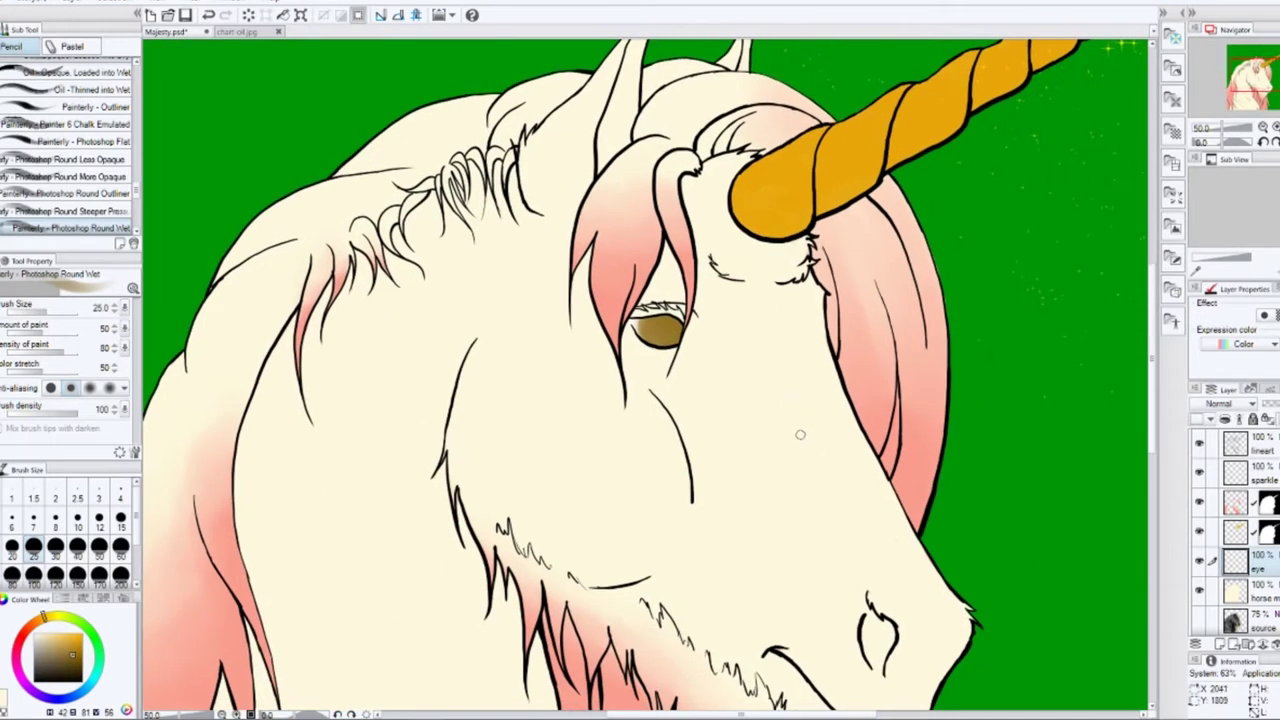
pyautogui.scroll(-5, 805, 370)
pyautogui.scroll(5, 780, 437)
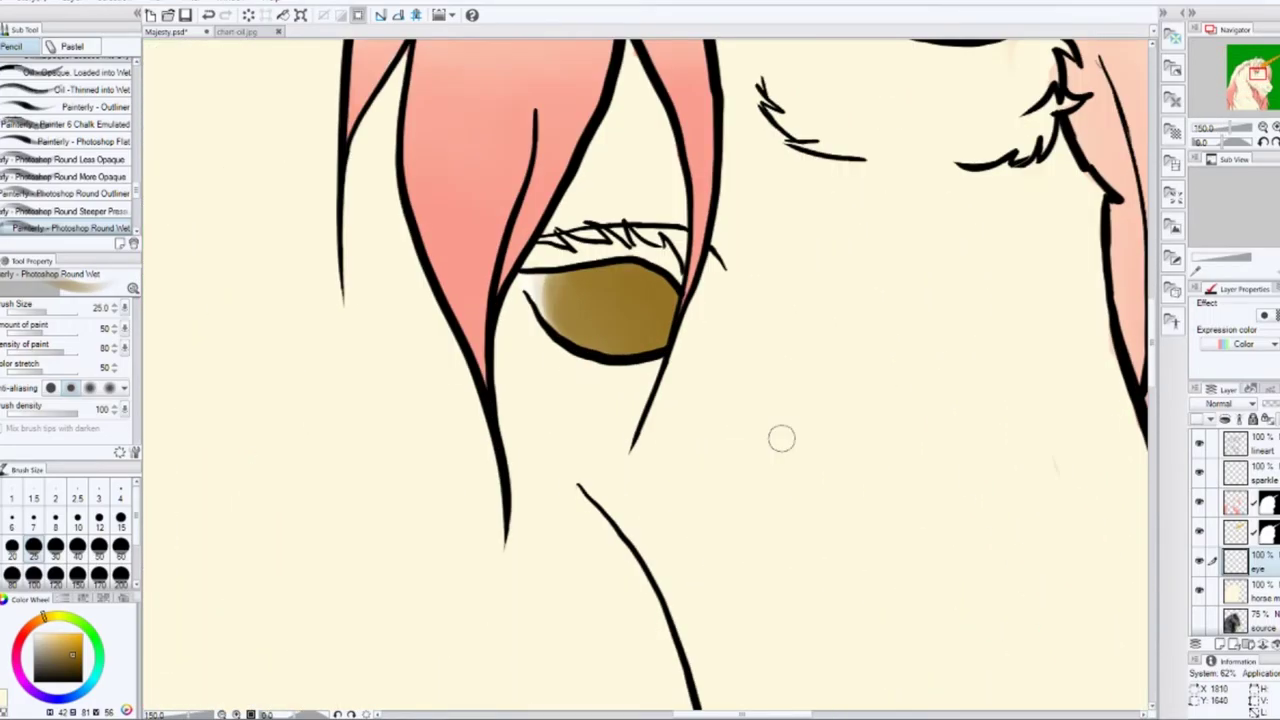
# Step: Shade the upper eyelid tan on a new layer named "lash" above the eye layer, using brush sizes 10 and 5
pyautogui.click(77, 517)
pyautogui.moveTo(522, 265)
pyautogui.mouseDown()
pyautogui.moveTo(565, 245)
pyautogui.moveTo(598, 255)
pyautogui.moveTo(560, 258)
pyautogui.moveTo(668, 262)
pyautogui.mouseUp()
pyautogui.hotkey('ctrl', 'z')
pyautogui.keyDown('alt'); pyautogui.click(600, 200); pyautogui.keyUp('alt')
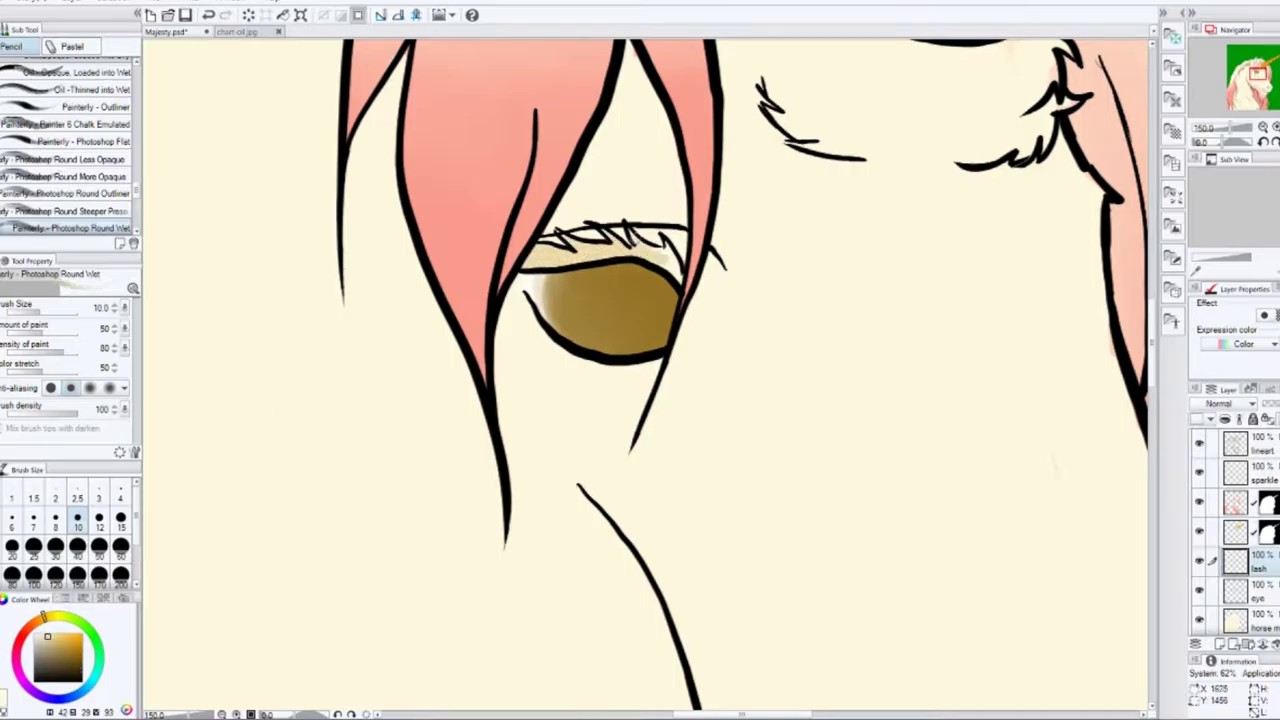
pyautogui.keyDown('alt'); pyautogui.click(523, 262); pyautogui.keyUp('alt')
pyautogui.press('[')
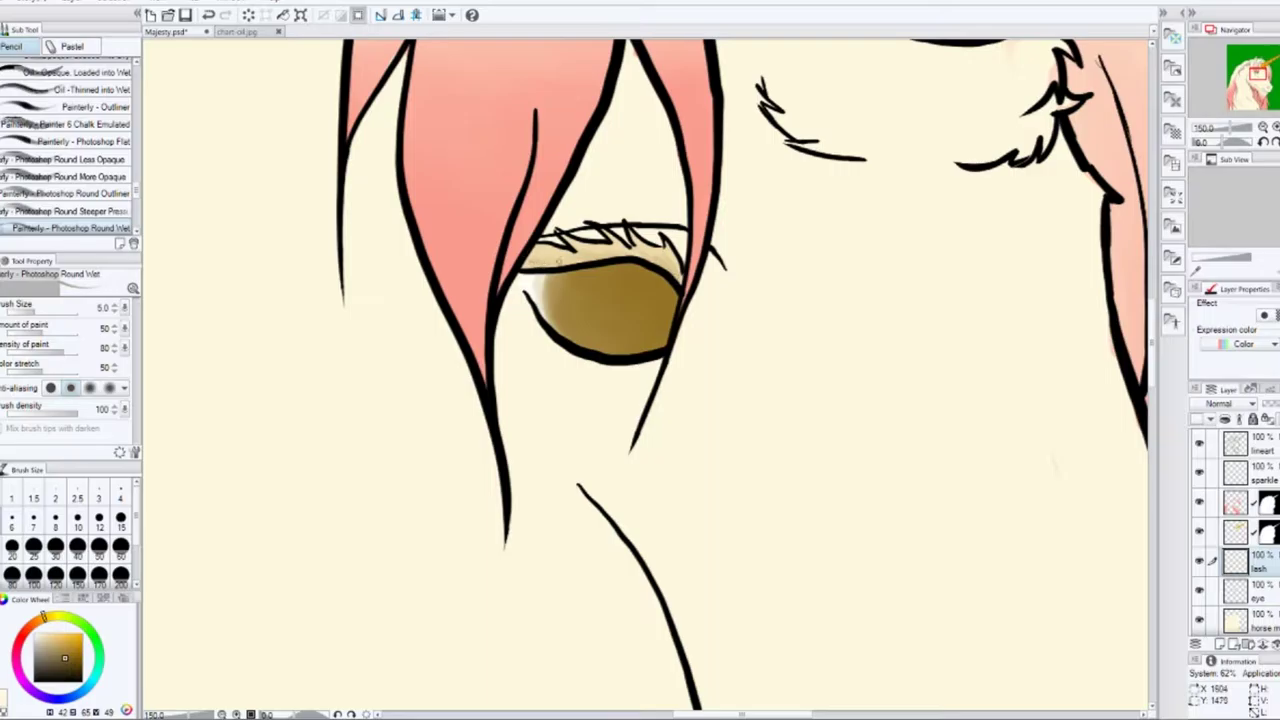
# Step: Add a Soft light layer above the peach hair layer and ready the round wet brush at size 50 with dark gray
pyautogui.scroll(-10, 645, 375)
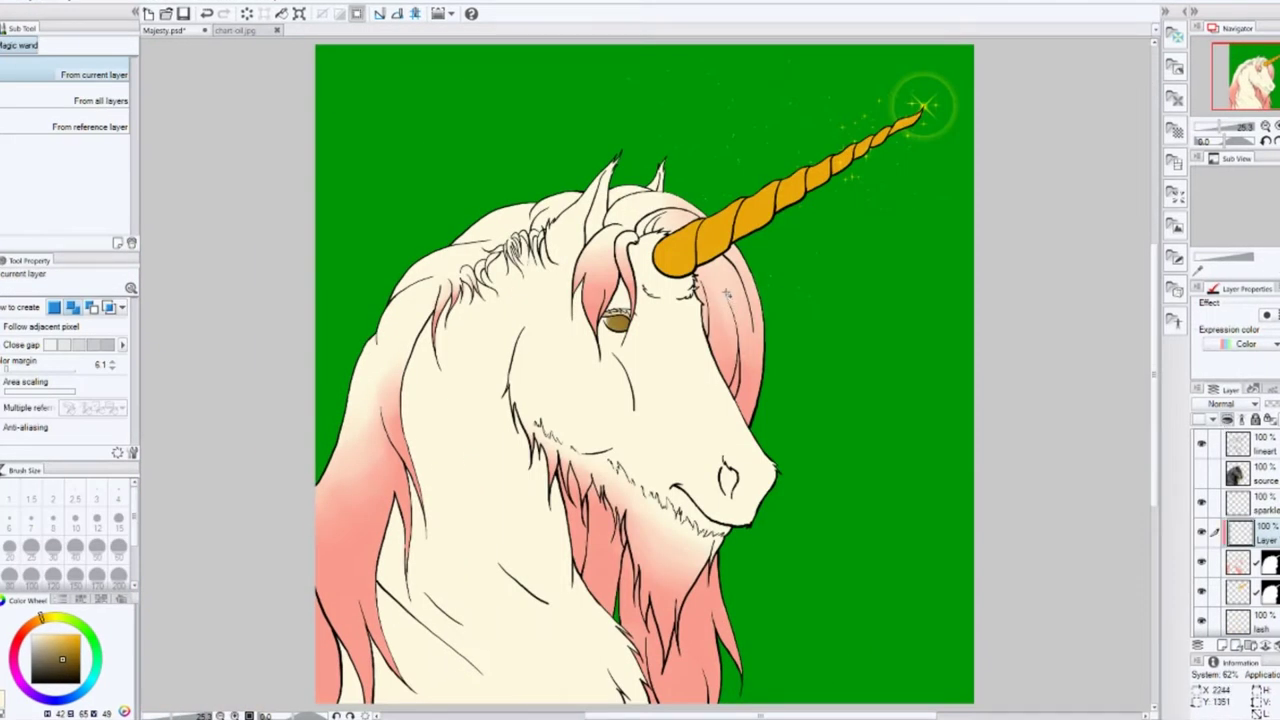
pyautogui.scroll(3, 726, 294)
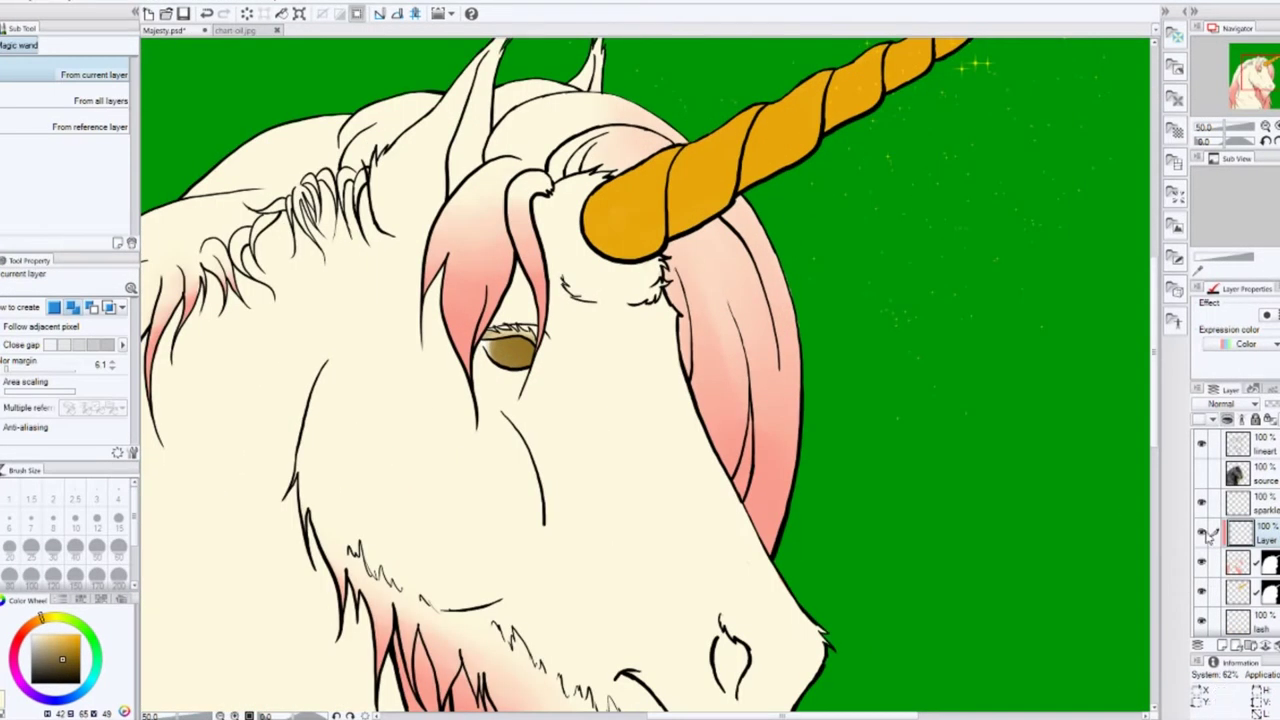
pyautogui.moveTo(347, 336); pyautogui.dragTo(556, 341)
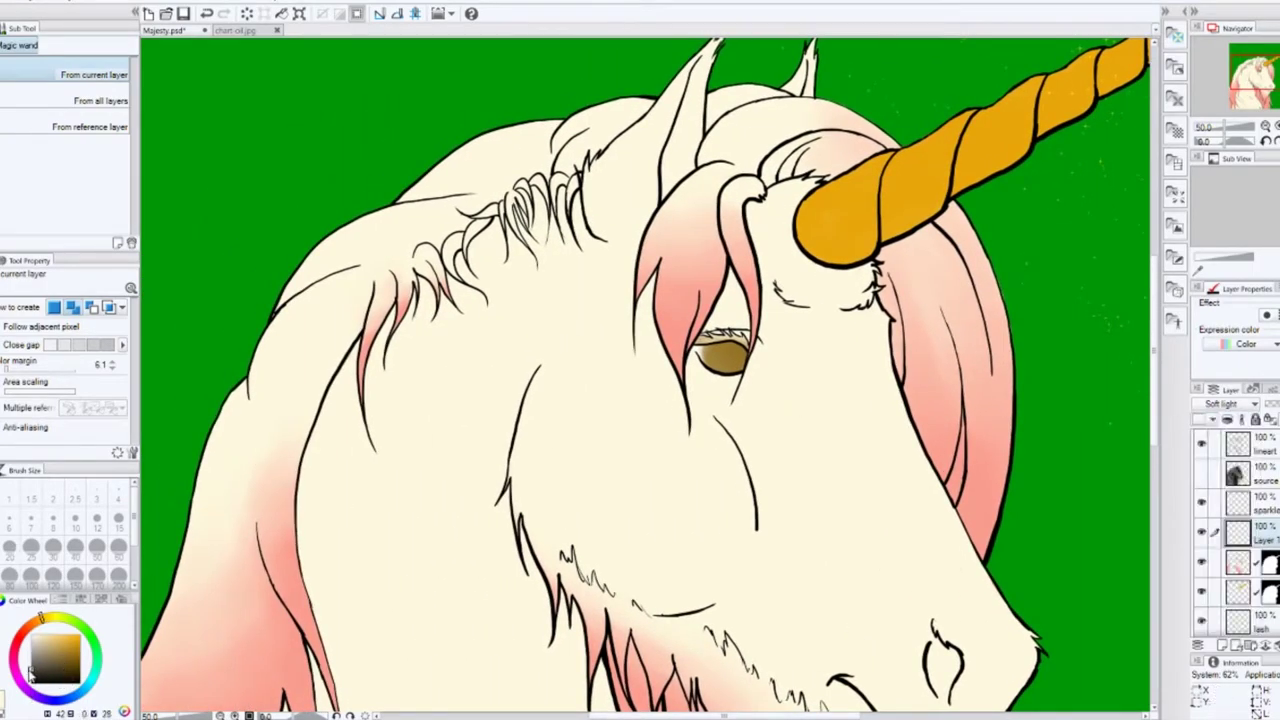
pyautogui.press('p')
pyautogui.click(96, 546)
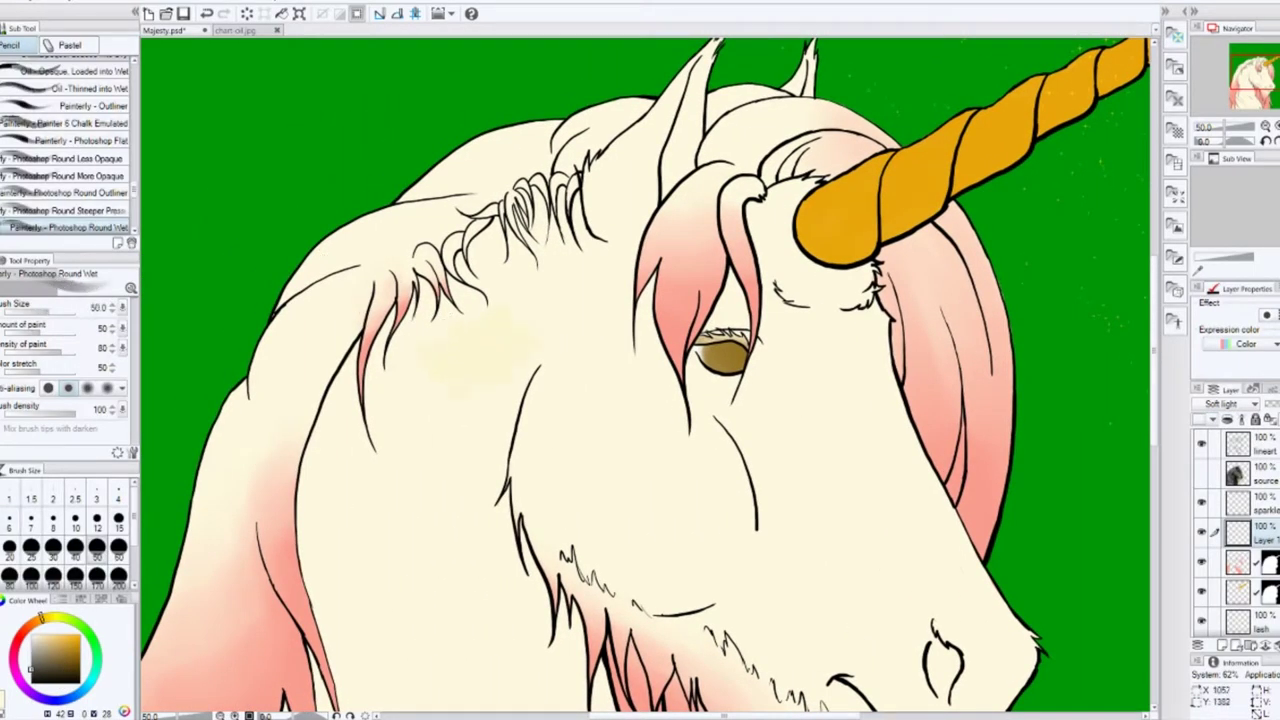
# Step: Test different shadow colors with strokes on the neck behind the cheek, undoing them
pyautogui.moveTo(512, 365); pyautogui.dragTo(425, 380)
pyautogui.hotkey('ctrl', 'z')
pyautogui.click(72, 695)
pyautogui.moveTo(514, 337); pyautogui.dragTo(414, 380)
pyautogui.hotkey('ctrl', 'z')
pyautogui.moveTo(488, 342)
pyautogui.mouseDown()
pyautogui.moveTo(460, 362)
pyautogui.moveTo(500, 340)
pyautogui.moveTo(430, 405)
pyautogui.mouseUp()
pyautogui.hotkey('ctrl', 'z')
pyautogui.click(38, 642)
pyautogui.moveTo(518, 333); pyautogui.dragTo(445, 378)
pyautogui.hotkey('ctrl', 'z')
pyautogui.moveTo(510, 345); pyautogui.dragTo(440, 410)
# Step: Try light bluish shadow strokes on the ear and forelock, undoing each one
pyautogui.scroll(2, 480, 380)
pyautogui.scroll(1, 506, 301)
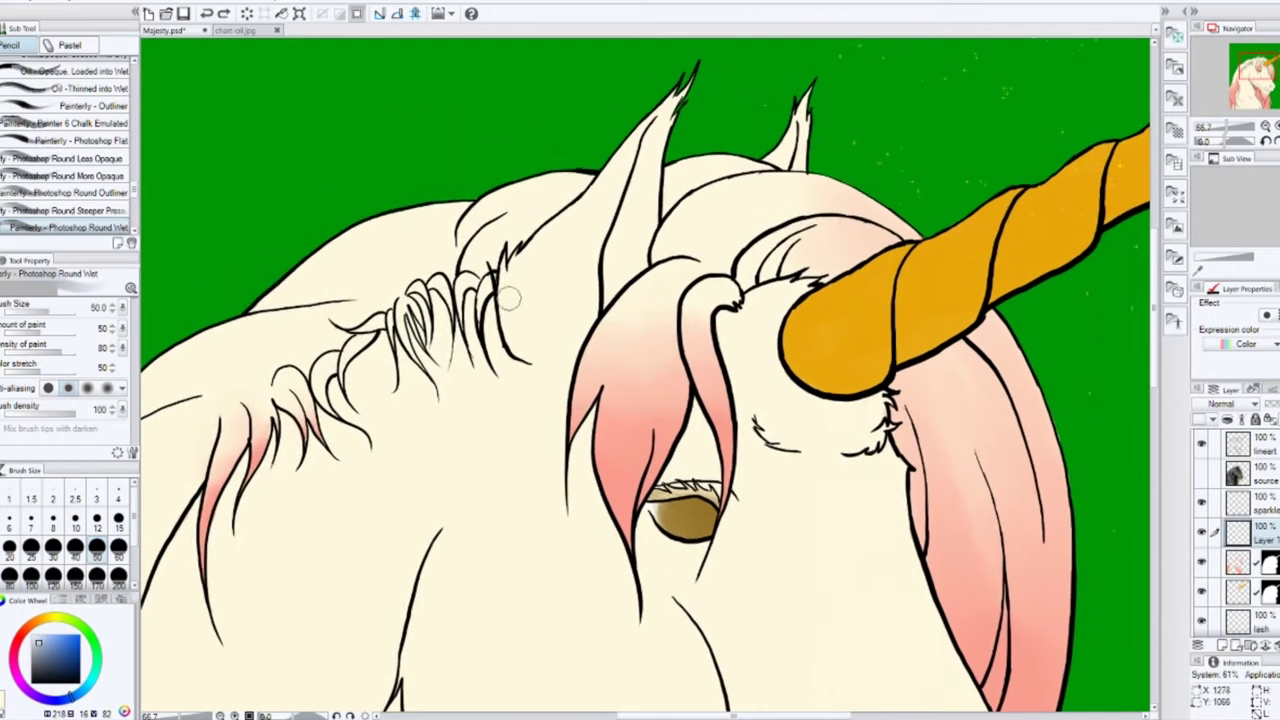
pyautogui.moveTo(606, 295); pyautogui.dragTo(607, 235)
pyautogui.click(40, 650)
pyautogui.hotkey('ctrl', 'z')
pyautogui.moveTo(630, 300); pyautogui.dragTo(568, 432)
pyautogui.hotkey('ctrl', 'z')
# Step: Shade the inner edge of the large forelock strand with dark blue-gray at brush size 30
pyautogui.press('[')
pyautogui.press('[')
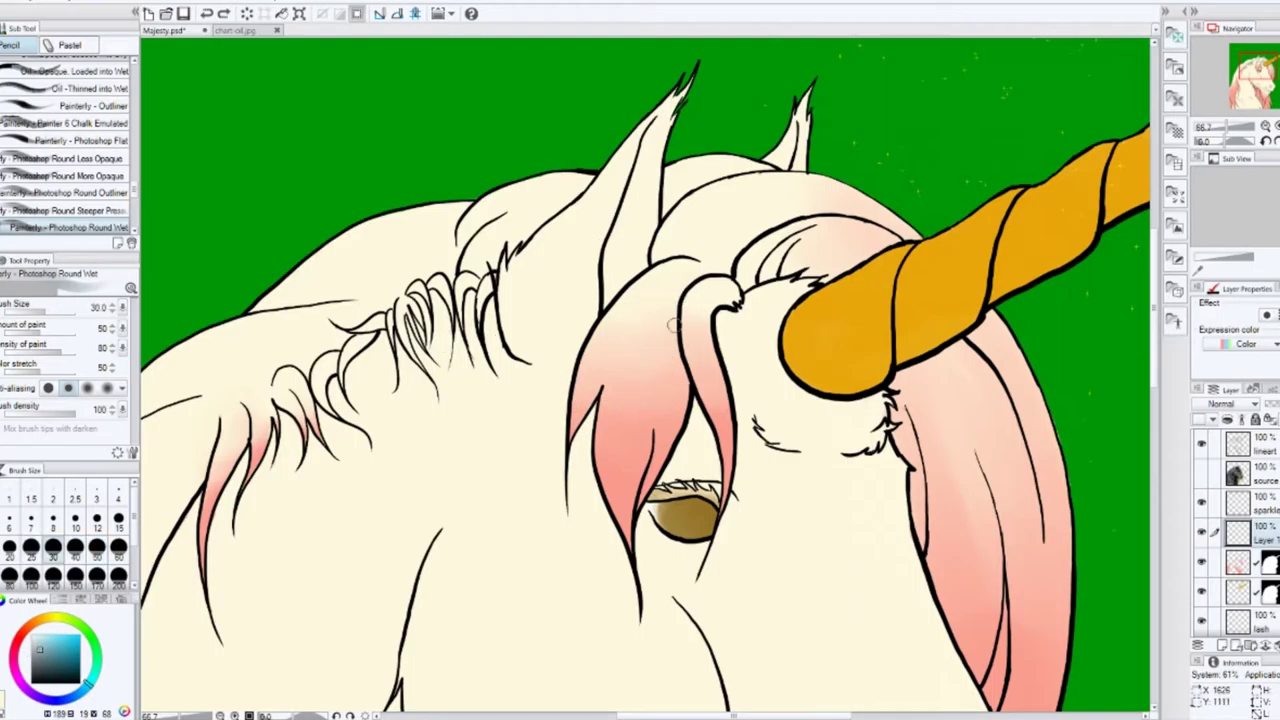
pyautogui.click(44, 662)
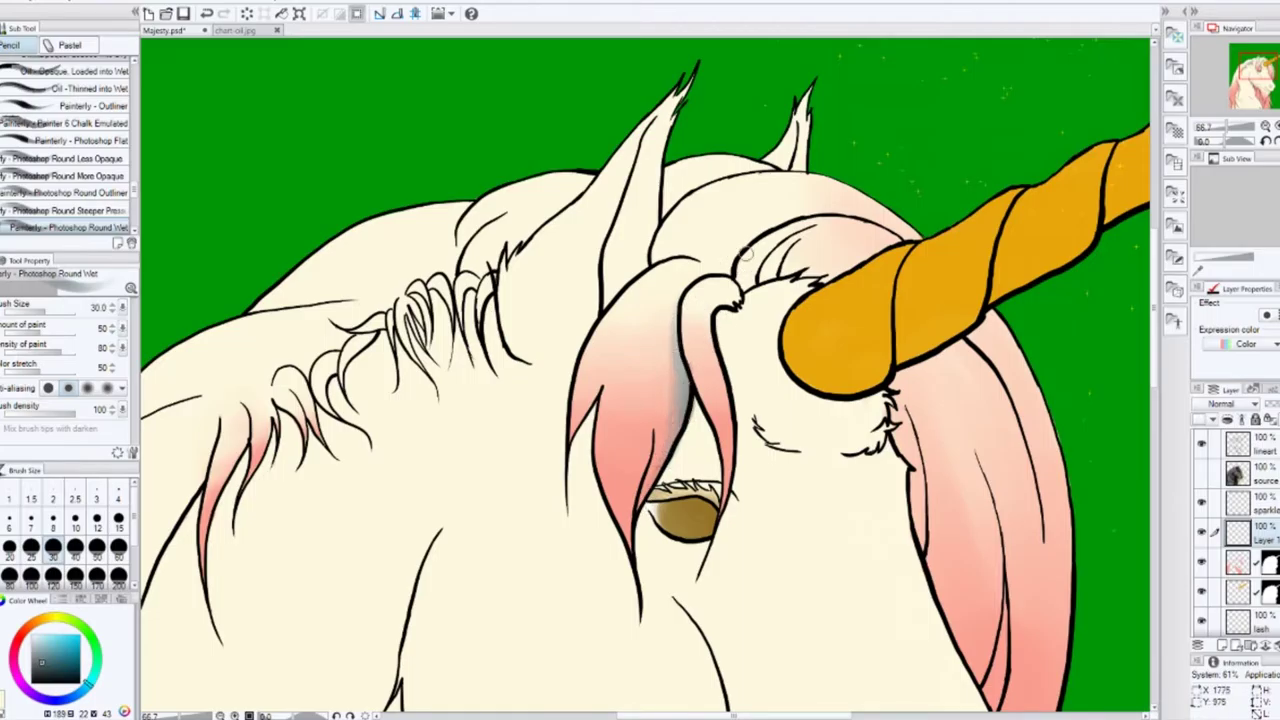
# Step: Fill the hair hollow behind the base of the horn with blue-gray shadow, using brush size 25 for the finer strands
pyautogui.press(']')
pyautogui.press(']')
pyautogui.moveTo(762, 262)
pyautogui.mouseDown()
pyautogui.moveTo(840, 232)
pyautogui.moveTo(815, 262)
pyautogui.moveTo(829, 258)
pyautogui.moveTo(770, 250)
pyautogui.moveTo(860, 230)
pyautogui.moveTo(830, 232)
pyautogui.moveTo(860, 265)
pyautogui.moveTo(820, 255)
pyautogui.moveTo(850, 225)
pyautogui.moveTo(852, 236)
pyautogui.mouseUp()
pyautogui.press('[')
pyautogui.press('[')
pyautogui.press('[')
pyautogui.press('[')
pyautogui.press(']')
pyautogui.moveTo(765, 285)
pyautogui.mouseDown()
pyautogui.moveTo(770, 255)
pyautogui.moveTo(810, 235)
pyautogui.moveTo(752, 252)
pyautogui.mouseUp()
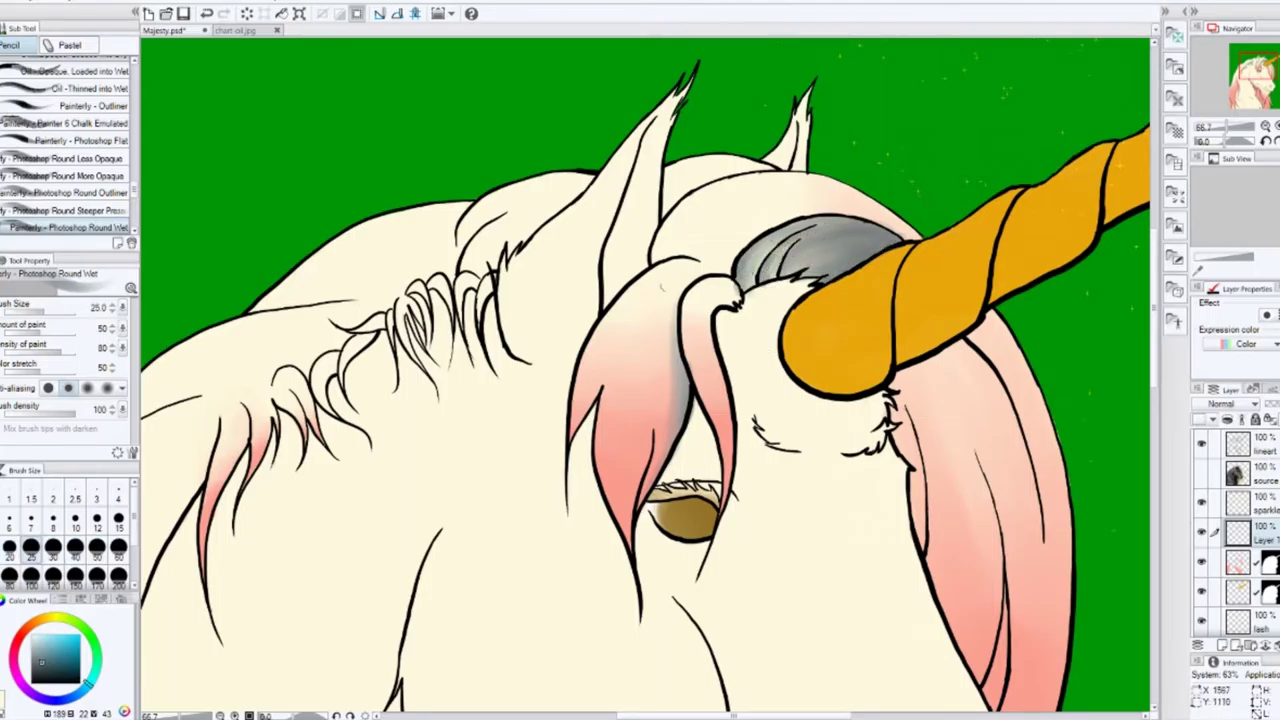
# Step: Shade the hair behind the top of the head, from the near ear toward the horn, at brush size 50
pyautogui.press(']')
pyautogui.press(']')
pyautogui.press(']')
pyautogui.moveTo(905, 235)
pyautogui.mouseDown()
pyautogui.moveTo(880, 220)
pyautogui.moveTo(890, 225)
pyautogui.mouseUp()
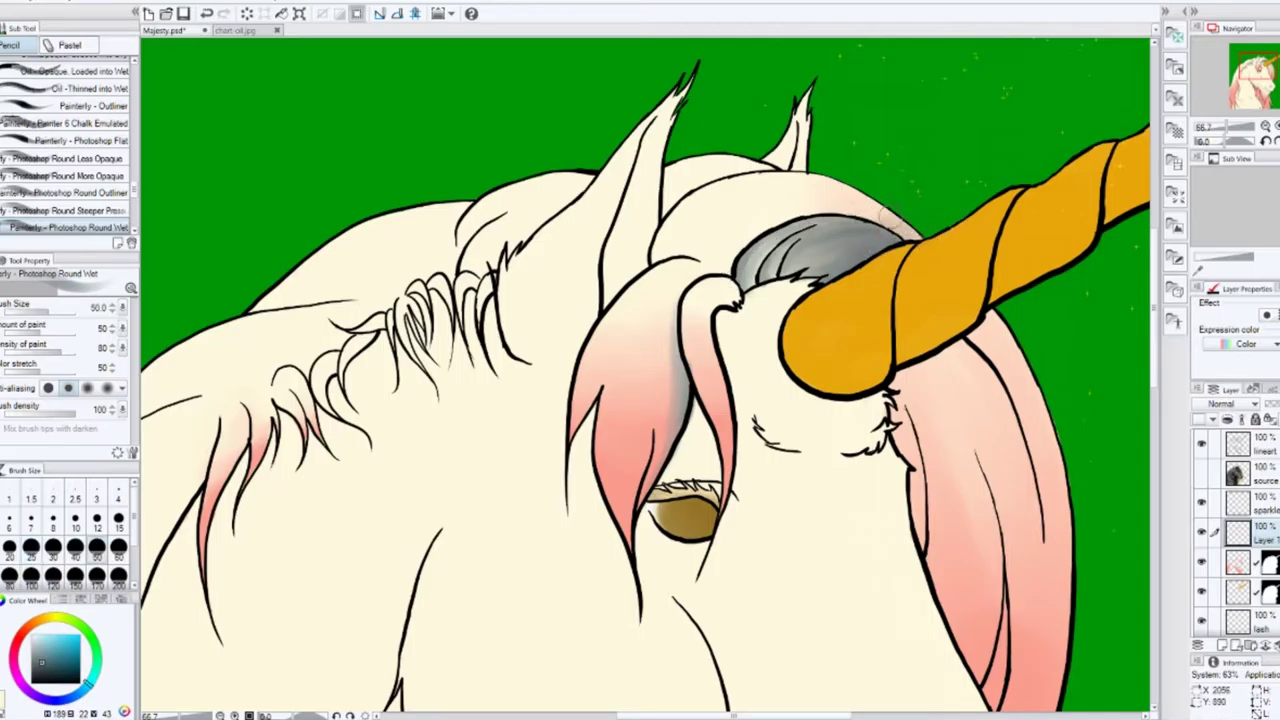
pyautogui.press('[')
pyautogui.press('[')
pyautogui.press('[')
pyautogui.press(']')
pyautogui.press(']')
pyautogui.press(']')
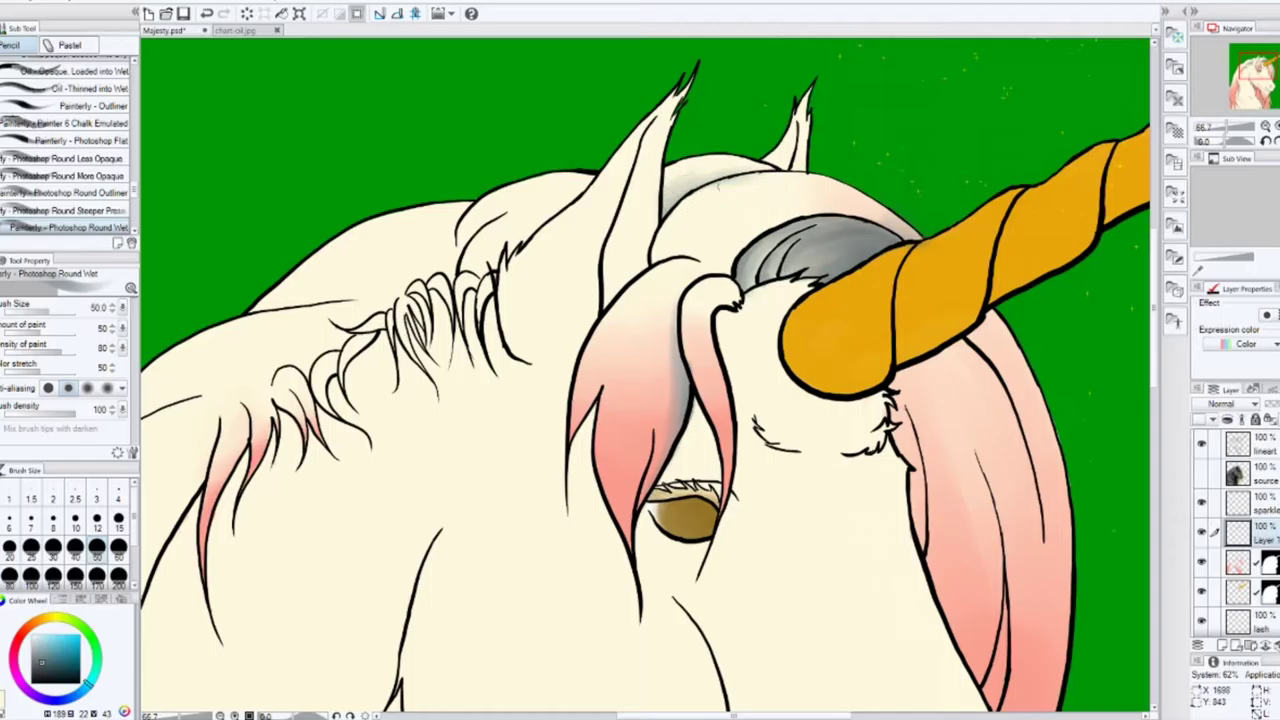
# Step: Add soft shadow to the root of the forelock beside the near ear, refining it at brush size 25
pyautogui.moveTo(700, 258); pyautogui.dragTo(667, 224)
pyautogui.press('[')
pyautogui.press('[')
pyautogui.press('[')
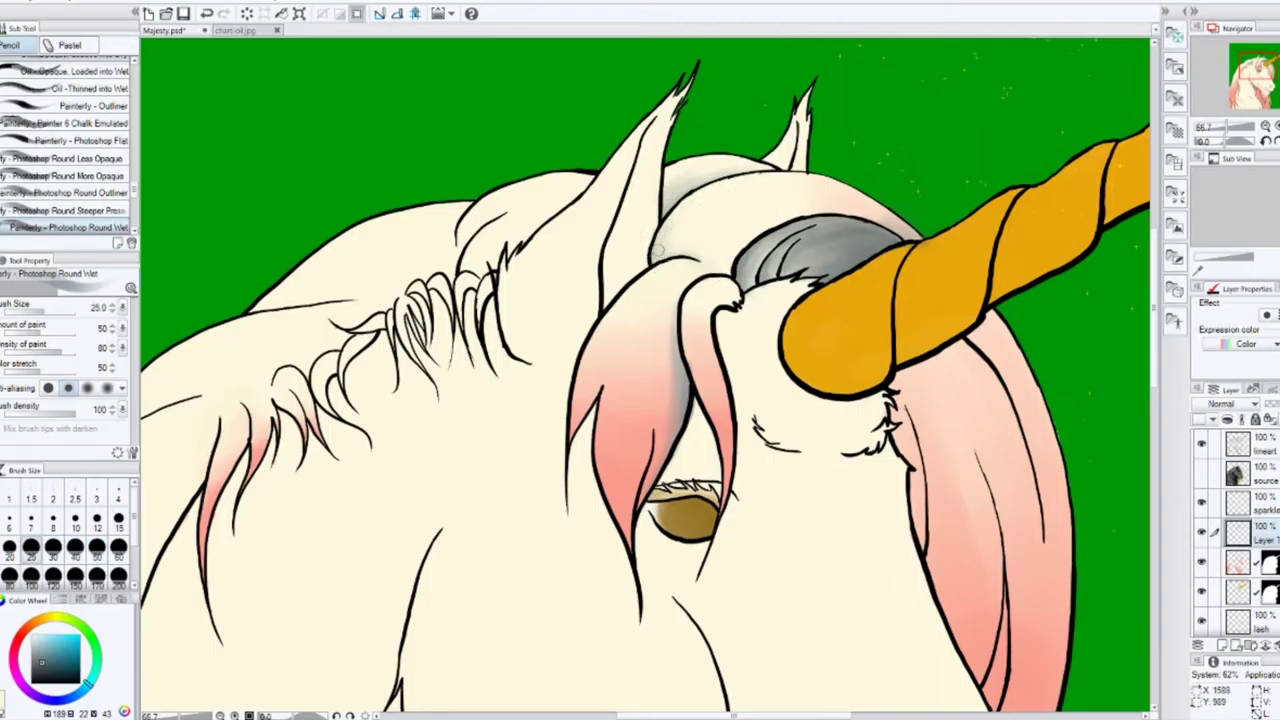
# Step: Shade the area below the near ear along the mane curls at brush size 40
pyautogui.press(']')
pyautogui.press(']')
pyautogui.press(']')
pyautogui.press(']')
pyautogui.press(']')
pyautogui.moveTo(505, 280); pyautogui.dragTo(560, 350)
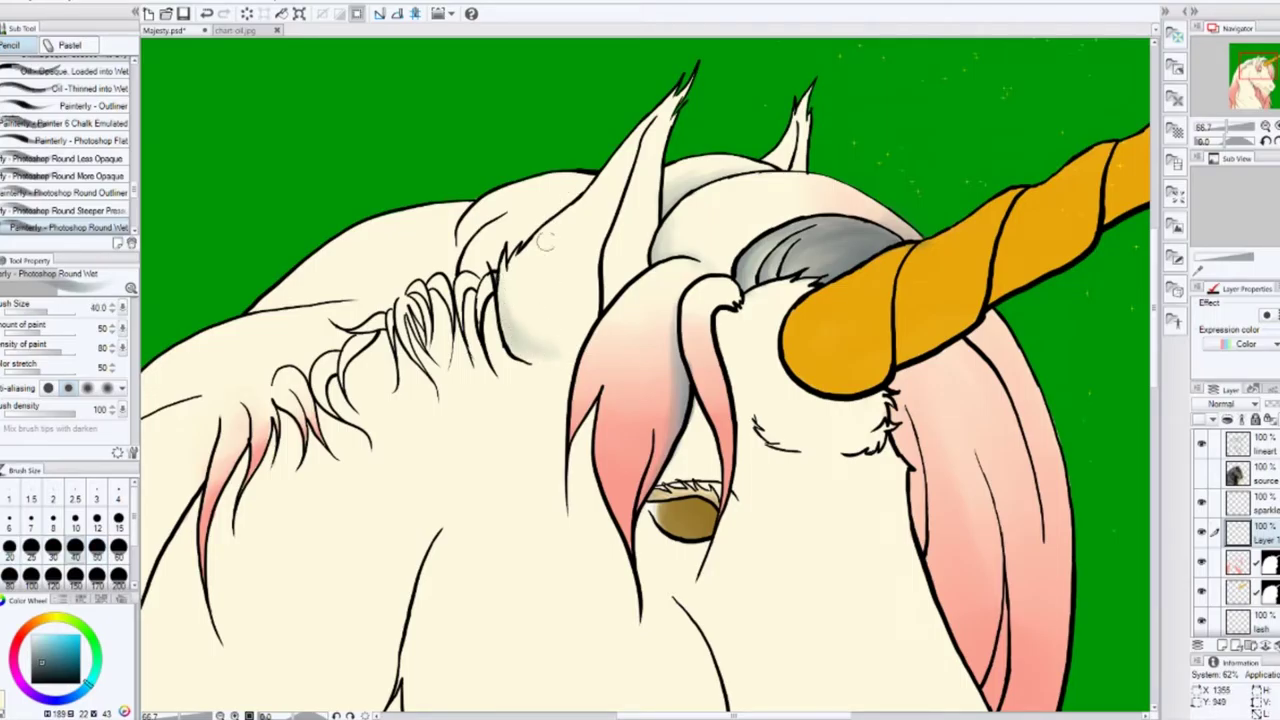
# Step: Shade the inside of the near ear with blue-gray, using a smaller brush down to size 17 for the tips
pyautogui.press('[')
pyautogui.press('[')
pyautogui.press('[')
pyautogui.press('[')
pyautogui.moveTo(650, 132)
pyautogui.mouseDown()
pyautogui.moveTo(608, 300)
pyautogui.moveTo(640, 215)
pyautogui.moveTo(620, 275)
pyautogui.moveTo(645, 240)
pyautogui.moveTo(612, 270)
pyautogui.moveTo(645, 215)
pyautogui.moveTo(615, 272)
pyautogui.moveTo(640, 130)
pyautogui.moveTo(645, 205)
pyautogui.moveTo(642, 135)
pyautogui.moveTo(632, 200)
pyautogui.mouseUp()
pyautogui.press(']')
pyautogui.press('[')
pyautogui.press('[')
pyautogui.press('[')
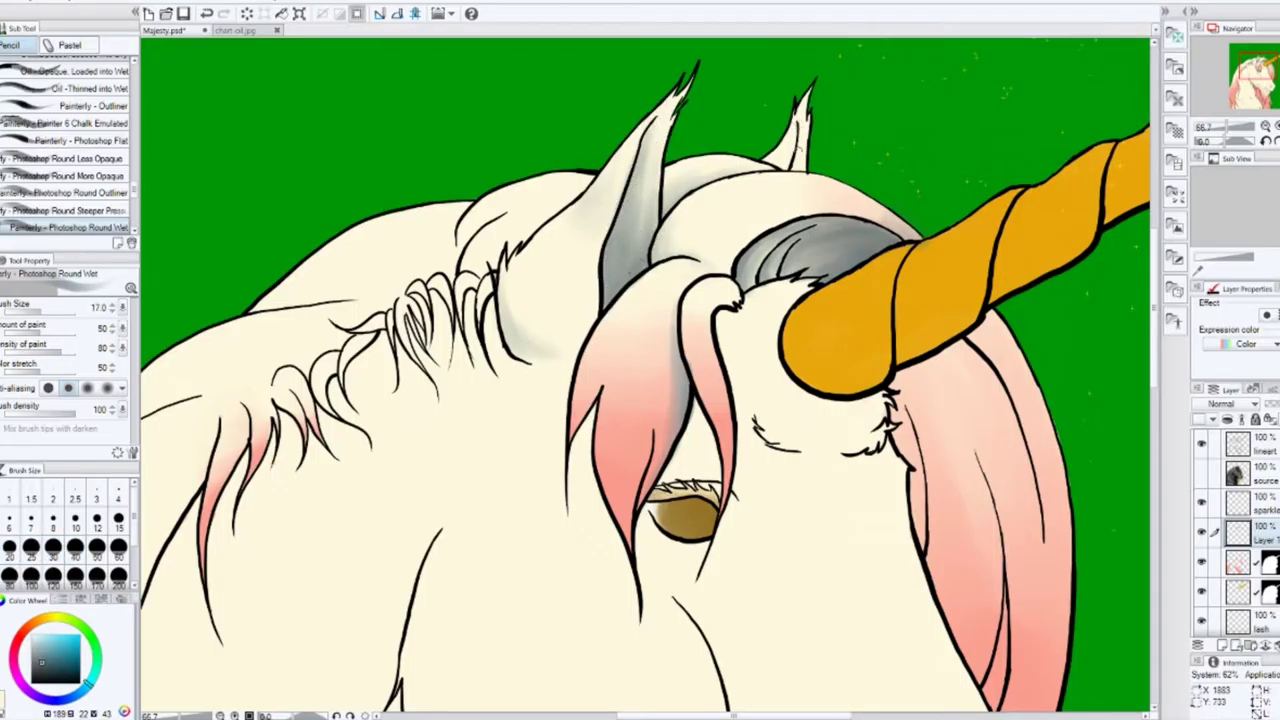
# Step: Shade the mane lock just behind the near ear and the curls beneath it, refining the curls at brush size 20
pyautogui.press(']')
pyautogui.press(']')
pyautogui.press(']')
pyautogui.press(']')
pyautogui.moveTo(452, 230)
pyautogui.mouseDown()
pyautogui.moveTo(508, 208)
pyautogui.moveTo(459, 243)
pyautogui.moveTo(463, 262)
pyautogui.moveTo(466, 225)
pyautogui.moveTo(481, 278)
pyautogui.mouseUp()
pyautogui.press('[')
pyautogui.press('[')
pyautogui.press('[')
pyautogui.press(']')
pyautogui.press(']')
pyautogui.press(']')
pyautogui.press('[')
pyautogui.press('[')
pyautogui.press('[')
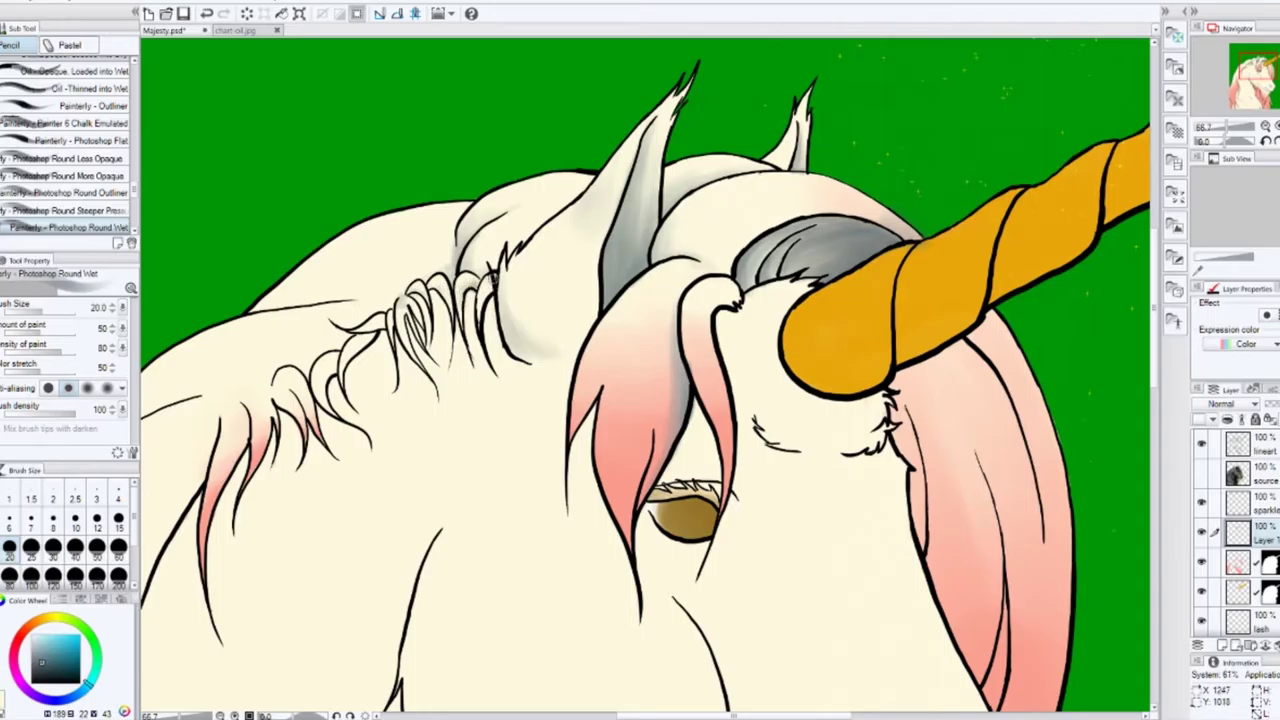
# Step: Shade the mane around the ear tuft and spread shadow along the lower side of the back mane lock at size 60
pyautogui.moveTo(490, 280)
pyautogui.mouseDown()
pyautogui.moveTo(504, 251)
pyautogui.moveTo(627, 223)
pyautogui.moveTo(520, 233)
pyautogui.mouseUp()
pyautogui.press(']')
pyautogui.press(']')
pyautogui.press(']')
pyautogui.press(']')
pyautogui.press(']')
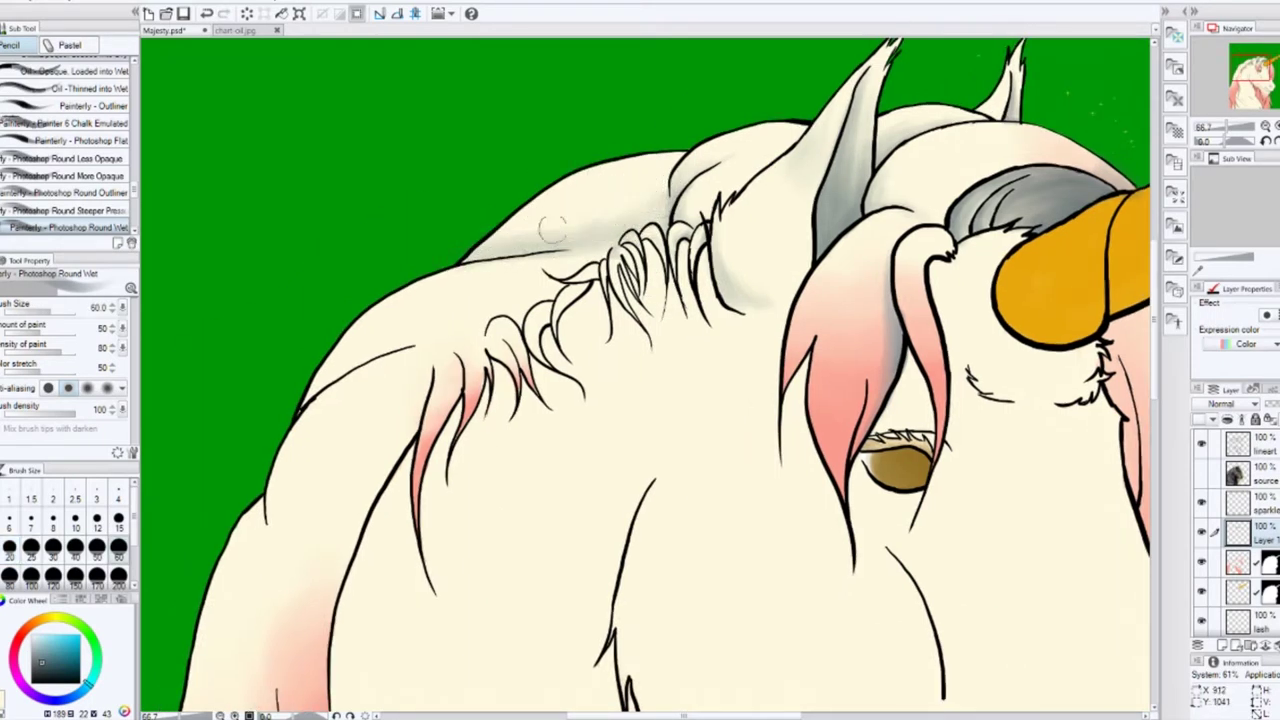
# Step: Deepen the shadow at the back mane lock's lower edge and shade the small mane curls at brush sizes 25 and 17
pyautogui.press('[')
pyautogui.press('[')
pyautogui.press('[')
pyautogui.press('[')
pyautogui.moveTo(458, 262); pyautogui.dragTo(520, 248)
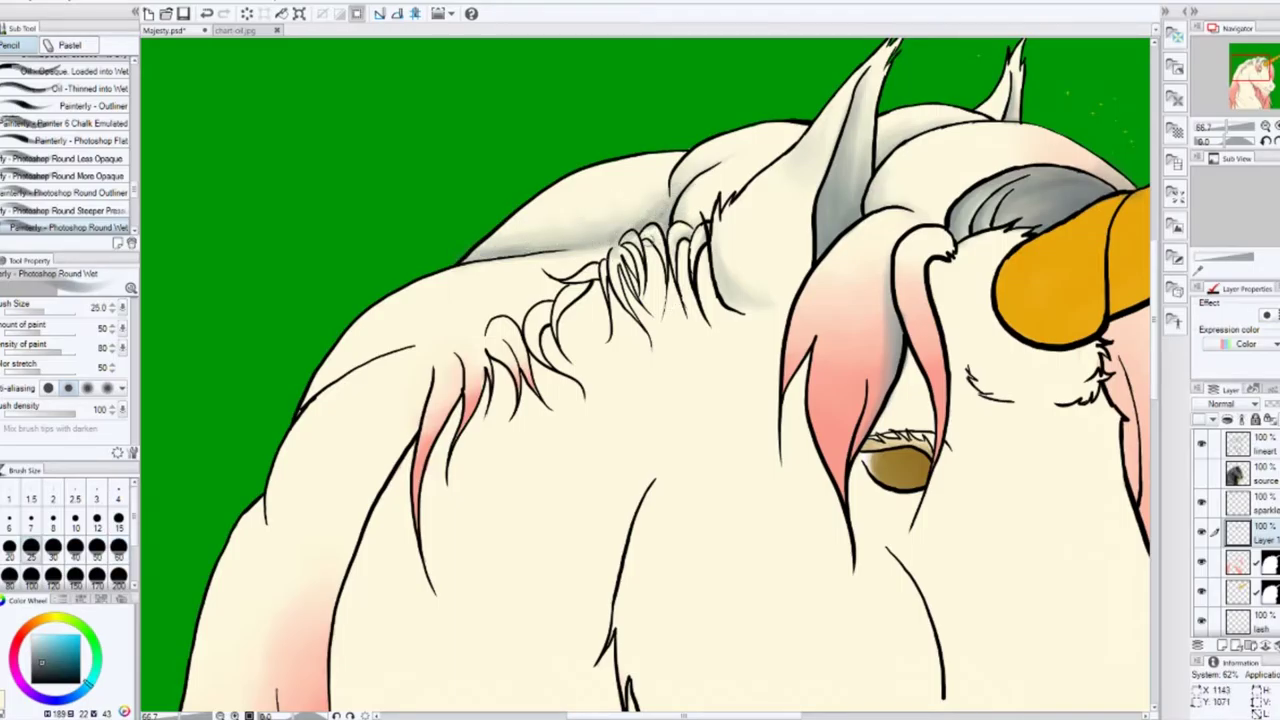
pyautogui.press('[')
pyautogui.press('[')
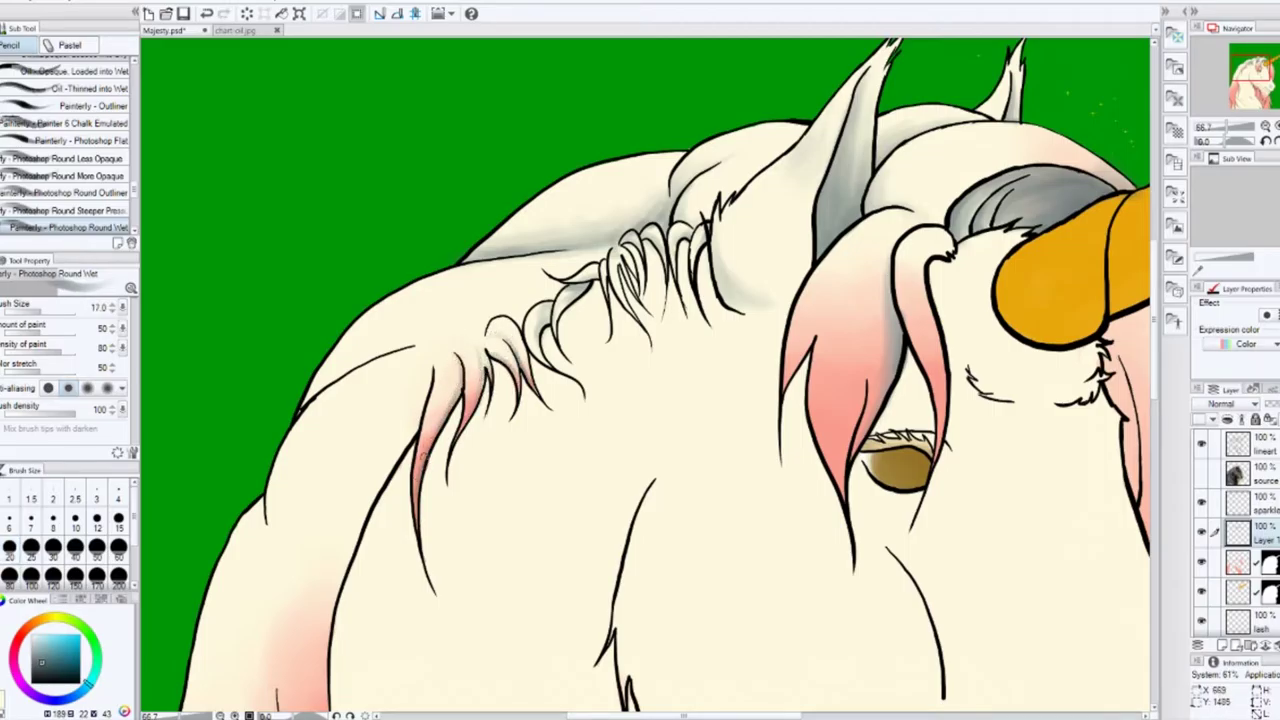
# Step: Shade the narrow back end of the middle mane lock where it tucks behind the neck hair
pyautogui.press(']')
pyautogui.press(']')
pyautogui.press(']')
pyautogui.press(']')
pyautogui.moveTo(355, 365)
pyautogui.mouseDown()
pyautogui.moveTo(310, 393)
pyautogui.moveTo(353, 336)
pyautogui.mouseUp()
# Step: Spread broad blue-gray shadow along the underside of the mane on the neck, refining the edges at brush size 25
pyautogui.press(']')
pyautogui.press(']')
pyautogui.press(']')
pyautogui.moveTo(400, 400)
pyautogui.mouseDown()
pyautogui.moveTo(324, 629)
pyautogui.moveTo(405, 422)
pyautogui.moveTo(463, 334)
pyautogui.moveTo(437, 344)
pyautogui.moveTo(503, 312)
pyautogui.moveTo(540, 269)
pyautogui.moveTo(495, 305)
pyautogui.mouseUp()
pyautogui.press('[')
pyautogui.press('[')
pyautogui.press('[')
pyautogui.press('[')
pyautogui.press('[')
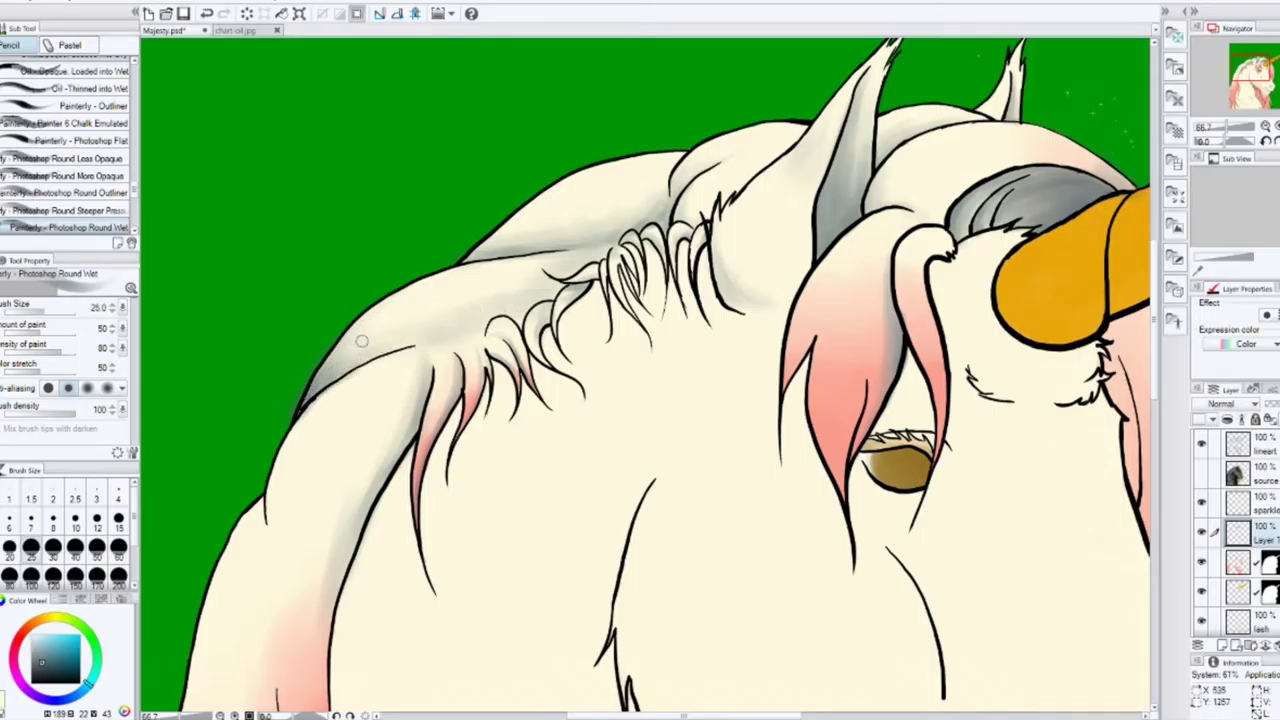
# Step: Mask the shading layer to the horse silhouette using the mask of a color layer below
pyautogui.press('w')
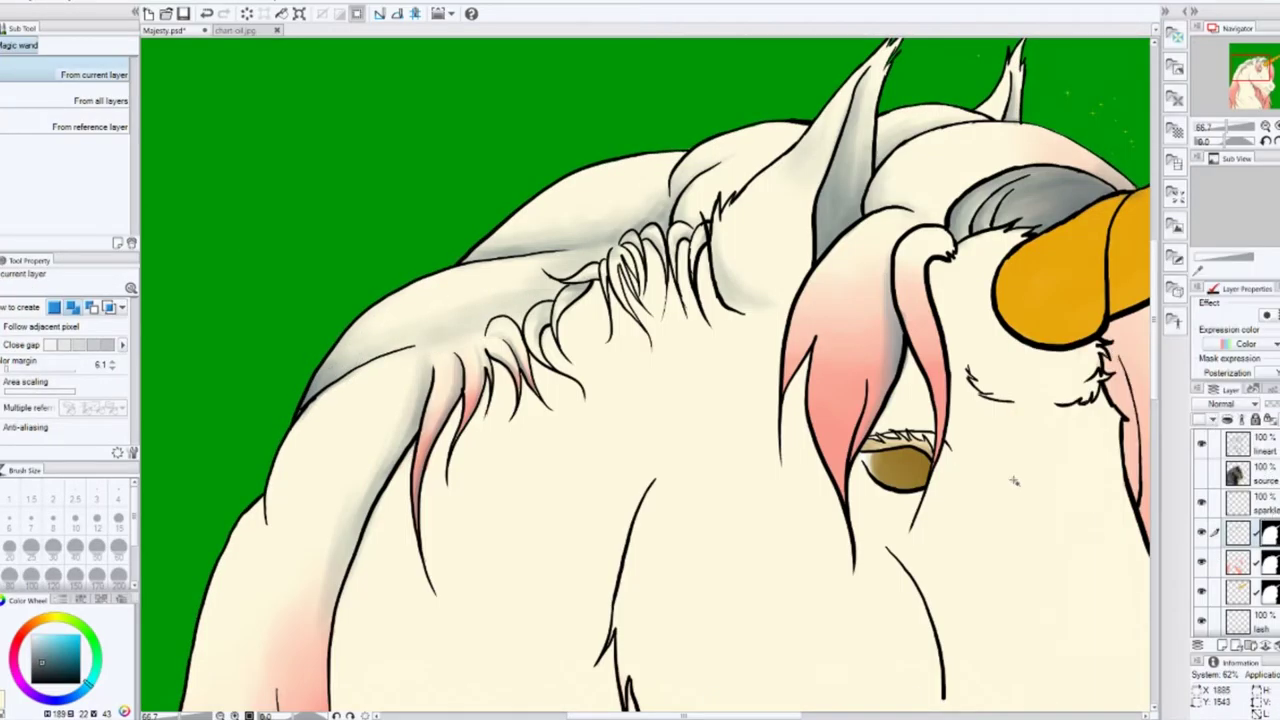
pyautogui.rightClick(1240, 575)
pyautogui.click(1136, 345)
pyautogui.click(437, 457)
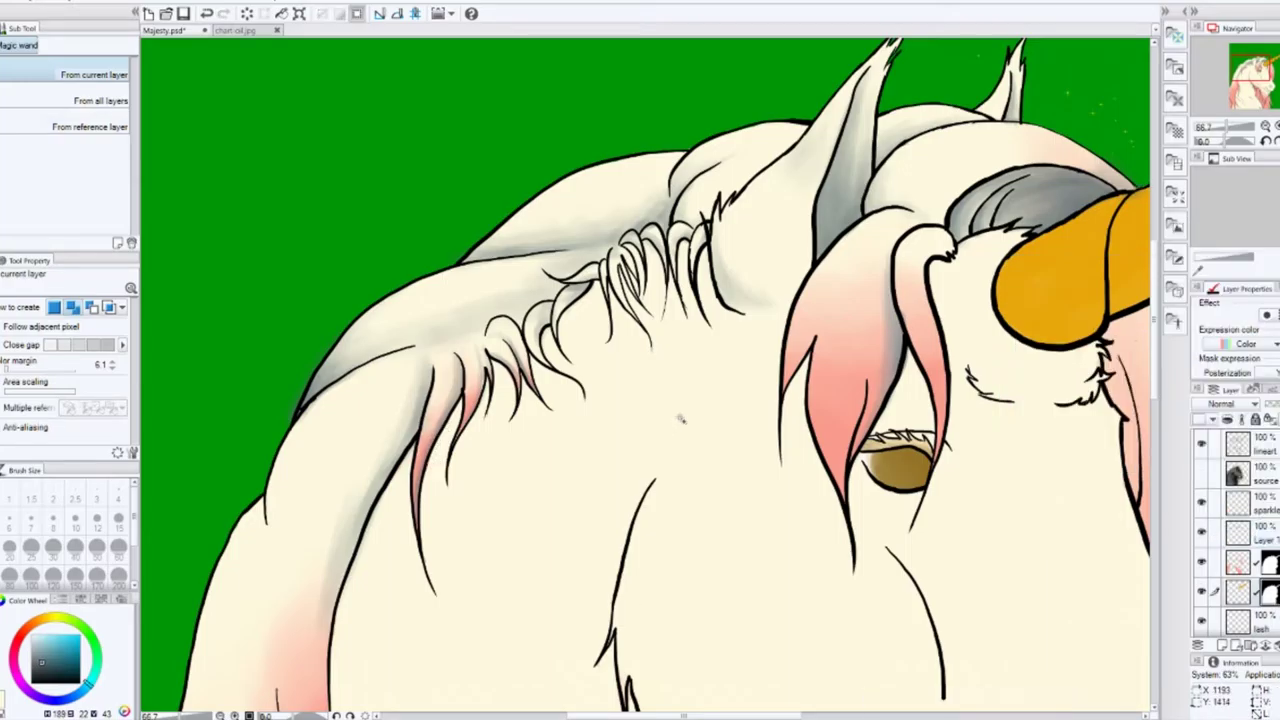
pyautogui.rightClick(1240, 532)
pyautogui.click(1041, 386)
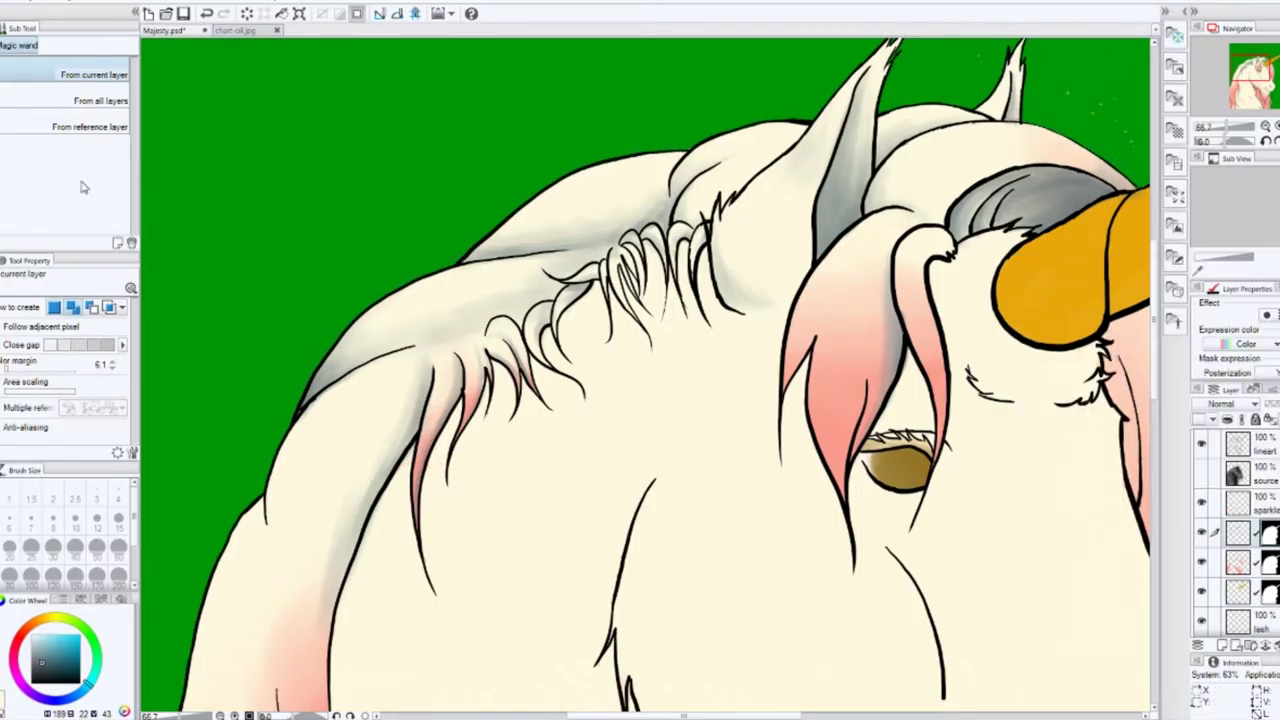
# Step: Deepen the shadow at the back end of the middle mane lock at brush size 30
pyautogui.press('p')
pyautogui.press(']')
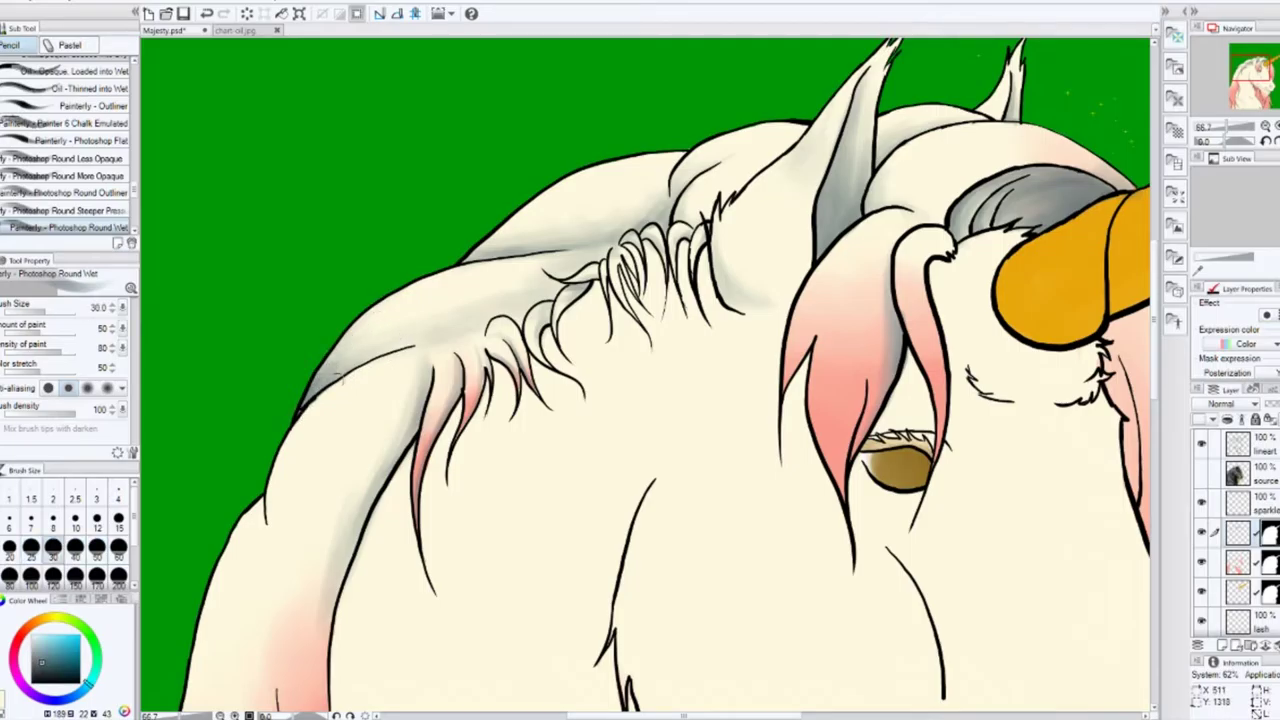
pyautogui.moveTo(355, 370)
pyautogui.mouseDown()
pyautogui.moveTo(312, 392)
pyautogui.moveTo(358, 364)
pyautogui.mouseUp()
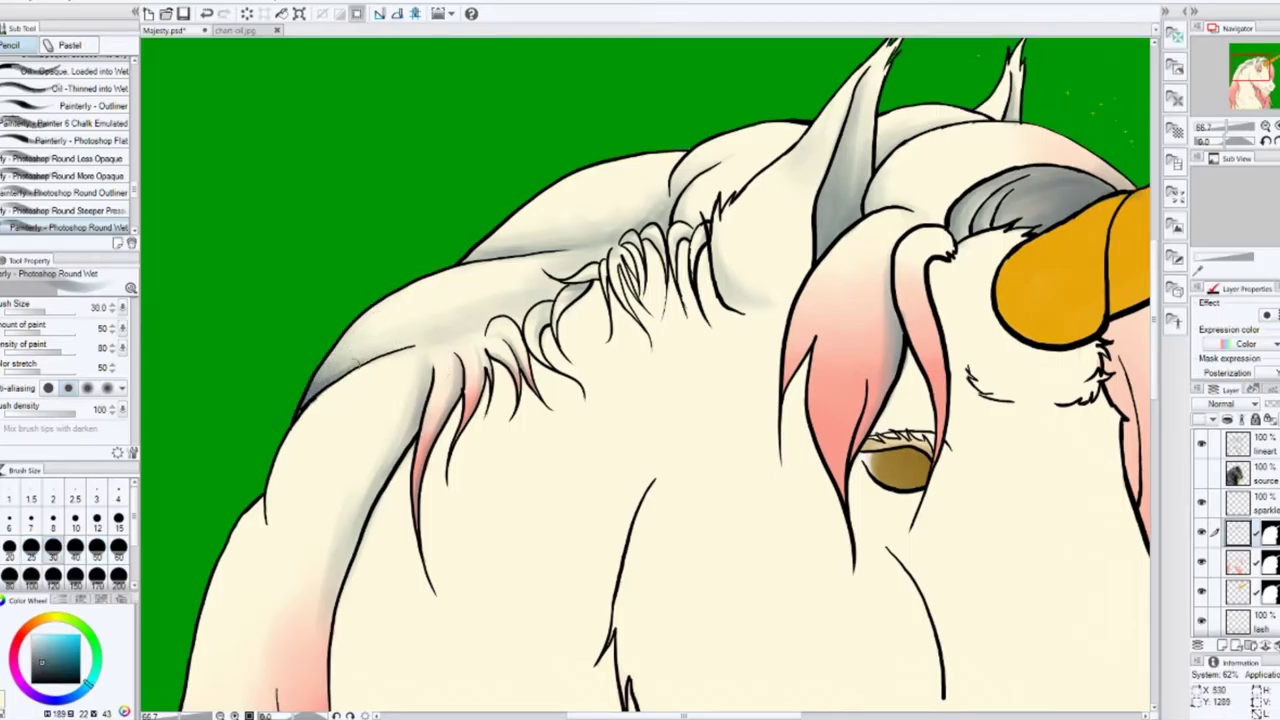
# Step: Refine the blue-gray shadow on the rear mane locks behind the ear at brush size 25
pyautogui.press(']')
pyautogui.press(']')
pyautogui.press(']')
pyautogui.press(']')
pyautogui.moveTo(470, 256)
pyautogui.mouseDown()
pyautogui.moveTo(530, 222)
pyautogui.moveTo(675, 187)
pyautogui.mouseUp()
pyautogui.press(']')
pyautogui.press(']')
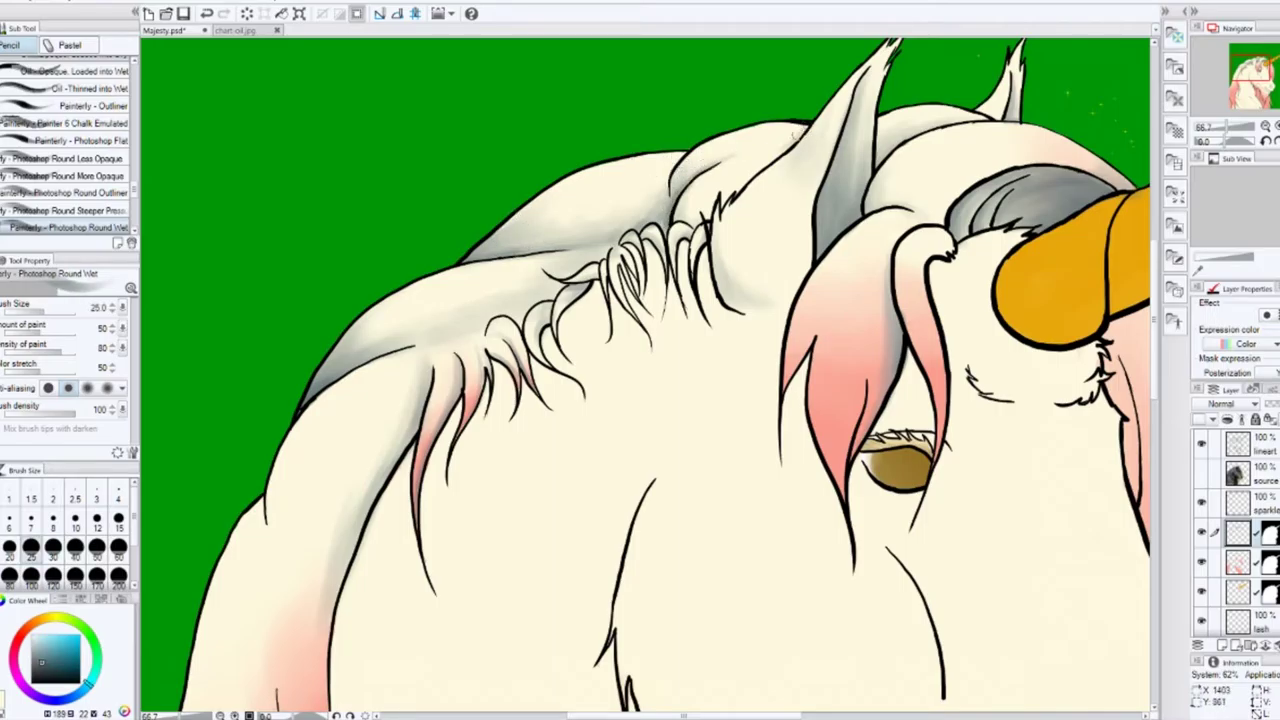
# Step: Shade the top and upper back edge of the lower mane lock on the neck at brush size 50
pyautogui.moveTo(400, 400); pyautogui.dragTo(660, 220)
pyautogui.press('[')
pyautogui.press('[')
pyautogui.press('[')
pyautogui.press('[')
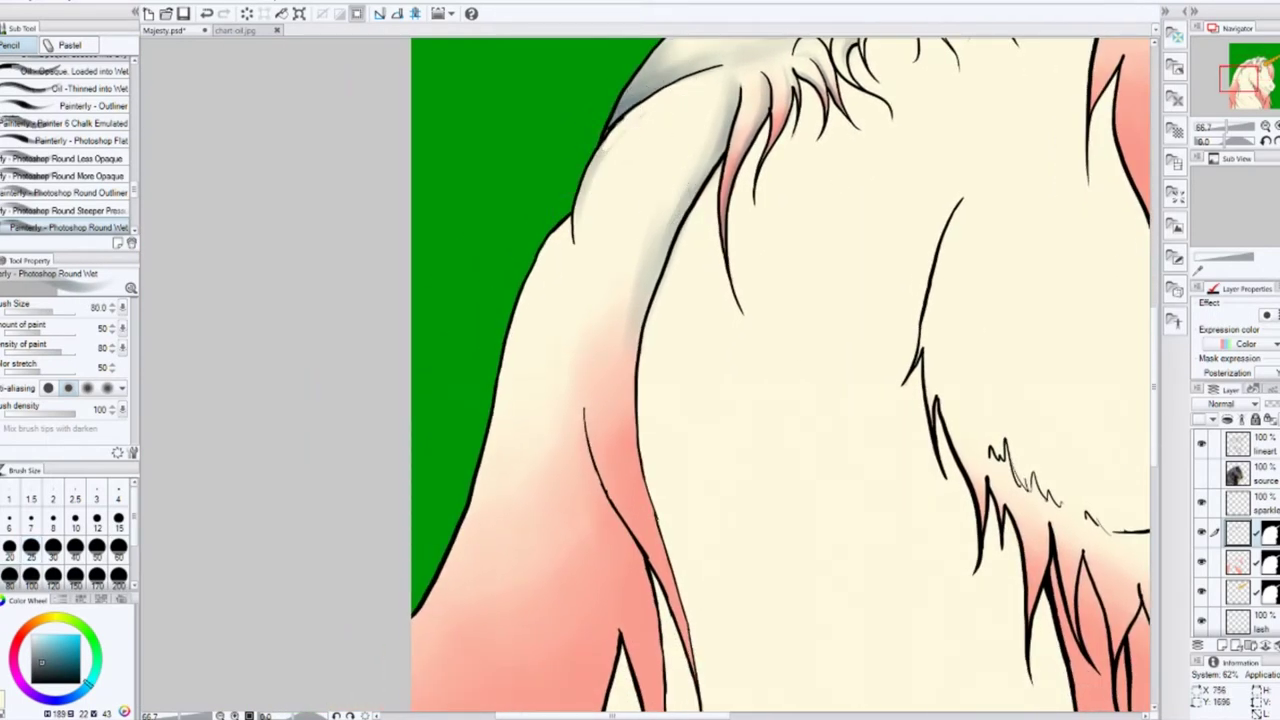
pyautogui.press(']')
pyautogui.press(']')
pyautogui.press(']')
pyautogui.press(']')
pyautogui.press(']')
pyautogui.press(']')
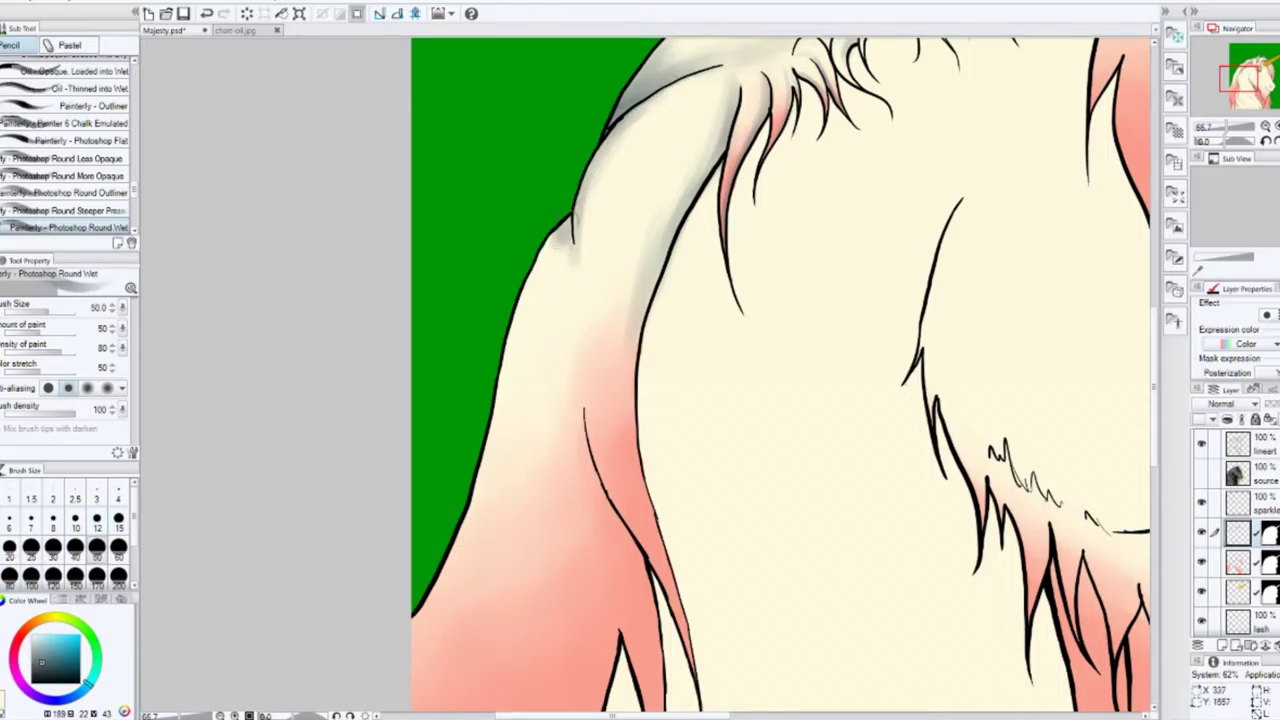
# Step: Extend the shadow down the mane's outer back edge to the canvas border at brush size 120
pyautogui.press(']')
pyautogui.press(']')
pyautogui.press(']')
pyautogui.press(']')
pyautogui.press(']')
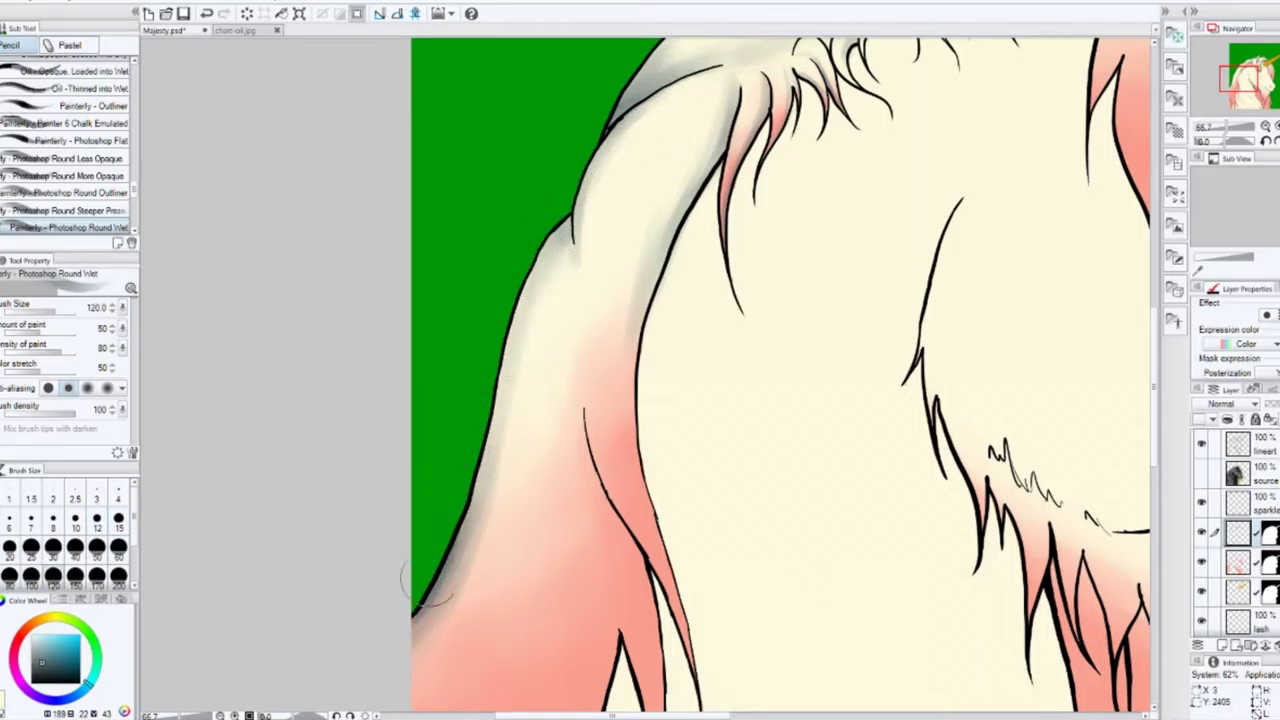
# Step: Blend the shadow along the mane's outer back edge with the Blend tool at size 100
pyautogui.press('j')
pyautogui.press('p')
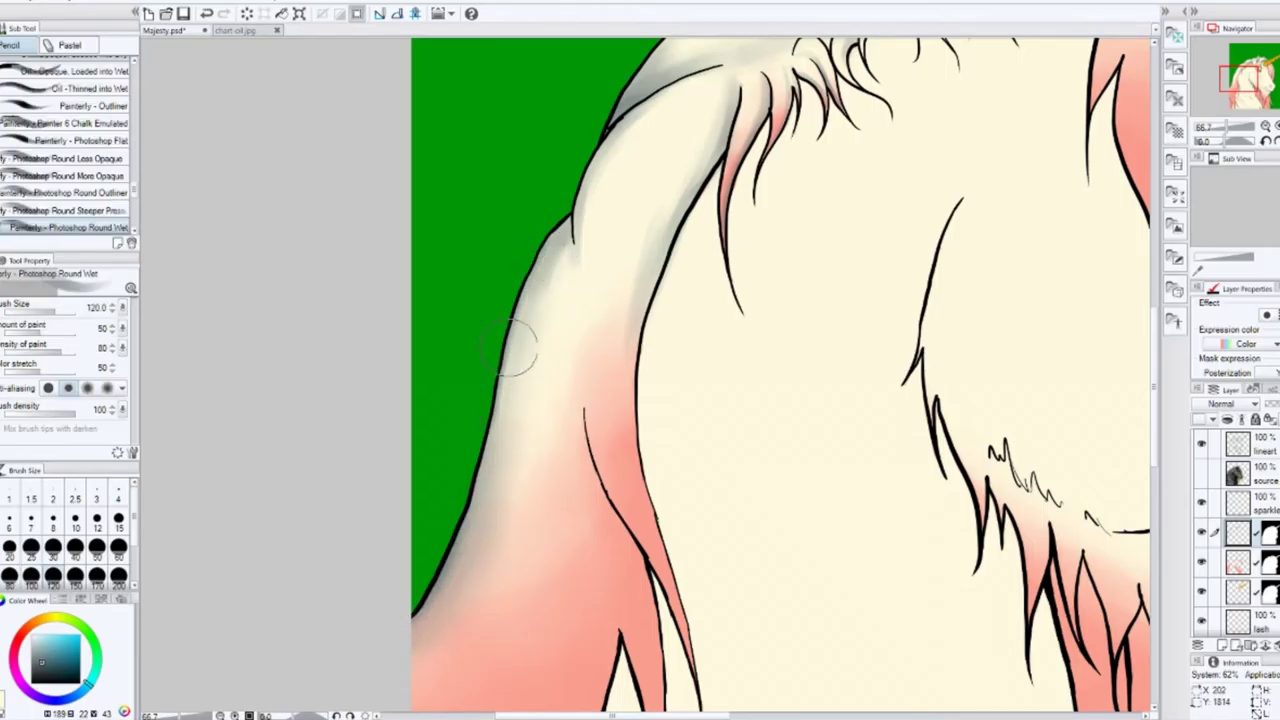
pyautogui.press('j')
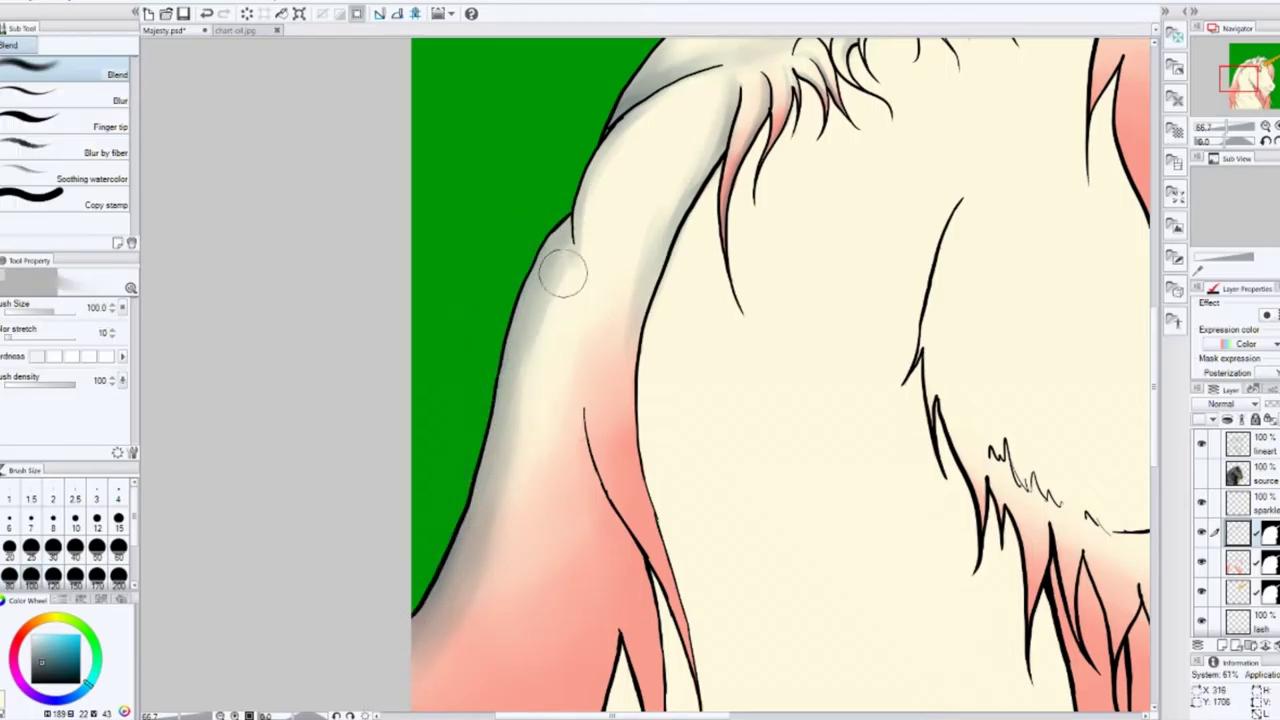
pyautogui.press('p')
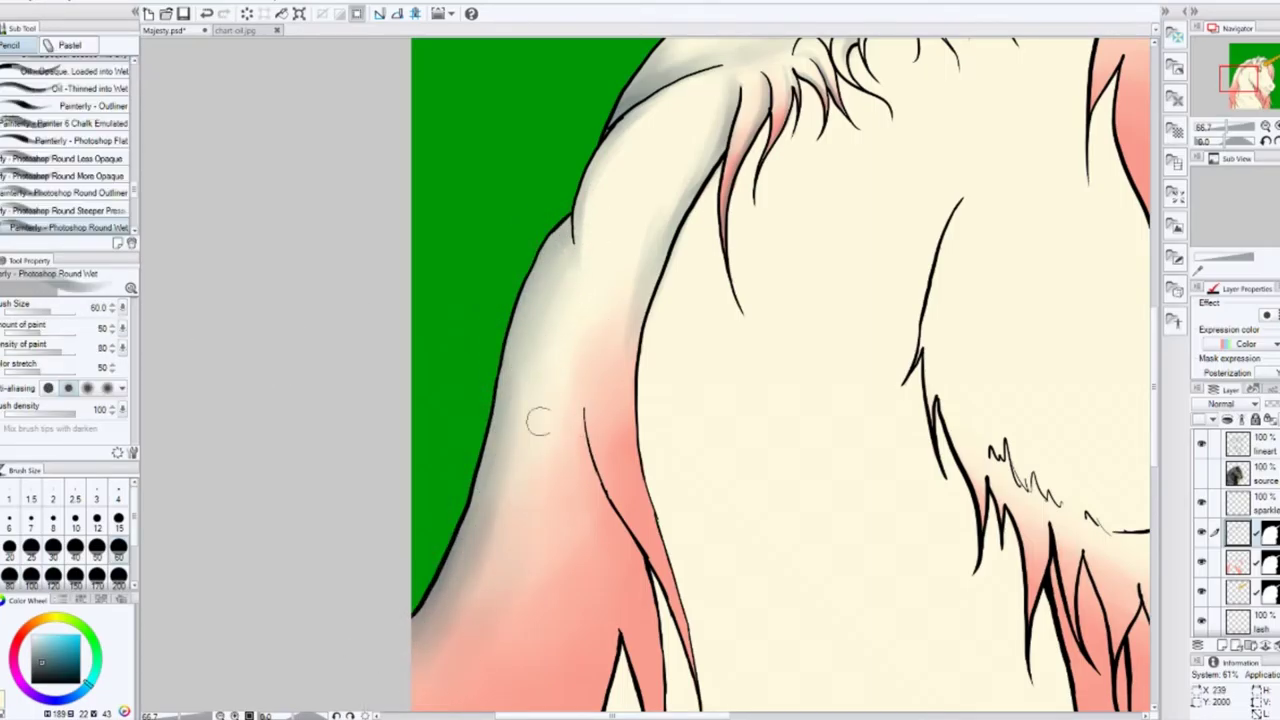
# Step: Shade along the split lines of the pink mane strands beside the neck at brush size 40
pyautogui.scroll(-3, 578, 425)
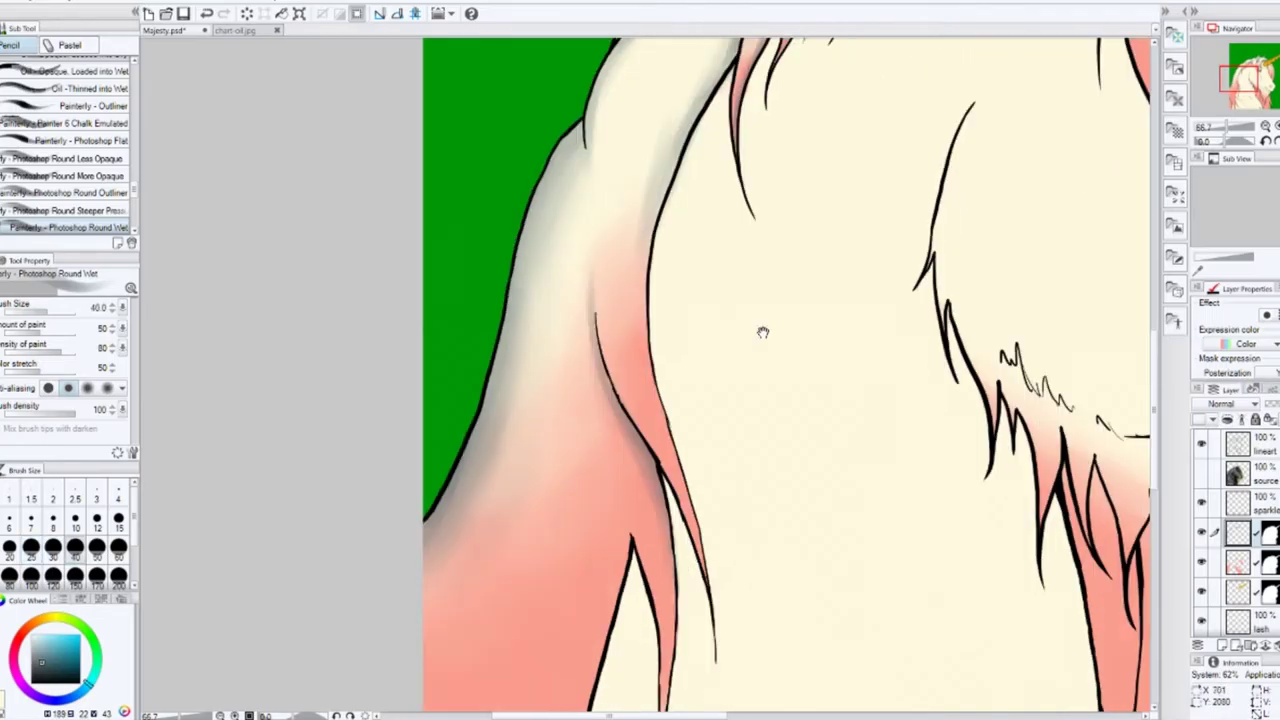
pyautogui.moveTo(621, 405); pyautogui.dragTo(623, 586)
pyautogui.scroll(-3, 600, 400)
# Step: Paint long shadow streaks down the middle of the lower pink mane toward its strand tips
pyautogui.press(']')
pyautogui.press(']')
pyautogui.press(']')
pyautogui.press(']')
pyautogui.moveTo(571, 197)
pyautogui.mouseDown()
pyautogui.moveTo(578, 455)
pyautogui.moveTo(598, 566)
pyautogui.mouseUp()
pyautogui.press('[')
pyautogui.press('[')
pyautogui.press('[')
pyautogui.moveTo(577, 423); pyautogui.dragTo(612, 670)
# Step: Shade the edges of the lowest mane strands near the canvas bottom at brush size 25
pyautogui.scroll(-3, 612, 670)
pyautogui.press('[')
pyautogui.press('[')
pyautogui.press('[')
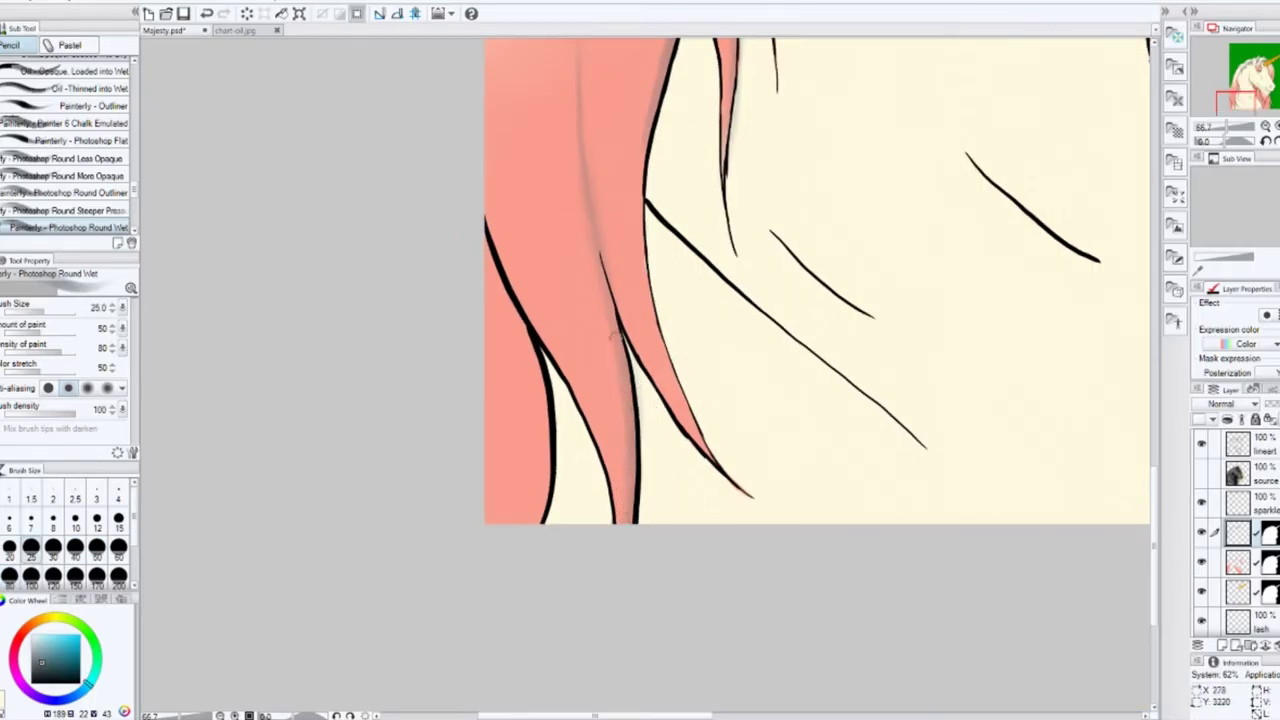
pyautogui.moveTo(480, 245); pyautogui.dragTo(540, 390)
pyautogui.moveTo(495, 280)
pyautogui.mouseDown()
pyautogui.moveTo(514, 471)
pyautogui.moveTo(531, 429)
pyautogui.mouseUp()
# Step: Add fine shadow streaks to the neck mane locks and the forelock at brush sizes 15 to 20
pyautogui.press(']')
pyautogui.press(']')
pyautogui.press(']')
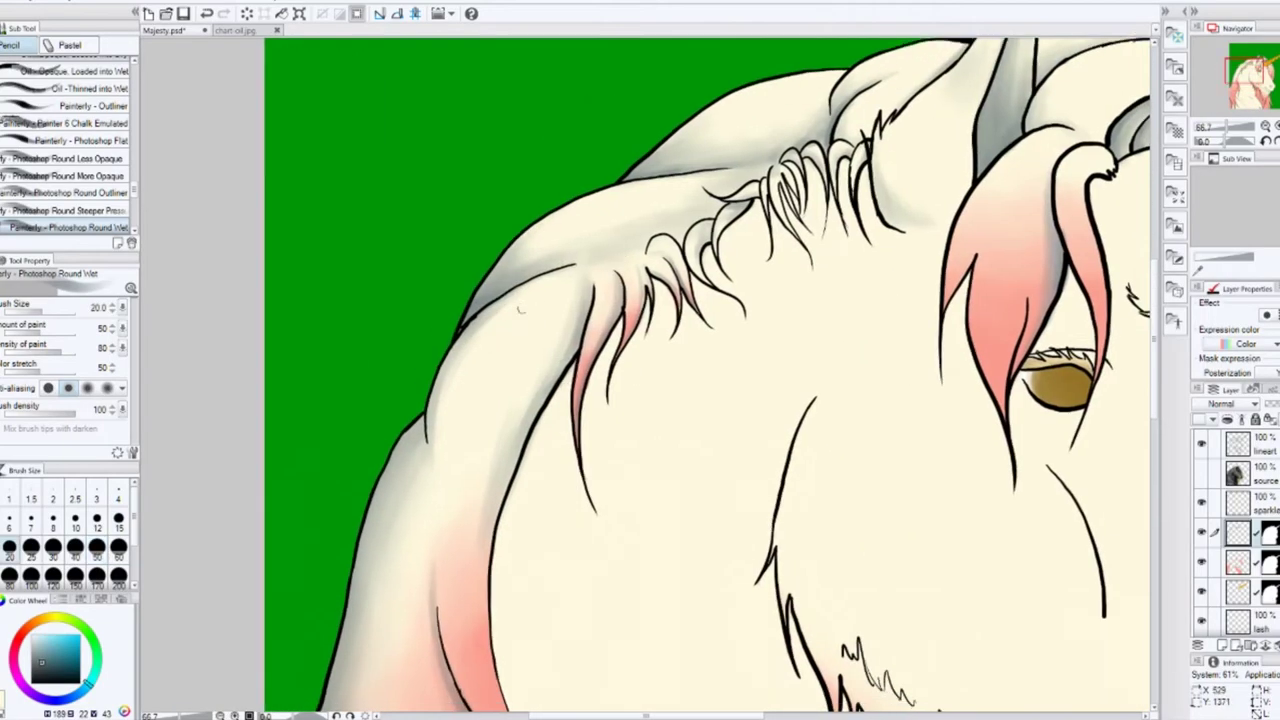
pyautogui.press('[')
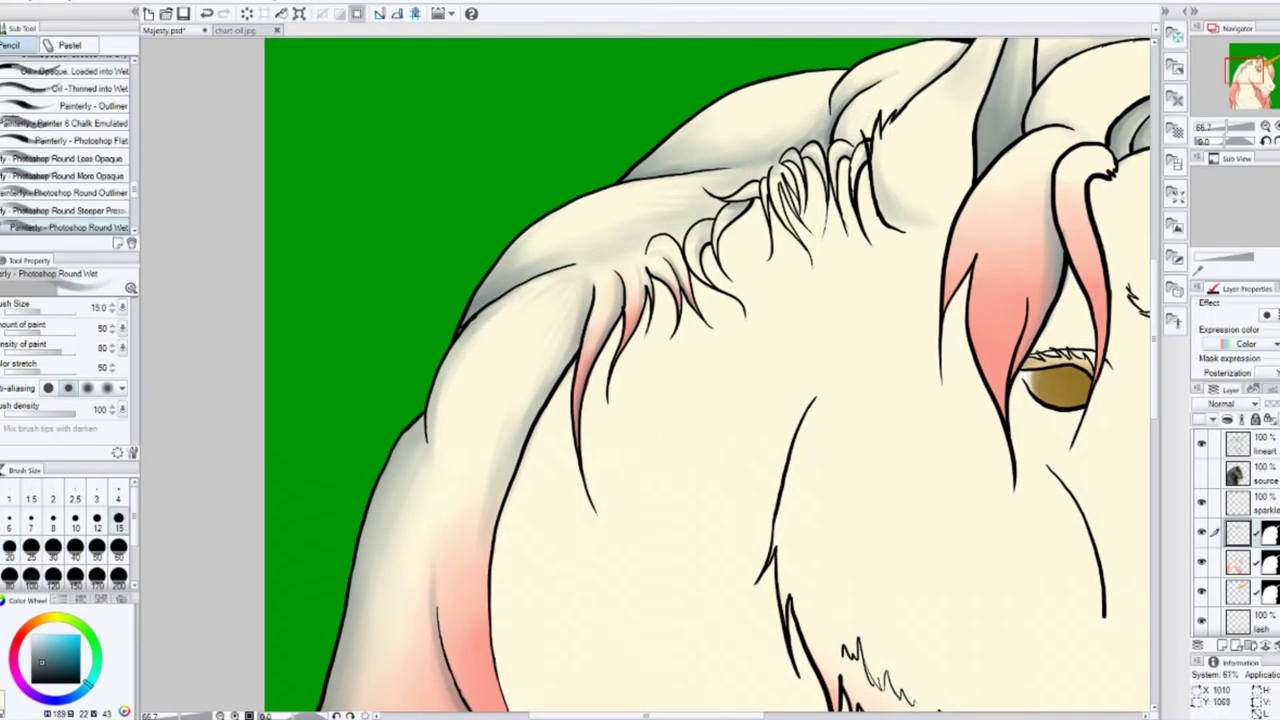
pyautogui.moveTo(662, 412); pyautogui.dragTo(722, 290)
pyautogui.scroll(2, 568, 297)
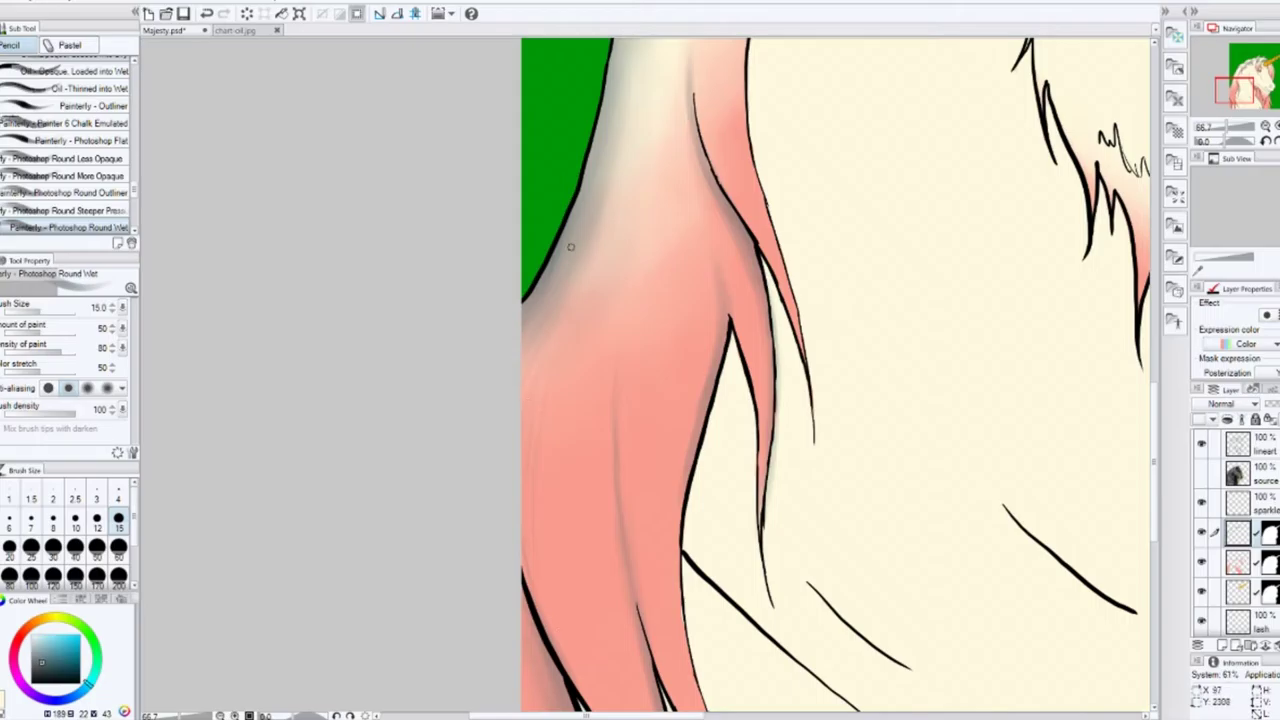
pyautogui.scroll(2, 767, 404)
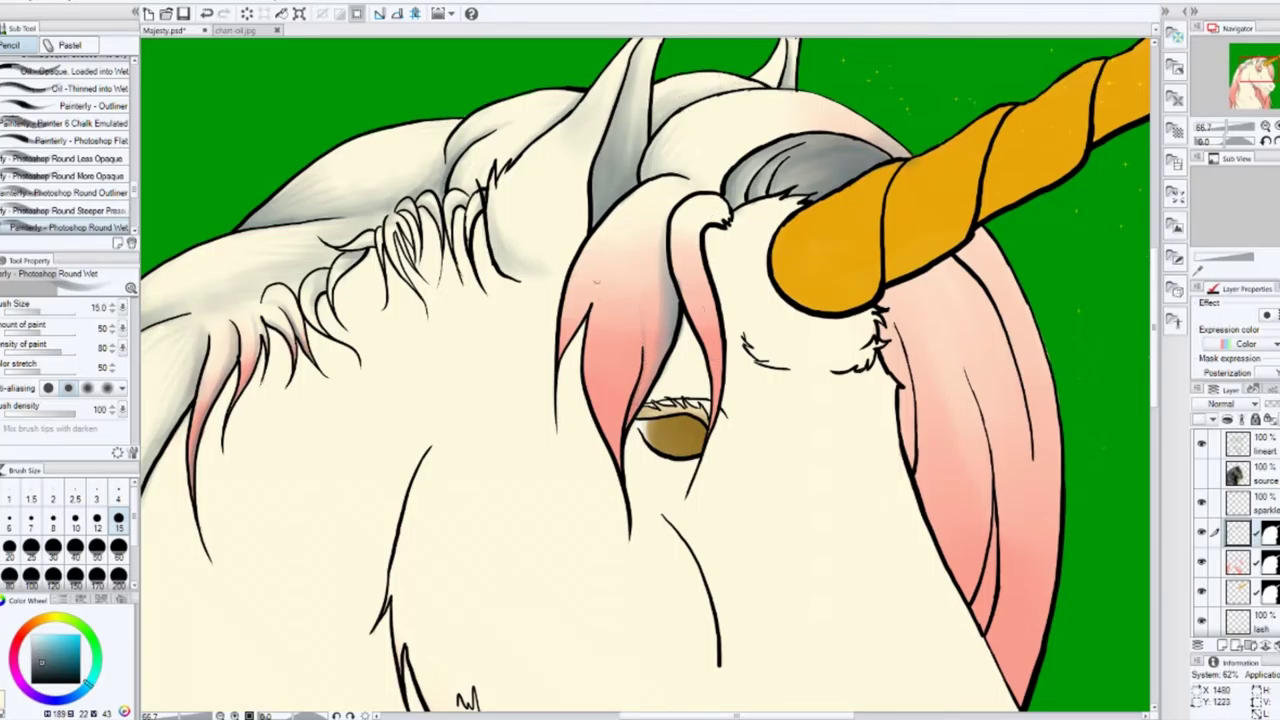
pyautogui.press(']')
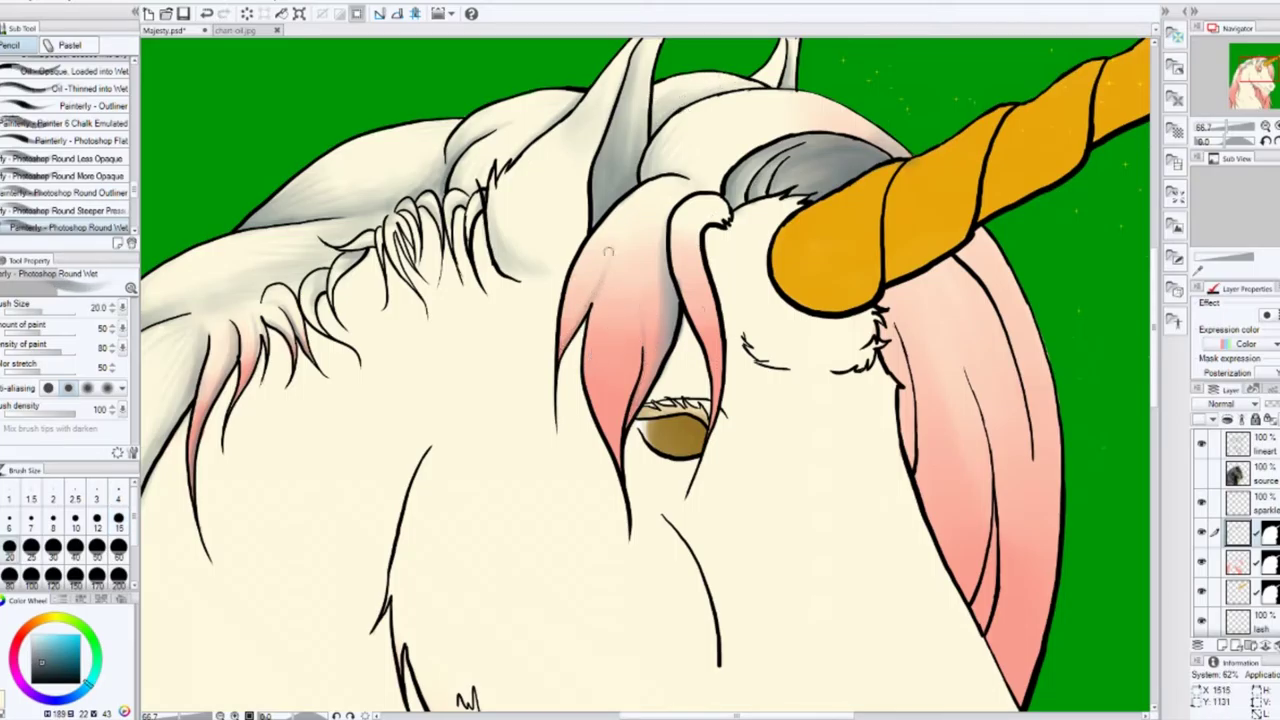
# Step: Lay broad blue-gray shadow over the far mane behind the horn and face, using brush size 80
pyautogui.moveTo(732, 314); pyautogui.dragTo(487, 279)
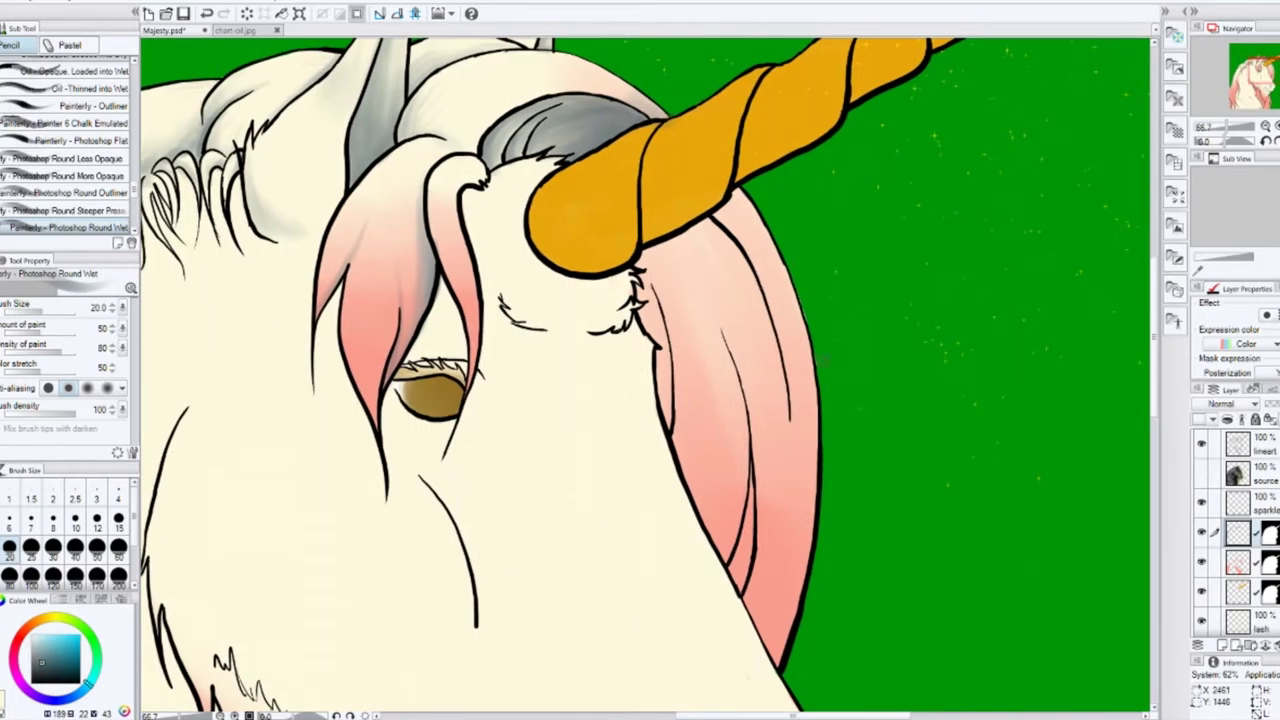
pyautogui.press(']')
pyautogui.press(']')
pyautogui.press(']')
pyautogui.moveTo(735, 225)
pyautogui.mouseDown()
pyautogui.moveTo(732, 212)
pyautogui.moveTo(760, 420)
pyautogui.moveTo(740, 600)
pyautogui.moveTo(635, 265)
pyautogui.moveTo(690, 235)
pyautogui.moveTo(760, 320)
pyautogui.mouseUp()
pyautogui.press(']')
pyautogui.press(']')
pyautogui.press(']')
pyautogui.press(']')
pyautogui.moveTo(700, 250)
pyautogui.mouseDown()
pyautogui.moveTo(690, 240)
pyautogui.moveTo(740, 300)
pyautogui.moveTo(751, 451)
pyautogui.moveTo(715, 380)
pyautogui.mouseUp()
pyautogui.press('[')
pyautogui.press('[')
pyautogui.press('[')
pyautogui.press('[')
pyautogui.press('[')
pyautogui.press('[')
pyautogui.press('[')
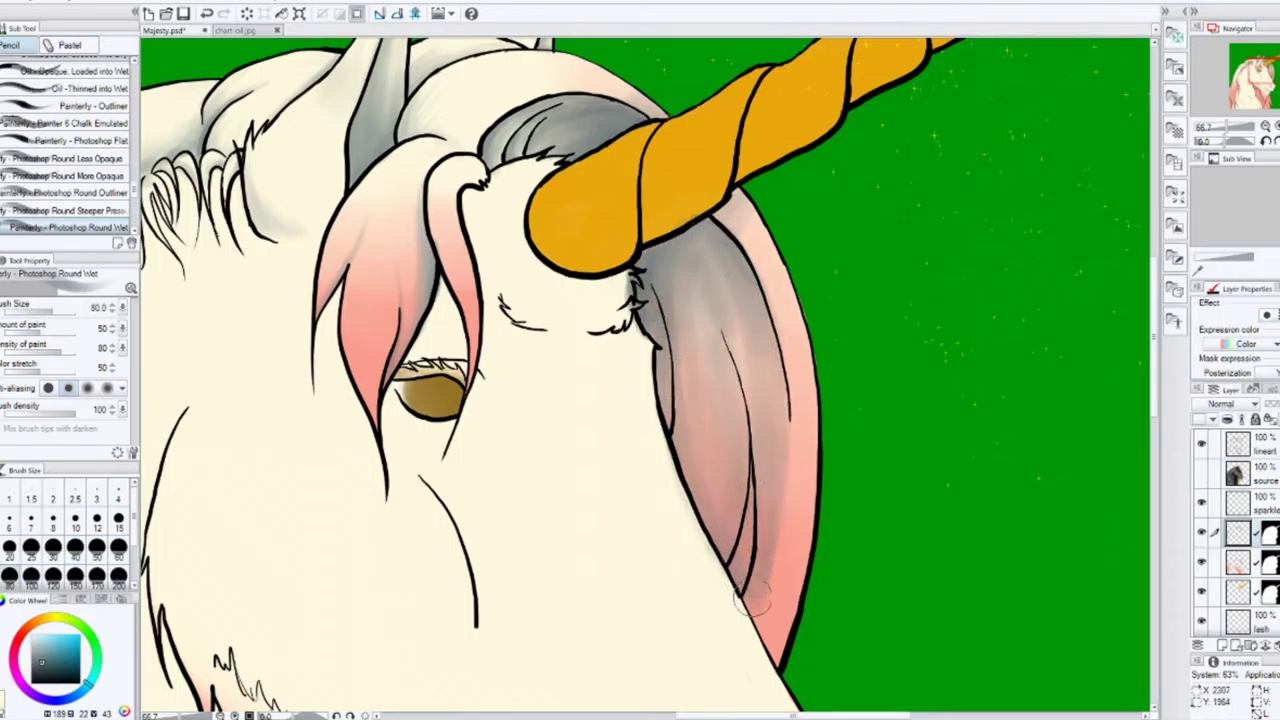
# Step: Deepen the shadows along the far mane's strand lines and at its lower end behind the nose bridge
pyautogui.moveTo(750, 470); pyautogui.dragTo(745, 590)
pyautogui.moveTo(668, 340)
pyautogui.mouseDown()
pyautogui.moveTo(655, 285)
pyautogui.moveTo(668, 418)
pyautogui.mouseUp()
pyautogui.press(']')
pyautogui.press(']')
pyautogui.press(']')
pyautogui.moveTo(705, 280); pyautogui.dragTo(740, 418)
pyautogui.moveTo(735, 364); pyautogui.dragTo(748, 446)
pyautogui.moveTo(709, 238)
pyautogui.mouseDown()
pyautogui.moveTo(750, 300)
pyautogui.moveTo(765, 420)
pyautogui.mouseUp()
pyautogui.moveTo(765, 480); pyautogui.dragTo(770, 680)
# Step: Paint fine hair streaks through the far mane's shading at brush sizes 20 and 17
pyautogui.press('[')
pyautogui.press('[')
pyautogui.press('[')
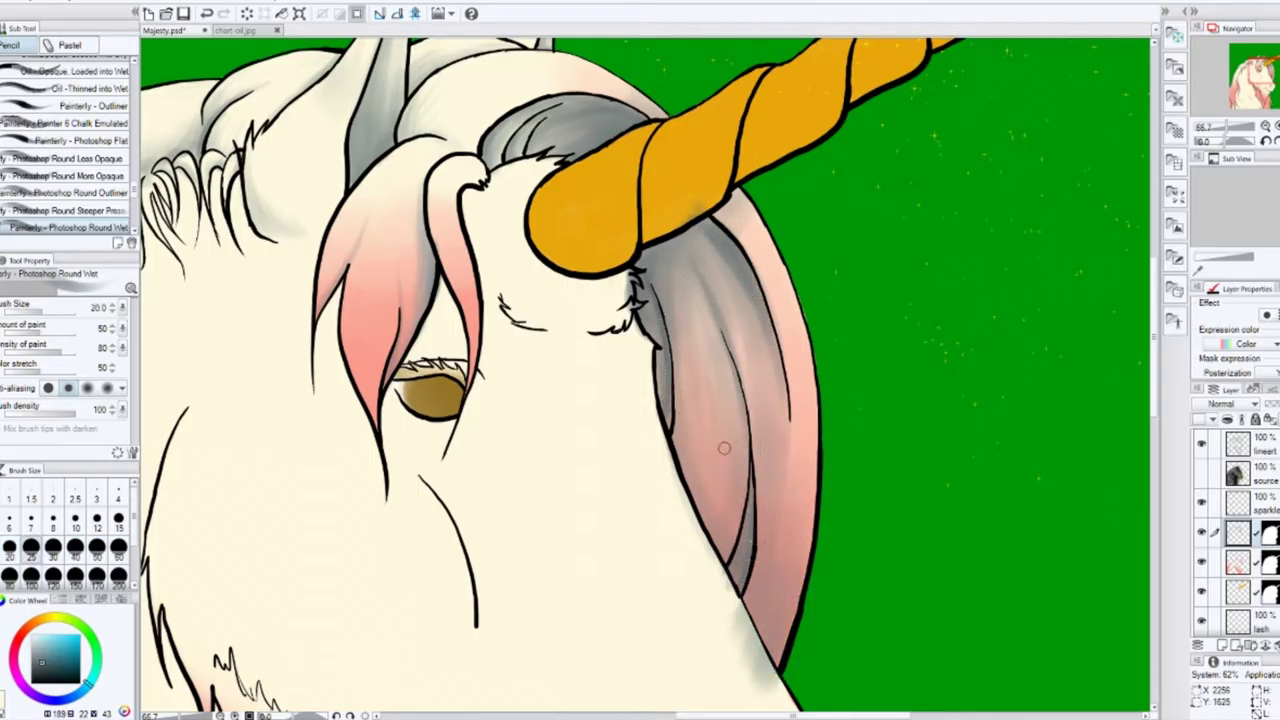
pyautogui.press('[')
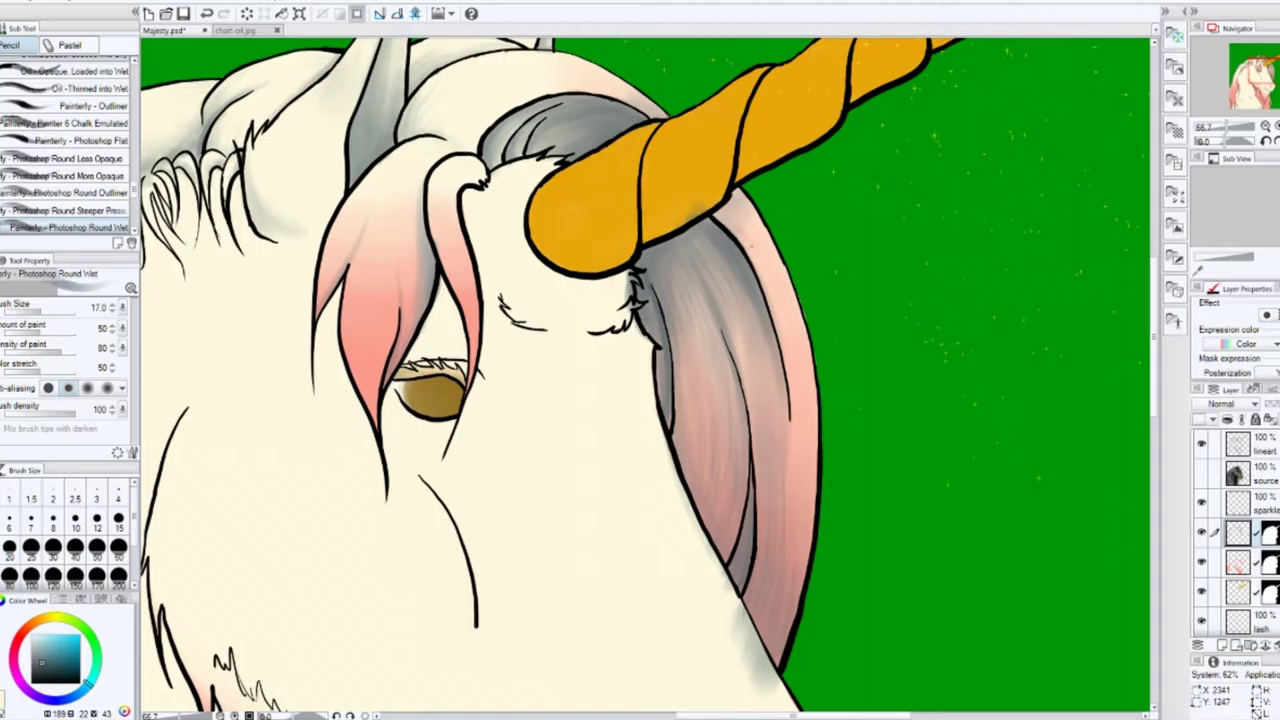
# Step: Lay dark blue-gray shadow on the pink hair hanging below the jaw fur
pyautogui.scroll(2, 675, 312)
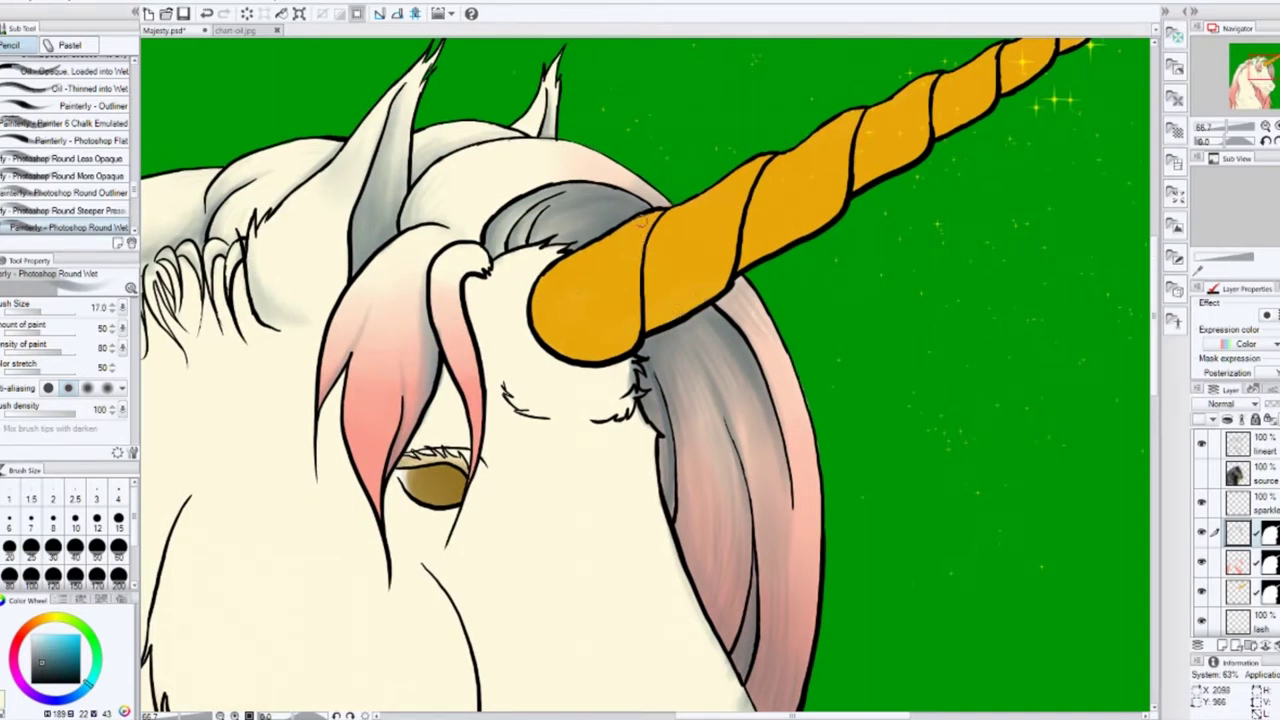
pyautogui.scroll(-7, 651, 432)
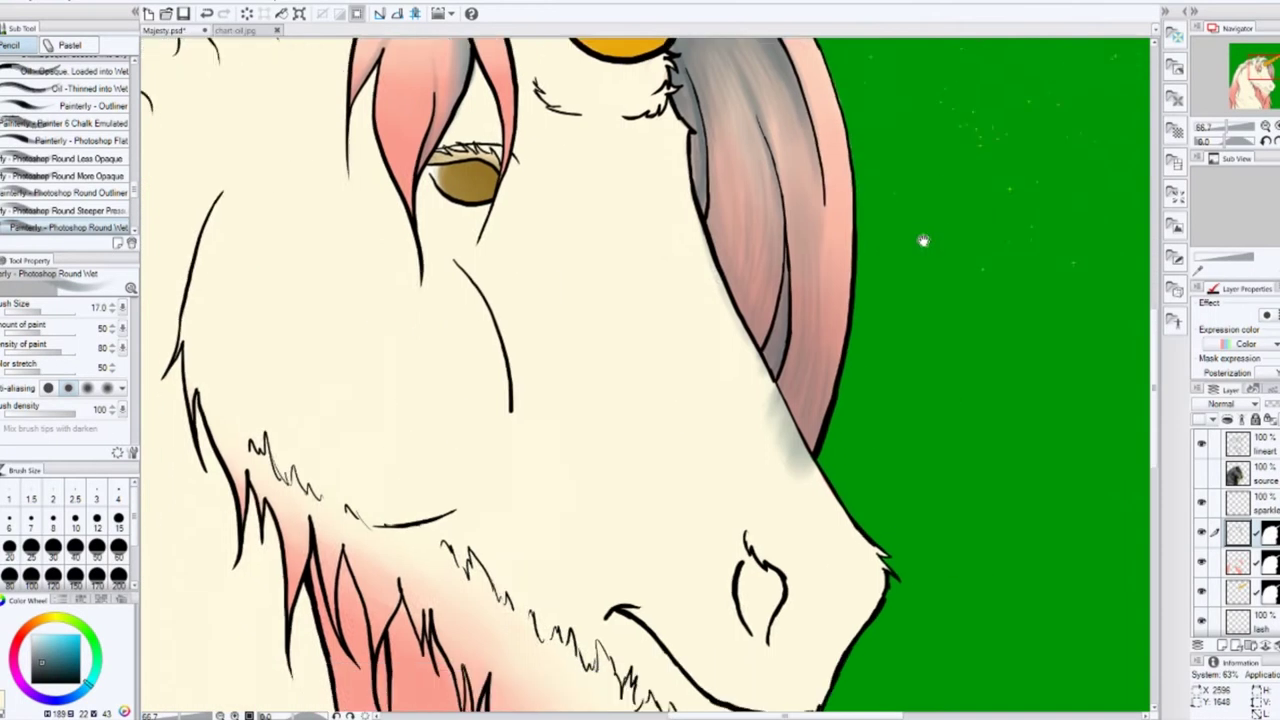
pyautogui.moveTo(519, 426)
pyautogui.mouseDown()
pyautogui.moveTo(777, 266)
pyautogui.moveTo(720, 95)
pyautogui.mouseUp()
pyautogui.click(476, 215)
pyautogui.moveTo(476, 215); pyautogui.dragTo(650, 440)
pyautogui.moveTo(845, 460); pyautogui.dragTo(850, 540)
pyautogui.moveTo(490, 275); pyautogui.dragTo(630, 520)
pyautogui.moveTo(500, 310)
pyautogui.mouseDown()
pyautogui.moveTo(661, 445)
pyautogui.moveTo(530, 528)
pyautogui.mouseUp()
# Step: Extend the shadow along the throat hair and under the chin at brush size 120
pyautogui.scroll(-7, 530, 528)
pyautogui.moveTo(650, 420); pyautogui.dragTo(565, 160)
pyautogui.moveTo(620, 370); pyautogui.dragTo(545, 90)
pyautogui.scroll(3, 545, 90)
pyautogui.moveTo(760, 330); pyautogui.dragTo(706, 452)
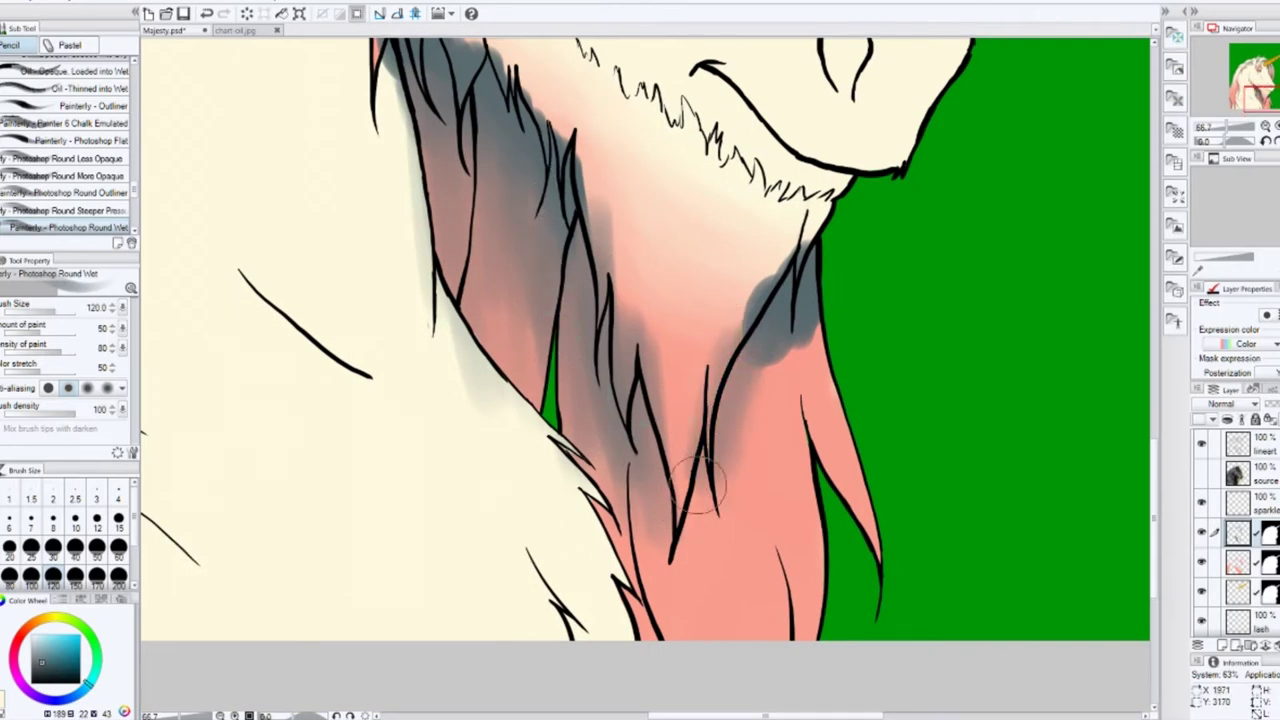
# Step: Spread a gray tint over the lower pink strands below the throat and chin, finishing at brush size 50
pyautogui.moveTo(715, 370); pyautogui.dragTo(600, 600)
pyautogui.moveTo(600, 440); pyautogui.dragTo(800, 620)
pyautogui.moveTo(810, 400); pyautogui.dragTo(870, 550)
pyautogui.click(97, 546)
pyautogui.moveTo(830, 290); pyautogui.dragTo(800, 440)
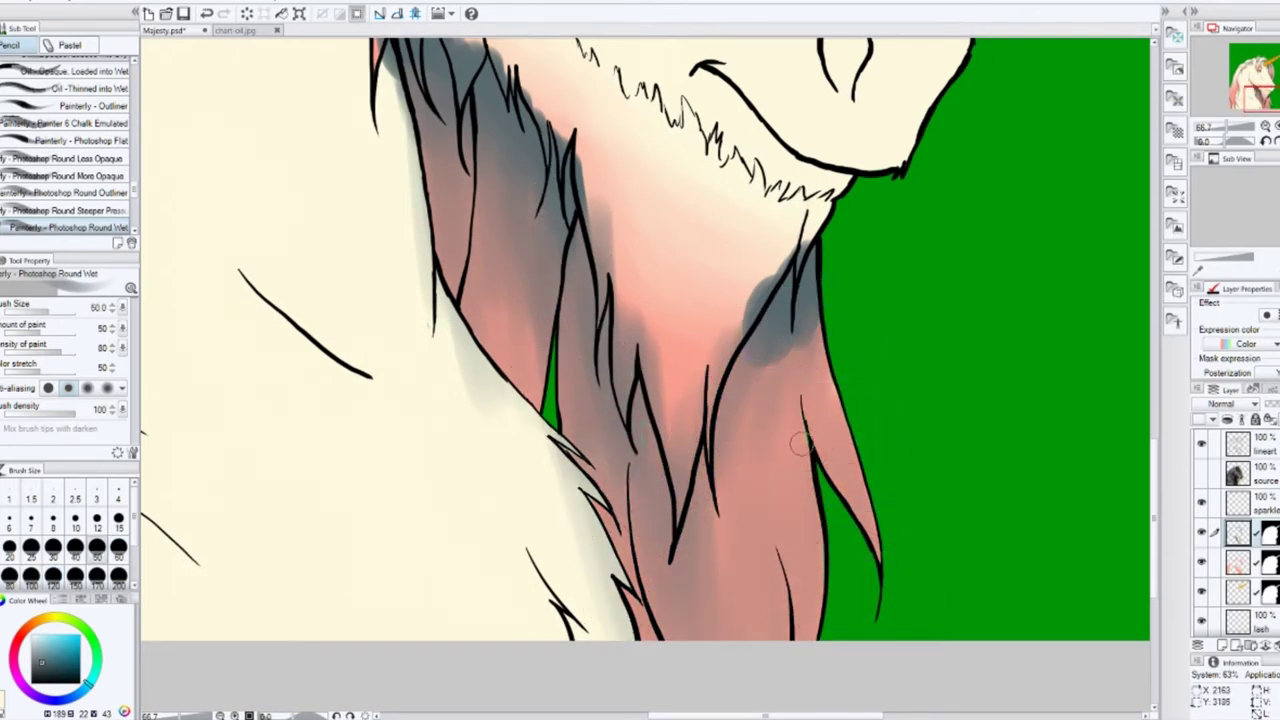
# Step: Smooth the gray shading on the front strands below the chin with a larger brush, ending at brush size 17
pyautogui.click(97, 517)
pyautogui.press(']')
pyautogui.press(']')
pyautogui.press(']')
pyautogui.press(']')
pyautogui.press(']')
pyautogui.press(']')
pyautogui.press(']')
pyautogui.press(']')
pyautogui.press(']')
pyautogui.press(']')
pyautogui.press(']')
pyautogui.press(']')
pyautogui.press(']')
pyautogui.press(']')
pyautogui.moveTo(790, 360)
pyautogui.mouseDown()
pyautogui.moveTo(753, 442)
pyautogui.moveTo(794, 352)
pyautogui.moveTo(854, 543)
pyautogui.mouseUp()
pyautogui.press('[')
pyautogui.press('[')
pyautogui.press('[')
pyautogui.press('[')
pyautogui.press('[')
pyautogui.press('[')
pyautogui.press('[')
pyautogui.press('[')
pyautogui.press('[')
pyautogui.press('[')
pyautogui.press('[')
pyautogui.press('[')
pyautogui.press('[')
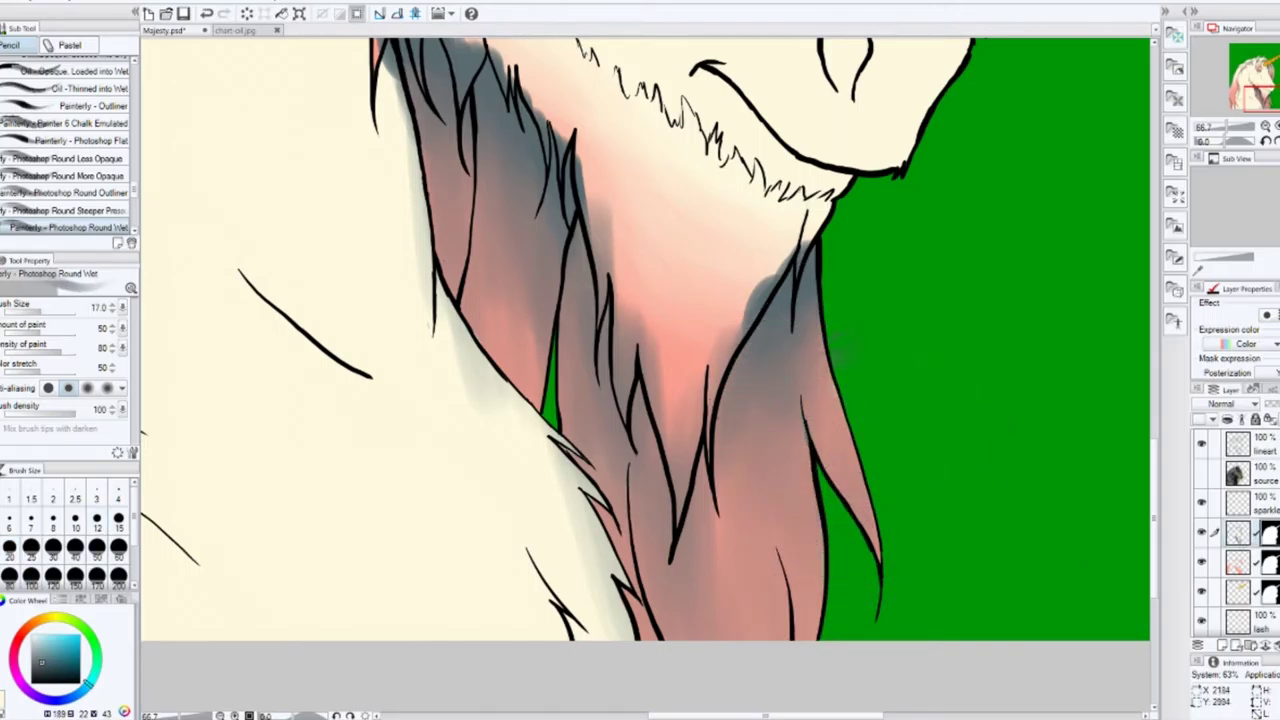
# Step: Darken the narrow rear hair strand under the jaw at brush size 50
pyautogui.scroll(3, 805, 473)
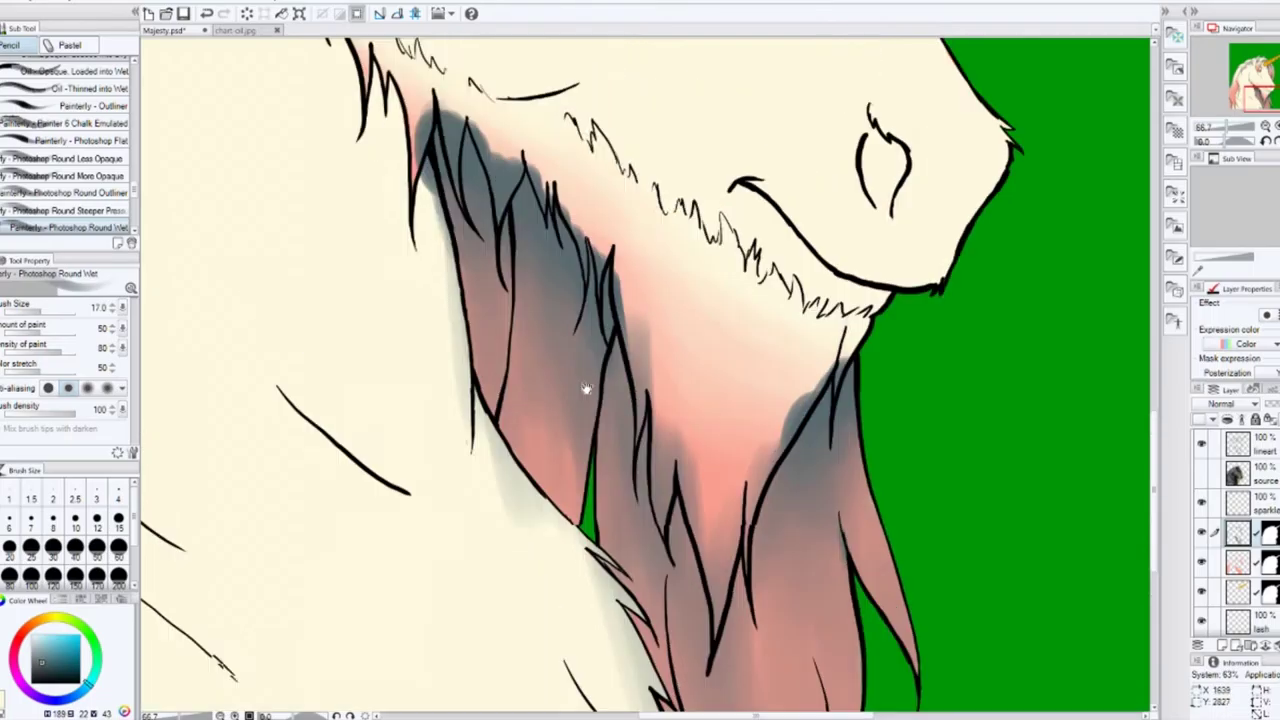
pyautogui.press(']')
pyautogui.press(']')
pyautogui.press(']')
pyautogui.press(']')
pyautogui.press(']')
pyautogui.moveTo(510, 250); pyautogui.dragTo(500, 400)
pyautogui.moveTo(460, 230); pyautogui.dragTo(490, 388)
pyautogui.moveTo(505, 258); pyautogui.dragTo(495, 422)
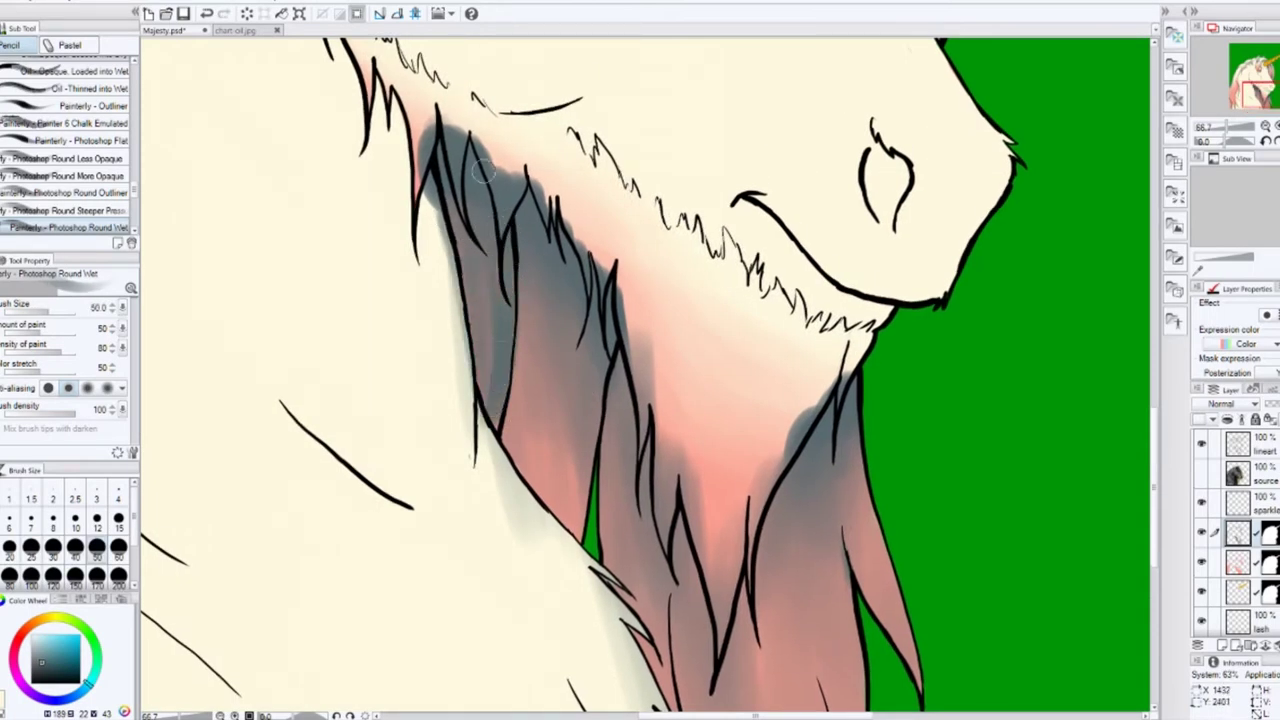
# Step: Deepen the shadow along the strand edge above the green gap in the throat hair with a smaller brush
pyautogui.press('[')
pyautogui.press('[')
pyautogui.press('[')
pyautogui.moveTo(625, 330); pyautogui.dragTo(605, 565)
pyautogui.moveTo(620, 366); pyautogui.dragTo(606, 565)
# Step: Extend the gray shading down the rear edge of the lower strands below the chin at brush size 30
pyautogui.scroll(-3, 711, 417)
pyautogui.press(']')
pyautogui.press(']')
pyautogui.press(']')
pyautogui.press(']')
pyautogui.press(']')
pyautogui.press(']')
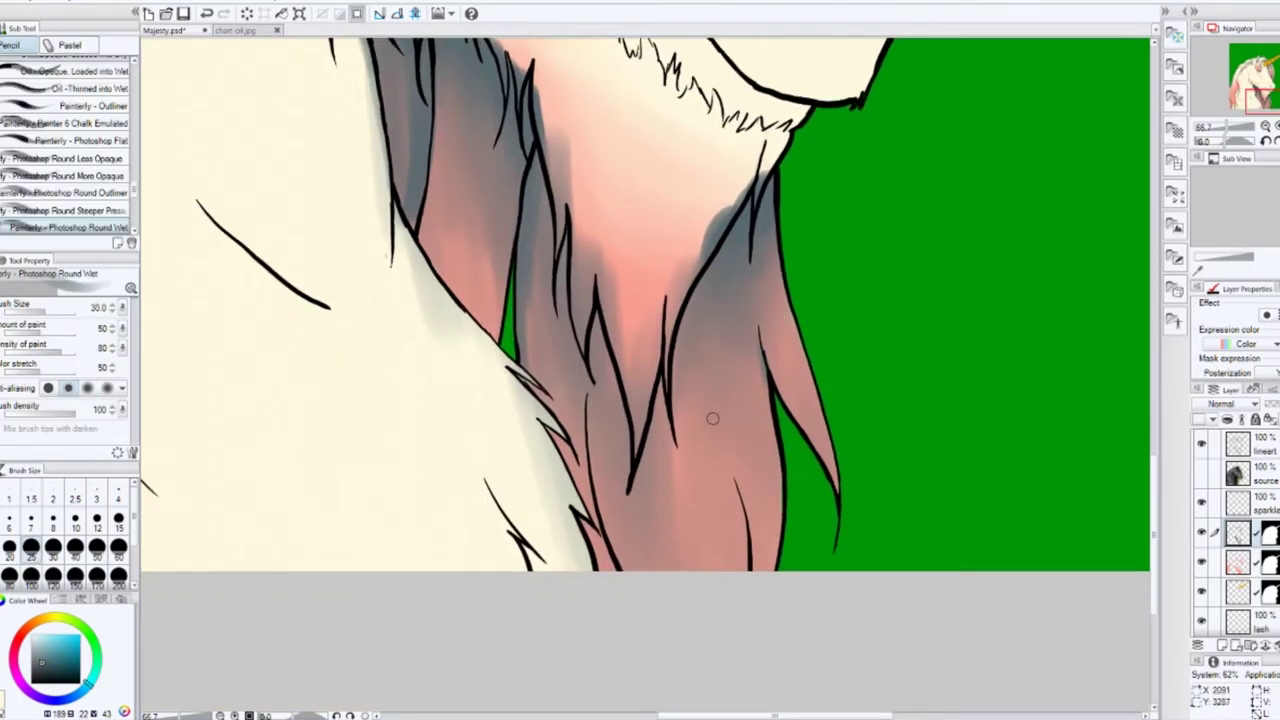
pyautogui.moveTo(540, 310)
pyautogui.mouseDown()
pyautogui.moveTo(570, 530)
pyautogui.moveTo(600, 500)
pyautogui.mouseUp()
# Step: Add narrow dark shadows beside the inner ink lines of the lowest hair strands with a smaller brush
pyautogui.press('[')
pyautogui.press('[')
pyautogui.press('[')
pyautogui.press('[')
pyautogui.press('[')
pyautogui.press('[')
pyautogui.moveTo(585, 385); pyautogui.dragTo(588, 494)
pyautogui.moveTo(738, 470); pyautogui.dragTo(740, 512)
pyautogui.moveTo(725, 430); pyautogui.dragTo(755, 570)
# Step: Deepen the gray on the foremost lower strand and along the rear strand beside the green gap at brush size 40
pyautogui.press(']')
pyautogui.press(']')
pyautogui.moveTo(760, 298); pyautogui.dragTo(770, 440)
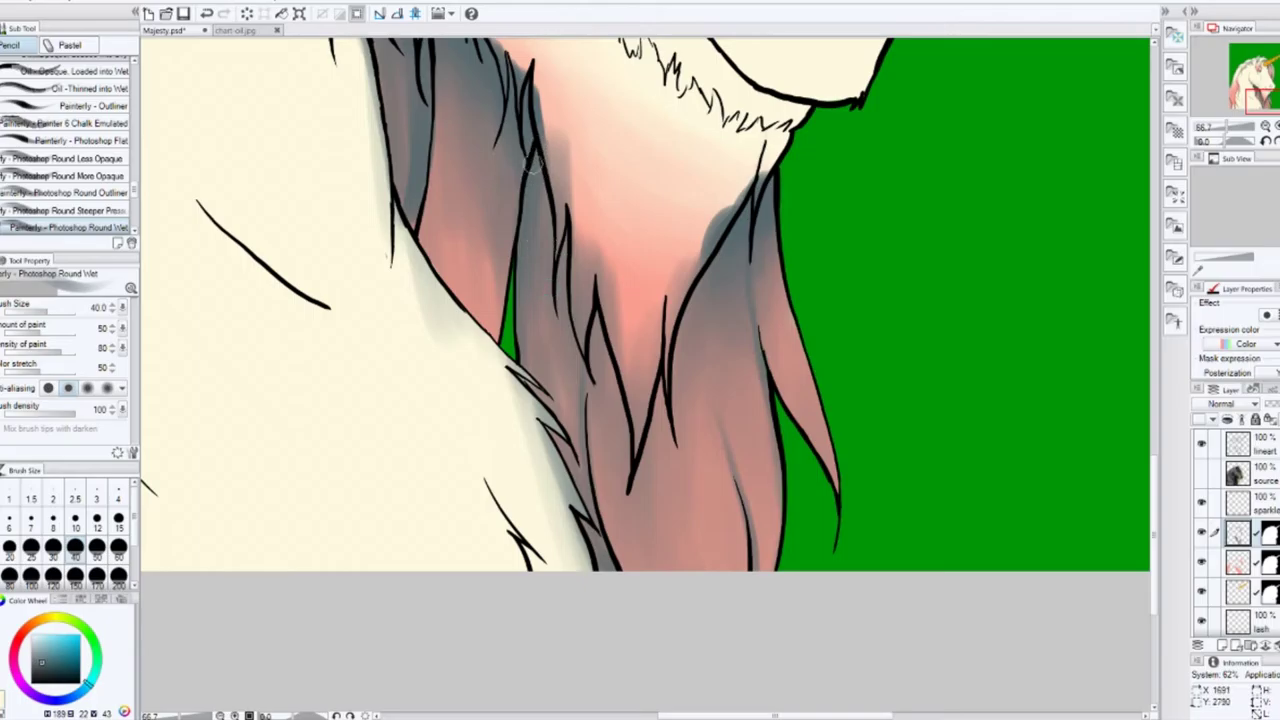
pyautogui.moveTo(517, 250); pyautogui.dragTo(587, 335)
# Step: Streak fine gray hair strokes through the throat and lower strands at brush size 12
pyautogui.press('[')
pyautogui.press('[')
pyautogui.press('[')
pyautogui.press('[')
pyautogui.press('[')
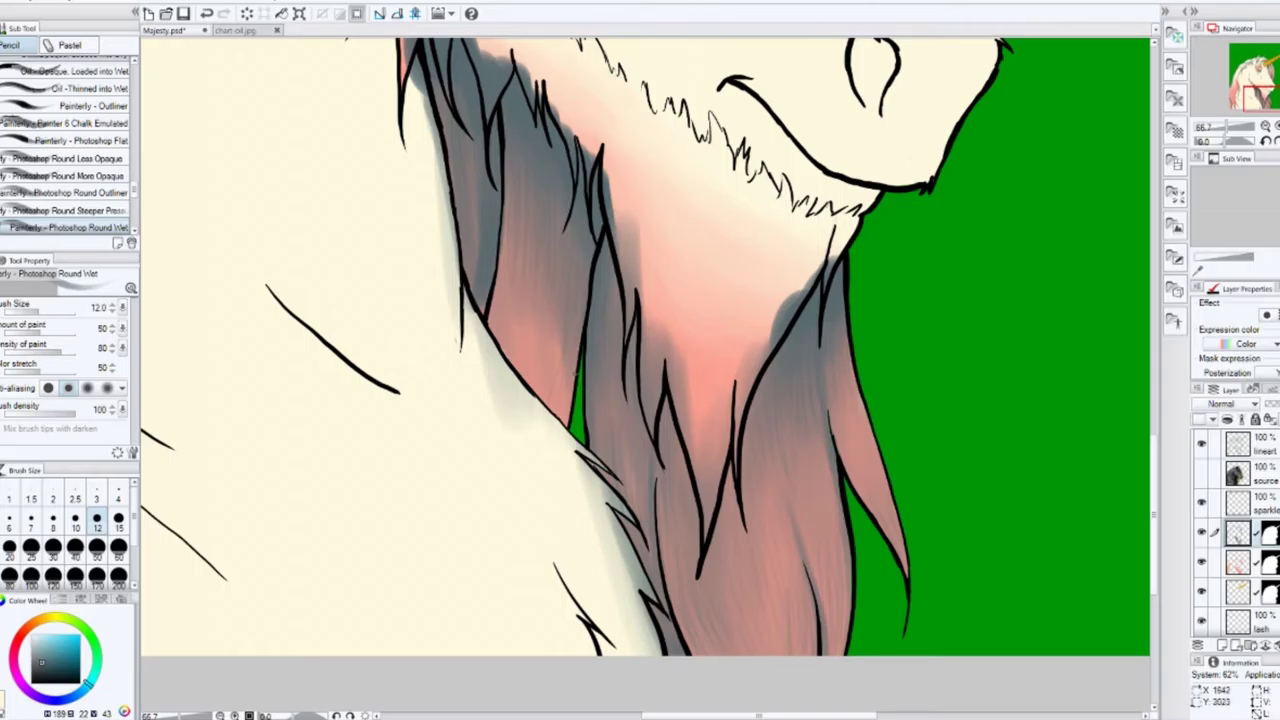
pyautogui.moveTo(538, 287); pyautogui.dragTo(563, 497)
# Step: Erase the gray spill on the cream neck along the edge of the throat hair and the chest fur
pyautogui.moveTo(436, 282); pyautogui.dragTo(478, 496)
pyautogui.moveTo(455, 410); pyautogui.dragTo(500, 562)
pyautogui.moveTo(480, 505); pyautogui.dragTo(542, 640)
pyautogui.moveTo(506, 550); pyautogui.dragTo(572, 645)
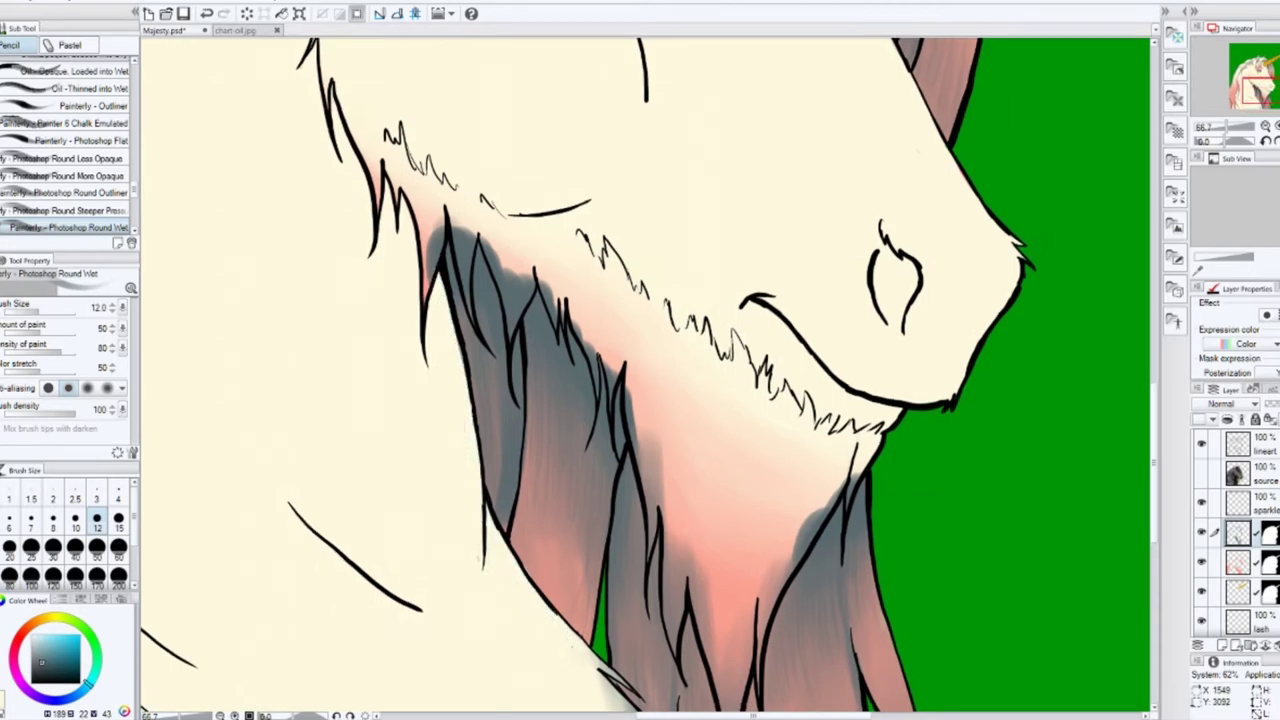
pyautogui.moveTo(600, 600); pyautogui.dragTo(500, 420)
pyautogui.moveTo(500, 490); pyautogui.dragTo(543, 578)
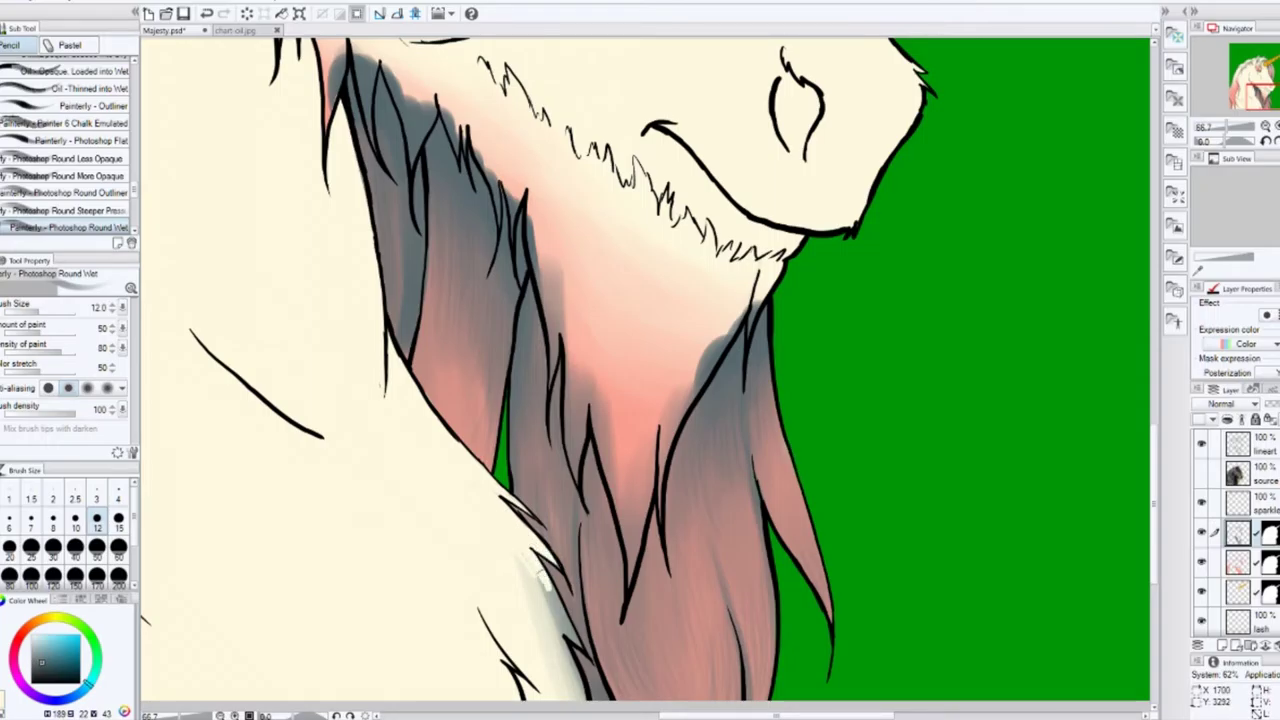
pyautogui.moveTo(558, 628)
pyautogui.mouseDown()
pyautogui.moveTo(517, 571)
pyautogui.moveTo(554, 346)
pyautogui.mouseUp()
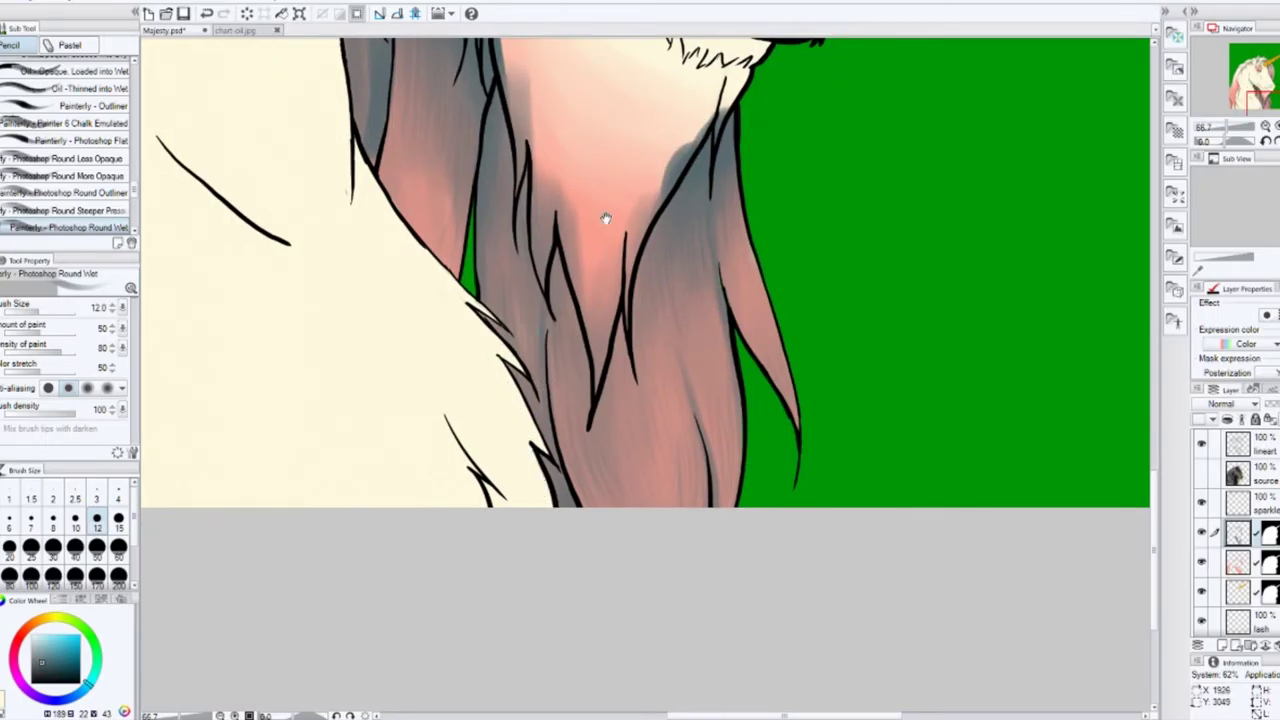
# Step: Erase the gray overlap from the pink chin beard and the jaw fringe in front of the throat hair
pyautogui.moveTo(606, 217); pyautogui.dragTo(713, 252)
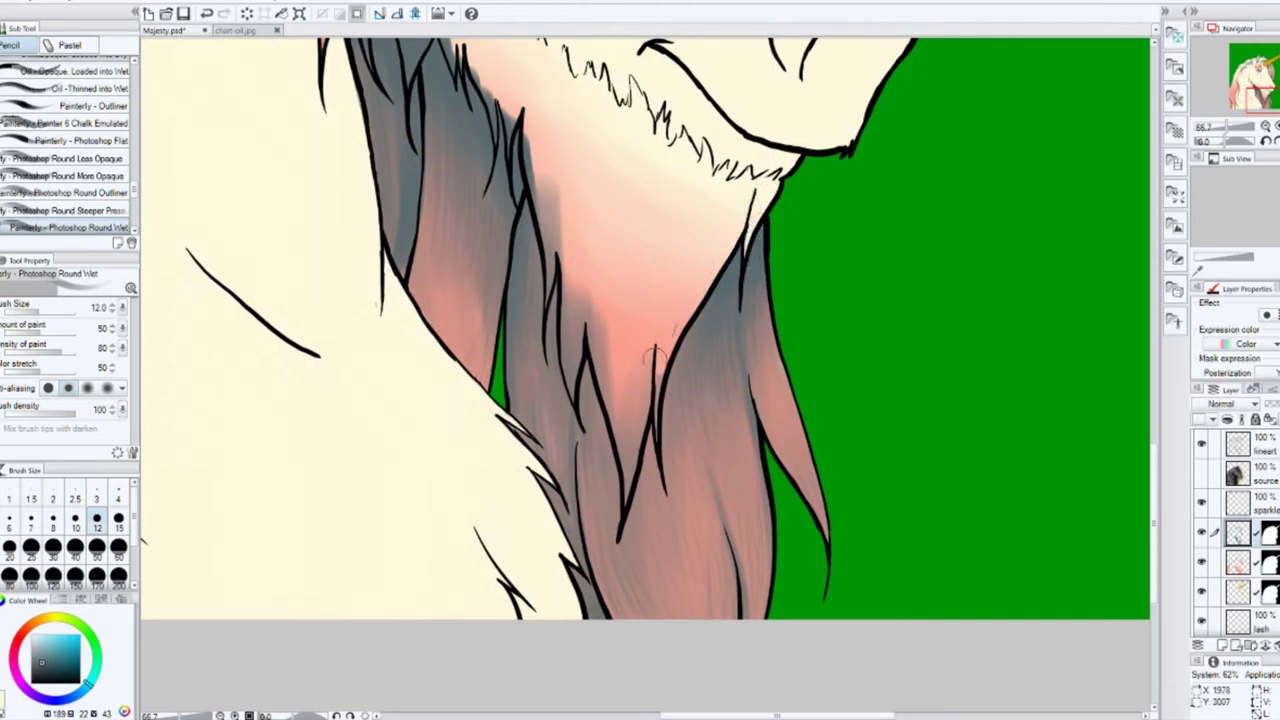
pyautogui.moveTo(648, 385)
pyautogui.mouseDown()
pyautogui.moveTo(628, 480)
pyautogui.moveTo(636, 368)
pyautogui.mouseUp()
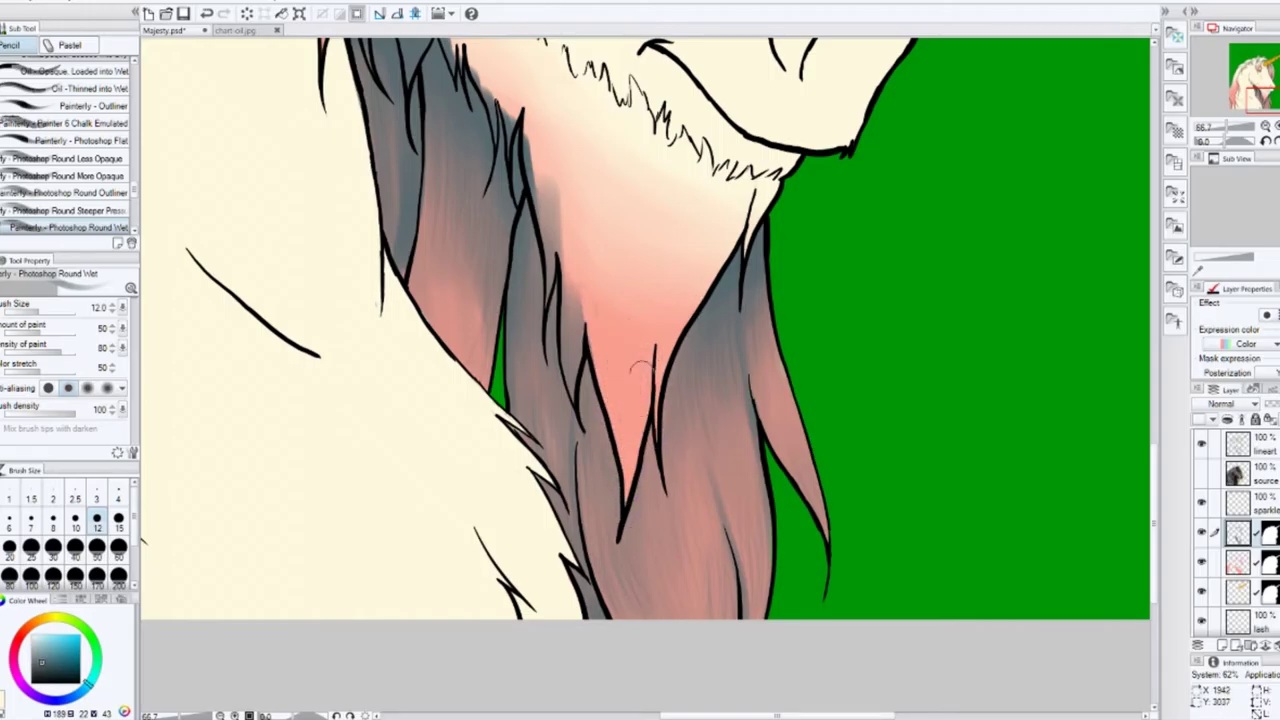
pyautogui.moveTo(575, 398)
pyautogui.mouseDown()
pyautogui.moveTo(573, 359)
pyautogui.moveTo(598, 367)
pyautogui.moveTo(568, 292)
pyautogui.moveTo(571, 374)
pyautogui.moveTo(575, 300)
pyautogui.mouseUp()
pyautogui.moveTo(549, 301)
pyautogui.mouseDown()
pyautogui.moveTo(599, 451)
pyautogui.moveTo(609, 383)
pyautogui.moveTo(552, 262)
pyautogui.moveTo(445, 150)
pyautogui.moveTo(470, 225)
pyautogui.moveTo(440, 145)
pyautogui.moveTo(462, 160)
pyautogui.moveTo(390, 115)
pyautogui.moveTo(378, 150)
pyautogui.moveTo(410, 175)
pyautogui.moveTo(414, 125)
pyautogui.moveTo(405, 180)
pyautogui.mouseUp()
pyautogui.scroll(-8, 557, 485)
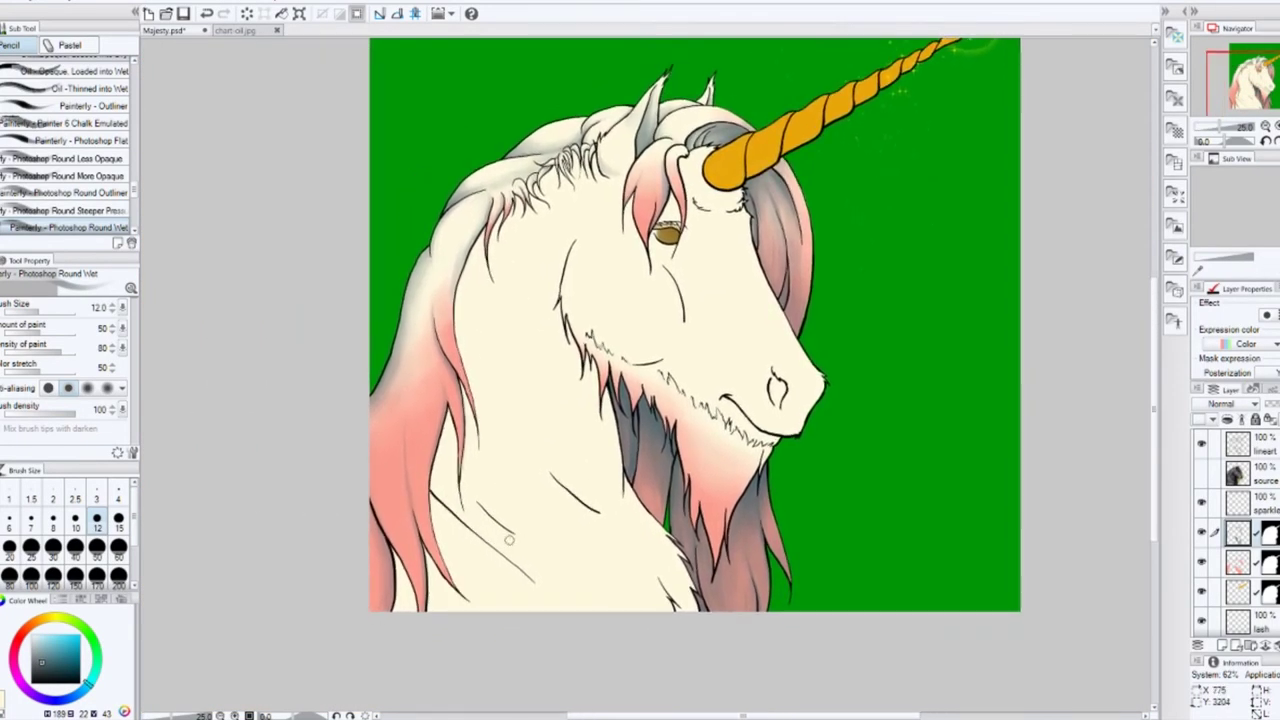
# Step: Add a new masked layer above the gray hair shading layer and hide the existing shading layer
pyautogui.scroll(1, 508, 540)
pyautogui.rightClick(1262, 535)
pyautogui.rightClick(1240, 535)
pyautogui.press('Escape')
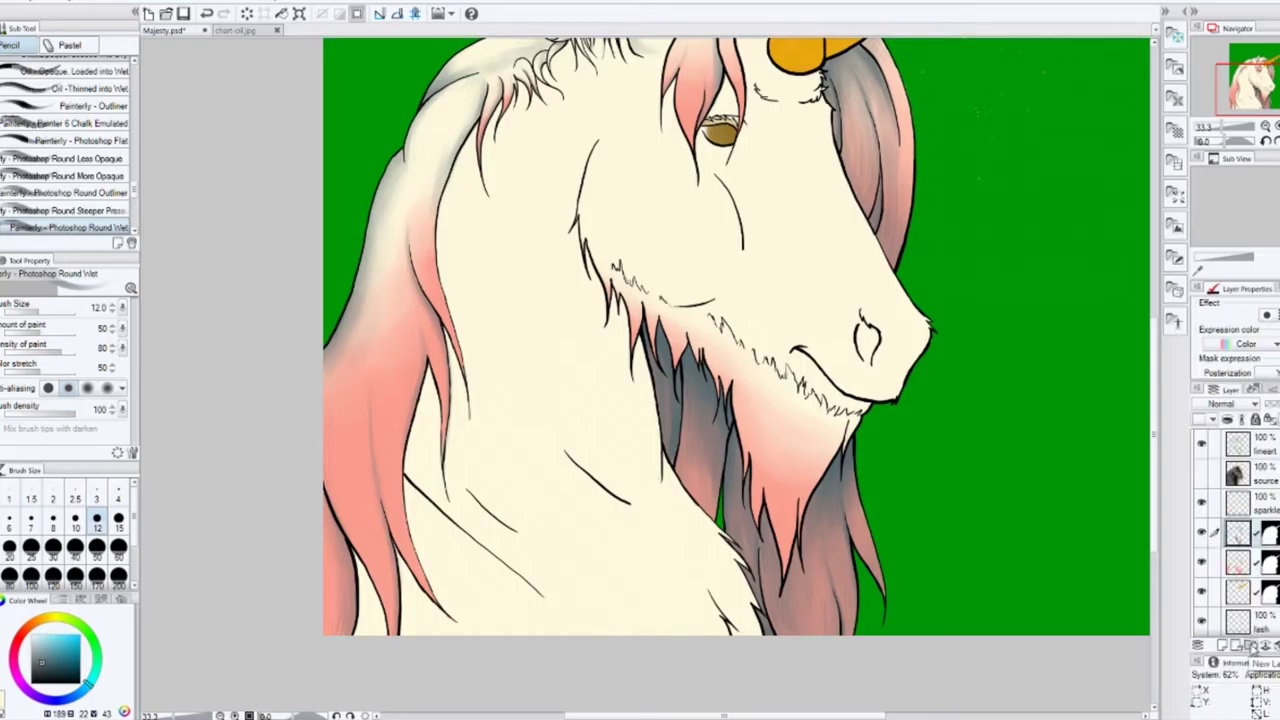
pyautogui.rightClick(1232, 540)
pyautogui.rightClick(1232, 540)
pyautogui.press('Escape')
pyautogui.scroll(-3, 675, 532)
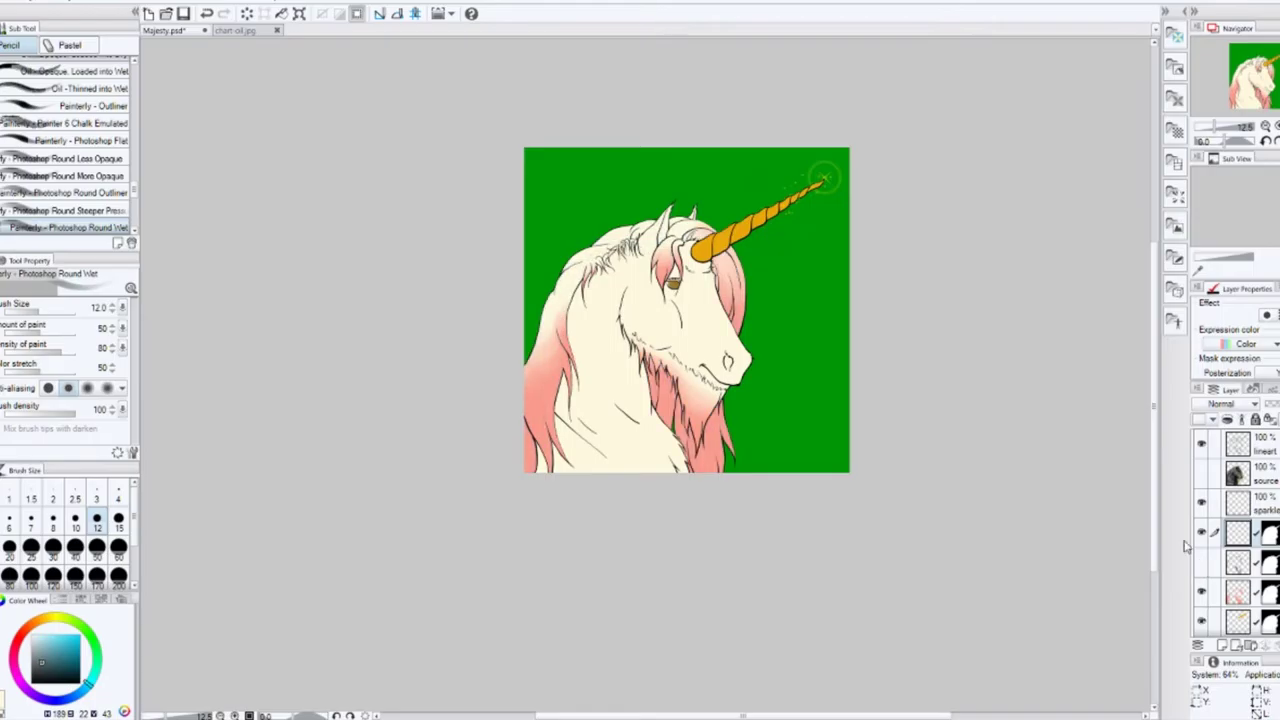
# Step: Shade the jaw strands and the chin beard's tip and edges gray, softening the result with the Blend tool
pyautogui.scroll(5, 667, 341)
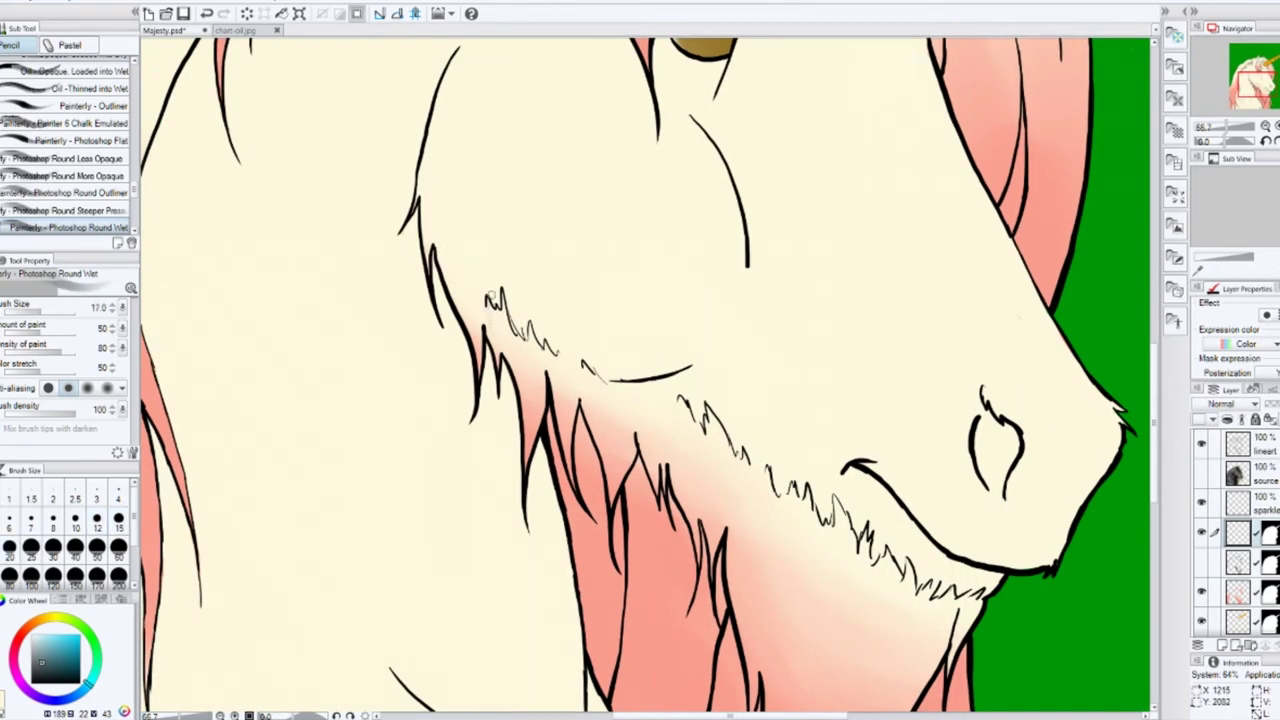
pyautogui.moveTo(632, 456); pyautogui.dragTo(618, 478)
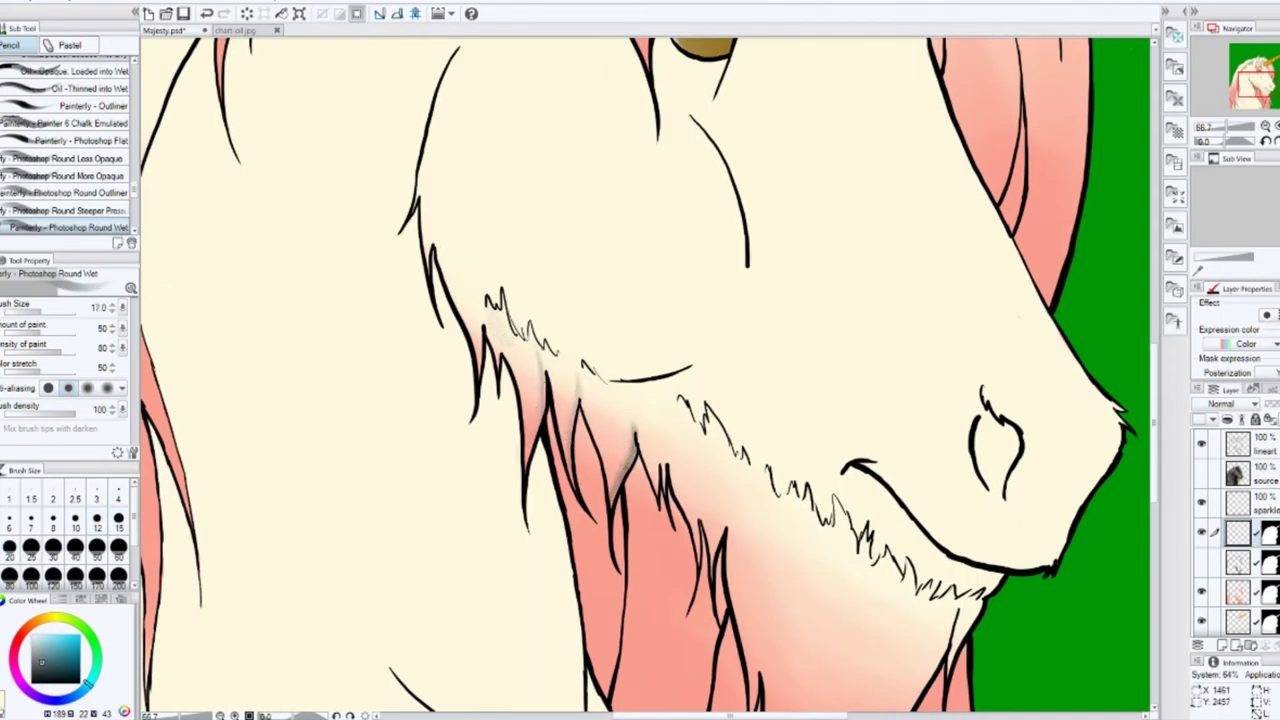
pyautogui.moveTo(960, 600)
pyautogui.mouseDown()
pyautogui.moveTo(903, 370)
pyautogui.moveTo(905, 420)
pyautogui.mouseUp()
pyautogui.moveTo(915, 360)
pyautogui.mouseDown()
pyautogui.moveTo(898, 412)
pyautogui.moveTo(897, 366)
pyautogui.moveTo(800, 625)
pyautogui.mouseUp()
pyautogui.moveTo(880, 435)
pyautogui.mouseDown()
pyautogui.moveTo(800, 486)
pyautogui.moveTo(770, 650)
pyautogui.mouseUp()
pyautogui.moveTo(720, 430)
pyautogui.mouseDown()
pyautogui.moveTo(771, 603)
pyautogui.moveTo(810, 480)
pyautogui.moveTo(795, 548)
pyautogui.mouseUp()
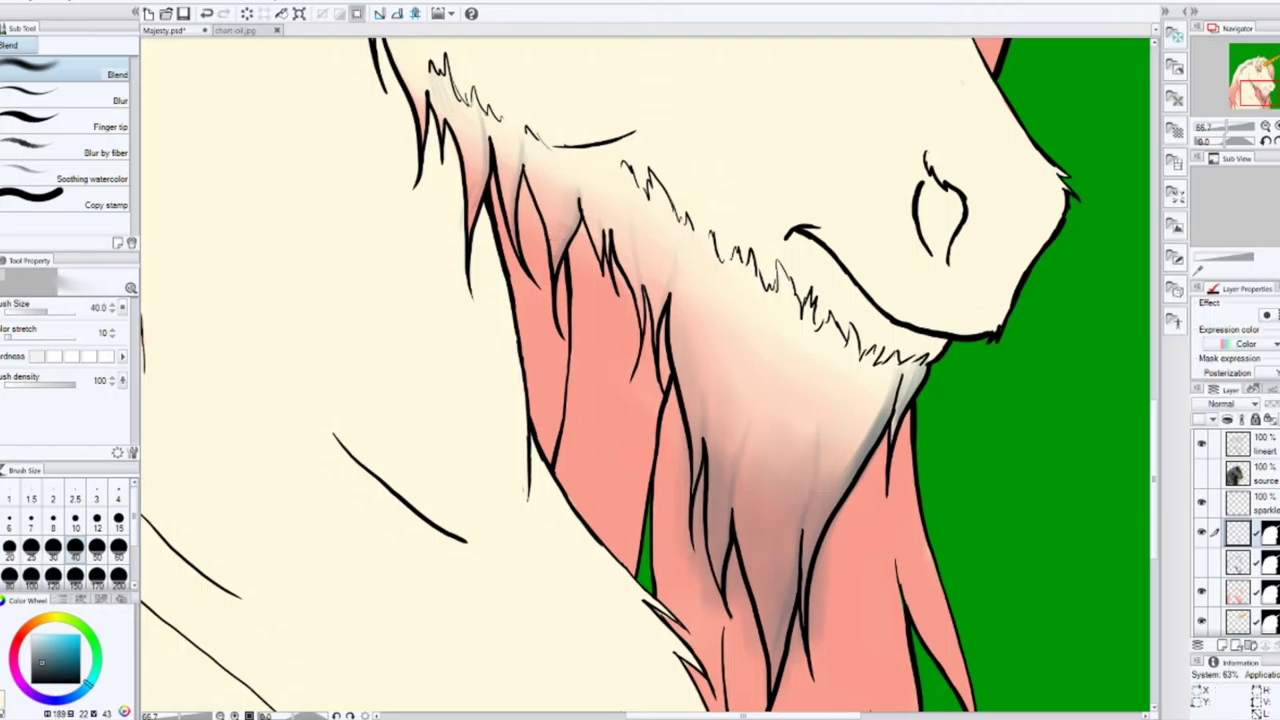
# Step: Draw fine gray hair streaks through the upper chin beard and jaw fringe with Photoshop Round Wet at brush size 15
pyautogui.press('[')
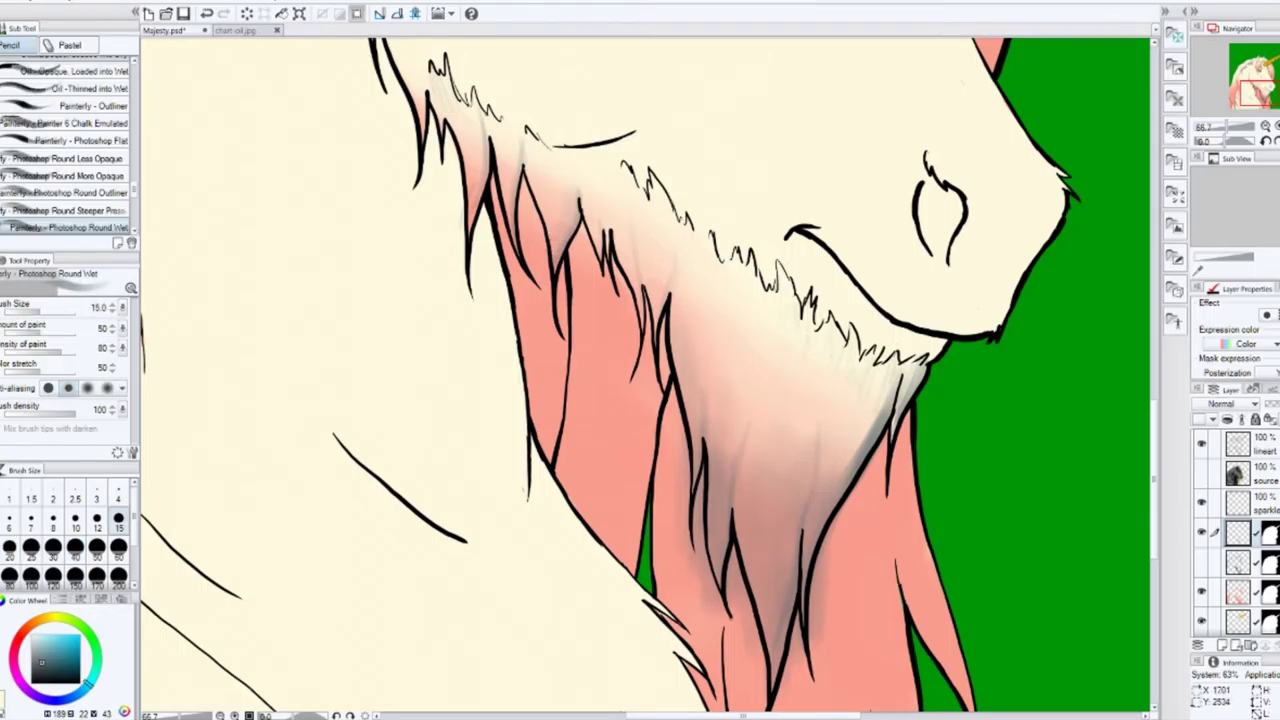
pyautogui.moveTo(755, 370); pyautogui.dragTo(815, 470)
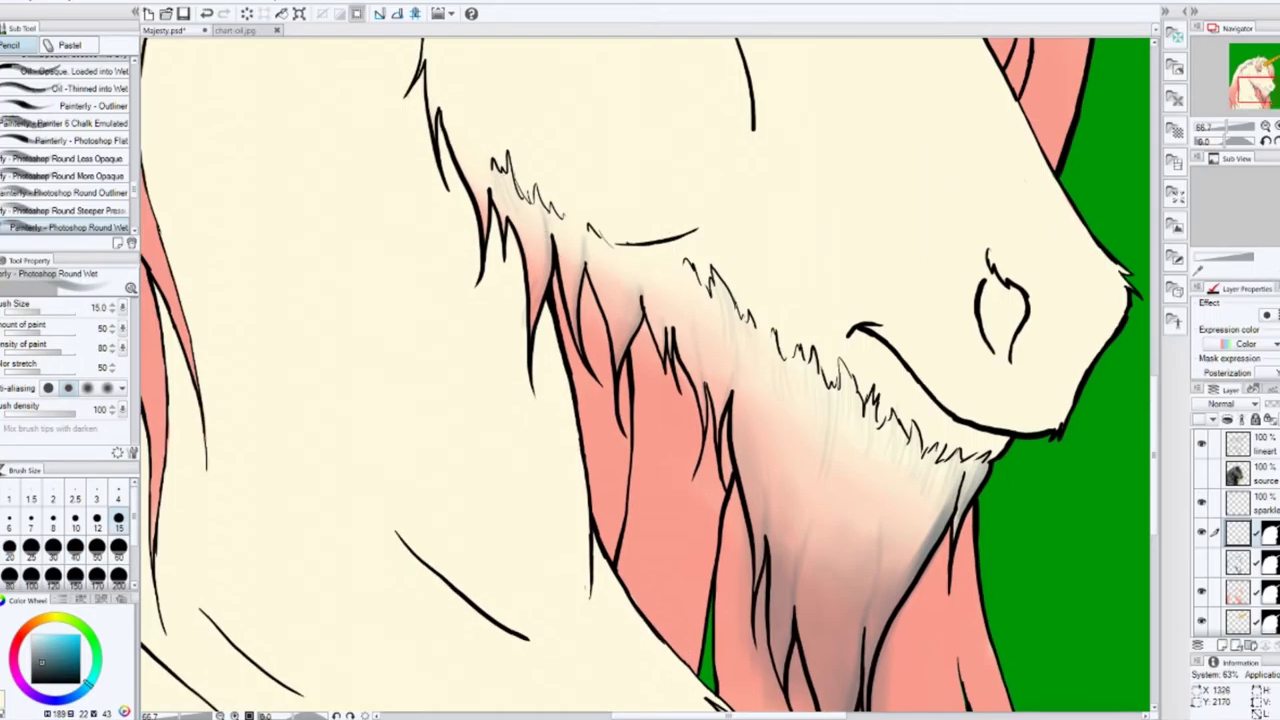
pyautogui.moveTo(535, 230); pyautogui.dragTo(478, 112)
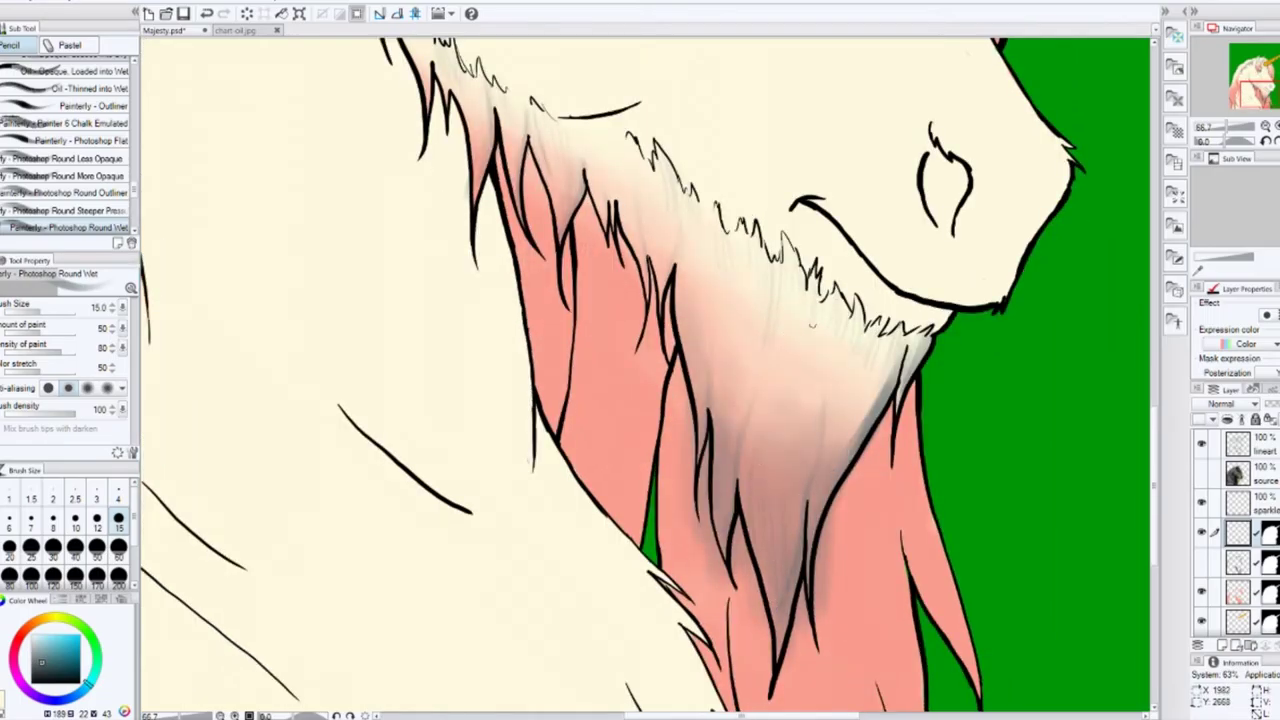
# Step: Lay a soft gray shadow along the jaw fur beneath the cheek line with the brush enlarged from size 30
pyautogui.press(']')
pyautogui.press(']')
pyautogui.press(']')
pyautogui.press(']')
pyautogui.press(']')
pyautogui.press(']')
pyautogui.press(']')
pyautogui.press(']')
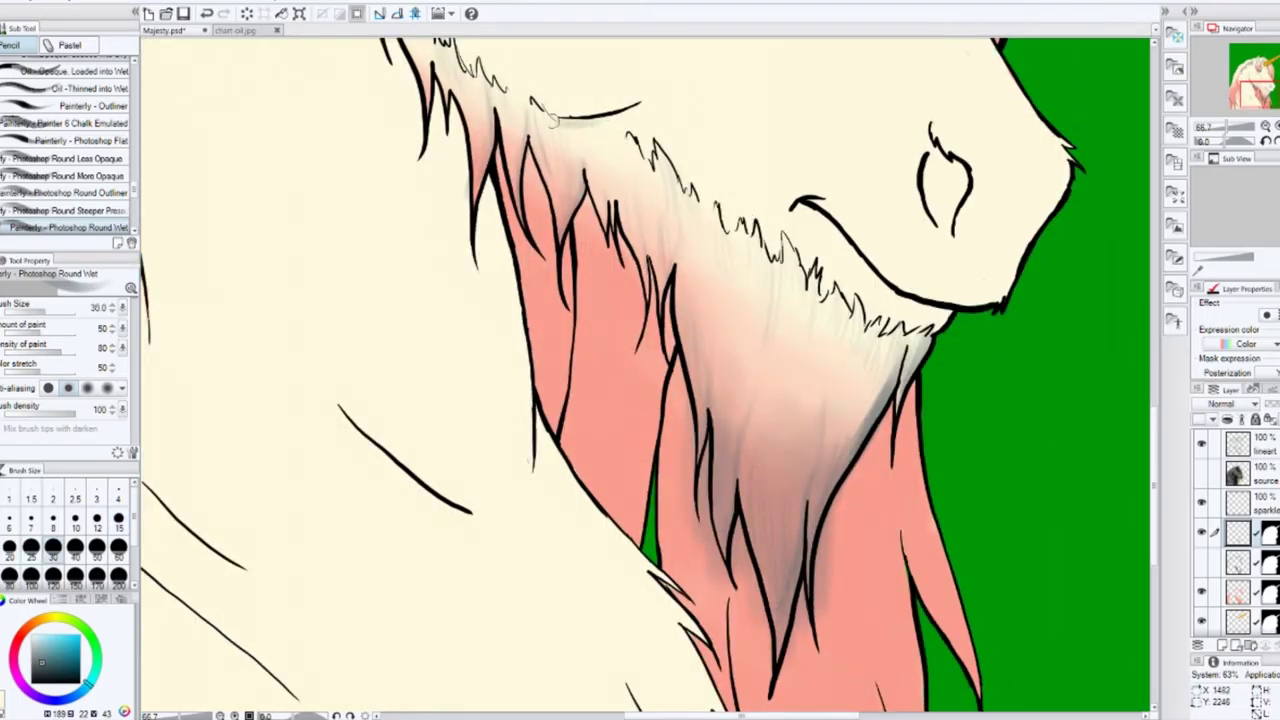
pyautogui.moveTo(455, 70); pyautogui.dragTo(630, 252)
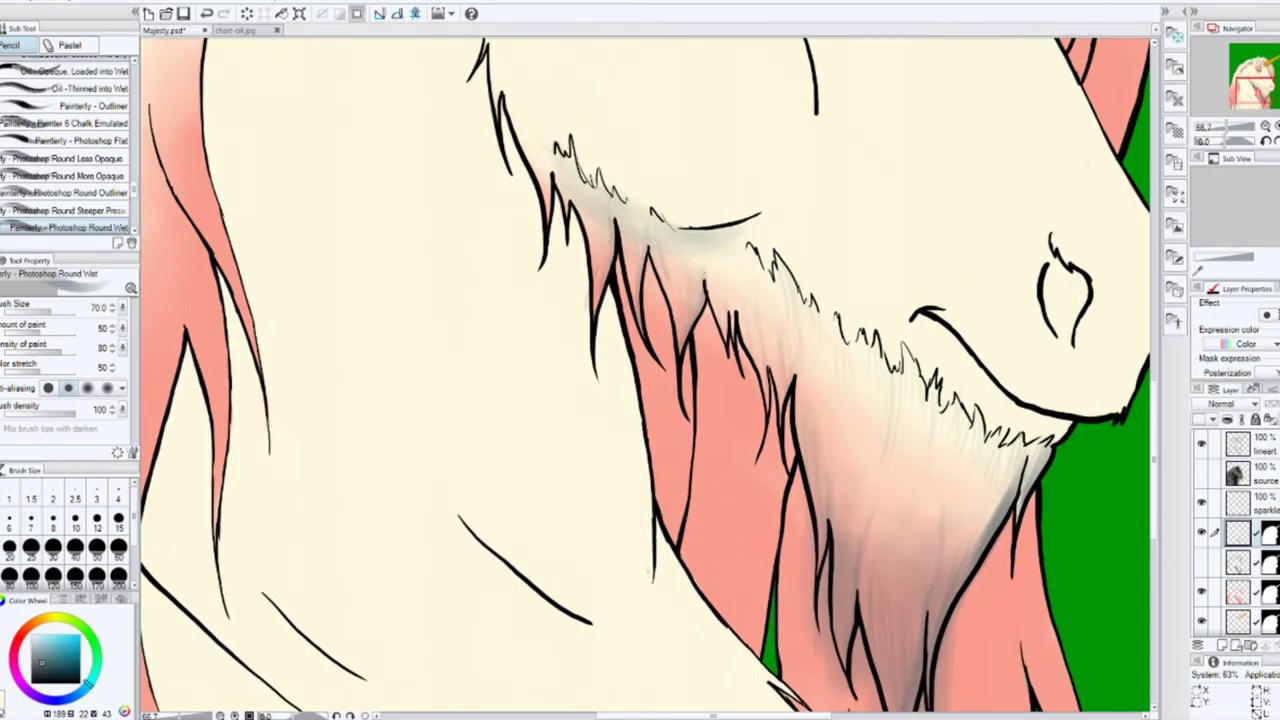
# Step: Refine the jaw fur and chin beard with fine gray strokes down to brush size 10, and show the hidden hair shading layer
pyautogui.press('[')
pyautogui.press('[')
pyautogui.press('[')
pyautogui.press('[')
pyautogui.press('[')
pyautogui.press('[')
pyautogui.press('[')
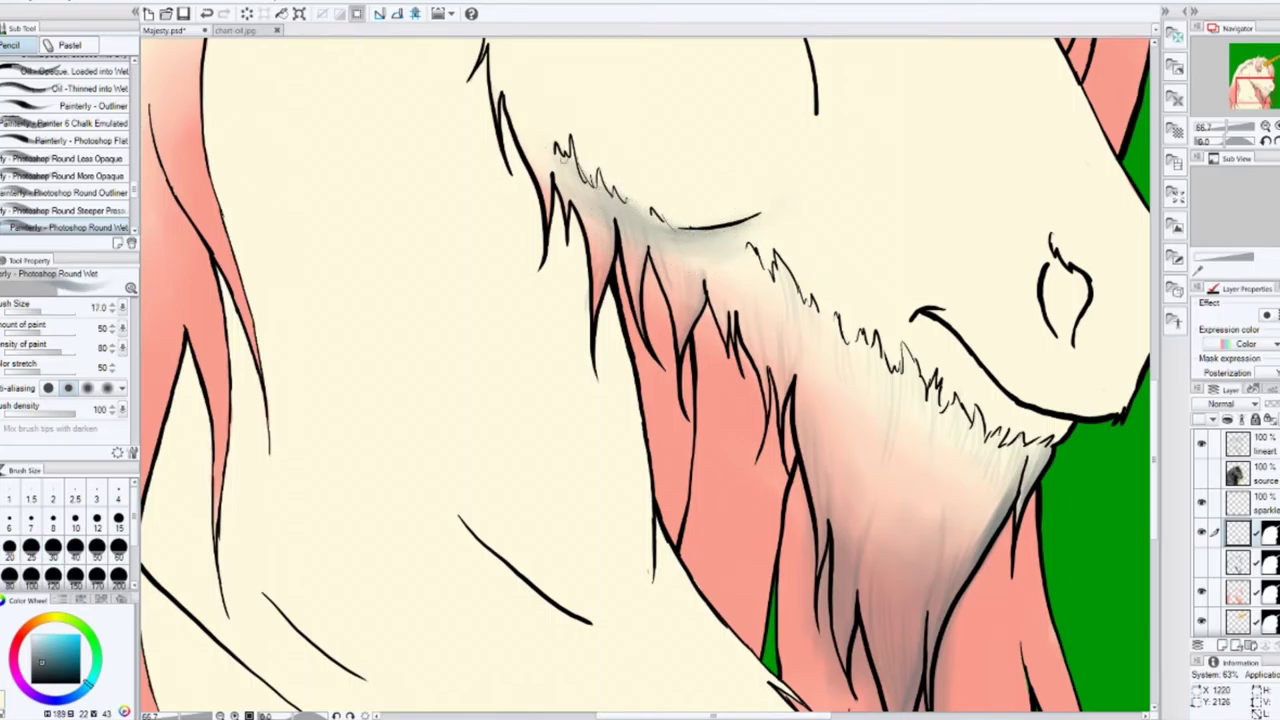
pyautogui.press('[')
pyautogui.press('[')
pyautogui.press('[')
pyautogui.moveTo(760, 513)
pyautogui.mouseDown()
pyautogui.moveTo(718, 308)
pyautogui.moveTo(729, 330)
pyautogui.mouseUp()
pyautogui.moveTo(750, 383)
pyautogui.mouseDown()
pyautogui.moveTo(770, 520)
pyautogui.moveTo(785, 510)
pyautogui.moveTo(805, 564)
pyautogui.moveTo(881, 416)
pyautogui.mouseUp()
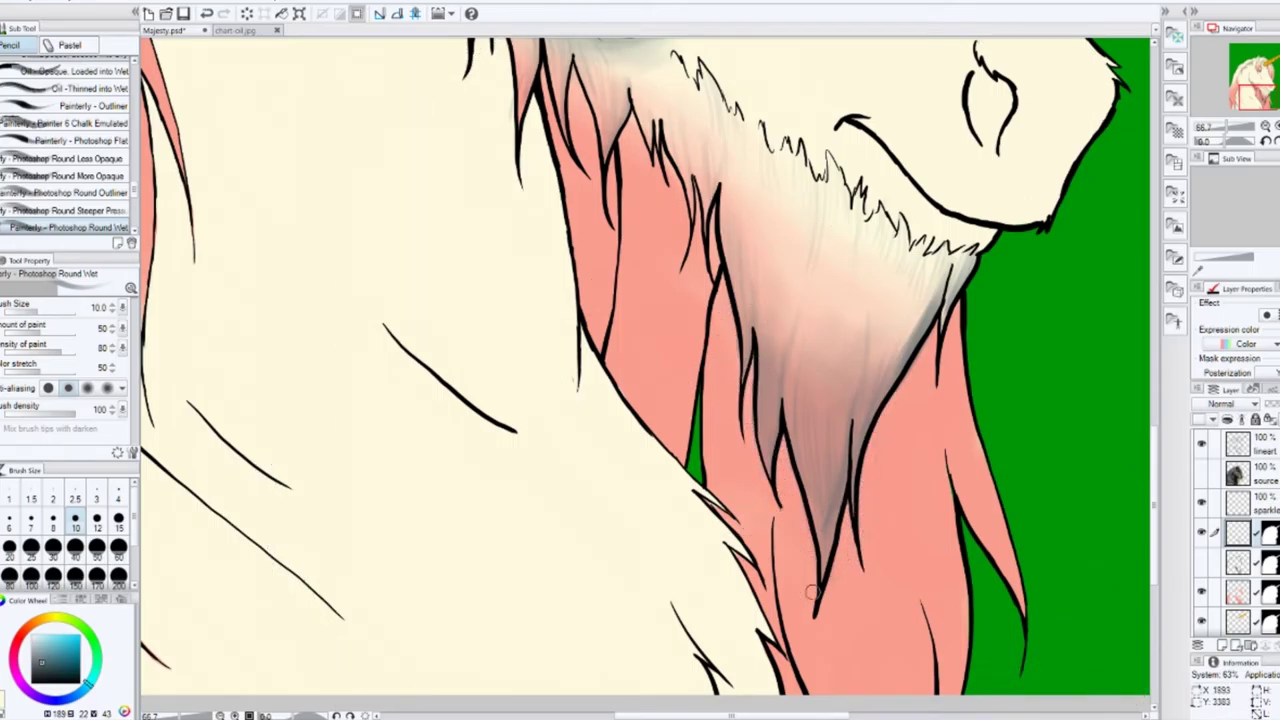
pyautogui.scroll(-5, 812, 592)
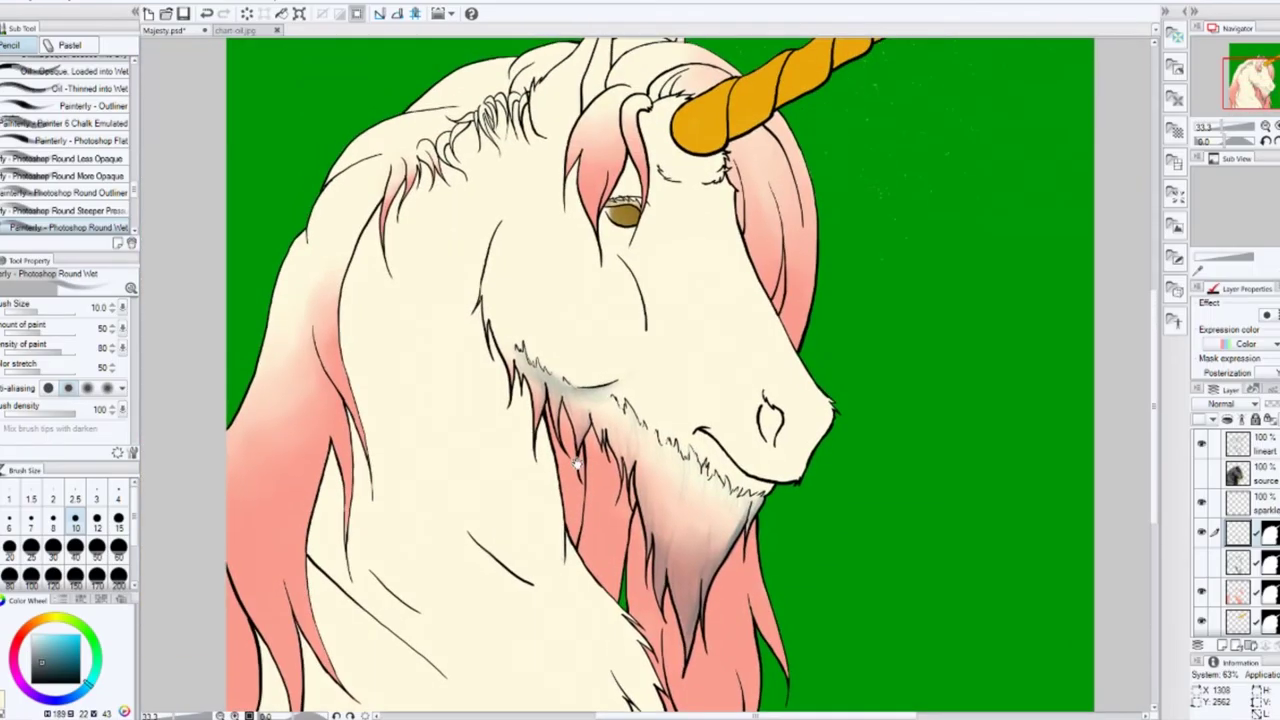
pyautogui.click(1202, 563)
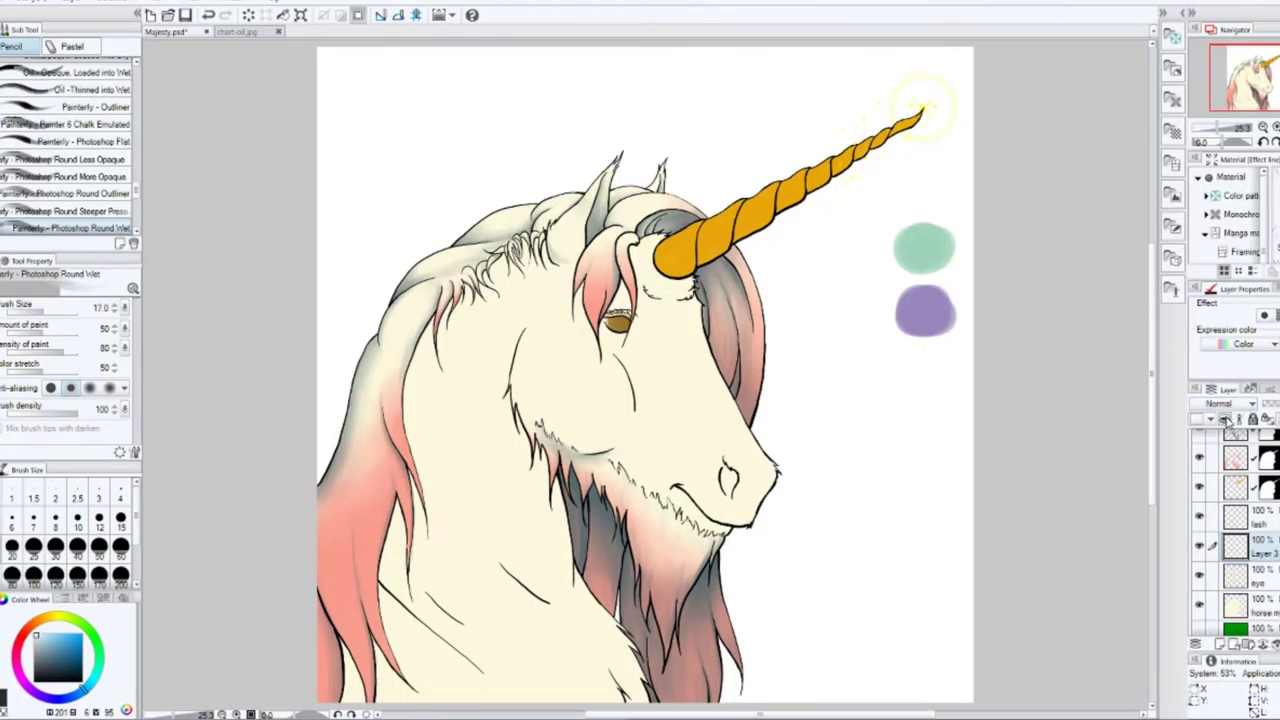
# Step: Paint a dark pupil over the brown eye on Layer 3 with a large brush
pyautogui.scroll(5, 640, 360)
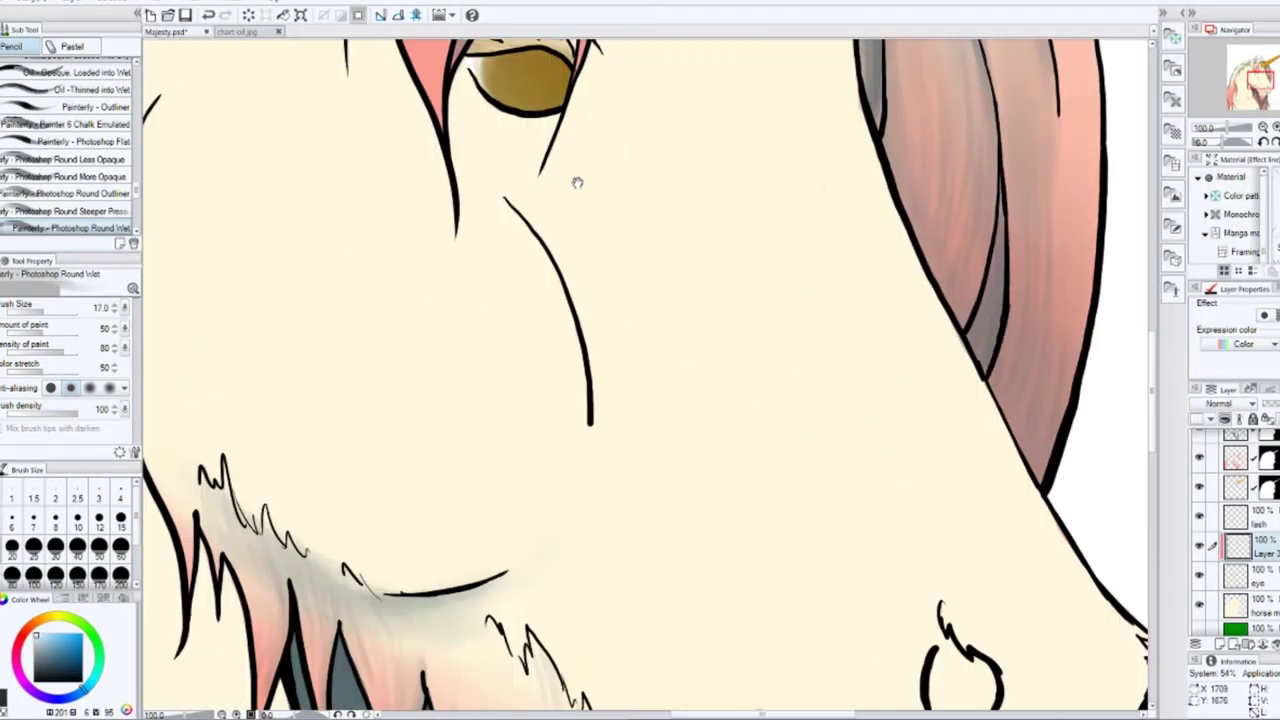
pyautogui.click(73, 663)
pyautogui.click(72, 672)
pyautogui.click(121, 545)
pyautogui.moveTo(660, 345)
pyautogui.mouseDown()
pyautogui.moveTo(637, 358)
pyautogui.moveTo(650, 350)
pyautogui.moveTo(650, 378)
pyautogui.moveTo(628, 345)
pyautogui.moveTo(645, 370)
pyautogui.moveTo(675, 325)
pyautogui.mouseUp()
pyautogui.press('[')
pyautogui.press('[')
# Step: Tint the iris's lower rim golden and reshape the pupil with sampled dark brown at brush size 17
pyautogui.keyDown('alt'); pyautogui.click(571, 449); pyautogui.keyUp('alt')
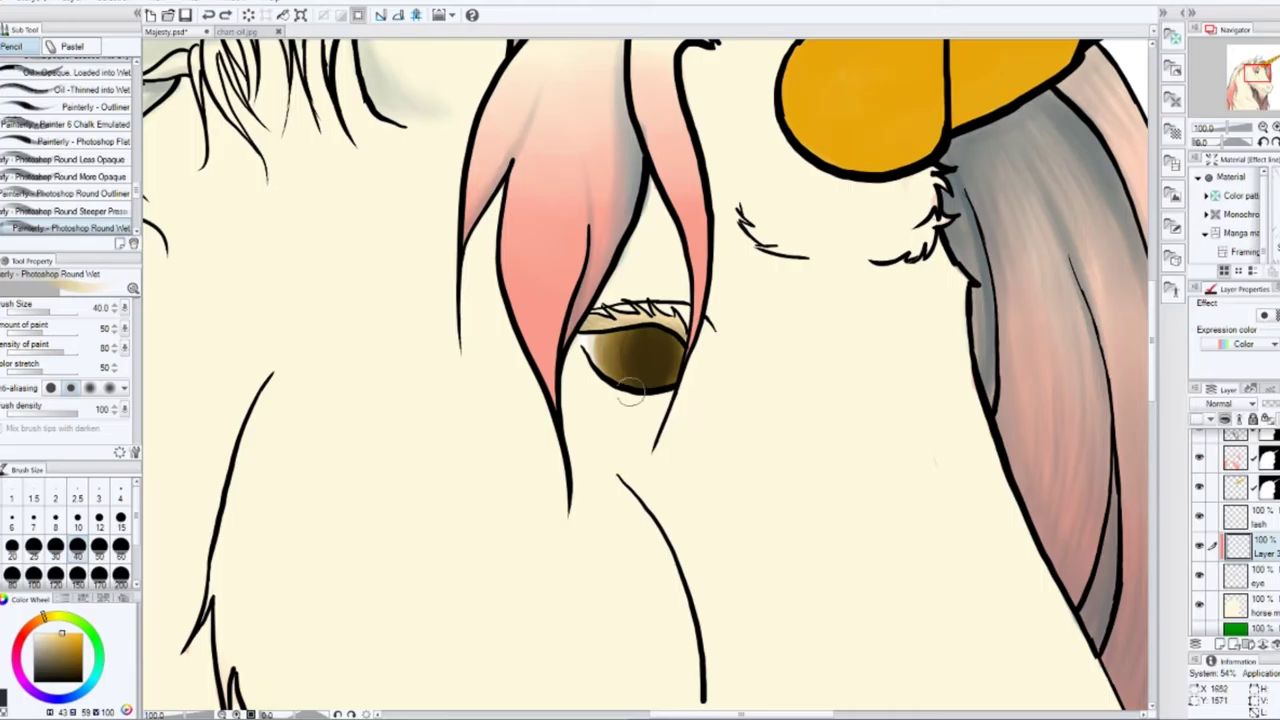
pyautogui.press('[')
pyautogui.press('[')
pyautogui.press('[')
pyautogui.press('[')
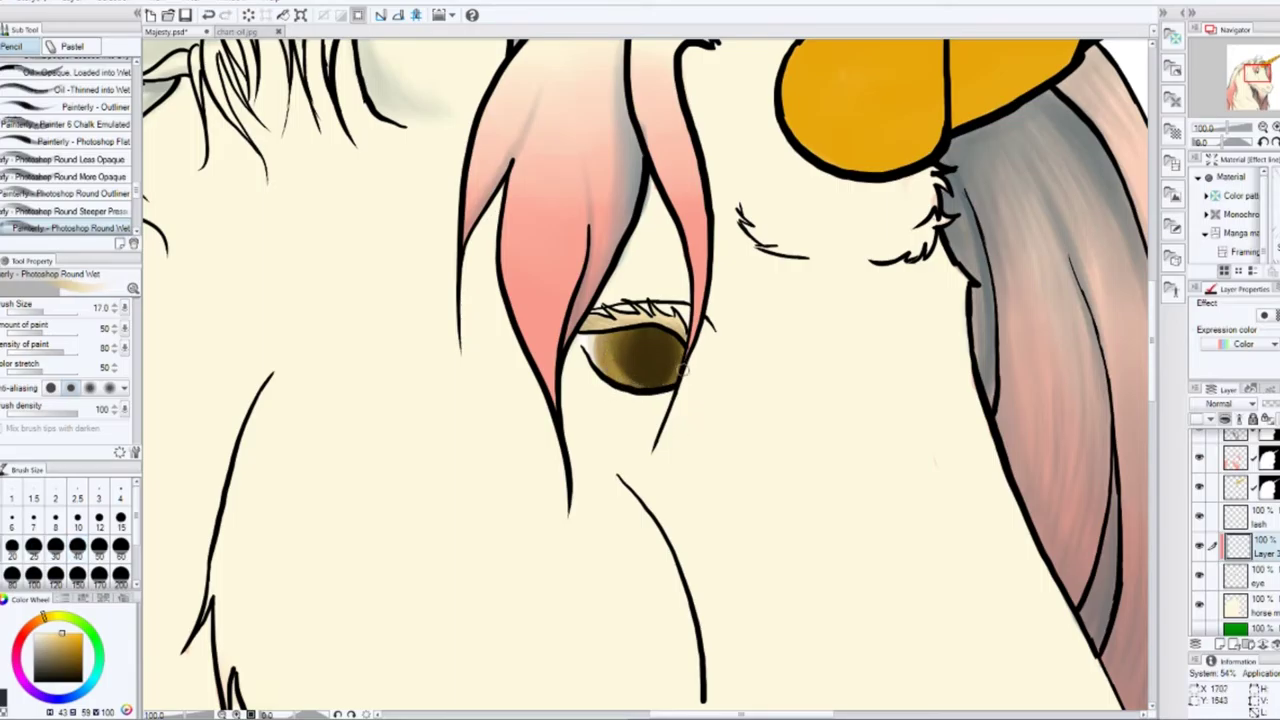
pyautogui.keyDown('alt'); pyautogui.click(603, 350); pyautogui.keyUp('alt')
pyautogui.moveTo(622, 357); pyautogui.dragTo(648, 378)
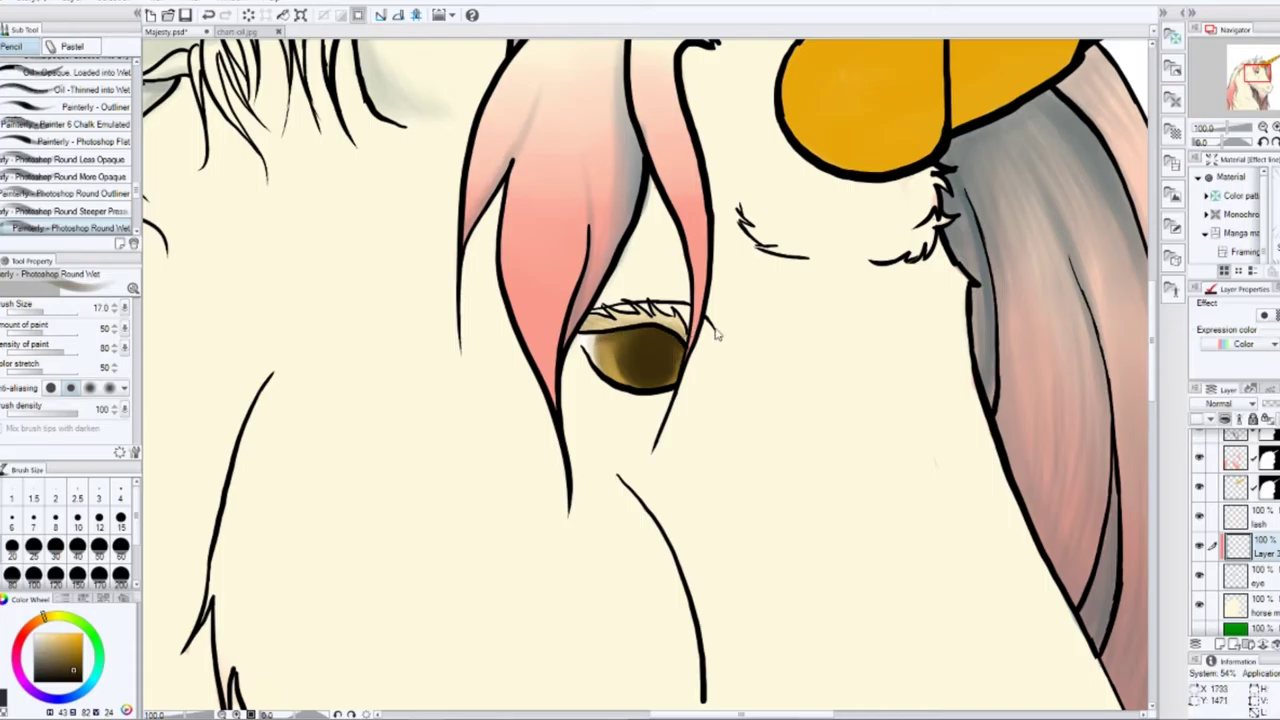
# Step: Add a large cream highlight at the iris's upper rear and a smaller one at its lower front edge
pyautogui.press('[')
pyautogui.press('[')
pyautogui.press('[')
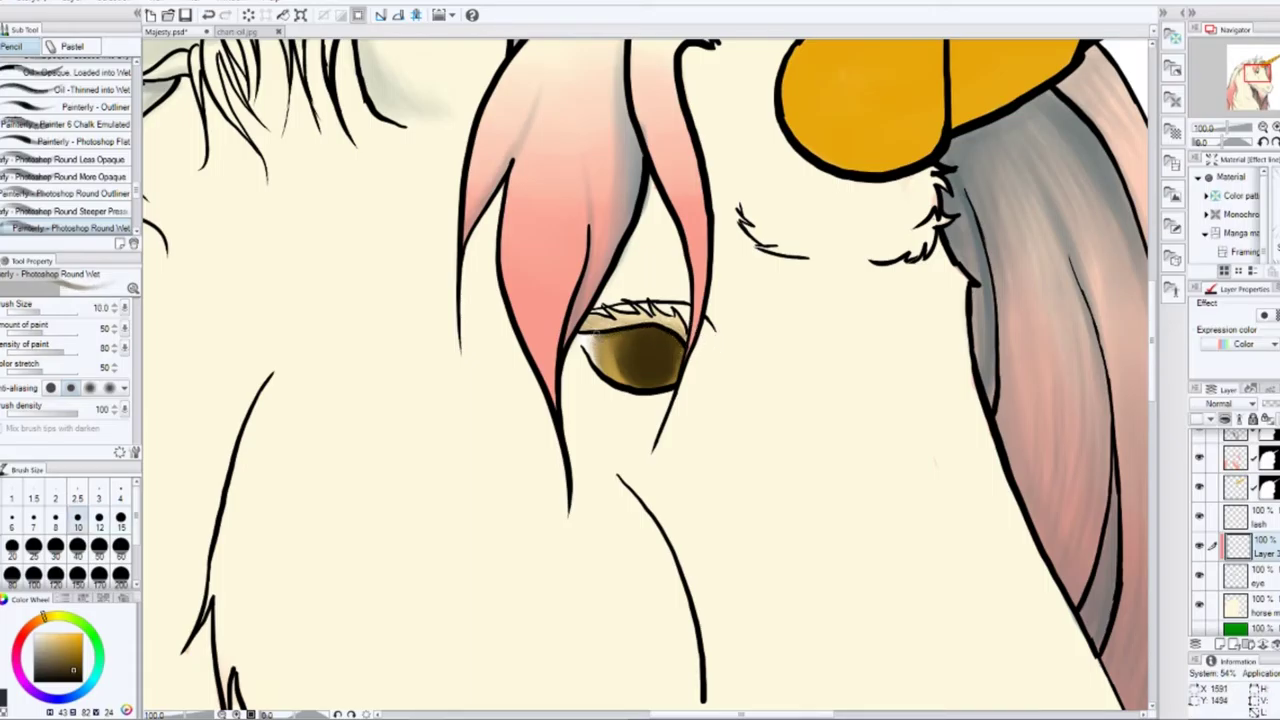
pyautogui.keyDown('alt'); pyautogui.click(415, 443); pyautogui.keyUp('alt')
pyautogui.press(']')
pyautogui.press(']')
pyautogui.press(']')
pyautogui.moveTo(605, 340)
pyautogui.mouseDown()
pyautogui.moveTo(628, 352)
pyautogui.moveTo(612, 340)
pyautogui.mouseUp()
pyautogui.scroll(-5, 640, 350)
pyautogui.scroll(6, 640, 350)
pyautogui.moveTo(672, 378); pyautogui.dragTo(684, 388)
# Step: Try darkening the pupil with dark brown at brush size 50, and undo the stroke
pyautogui.press('[')
pyautogui.press('[')
pyautogui.press(']')
pyautogui.press(']')
pyautogui.press(']')
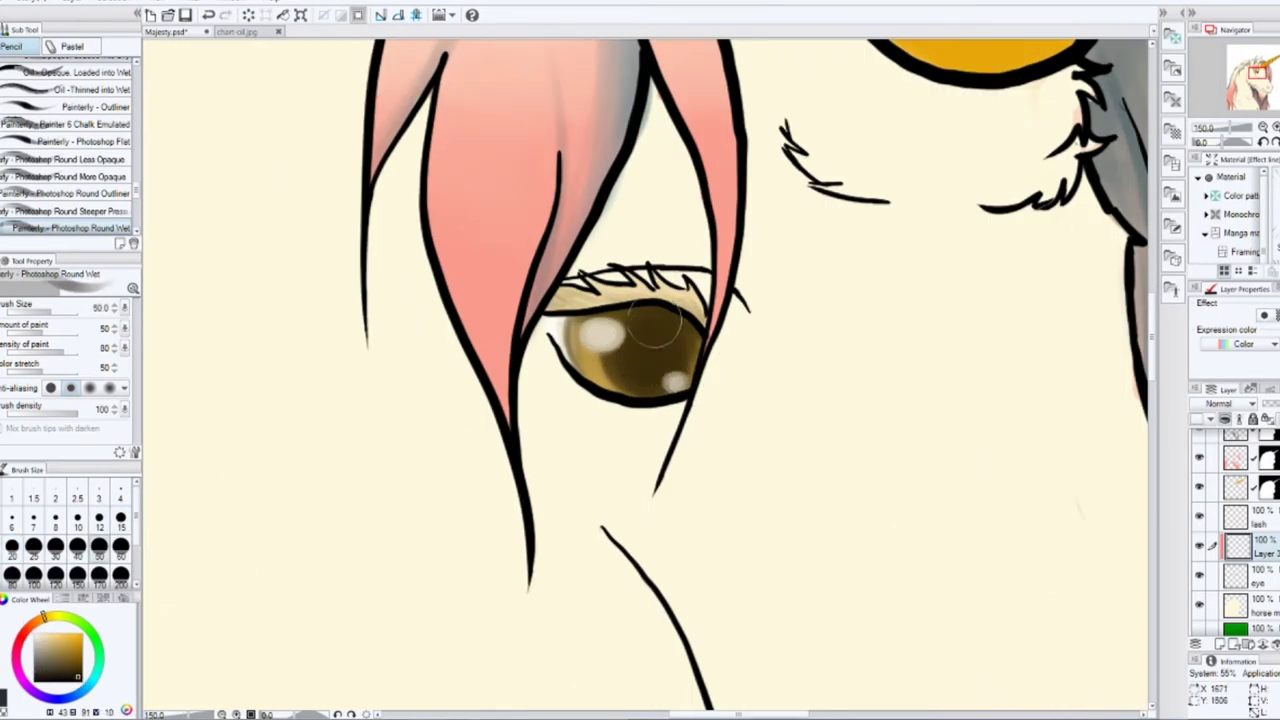
pyautogui.moveTo(655, 341)
pyautogui.mouseDown()
pyautogui.moveTo(640, 305)
pyautogui.moveTo(662, 318)
pyautogui.mouseUp()
pyautogui.hotkey('ctrl', 'z')
# Step: Darken the pupil and the iris beneath the upper lid with near-black brown, finishing at brush size 15
pyautogui.press('[')
pyautogui.press('[')
pyautogui.press(']')
pyautogui.press(']')
pyautogui.press(']')
pyautogui.press(']')
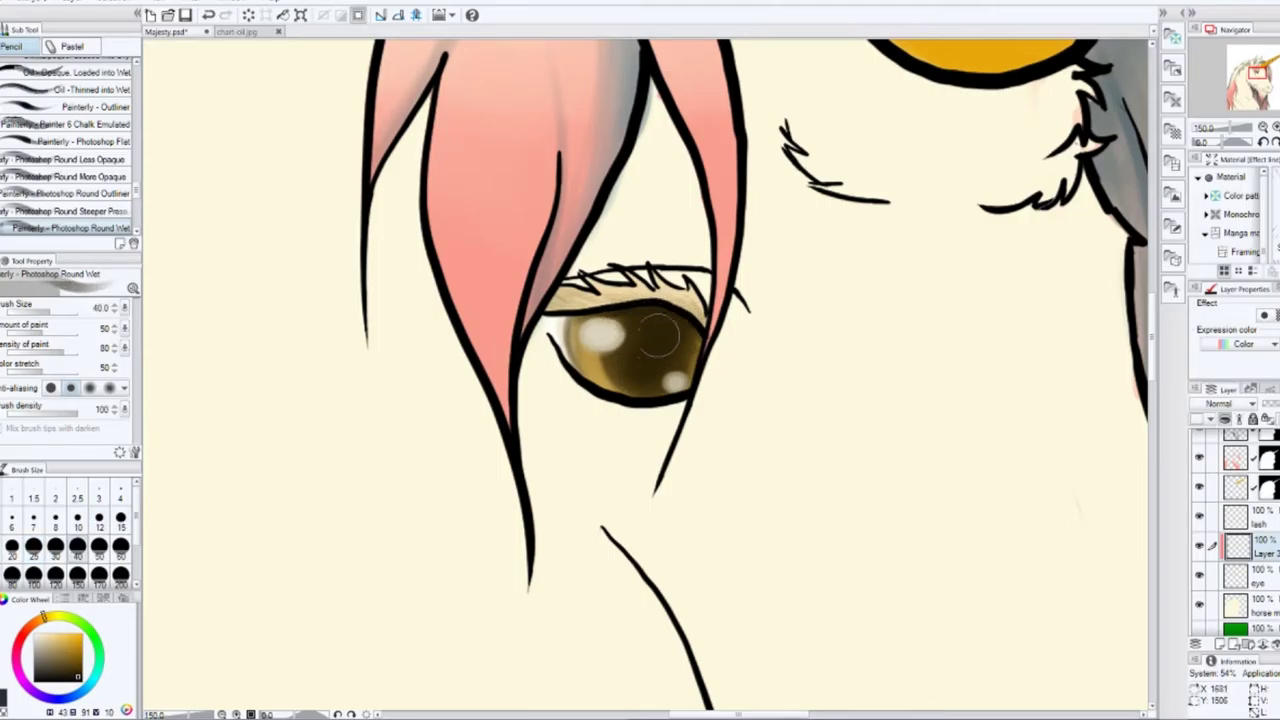
pyautogui.press('[')
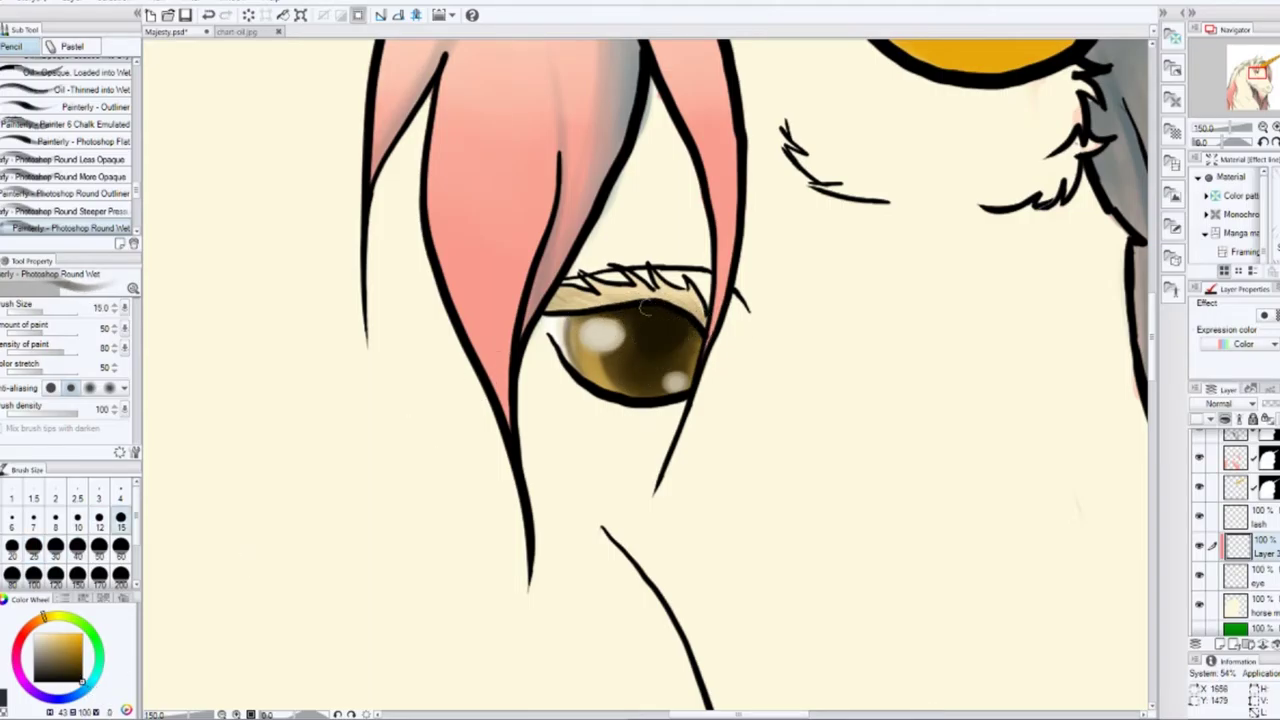
# Step: Add a new layer between the eye layer and the horse base layer
pyautogui.scroll(-5, 650, 380)
pyautogui.scroll(2, 650, 380)
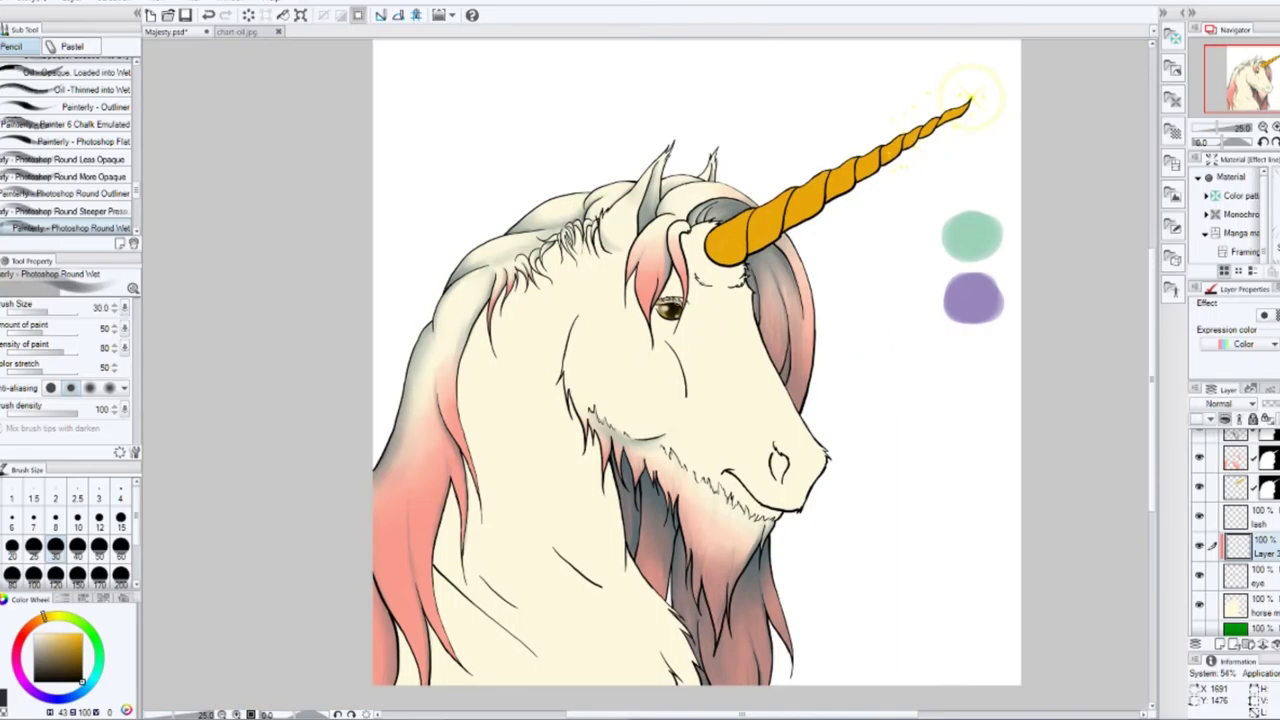
pyautogui.hotkey('ctrl', 'shift', 'n')
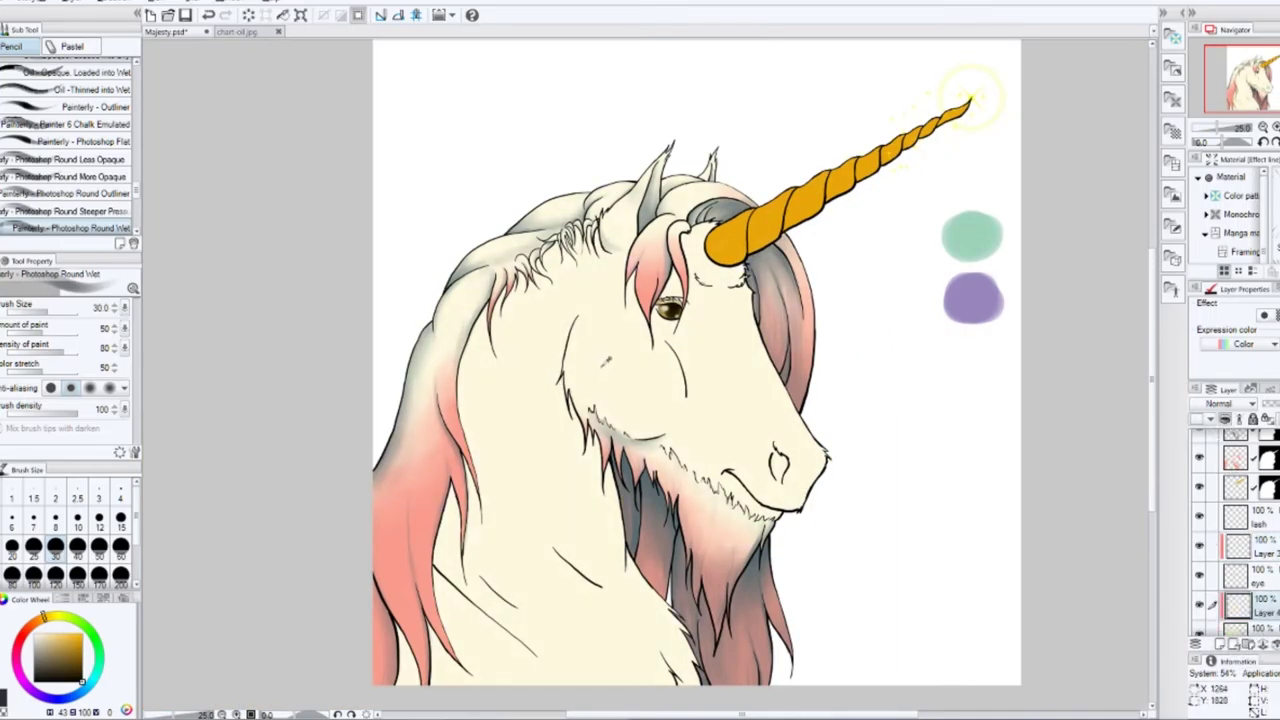
# Step: Switch to the dark blue drawing color and begin soft shading around the jaw at brush size 170
pyautogui.press(']')
pyautogui.press(']')
pyautogui.press(']')
pyautogui.press(']')
pyautogui.press(']')
pyautogui.press(']')
pyautogui.press(']')
pyautogui.press(']')
pyautogui.press(']')
pyautogui.press('x')
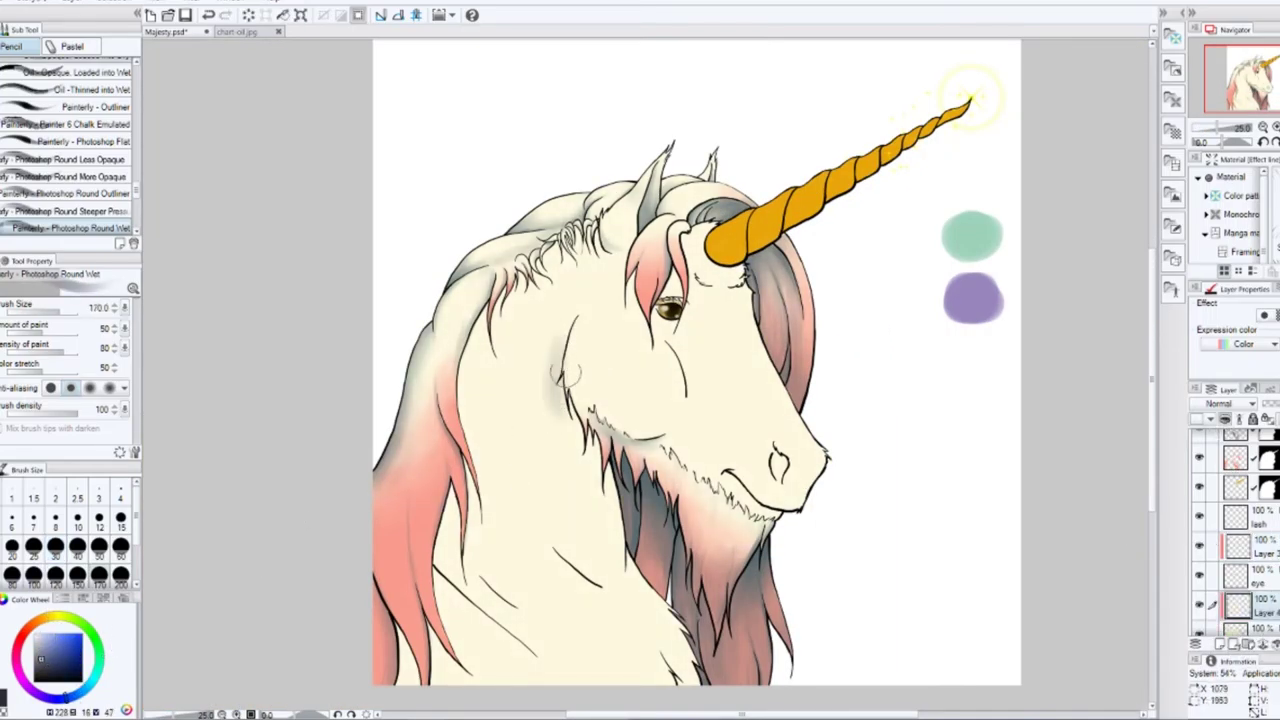
pyautogui.scroll(4, 600, 450)
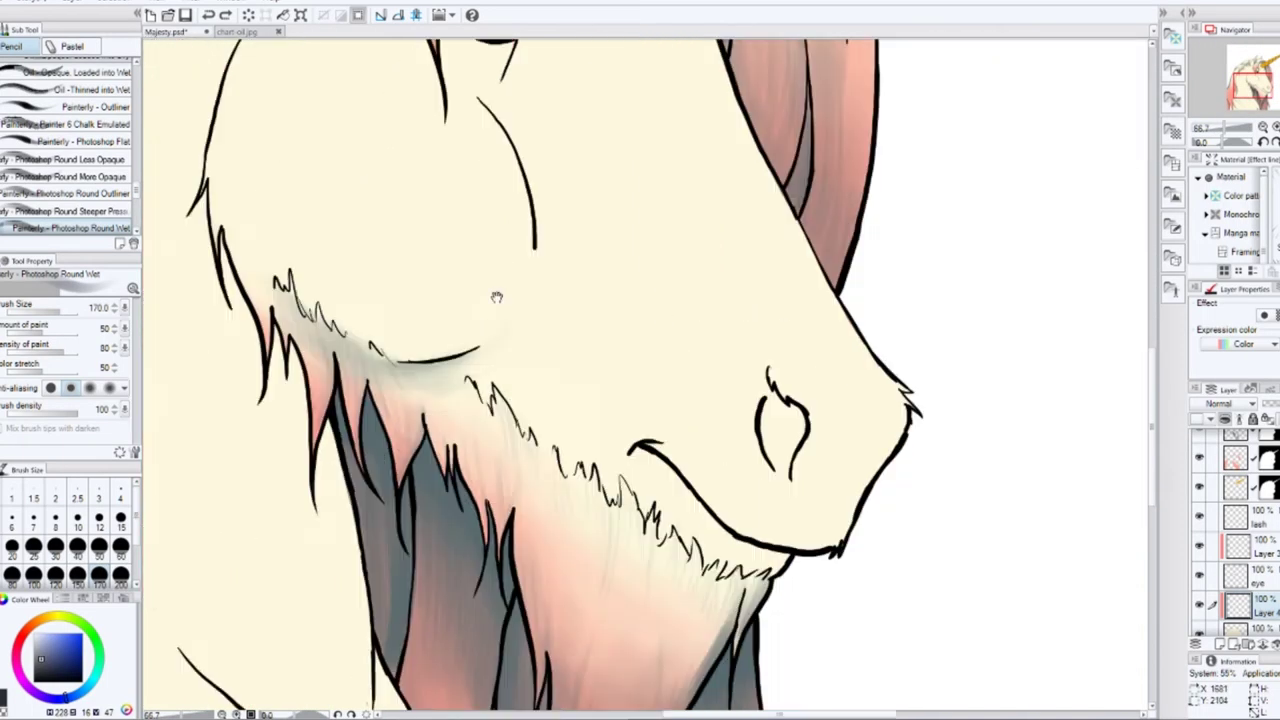
pyautogui.moveTo(496, 297); pyautogui.dragTo(439, 277)
# Step: Shade the inside of the nostril with blue-gray and softly shade the muzzle below it at brush size 170
pyautogui.press('[')
pyautogui.press('[')
pyautogui.press('[')
pyautogui.press('[')
pyautogui.press('[')
pyautogui.press('[')
pyautogui.press('[')
pyautogui.press('[')
pyautogui.moveTo(720, 380)
pyautogui.mouseDown()
pyautogui.moveTo(735, 430)
pyautogui.moveTo(715, 385)
pyautogui.moveTo(740, 410)
pyautogui.moveTo(715, 420)
pyautogui.moveTo(715, 450)
pyautogui.moveTo(740, 405)
pyautogui.moveTo(735, 390)
pyautogui.moveTo(715, 450)
pyautogui.moveTo(725, 375)
pyautogui.mouseUp()
pyautogui.press(']')
pyautogui.press(']')
pyautogui.press(']')
pyautogui.press(']')
pyautogui.press('[')
pyautogui.press('[')
pyautogui.press('[')
pyautogui.press('[')
pyautogui.press(']')
pyautogui.moveTo(844, 414); pyautogui.dragTo(749, 471)
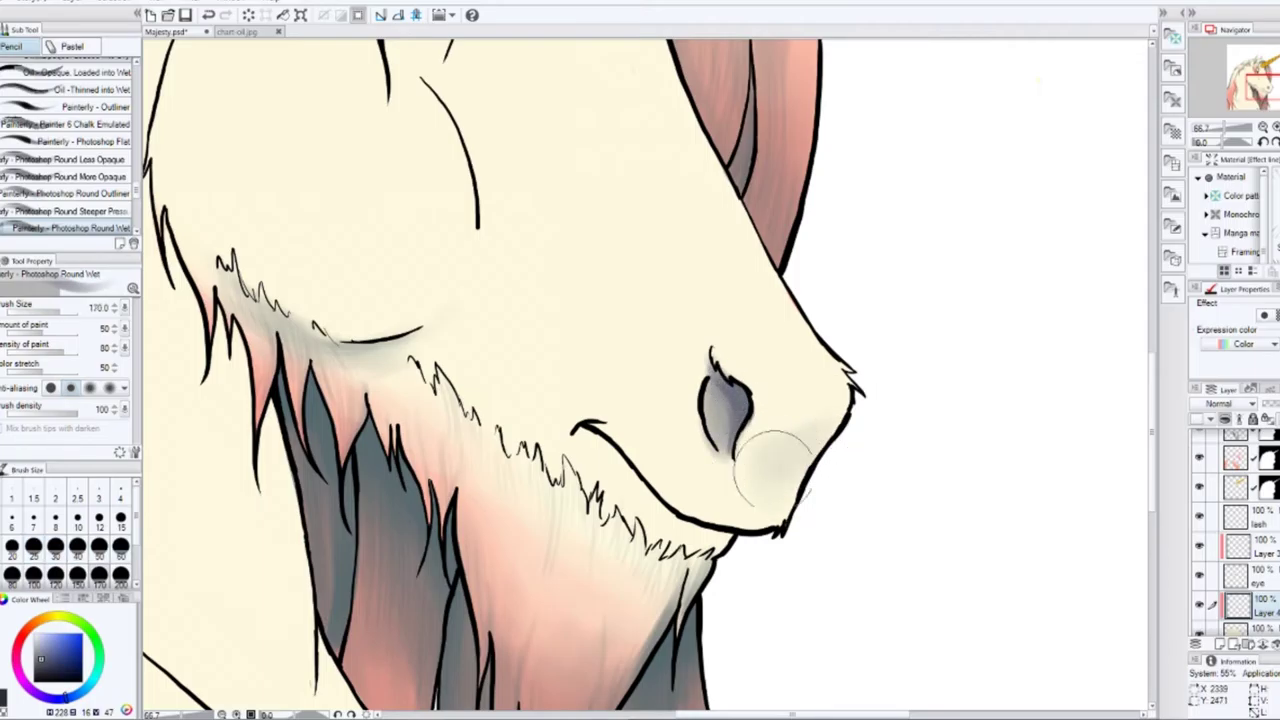
# Step: Shade the hollow between the cheek and mouth at brush size 200, and blend it with the Blend tool
pyautogui.press(']')
pyautogui.press(']')
pyautogui.press(']')
pyautogui.press(']')
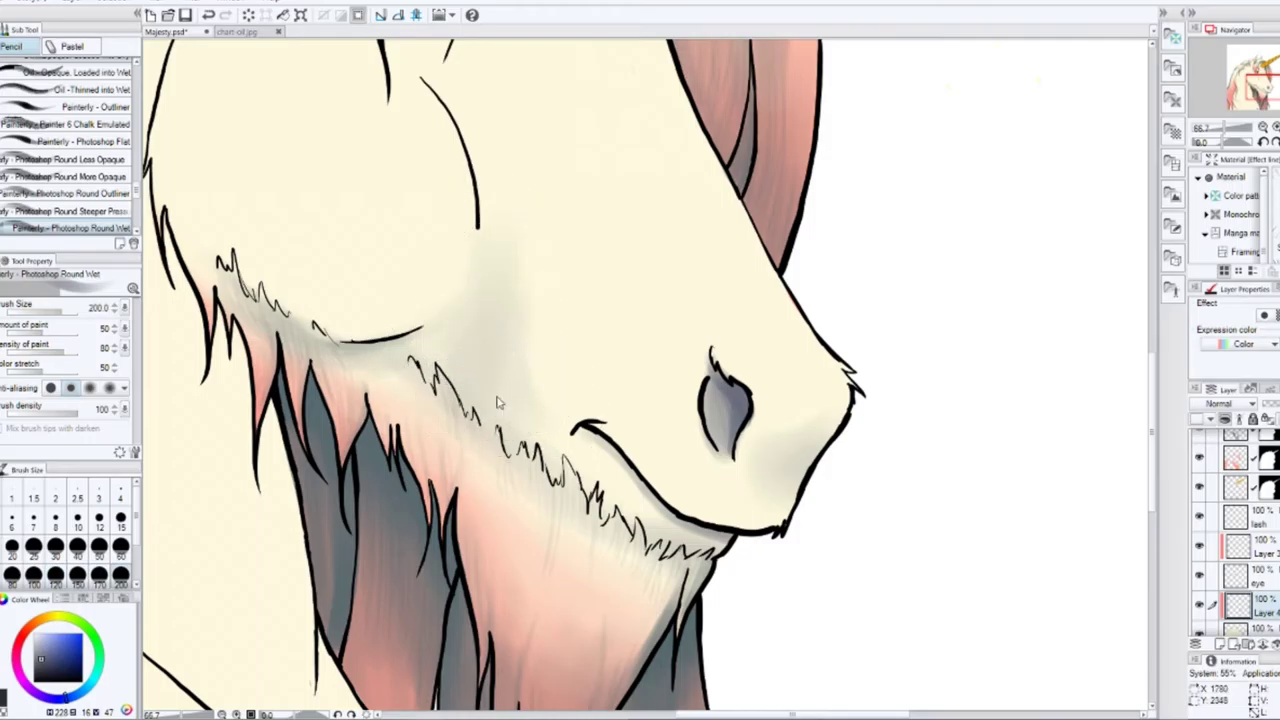
pyautogui.press('j')
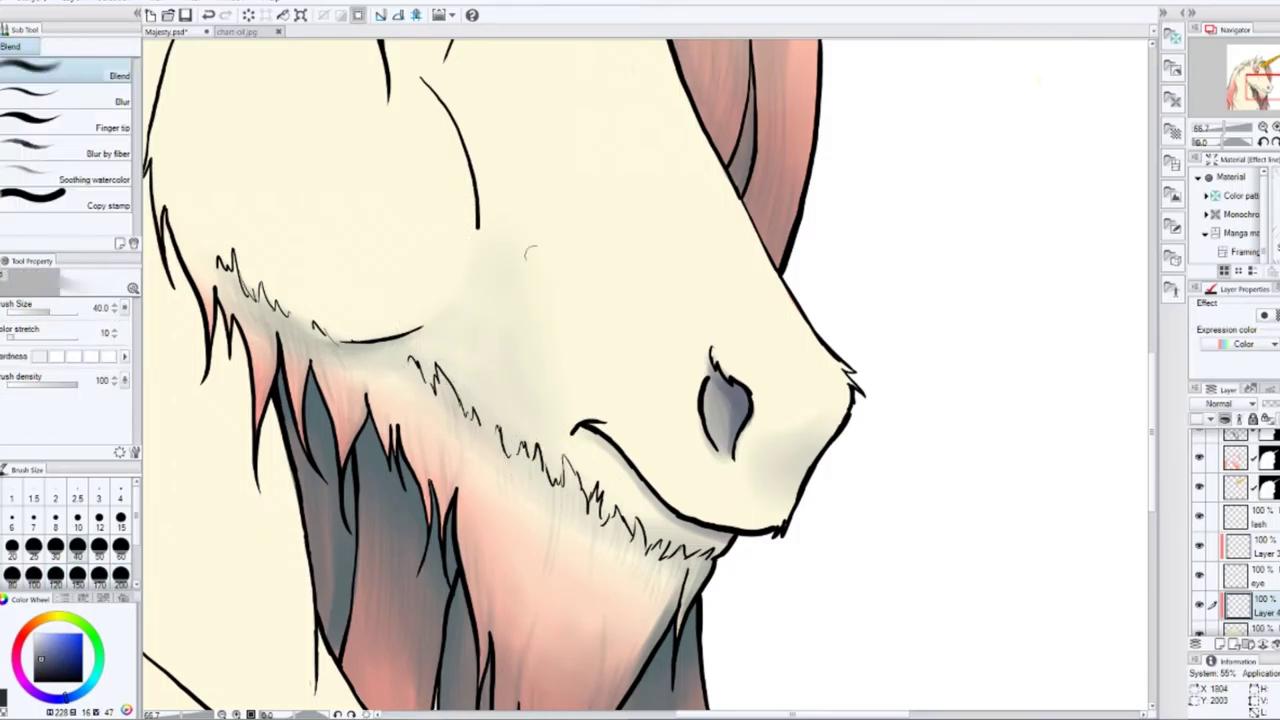
# Step: Shade the area above the eye between the forelock strands with the Photoshop Round Wet brush, finishing at size 20
pyautogui.moveTo(466, 322)
pyautogui.mouseDown()
pyautogui.moveTo(566, 541)
pyautogui.moveTo(474, 633)
pyautogui.mouseUp()
pyautogui.press('p')
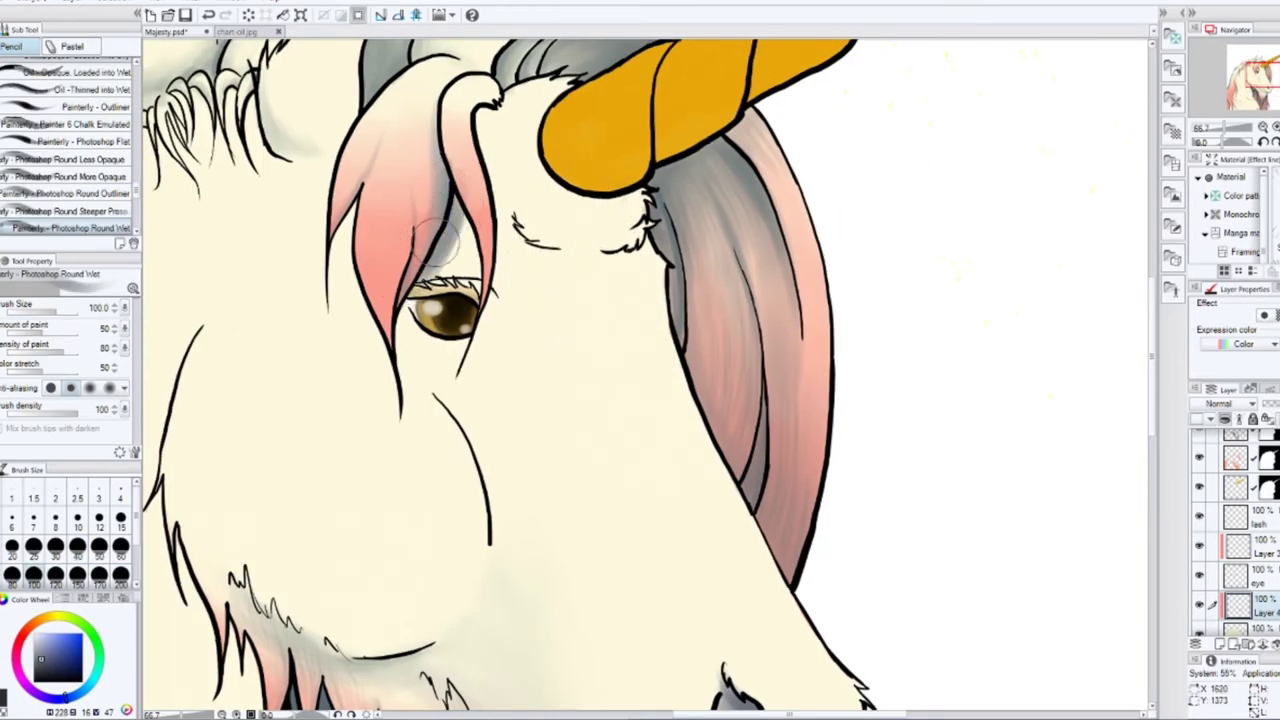
pyautogui.press('[')
pyautogui.press('[')
pyautogui.press('[')
pyautogui.press('[')
pyautogui.press('[')
pyautogui.moveTo(459, 218); pyautogui.dragTo(445, 282)
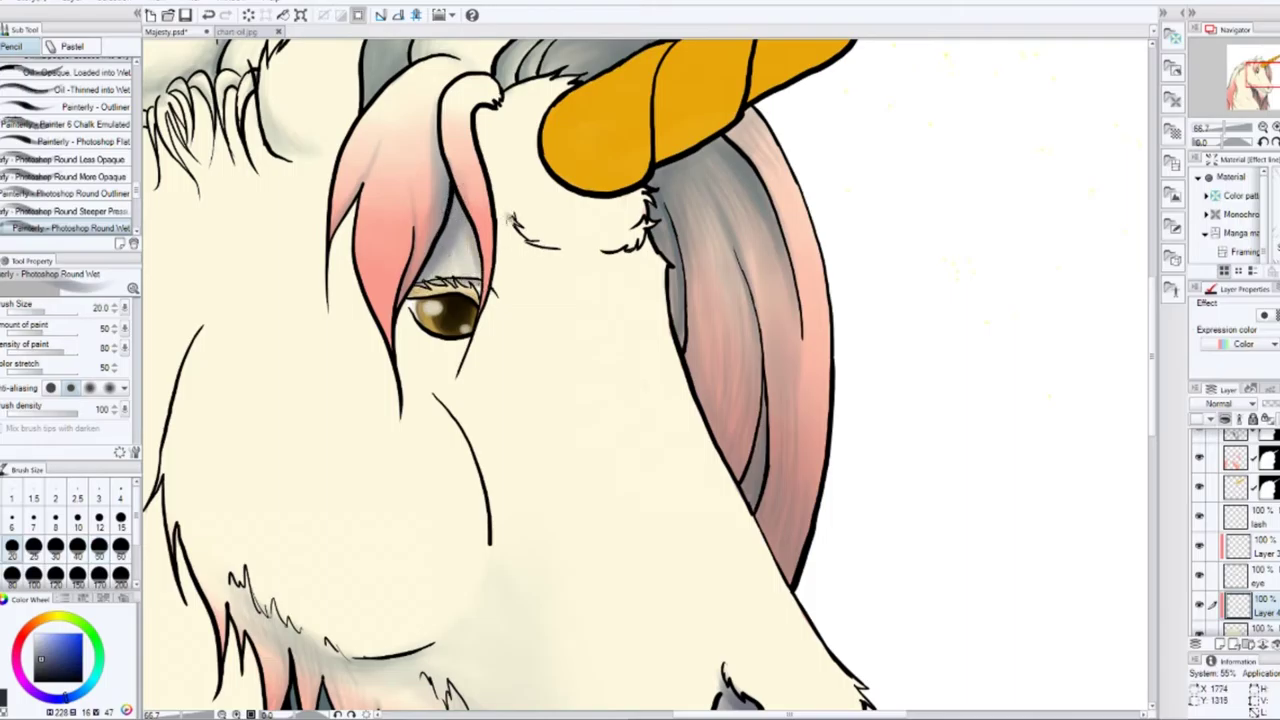
# Step: Shade the forehead beside the forelock and the face below the fur tufts under the horn, finishing at brush size 40
pyautogui.press(']')
pyautogui.press(']')
pyautogui.press(']')
pyautogui.press(']')
pyautogui.press(']')
pyautogui.press(']')
pyautogui.press(']')
pyautogui.press(']')
pyautogui.press(']')
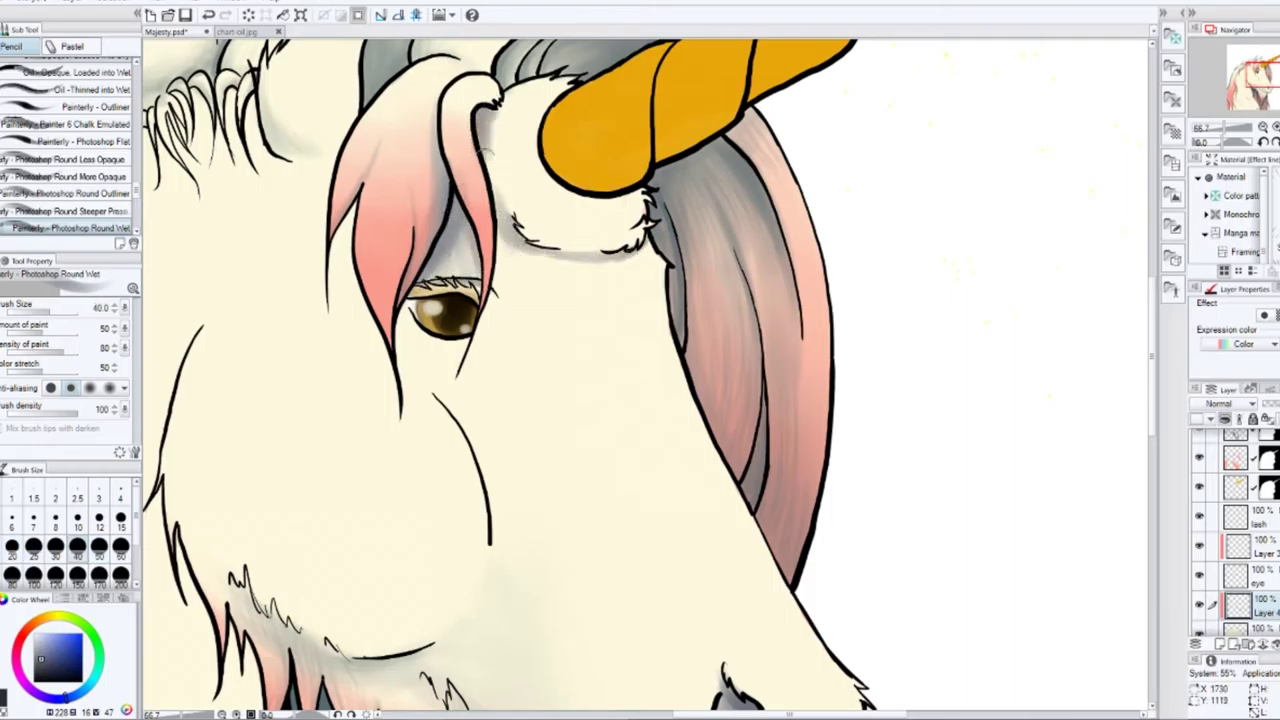
# Step: Add light shading to the fur bulge beneath the horn at brush size 50
pyautogui.press('[')
pyautogui.press('[')
pyautogui.press('[')
pyautogui.press('[')
pyautogui.press('[')
pyautogui.press('[')
pyautogui.press('[')
pyautogui.press('[')
pyautogui.press('[')
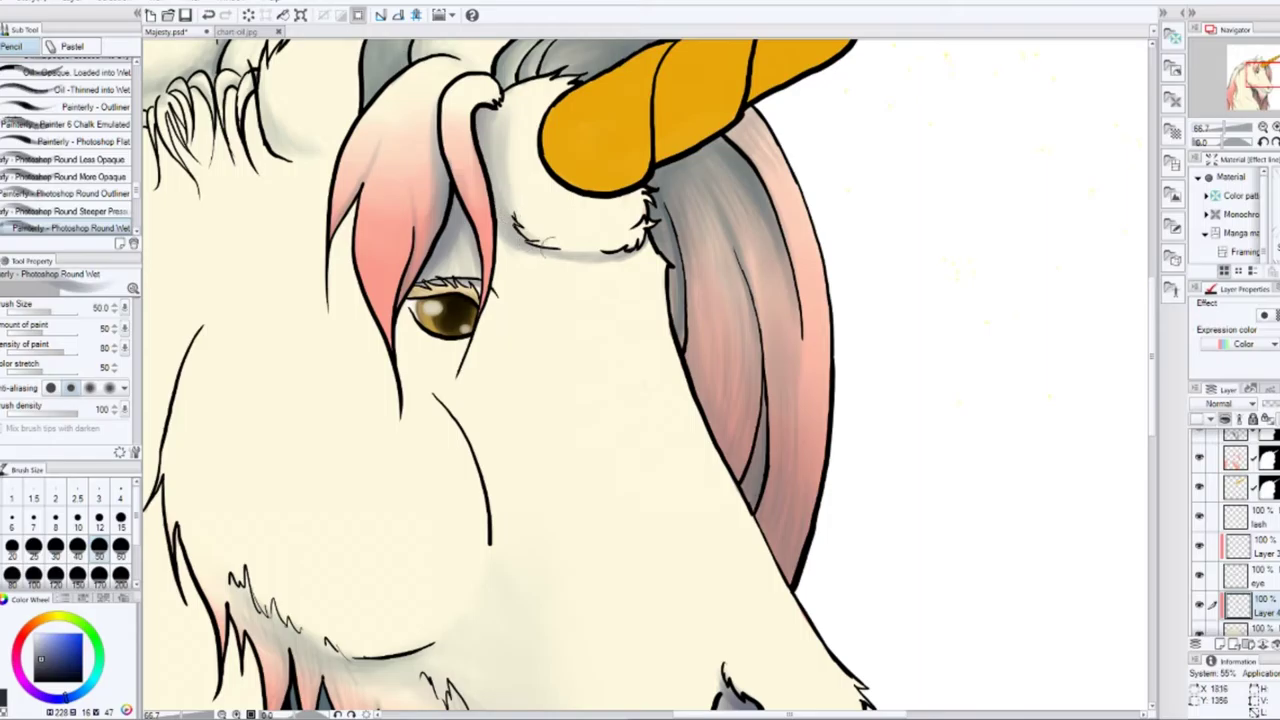
pyautogui.moveTo(618, 232)
pyautogui.mouseDown()
pyautogui.moveTo(605, 195)
pyautogui.moveTo(620, 228)
pyautogui.moveTo(610, 225)
pyautogui.mouseUp()
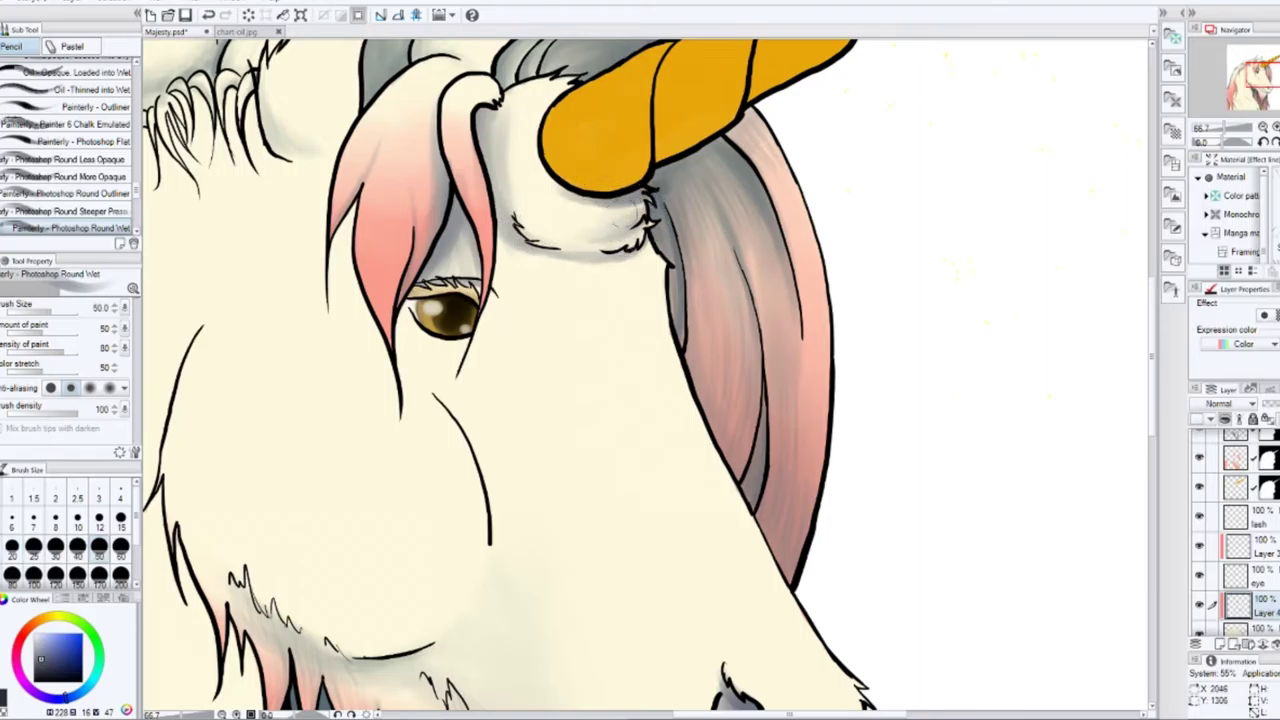
# Step: Deepen the cast shadow directly under the horn's base at brush size 25
pyautogui.press(']')
pyautogui.press(']')
pyautogui.press(']')
pyautogui.press(']')
pyautogui.press(']')
pyautogui.press(']')
pyautogui.press(']')
pyautogui.press(']')
pyautogui.press('[')
pyautogui.press('[')
pyautogui.press('[')
pyautogui.press('[')
pyautogui.press('[')
pyautogui.press('[')
pyautogui.press('[')
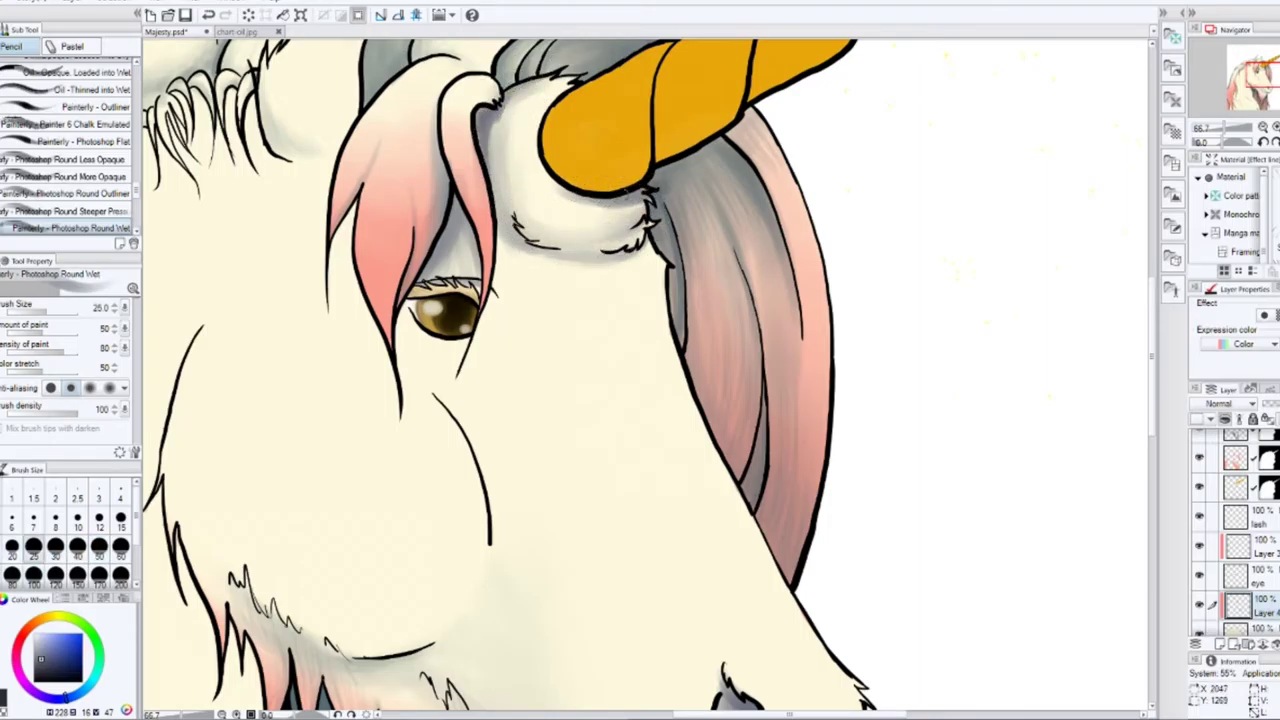
pyautogui.moveTo(632, 170); pyautogui.dragTo(590, 198)
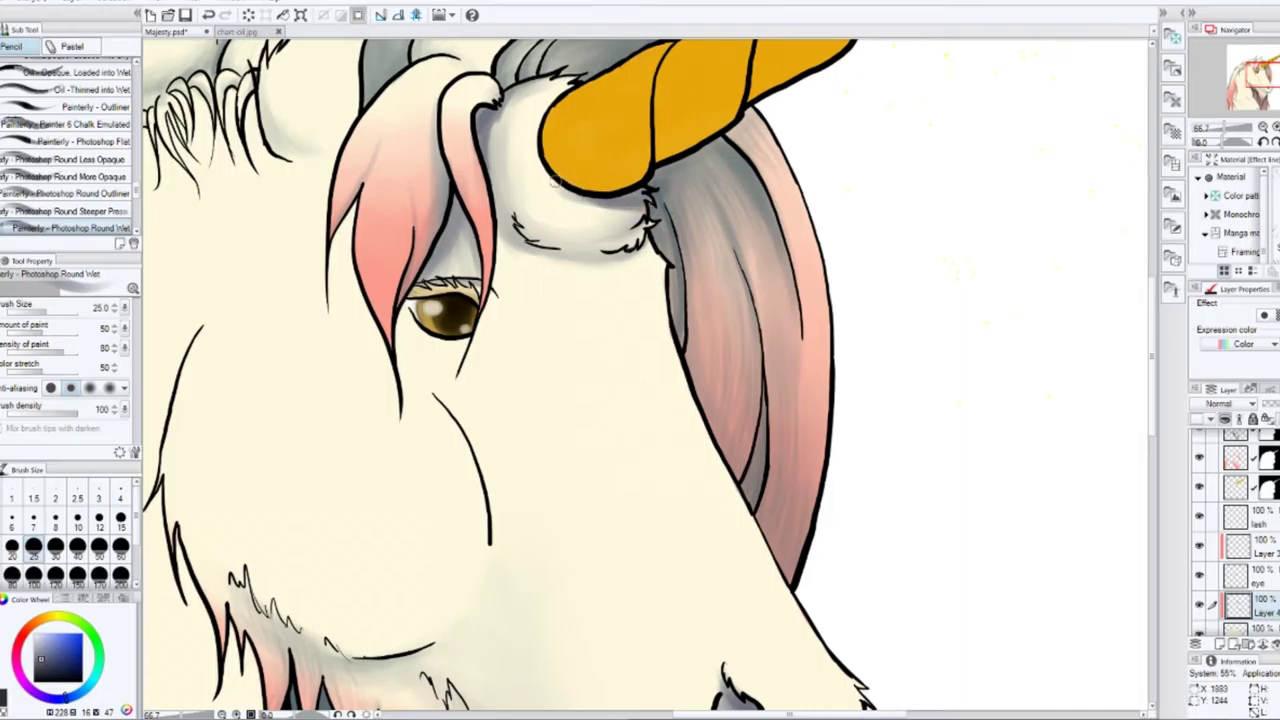
pyautogui.scroll(-2, 676, 173)
pyautogui.scroll(2, 480, 280)
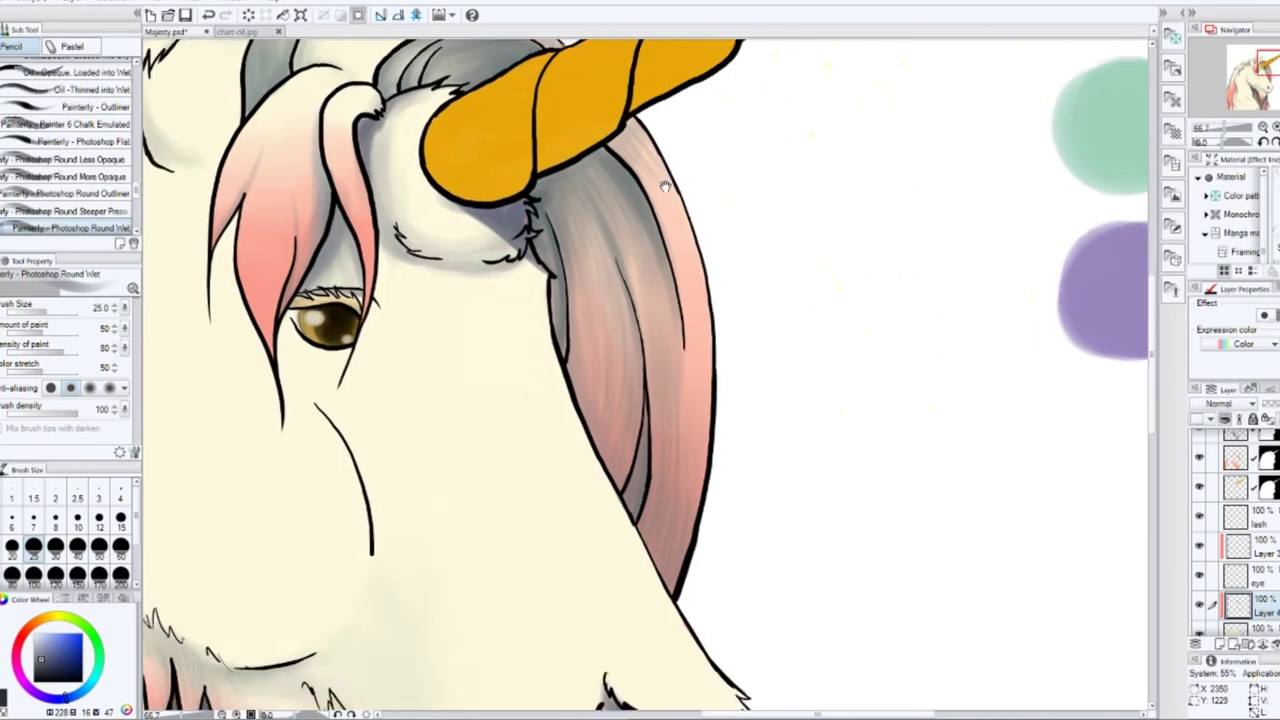
# Step: Softly shade the upper bridge of the nose below the horn's fur tufts at brush size 170
pyautogui.press(']')
pyautogui.press(']')
pyautogui.press(']')
pyautogui.press(']')
pyautogui.press(']')
pyautogui.press(']')
pyautogui.press(']')
pyautogui.press(']')
pyautogui.press(']')
pyautogui.press(']')
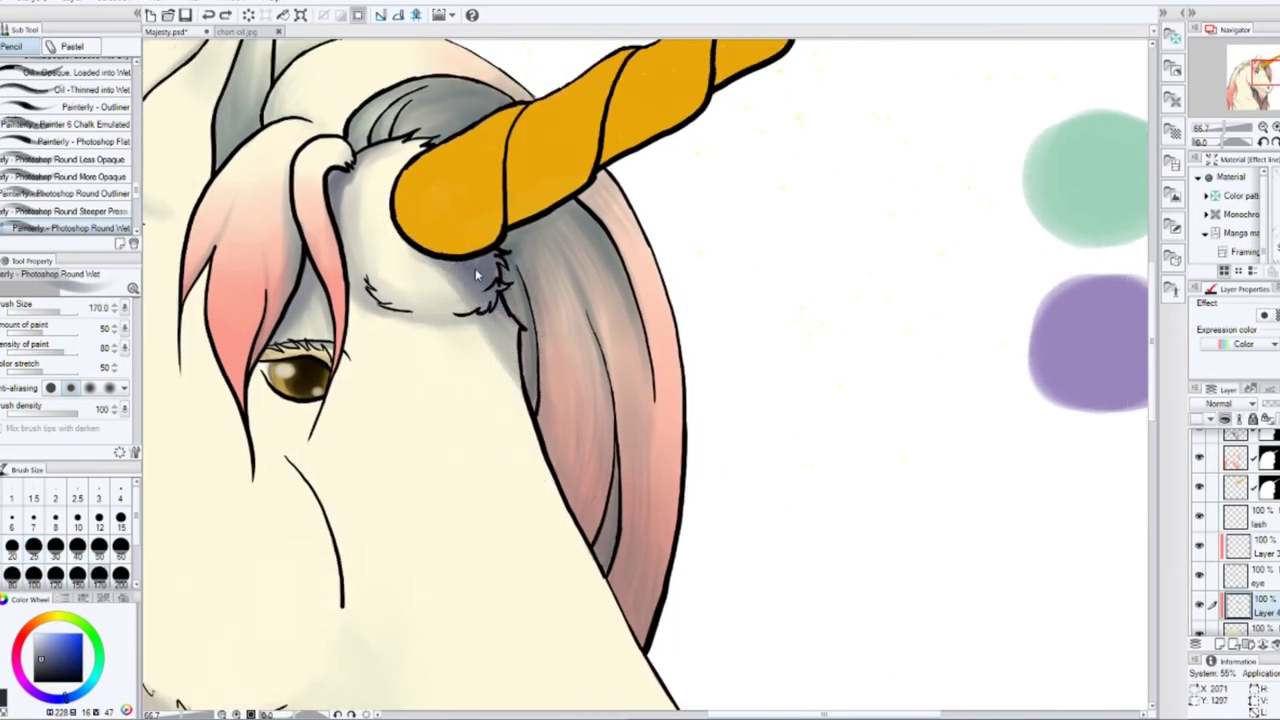
# Step: Darken the front edge of the nose bridge beneath the horn with a smaller brush
pyautogui.press('[')
pyautogui.press('[')
pyautogui.press('[')
pyautogui.press('[')
pyautogui.press('[')
pyautogui.press('[')
pyautogui.press('[')
pyautogui.moveTo(452, 250)
pyautogui.mouseDown()
pyautogui.moveTo(469, 290)
pyautogui.moveTo(421, 264)
pyautogui.moveTo(512, 407)
pyautogui.moveTo(481, 314)
pyautogui.moveTo(530, 395)
pyautogui.mouseUp()
pyautogui.press(']')
pyautogui.press(']')
pyautogui.press(']')
# Step: Softly shade the neck below the ear and the crest's hair tufts at brush size 150
pyautogui.moveTo(362, 423)
pyautogui.mouseDown()
pyautogui.moveTo(642, 243)
pyautogui.moveTo(824, 243)
pyautogui.mouseUp()
pyautogui.moveTo(522, 67); pyautogui.dragTo(555, 240)
pyautogui.press(']')
pyautogui.press(']')
pyautogui.press(']')
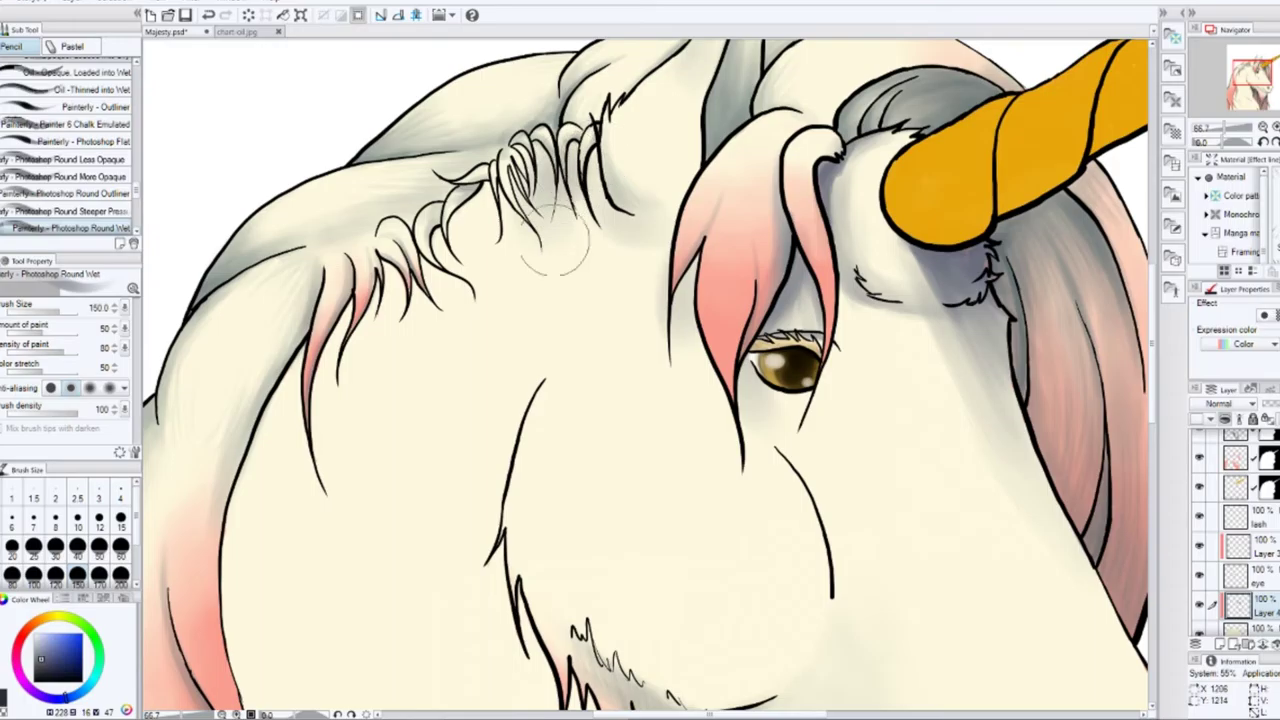
# Step: Darken the gaps between the curled hair tufts along the crest at brush sizes 17 and 20
pyautogui.press('[')
pyautogui.press('[')
pyautogui.press('[')
pyautogui.press('[')
pyautogui.press('[')
pyautogui.press('[')
pyautogui.press('[')
pyautogui.press('[')
pyautogui.press('[')
pyautogui.press('[')
pyautogui.press('[')
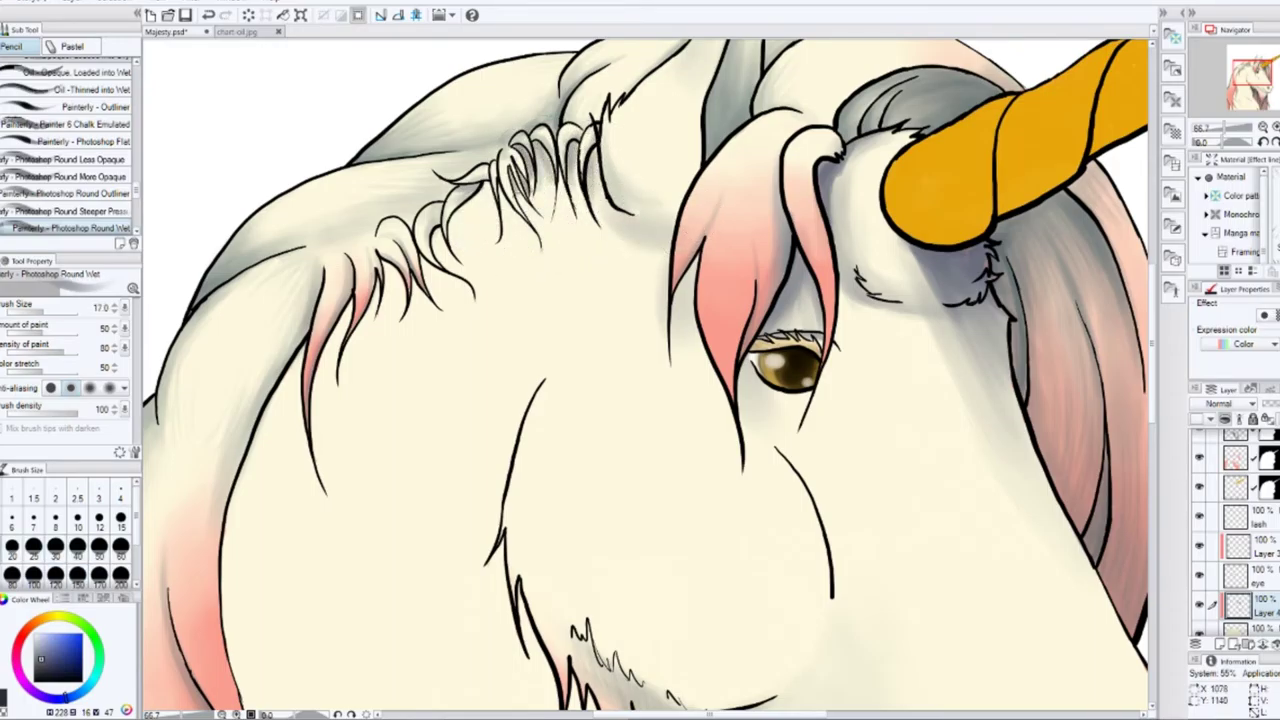
pyautogui.press(']')
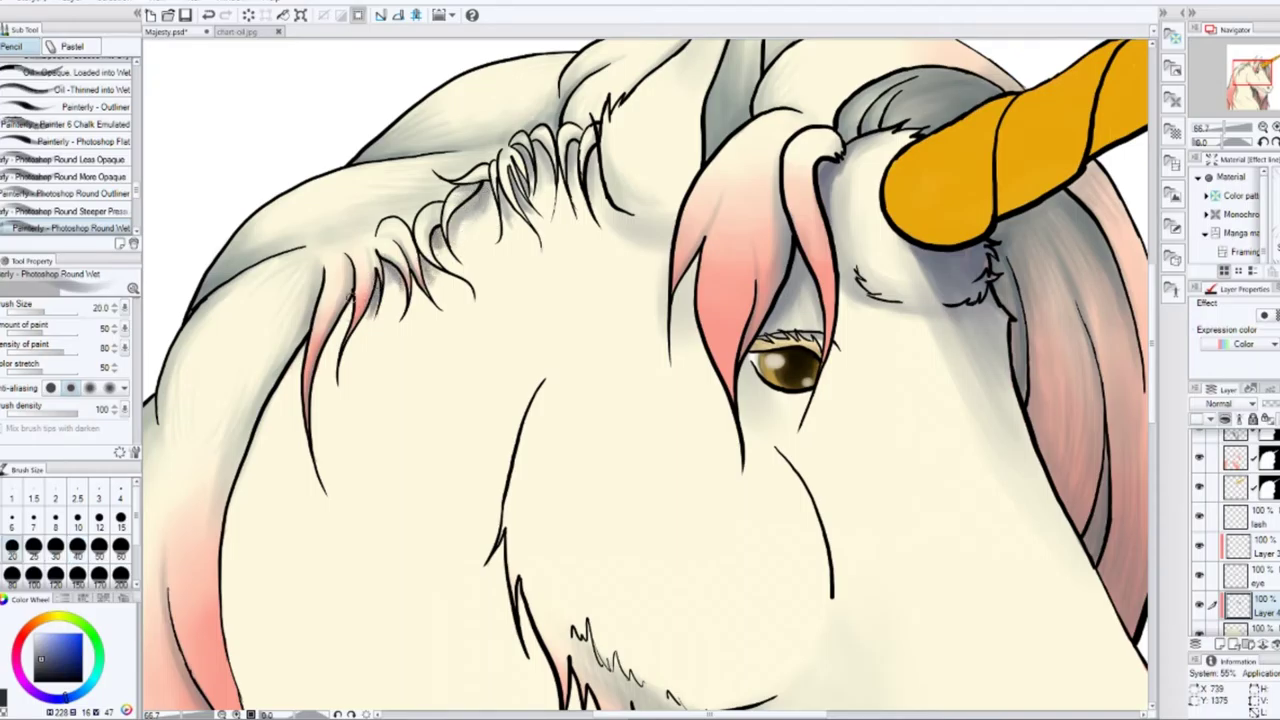
# Step: Extend the shadow beneath the crest tufts and beside the pink mane strands at brush sizes 40 and 50
pyautogui.press(']')
pyautogui.press(']')
pyautogui.press(']')
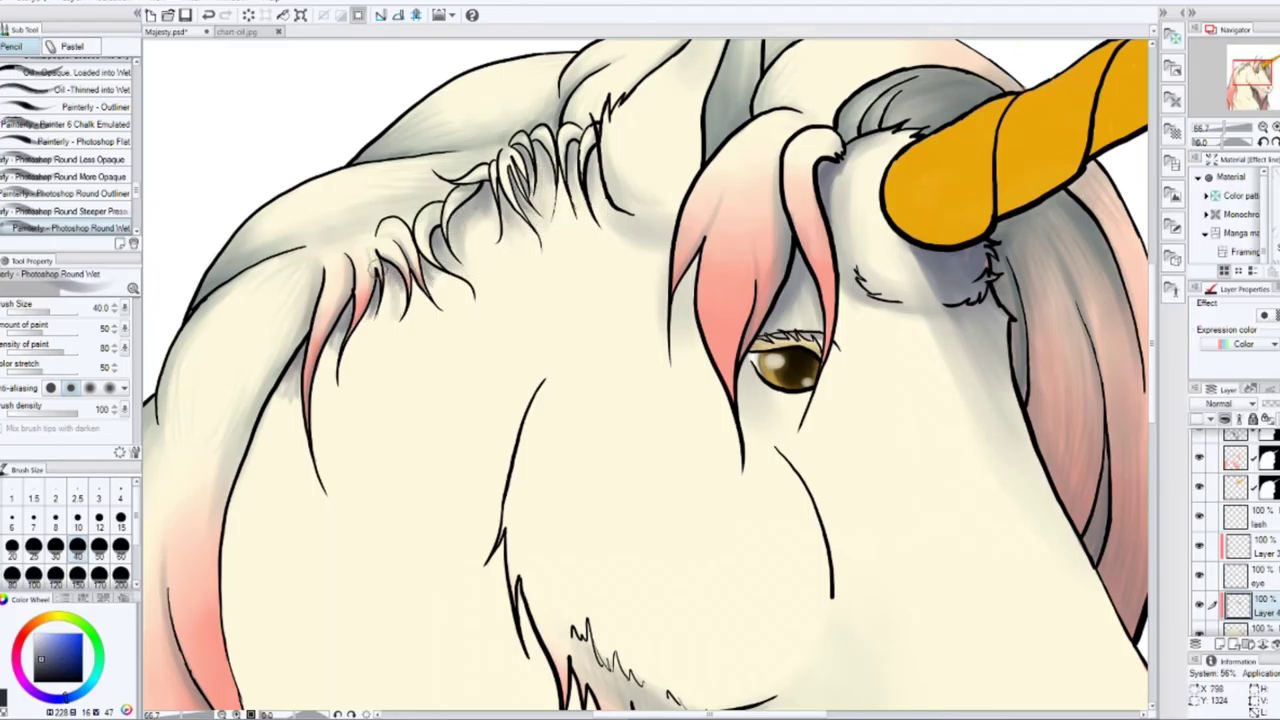
pyautogui.press(']')
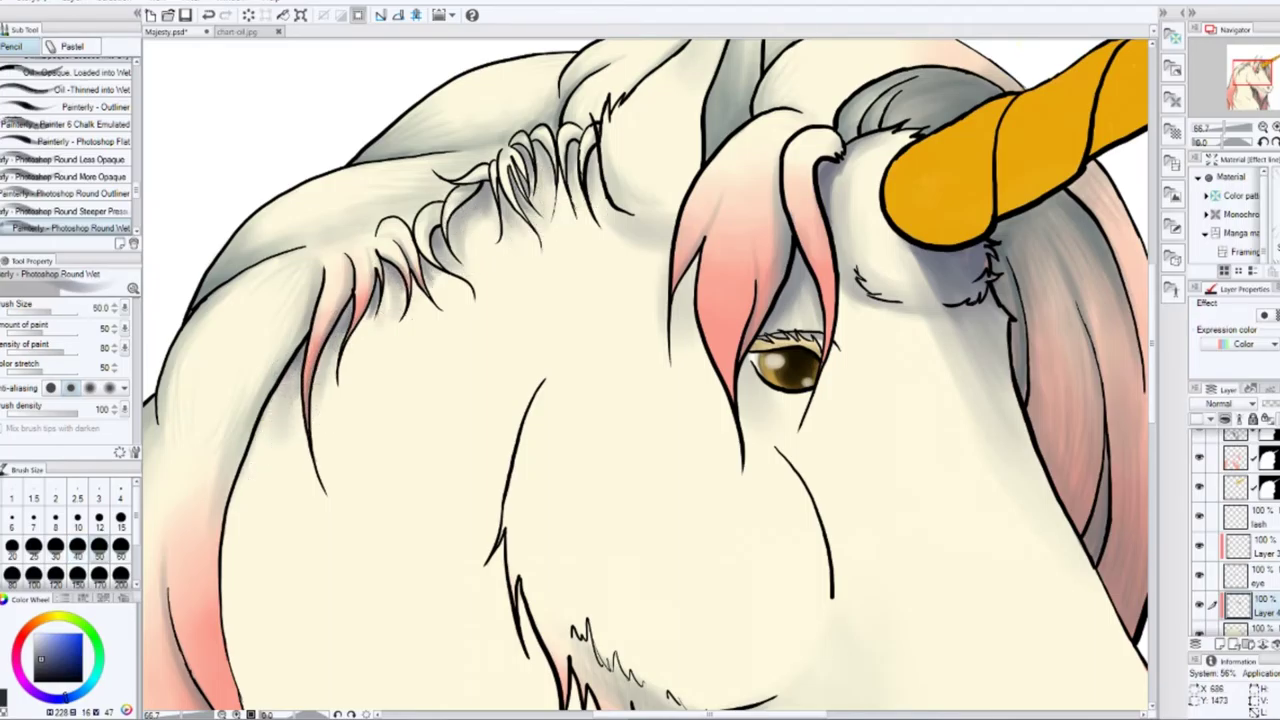
# Step: Shade the neck along the rear jawline and behind the jaw's hair tufts at brush size 25
pyautogui.scroll(-2, 558, 180)
pyautogui.press('[')
pyautogui.press('[')
pyautogui.press('[')
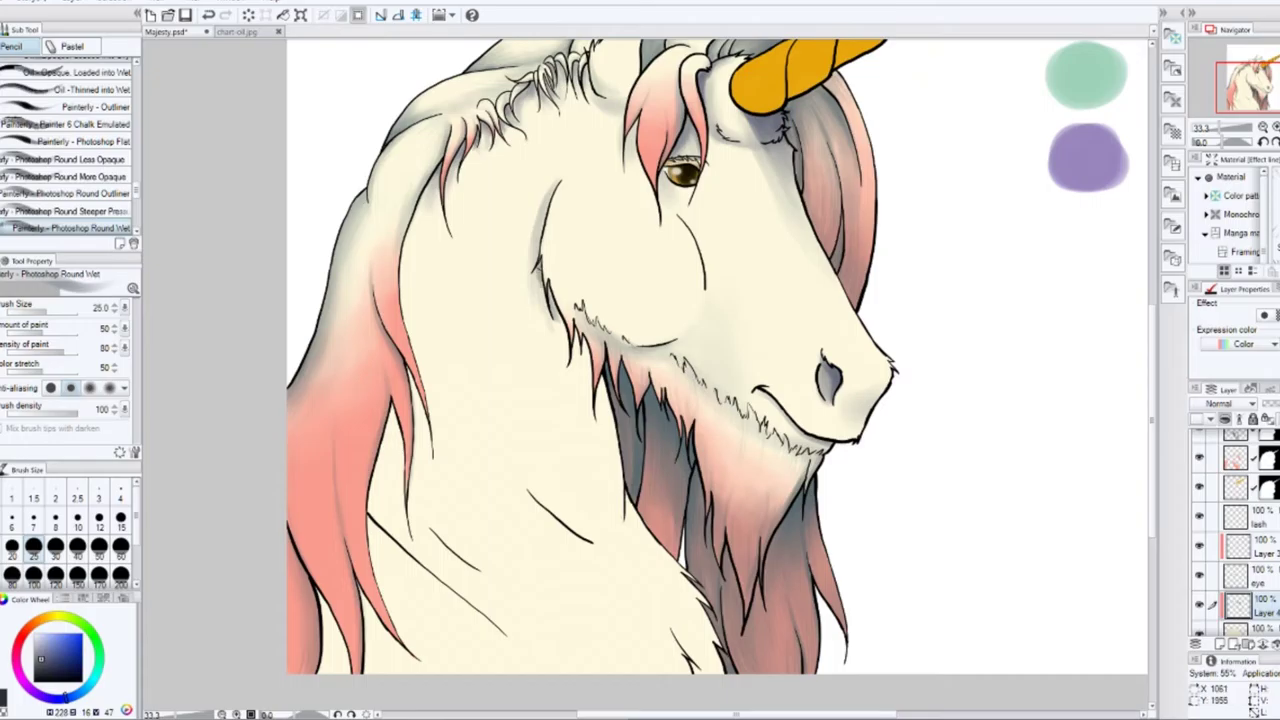
pyautogui.scroll(1, 535, 269)
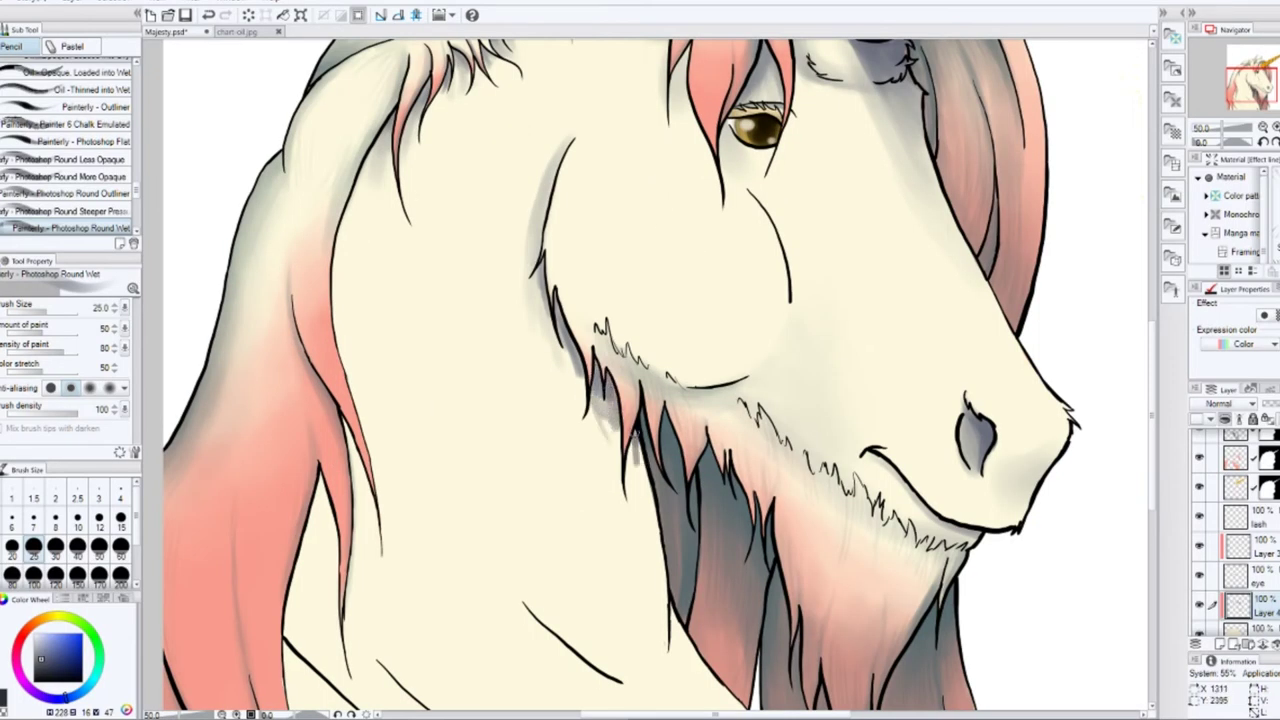
pyautogui.moveTo(671, 393); pyautogui.dragTo(610, 480)
pyautogui.moveTo(560, 320)
pyautogui.mouseDown()
pyautogui.moveTo(580, 440)
pyautogui.moveTo(525, 325)
pyautogui.moveTo(640, 580)
pyautogui.mouseUp()
# Step: Build a broad soft shadow down the throat and neck behind the jaw, finishing at brush size 60
pyautogui.press(']')
pyautogui.press(']')
pyautogui.press(']')
pyautogui.press(']')
pyautogui.press(']')
pyautogui.press(']')
pyautogui.press(']')
pyautogui.press(']')
pyautogui.press(']')
pyautogui.press('[')
pyautogui.press('[')
pyautogui.press('[')
pyautogui.press('[')
pyautogui.press('[')
pyautogui.press('[')
pyautogui.press('[')
pyautogui.press('[')
pyautogui.press('[')
pyautogui.press('[')
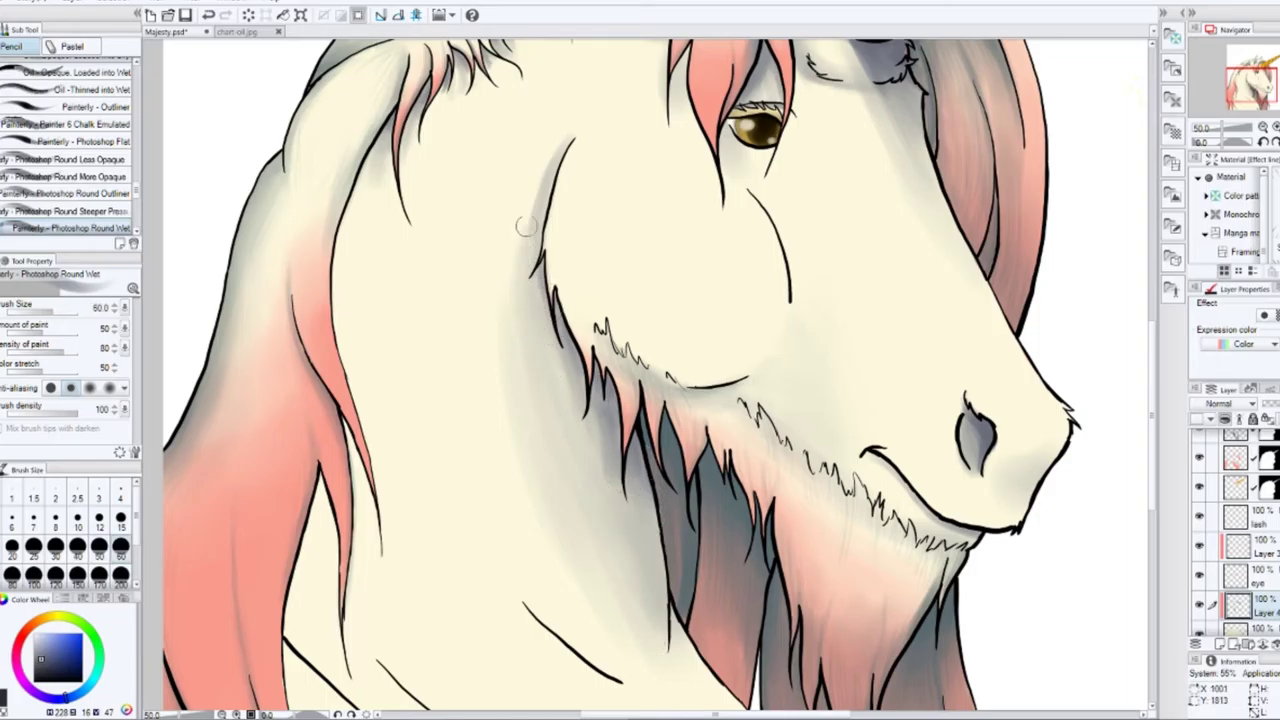
# Step: Deepen the blue-gray shadow down the throat below the jaw's hair tufts with long overlapping strokes along the neck's front edge
pyautogui.moveTo(560, 310)
pyautogui.mouseDown()
pyautogui.moveTo(615, 446)
pyautogui.moveTo(650, 600)
pyautogui.mouseUp()
pyautogui.press(']')
pyautogui.press(']')
pyautogui.press(']')
pyautogui.press(']')
pyautogui.press(']')
pyautogui.press(']')
pyautogui.press(']')
pyautogui.press(']')
pyautogui.press(']')
pyautogui.moveTo(538, 333); pyautogui.dragTo(645, 585)
pyautogui.moveTo(530, 300); pyautogui.dragTo(665, 600)
pyautogui.press('[')
pyautogui.press('[')
pyautogui.moveTo(620, 455); pyautogui.dragTo(660, 600)
pyautogui.moveTo(545, 340); pyautogui.dragTo(595, 440)
# Step: Extend a broad soft shadow down the middle of the neck toward the short collar line at brush size 170
pyautogui.scroll(-3, 595, 440)
pyautogui.press(']')
pyautogui.press(']')
pyautogui.press(']')
pyautogui.press(']')
pyautogui.scroll(2, 493, 338)
pyautogui.press('[')
pyautogui.press('[')
pyautogui.press('[')
pyautogui.press('[')
pyautogui.press('[')
pyautogui.press('[')
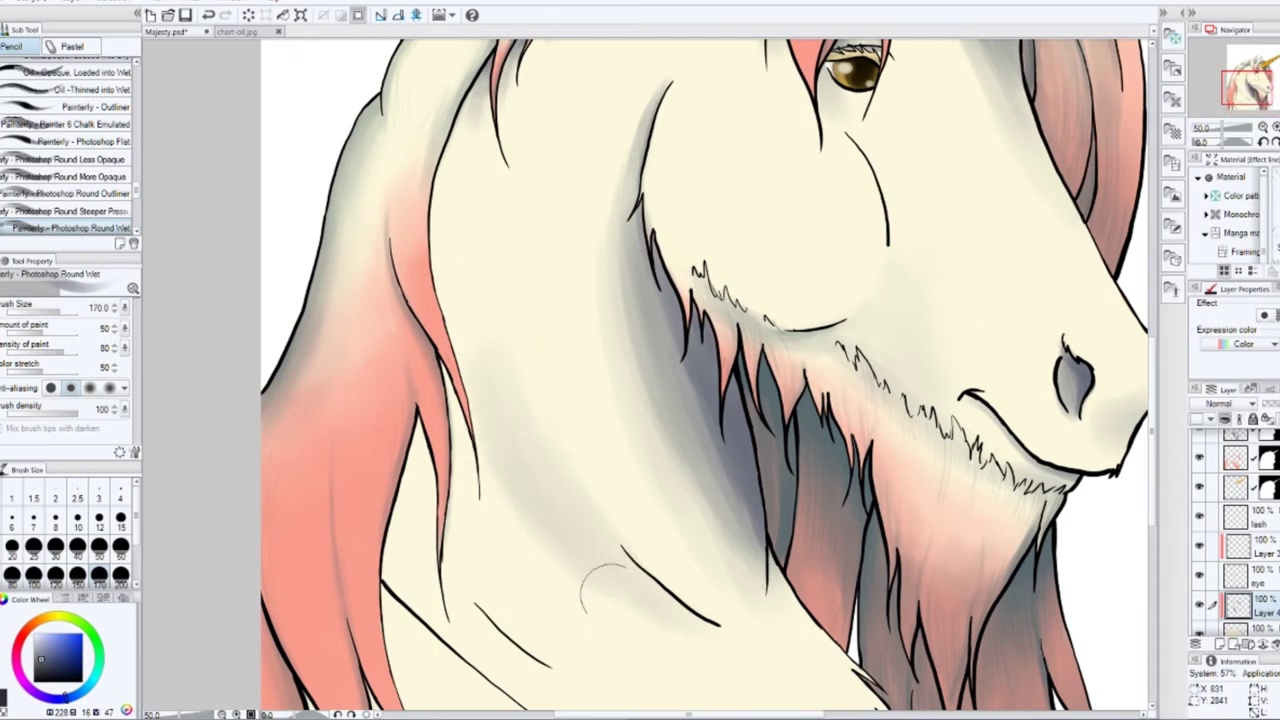
# Step: Shade the base of the throat at brush size 40 and the front edge of the chest at brush size 170
pyautogui.scroll(-3, 586, 571)
pyautogui.press('[')
pyautogui.press('[')
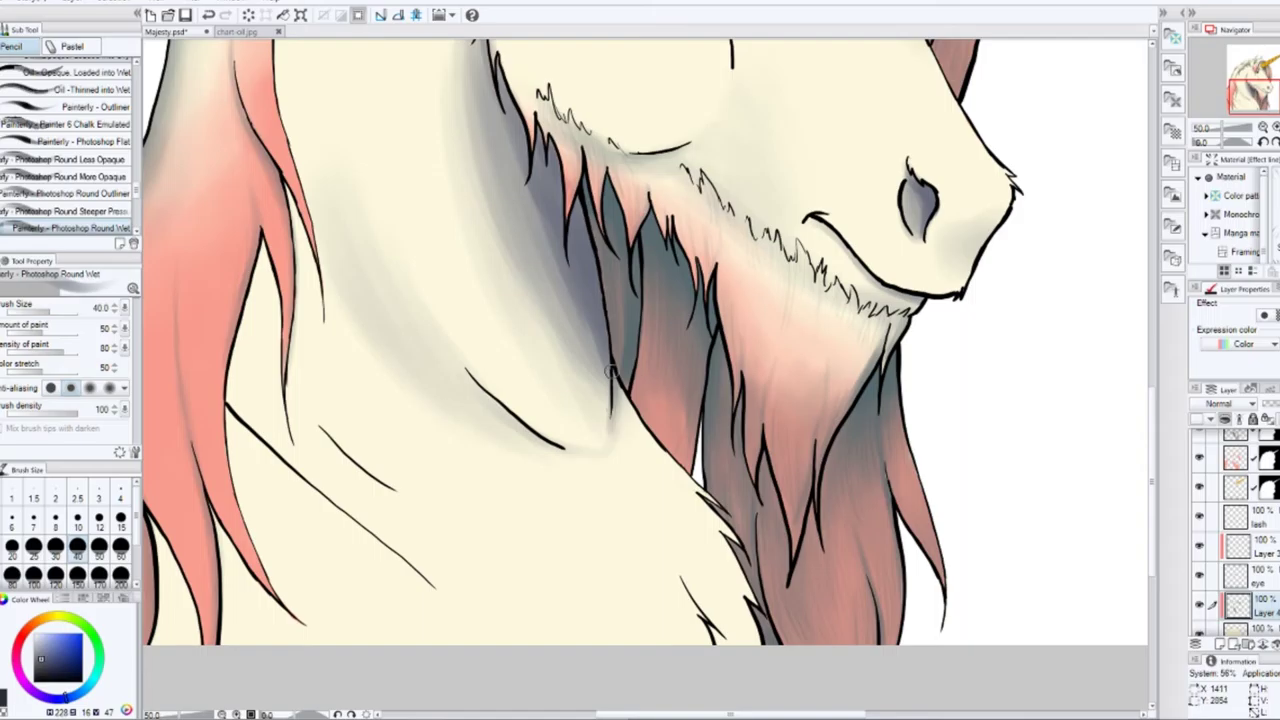
pyautogui.press(']')
pyautogui.press(']')
pyautogui.press(']')
pyautogui.press(']')
pyautogui.press(']')
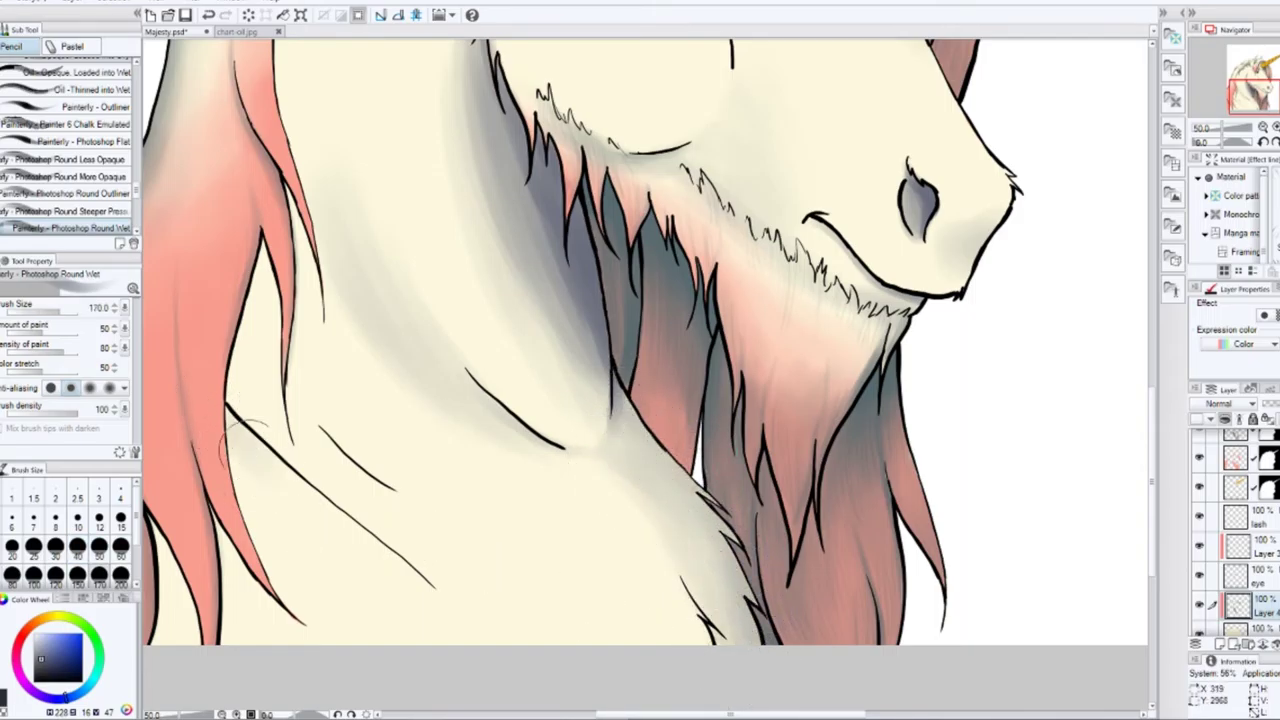
# Step: Shade the shoulder below the long shoulder line and beside the lower mane strands at brush sizes 170 and 120
pyautogui.moveTo(245, 440)
pyautogui.mouseDown()
pyautogui.moveTo(325, 530)
pyautogui.moveTo(485, 410)
pyautogui.mouseUp()
pyautogui.press('[')
pyautogui.press('[')
pyautogui.press('[')
pyautogui.press('[')
pyautogui.press('[')
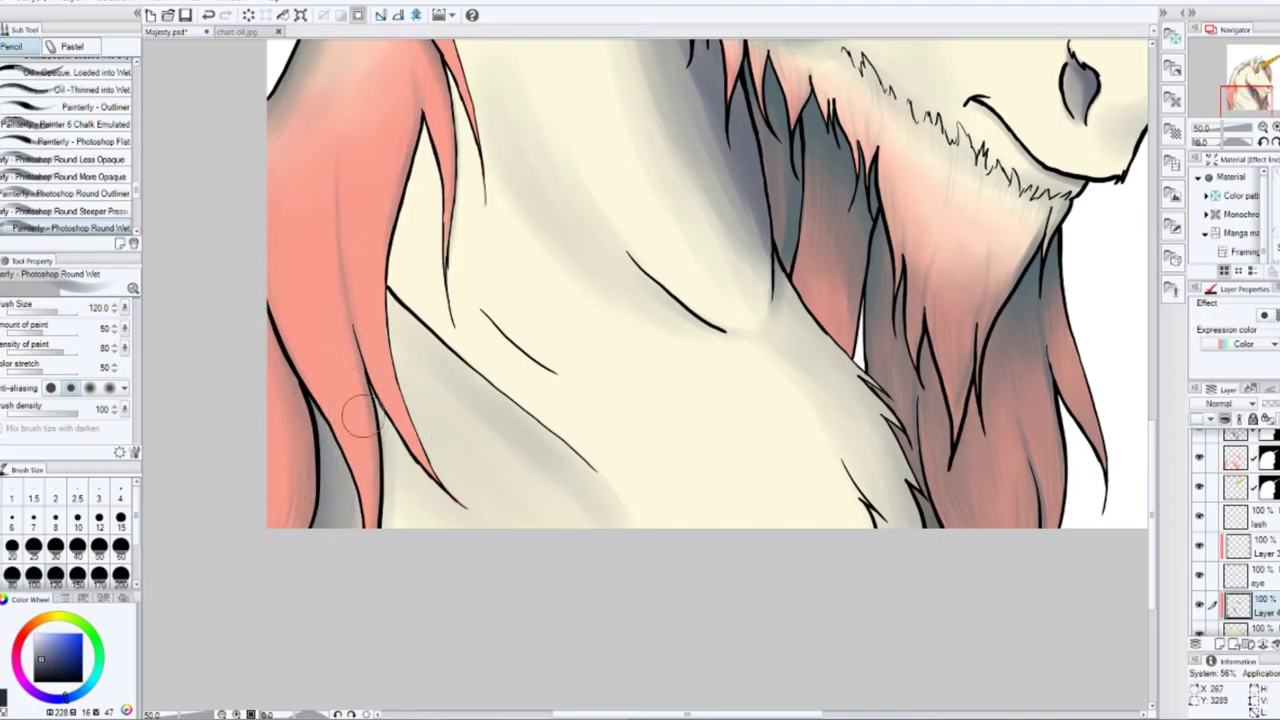
pyautogui.moveTo(330, 520)
pyautogui.mouseDown()
pyautogui.moveTo(385, 405)
pyautogui.moveTo(486, 557)
pyautogui.mouseUp()
pyautogui.press('[')
pyautogui.moveTo(400, 295); pyautogui.dragTo(394, 353)
# Step: Build a wide soft shadow along the lower neck beside the pink mane at brush size 250
pyautogui.press(']')
pyautogui.press(']')
pyautogui.press(']')
pyautogui.press(']')
pyautogui.press(']')
pyautogui.press(']')
pyautogui.press(']')
pyautogui.press(']')
pyautogui.press(']')
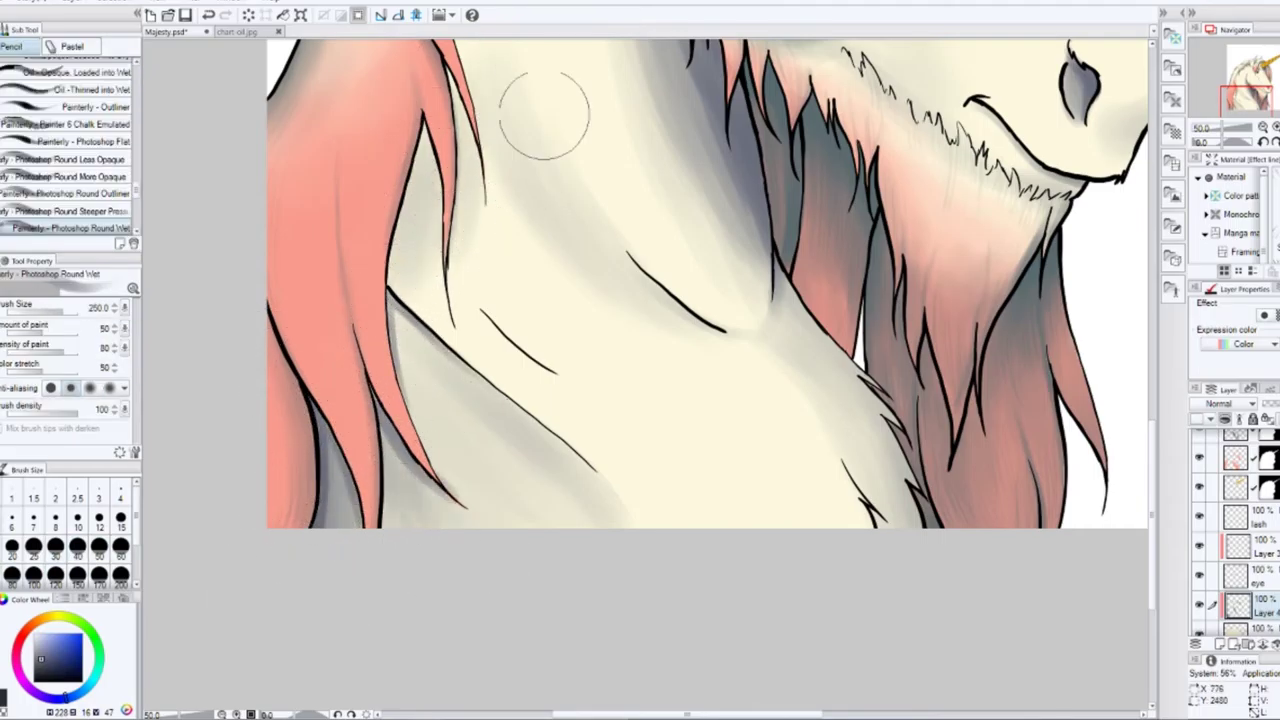
pyautogui.moveTo(509, 171); pyautogui.dragTo(549, 398)
pyautogui.moveTo(500, 208); pyautogui.dragTo(475, 318)
# Step: Darken the neck in the gap between the hanging mane strands at brush size 100
pyautogui.press('[')
pyautogui.press('[')
pyautogui.press('[')
pyautogui.press('[')
pyautogui.press('[')
pyautogui.press('[')
pyautogui.press('[')
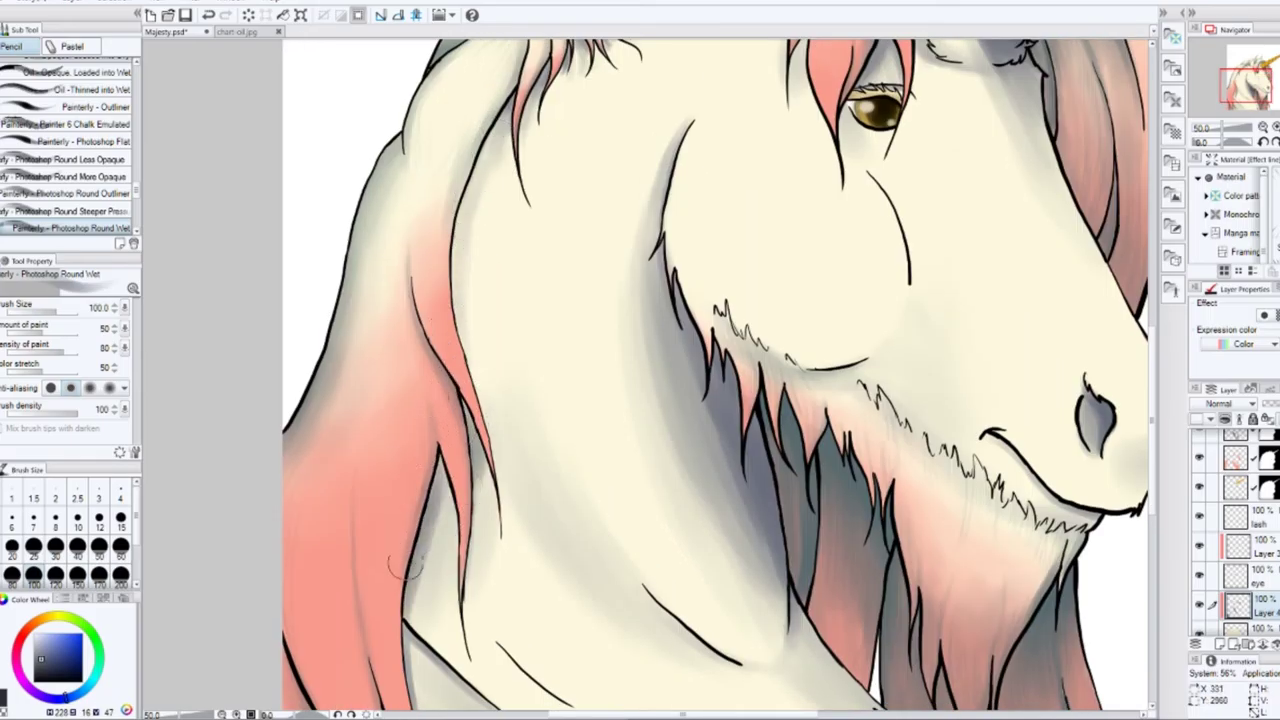
pyautogui.moveTo(415, 596); pyautogui.dragTo(421, 456)
# Step: Spread a broad soft shadow across the base of the neck and upper chest at brush size 300
pyautogui.press(']')
pyautogui.press(']')
pyautogui.press(']')
pyautogui.press(']')
pyautogui.press(']')
pyautogui.press(']')
pyautogui.press(']')
pyautogui.press(']')
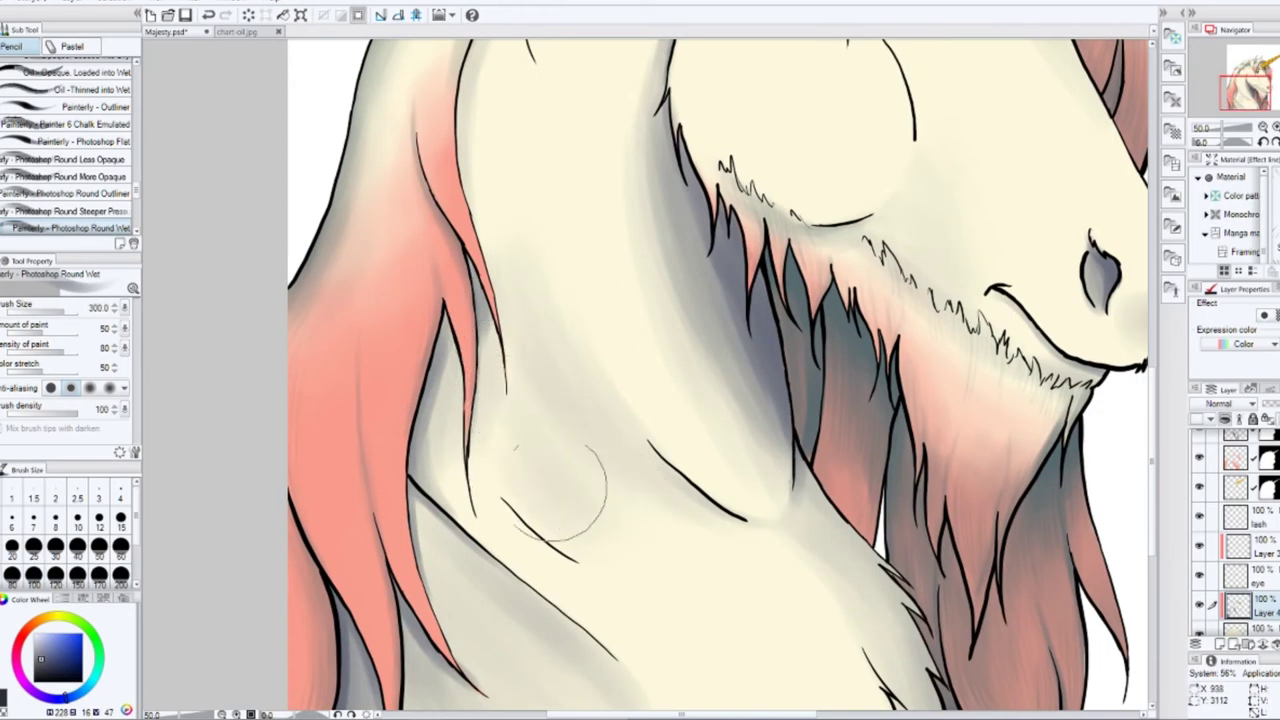
pyautogui.moveTo(766, 549); pyautogui.dragTo(683, 374)
# Step: Shade the front of the chest beside its jagged fur edge at brush size 70
pyautogui.press('[')
pyautogui.press('[')
pyautogui.press('[')
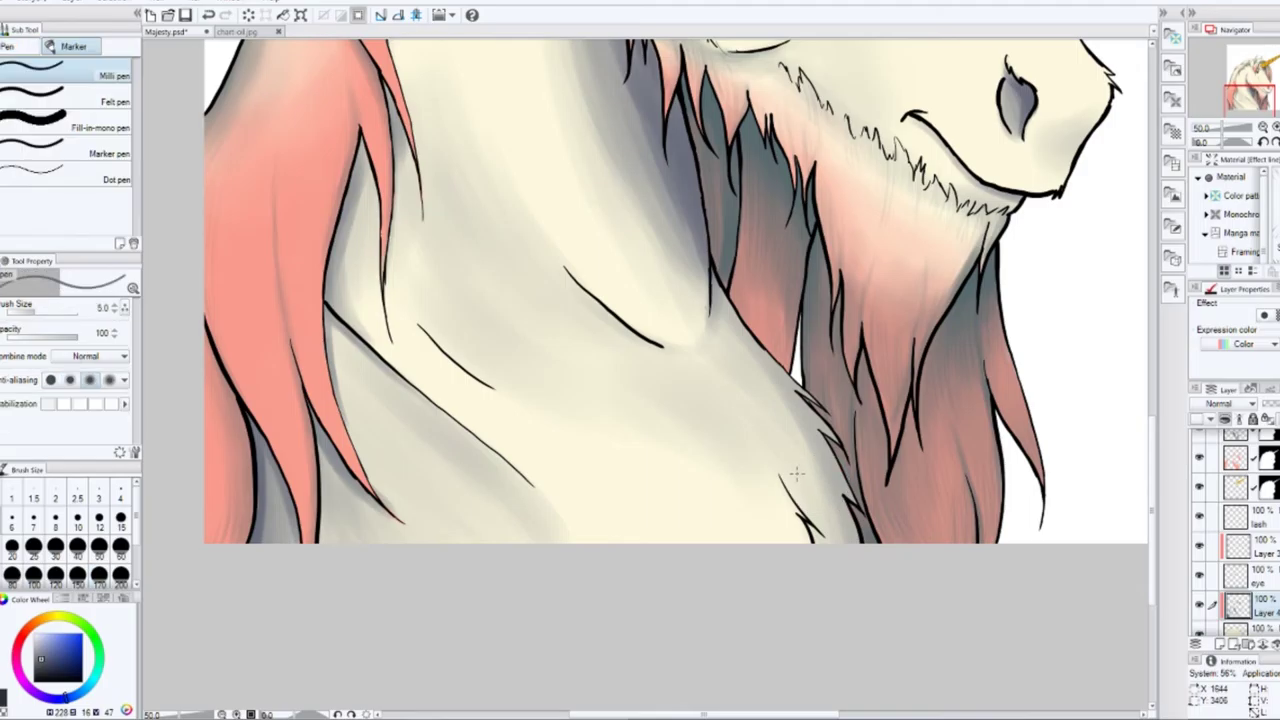
pyautogui.press('[')
pyautogui.press('[')
pyautogui.press('[')
pyautogui.press('[')
pyautogui.press('[')
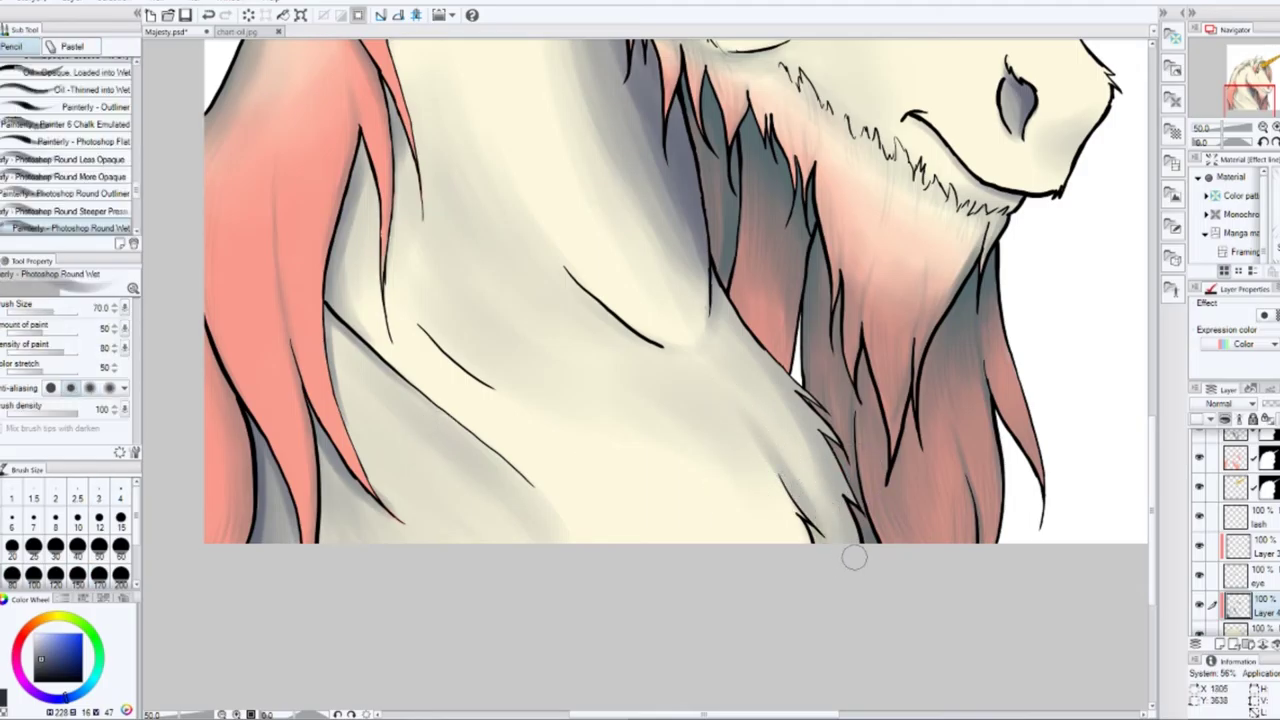
pyautogui.moveTo(634, 371); pyautogui.dragTo(771, 608)
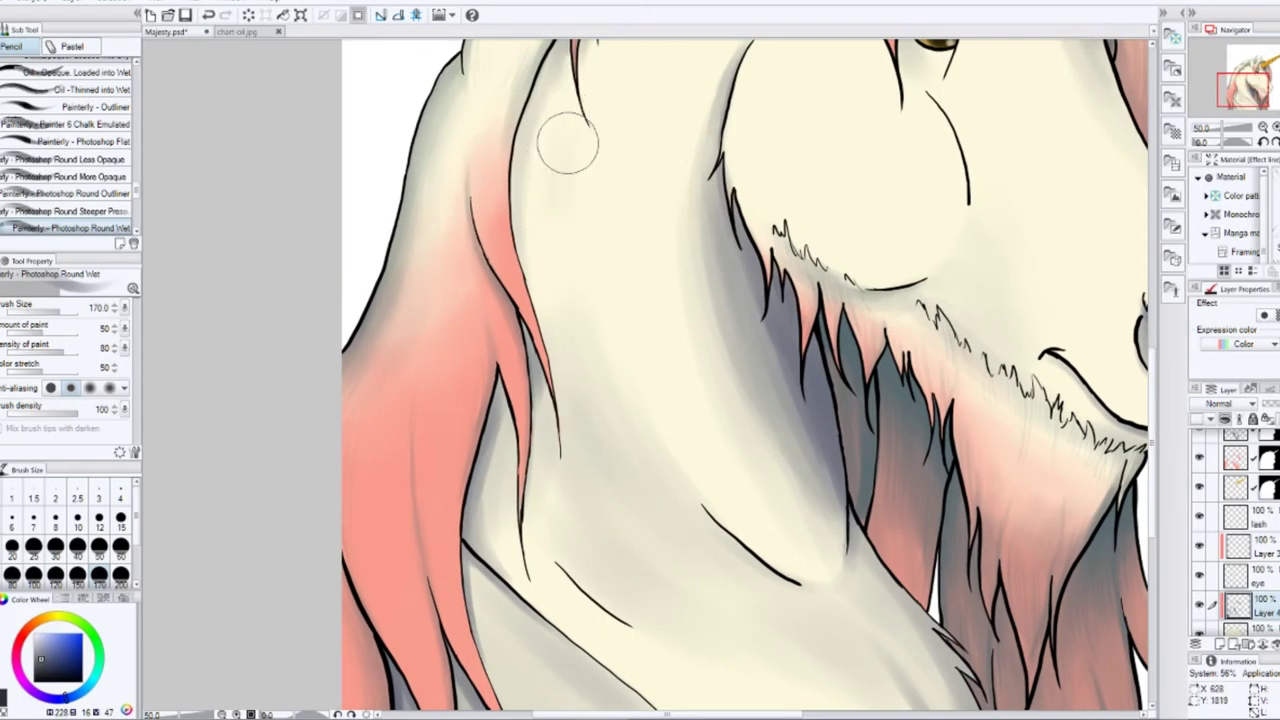
# Step: Add soft vertical shadows down the upper neck beside the mane at brush sizes 170 and 100
pyautogui.moveTo(568, 145); pyautogui.dragTo(575, 333)
pyautogui.moveTo(667, 487); pyautogui.dragTo(570, 342)
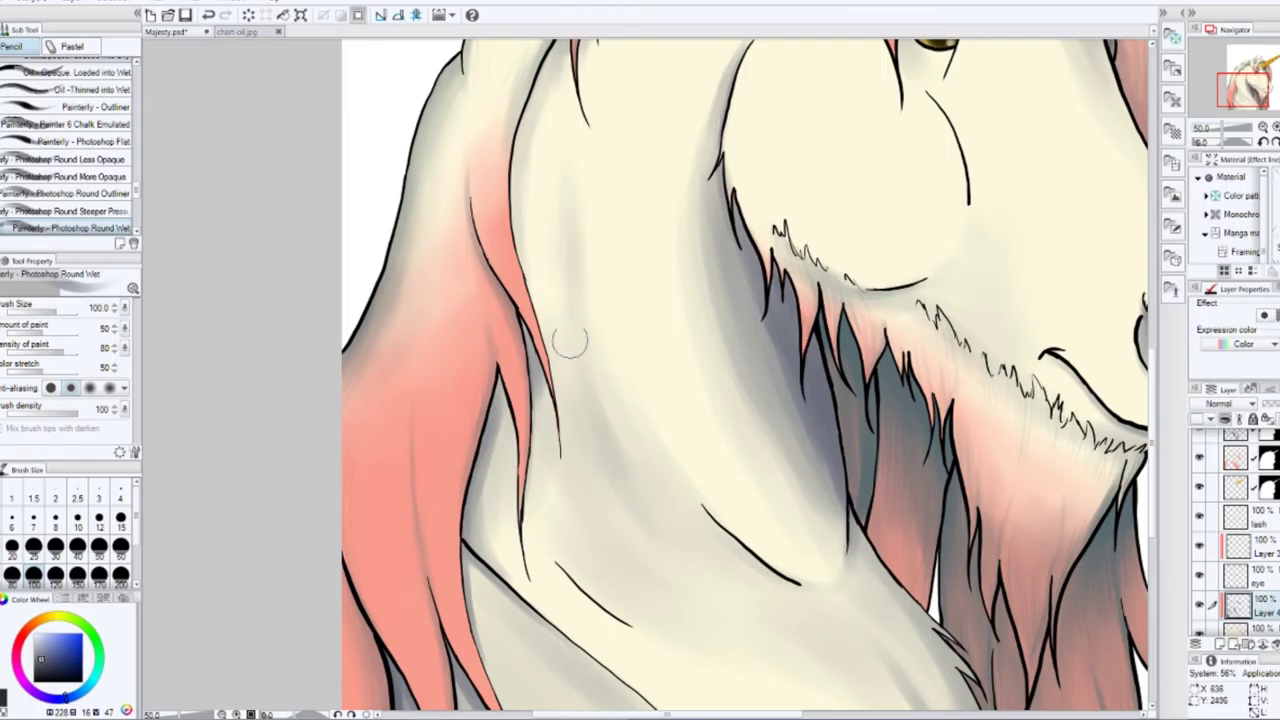
pyautogui.moveTo(605, 228)
pyautogui.mouseDown()
pyautogui.moveTo(791, 329)
pyautogui.moveTo(712, 400)
pyautogui.mouseUp()
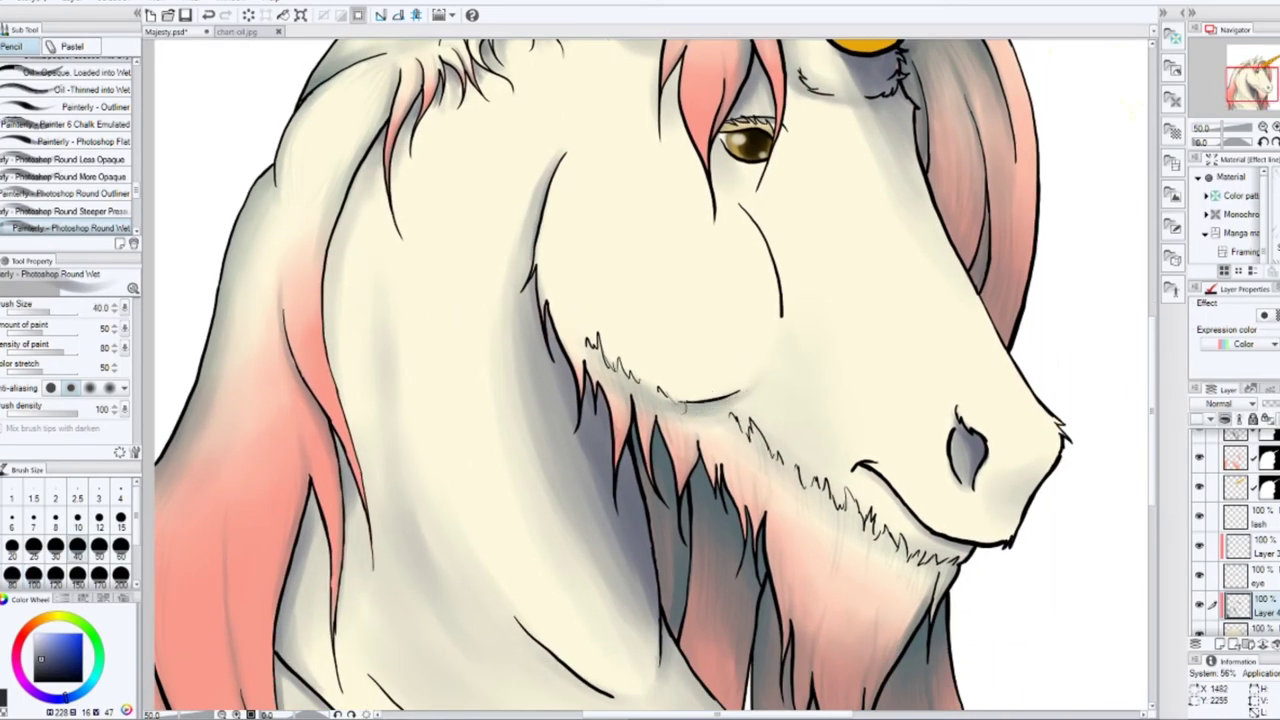
# Step: Paint pale cream highlights (57, 6, 100) on the cheek, muzzle and forehead at brush sizes 120 and 60
pyautogui.scroll(-3, 787, 205)
pyautogui.scroll(1, 787, 205)
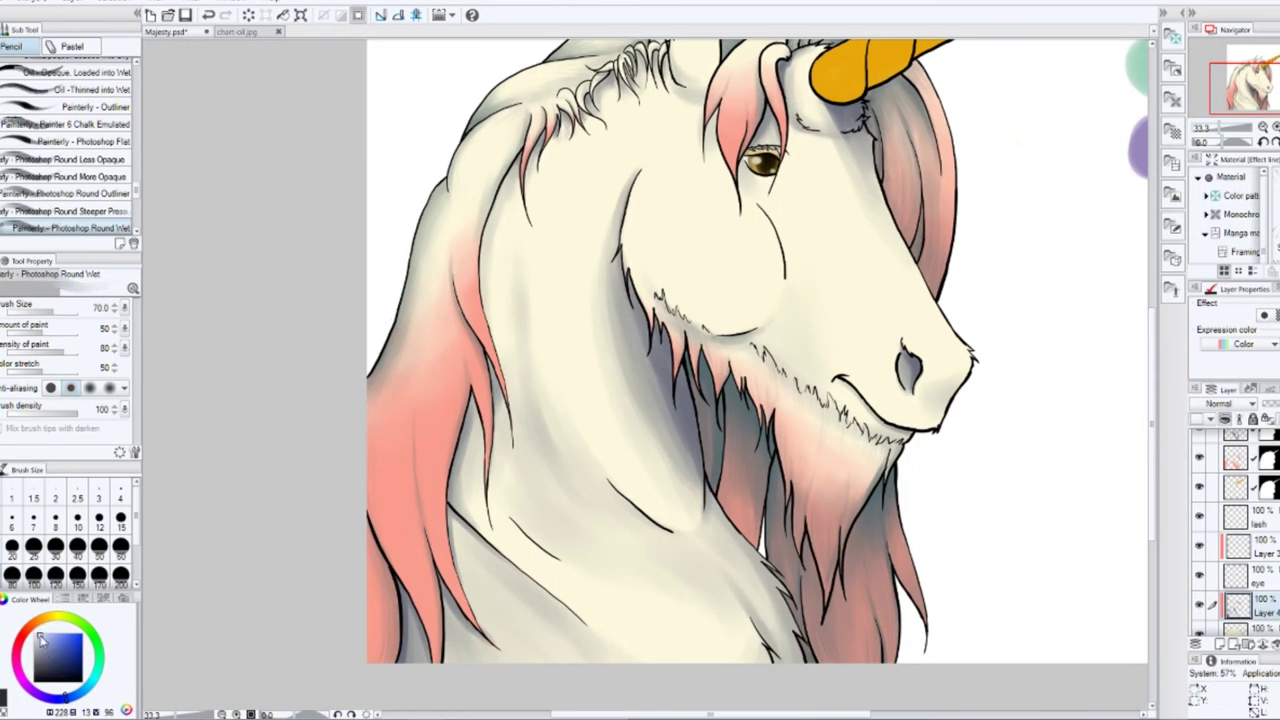
pyautogui.scroll(1, 511, 287)
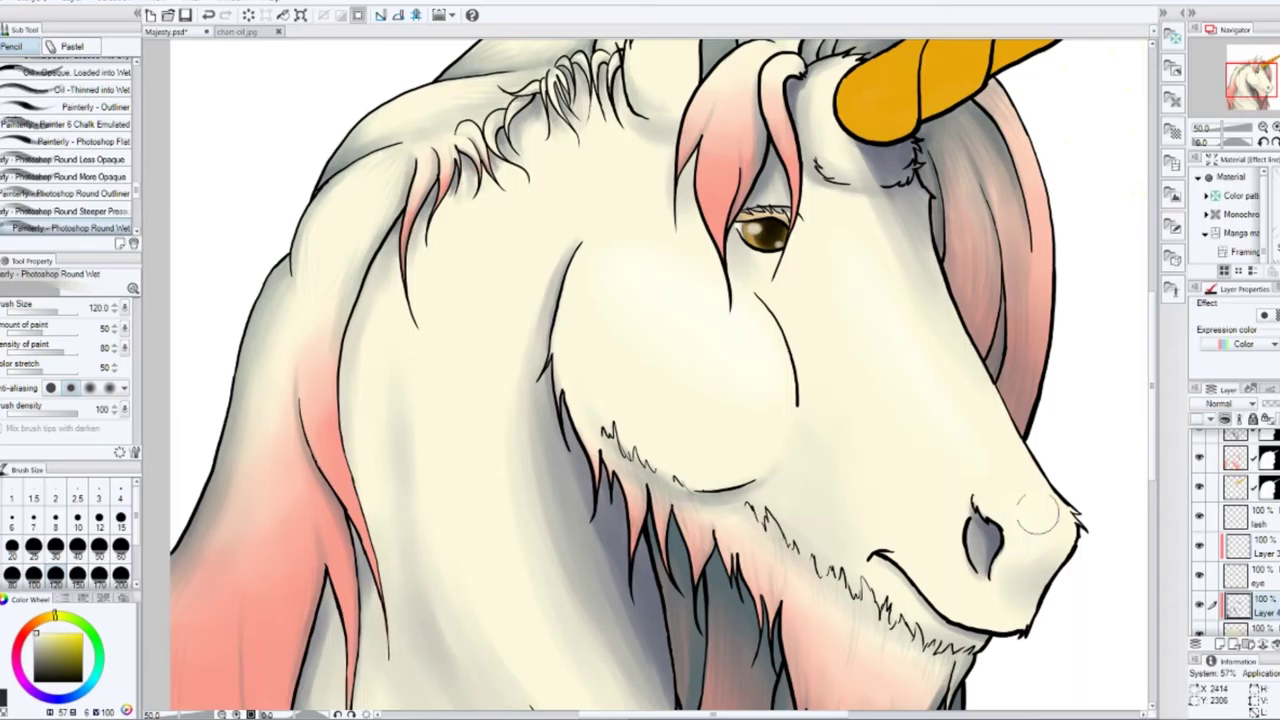
pyautogui.press('[')
pyautogui.press('[')
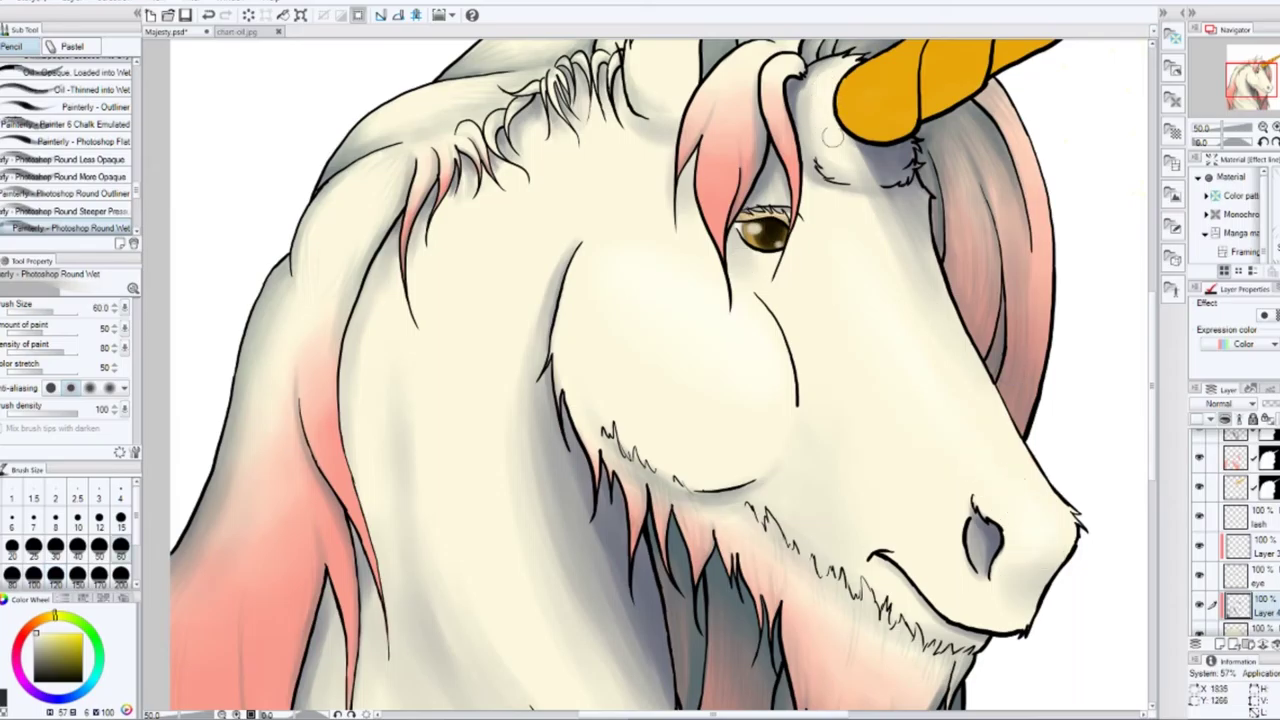
pyautogui.scroll(3, 668, 243)
pyautogui.press('[')
pyautogui.press('[')
pyautogui.press('[')
pyautogui.press('[')
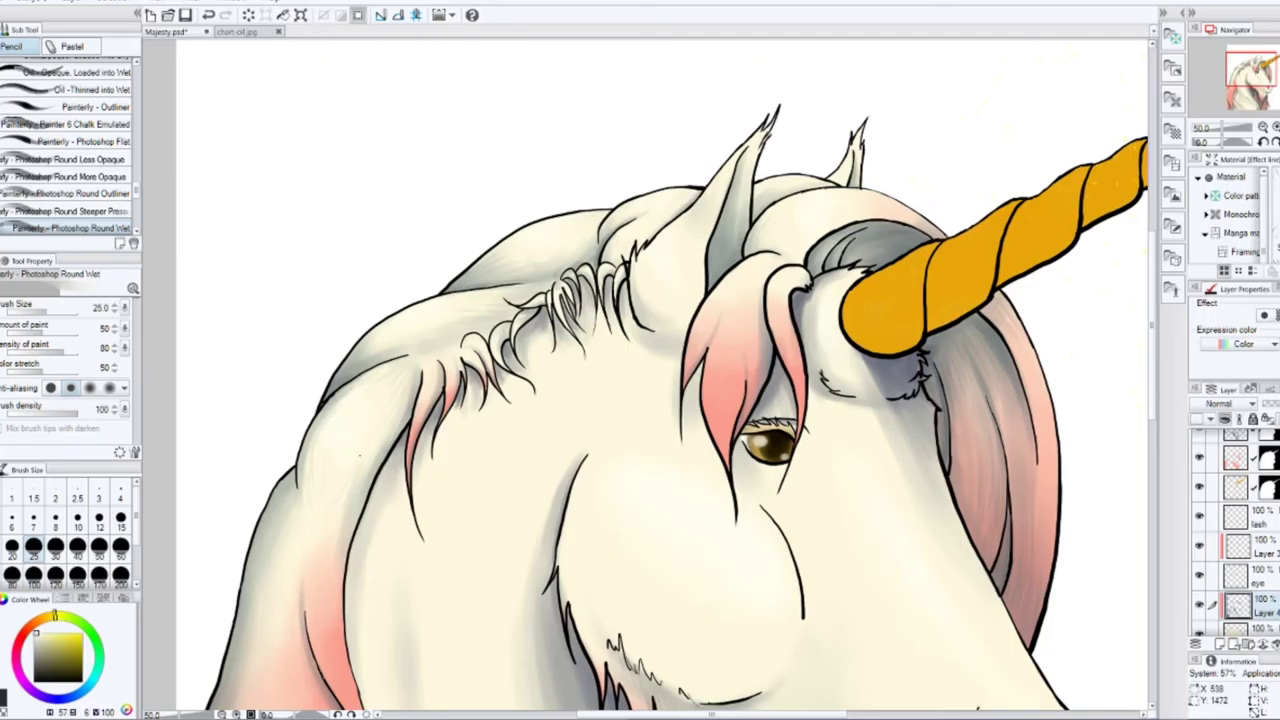
# Step: Highlight the upper mane behind the crest tufts in pale cream, starting at brush size 25 and enlarging the brush for broader strokes
pyautogui.moveTo(299, 536); pyautogui.dragTo(422, 334)
pyautogui.press(']')
pyautogui.press(']')
pyautogui.press(']')
pyautogui.press(']')
pyautogui.press(']')
pyautogui.press(']')
pyautogui.press(']')
pyautogui.press(']')
pyautogui.press(']')
pyautogui.press(']')
pyautogui.moveTo(659, 237)
pyautogui.mouseDown()
pyautogui.moveTo(514, 100)
pyautogui.moveTo(505, 212)
pyautogui.mouseUp()
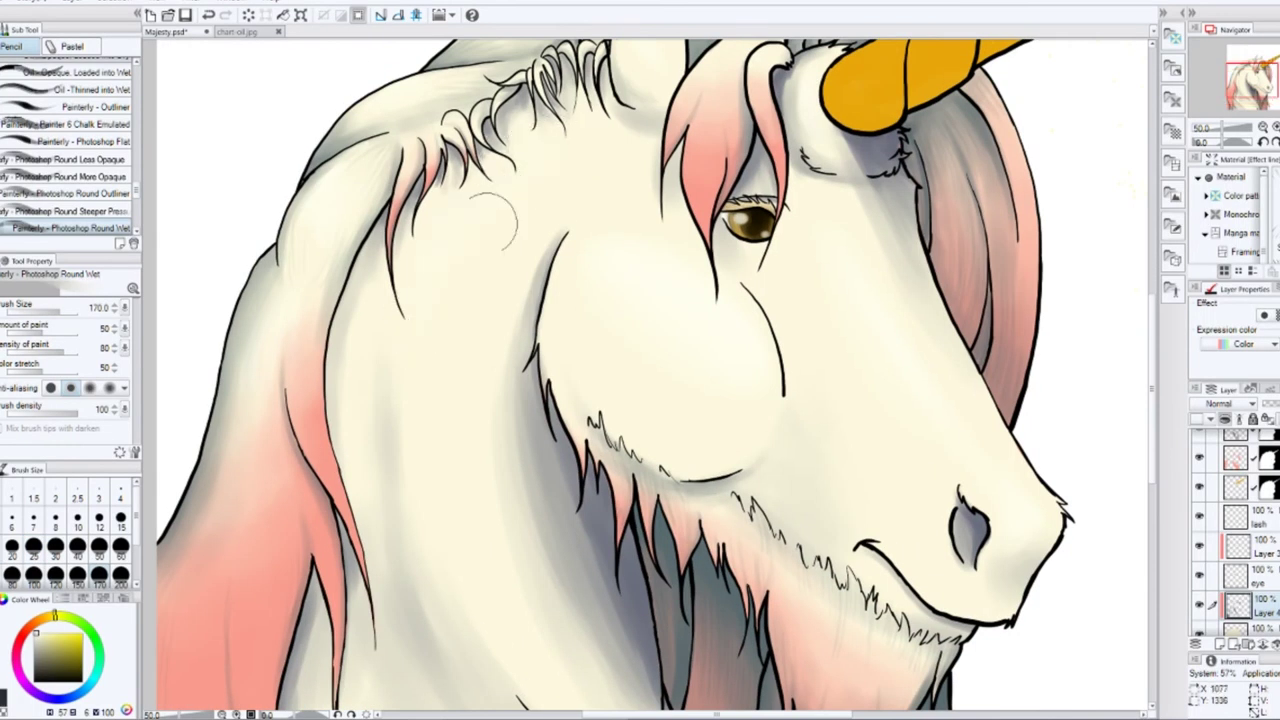
# Step: Brighten the neck between the crest tufts and the jawline with broad pale cream strokes at brush sizes 170 and 150
pyautogui.moveTo(475, 489); pyautogui.dragTo(500, 149)
pyautogui.press(']')
pyautogui.press(']')
pyautogui.moveTo(524, 247); pyautogui.dragTo(486, 443)
pyautogui.press('[')
pyautogui.press('[')
pyautogui.press('[')
pyautogui.press('[')
pyautogui.press('[')
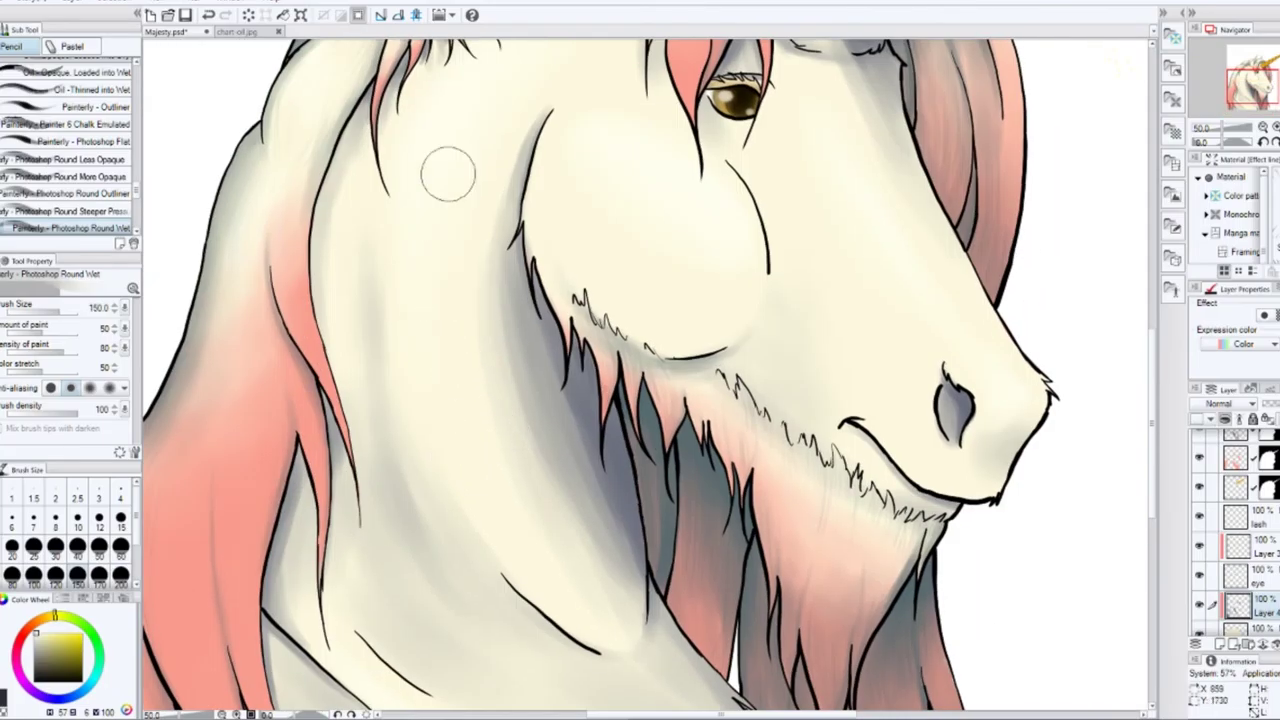
pyautogui.moveTo(470, 150); pyautogui.dragTo(336, 524)
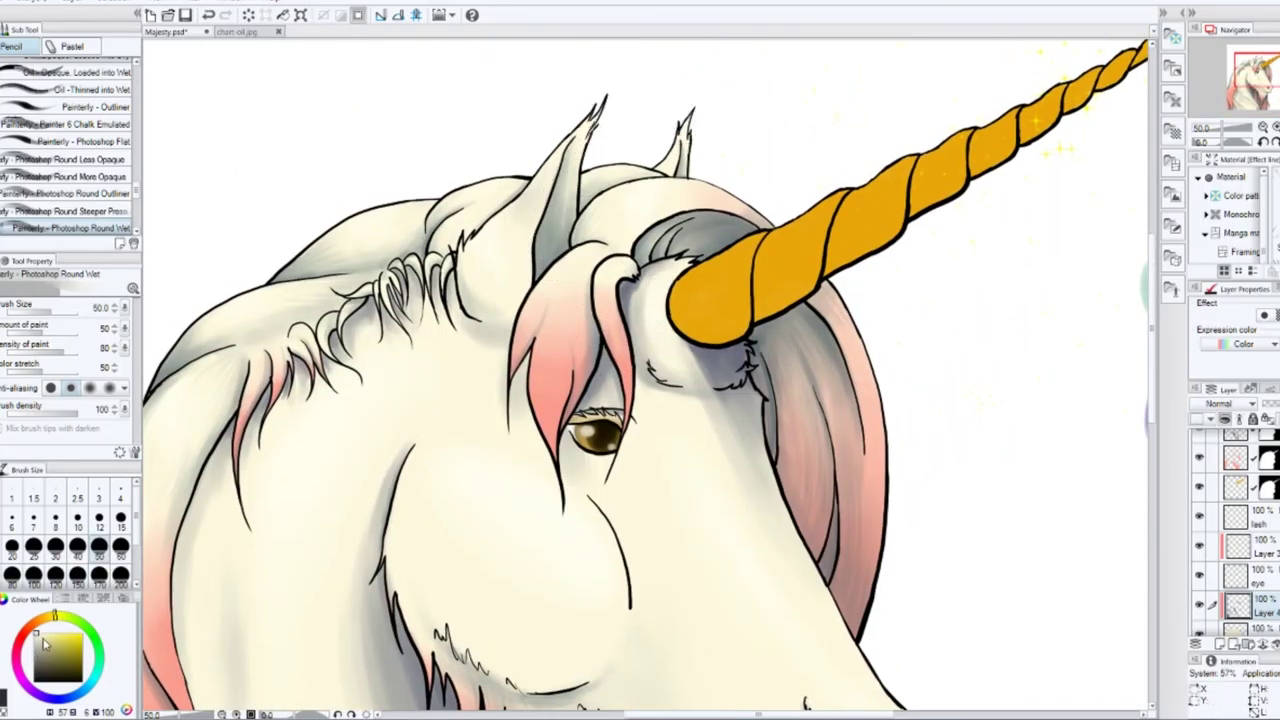
# Step: Pick white (57, 0, 100) and touch up the ear and crest hair at sizes 25 and 15, using the masked layer below the sparkle layer
pyautogui.press('[')
pyautogui.press('[')
pyautogui.press('[')
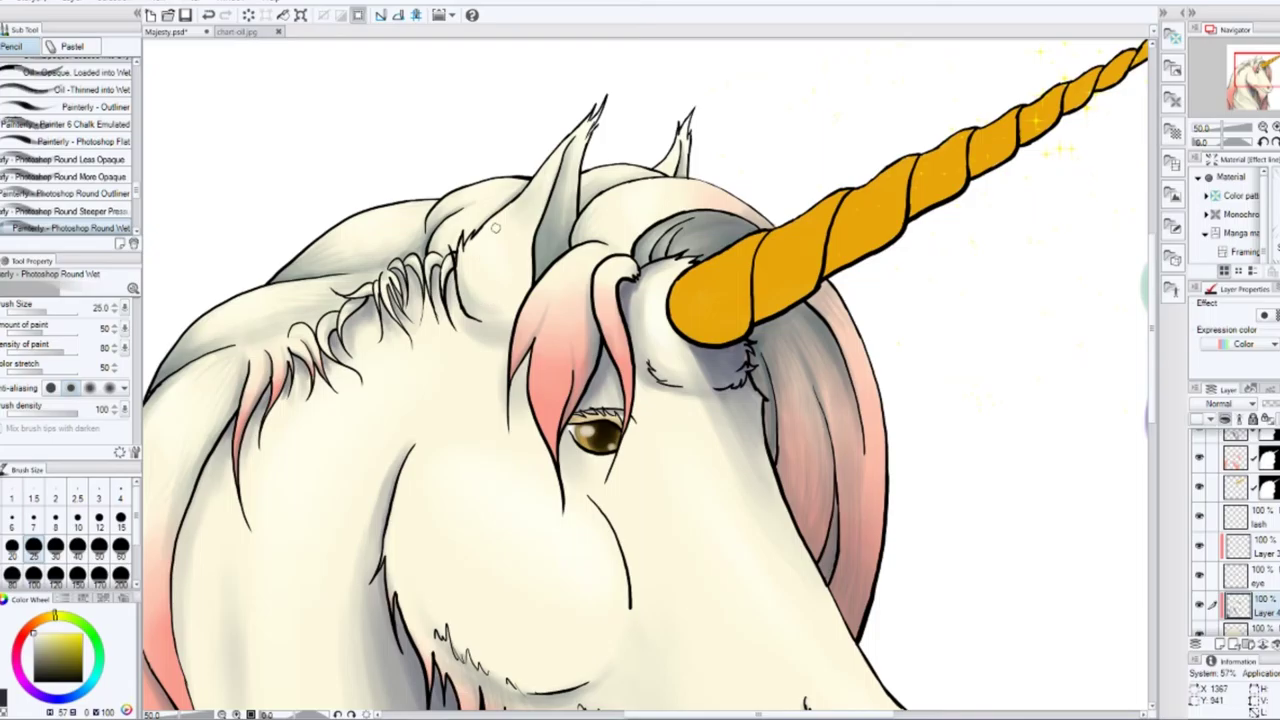
pyautogui.click(1240, 494)
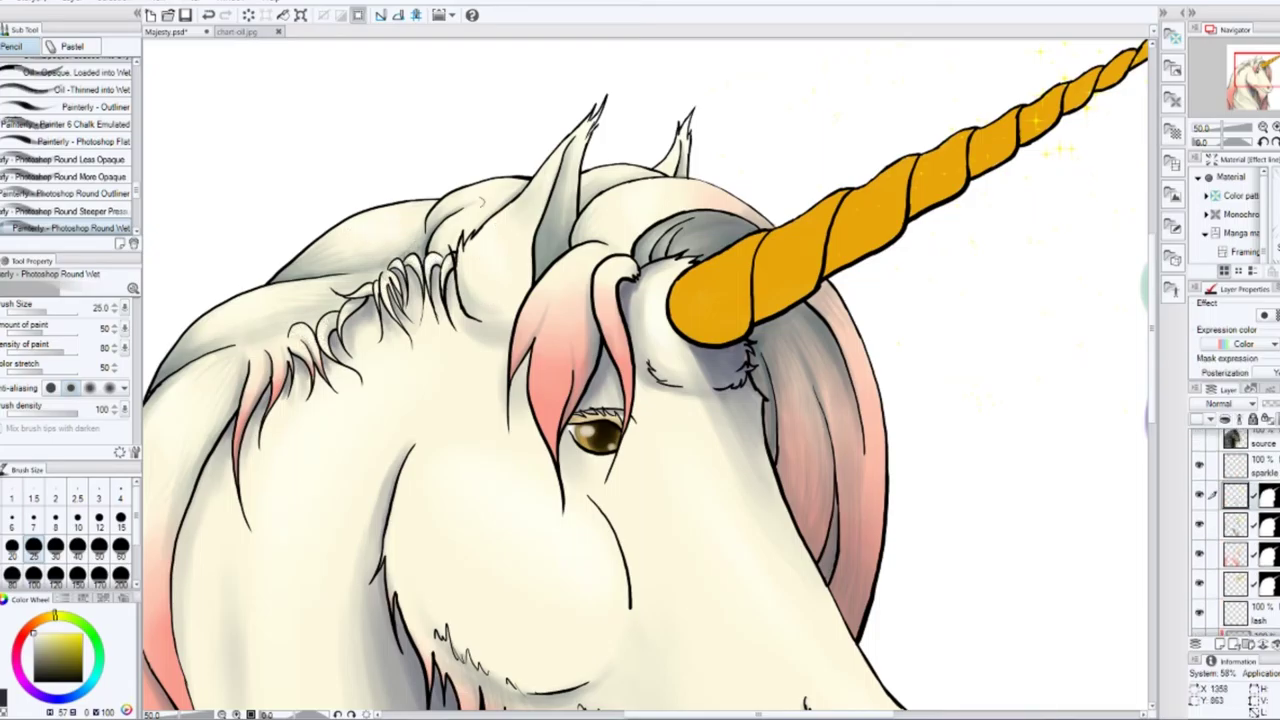
pyautogui.press('[')
pyautogui.press('[')
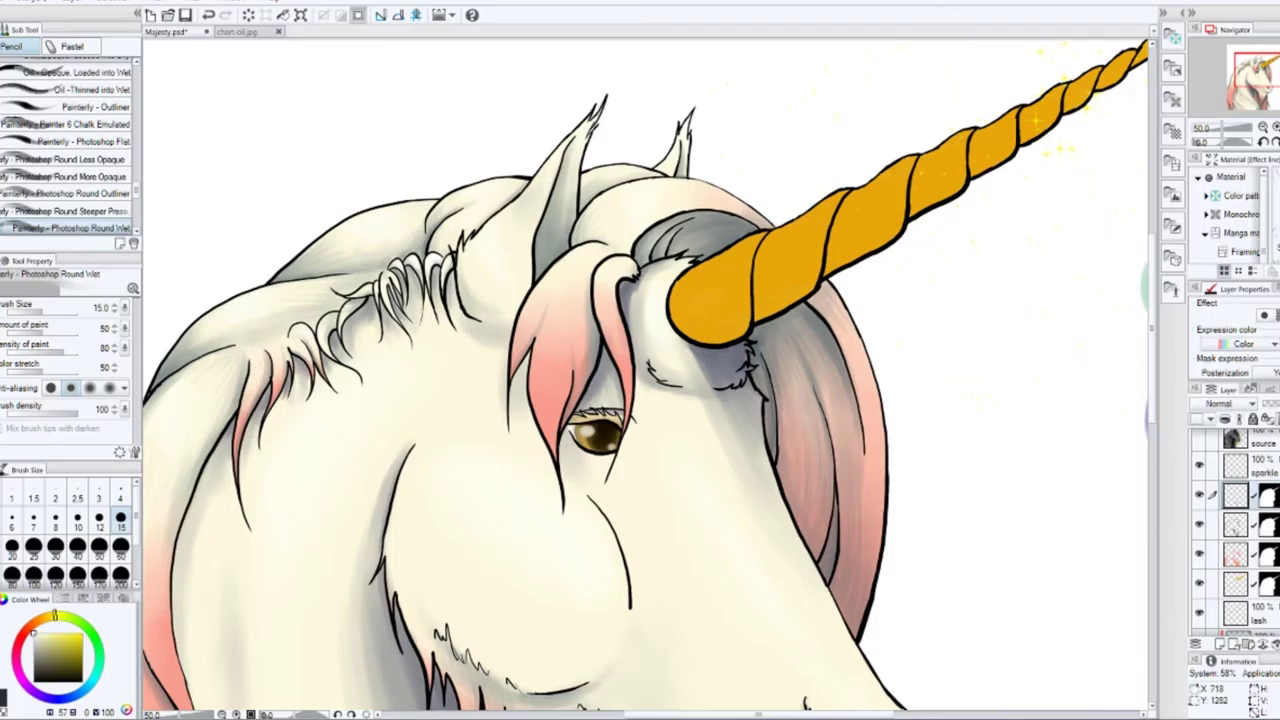
pyautogui.scroll(-10, 453, 506)
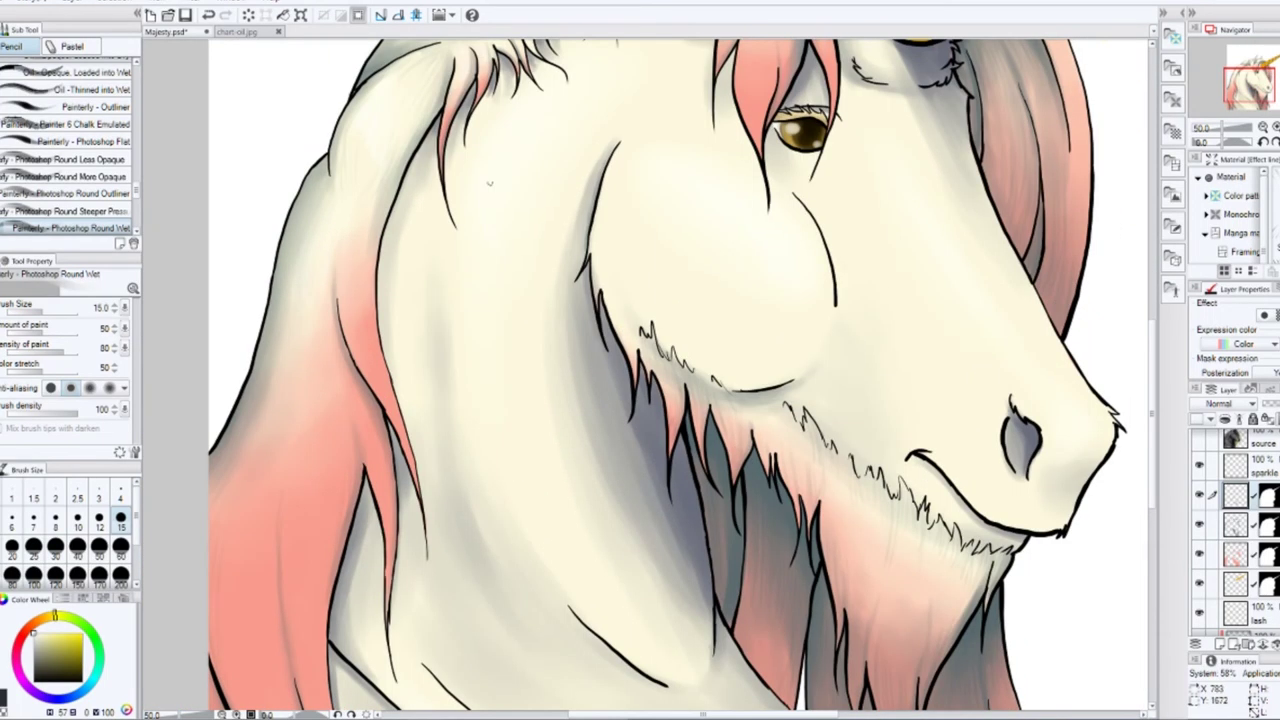
pyautogui.scroll(5, 857, 381)
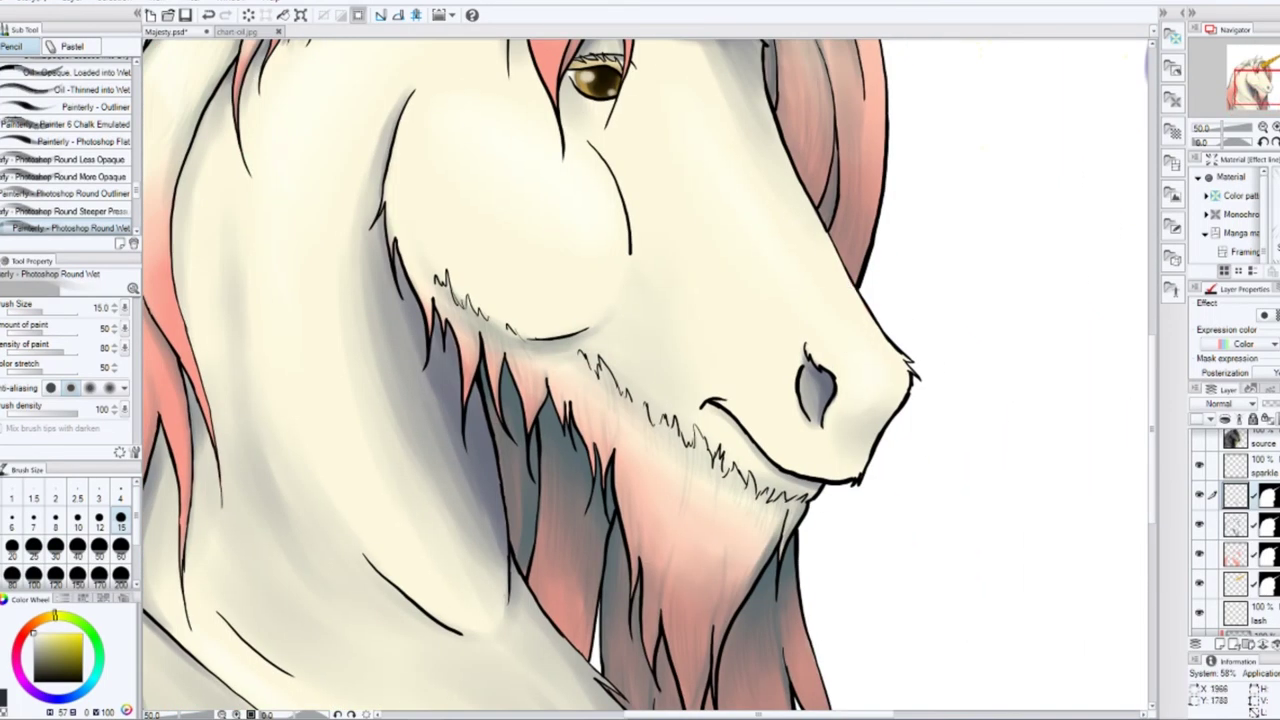
# Step: Add a layer beneath the body shading and apply a blue-gray (203, 12, 43) foreground-to-transparent gradient upward from the canvas bottom at 33% opacity
pyautogui.scroll(-5, 650, 380)
pyautogui.hotkey('ctrl', 'shift', 'n')
pyautogui.press('g')
pyautogui.scroll(-5, 385, 436)
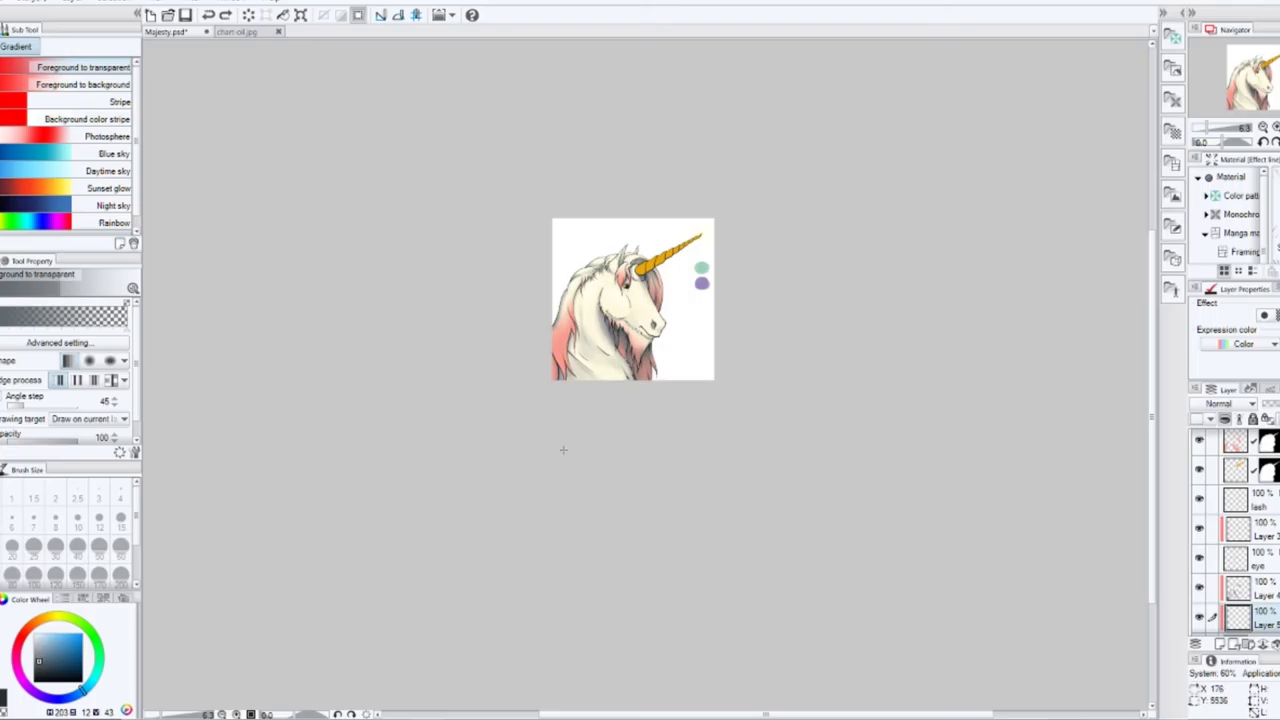
pyautogui.moveTo(616, 430); pyautogui.dragTo(616, 430)
pyautogui.moveTo(606, 546); pyautogui.dragTo(606, 286)
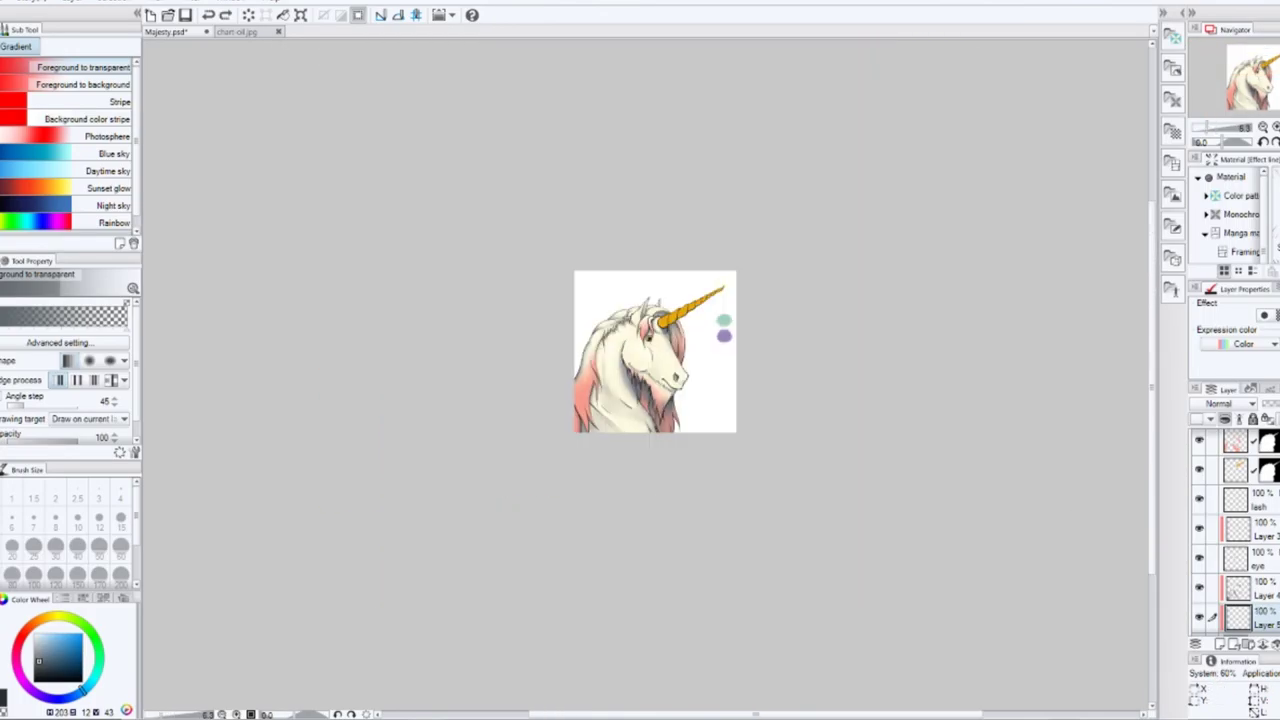
pyautogui.moveTo(636, 503); pyautogui.dragTo(636, 300)
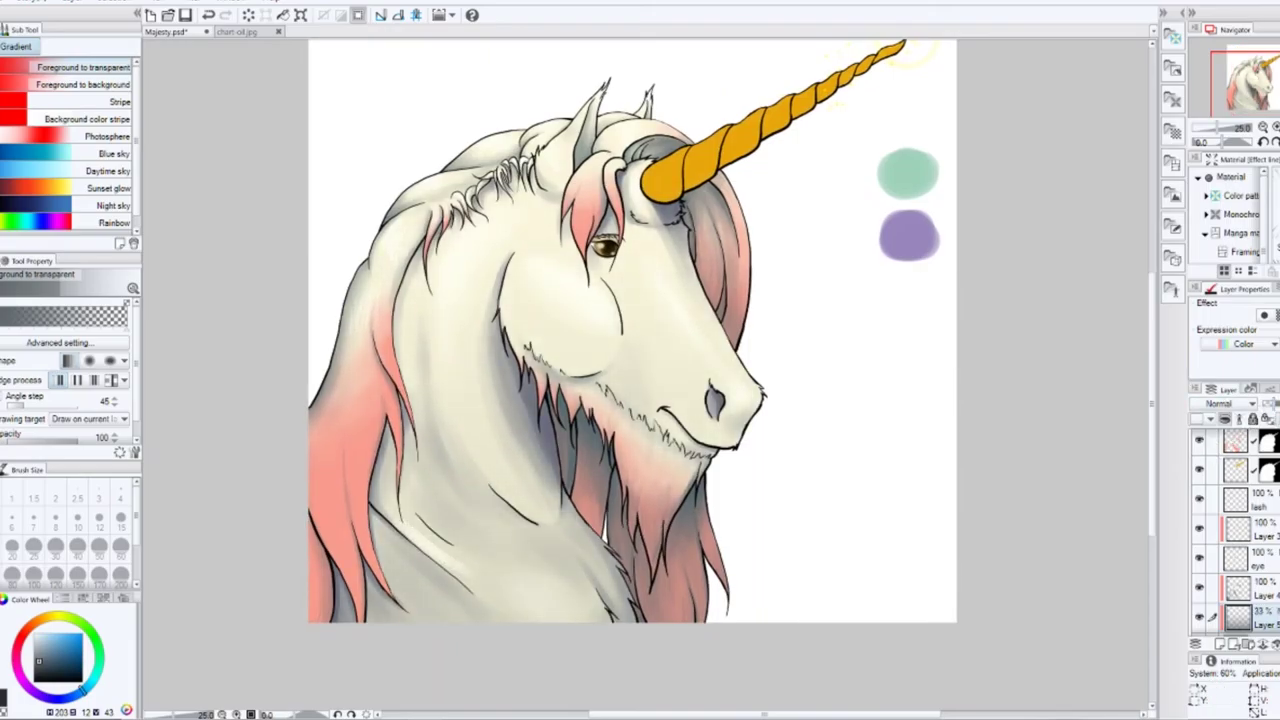
# Step: Add a layer above the horn color, pick dark blue (221, 51, 38) and shade the underside of the horn's lower segments at brush size 60
pyautogui.click(1216, 592)
pyautogui.press('j')
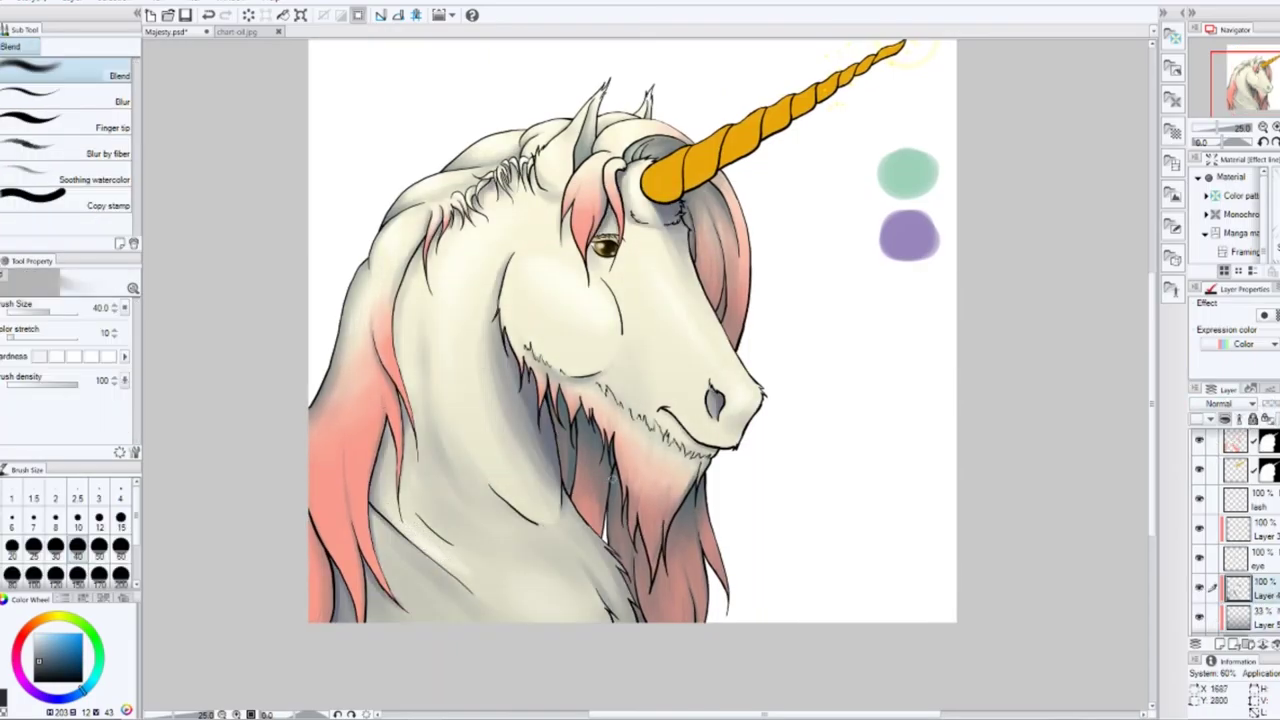
pyautogui.scroll(3, 737, 449)
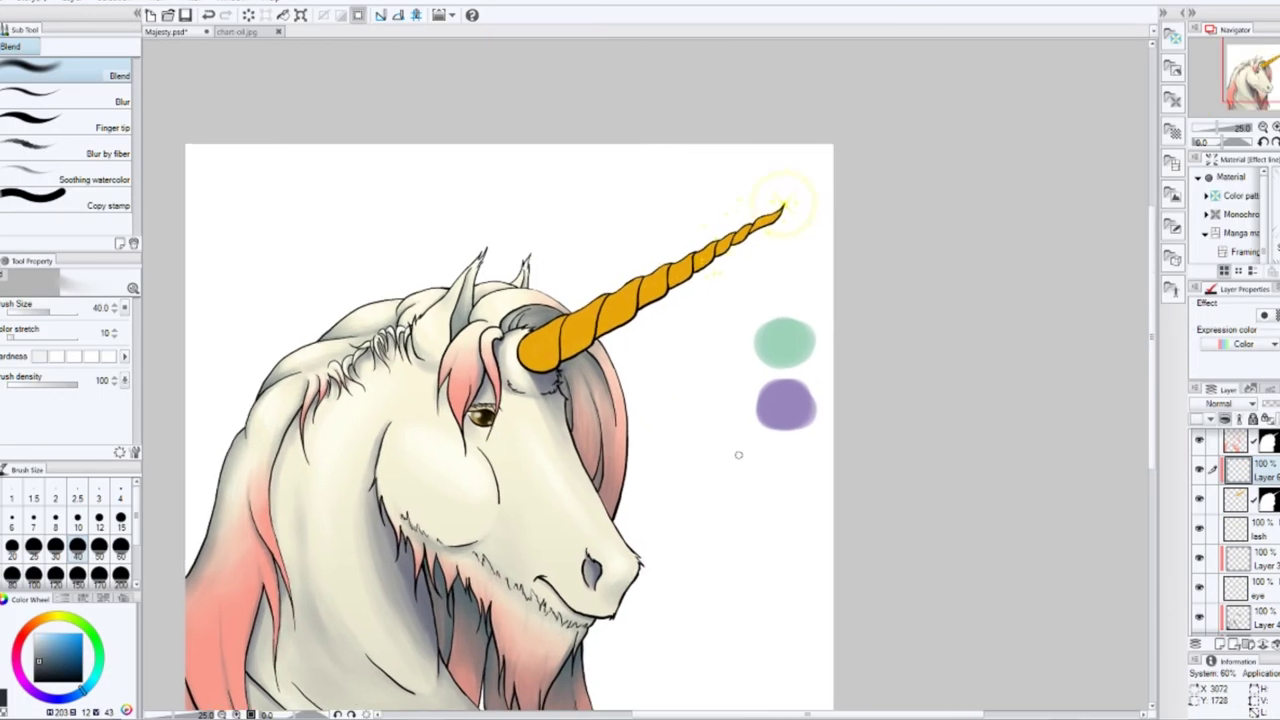
pyautogui.click(52, 636)
pyautogui.press('x')
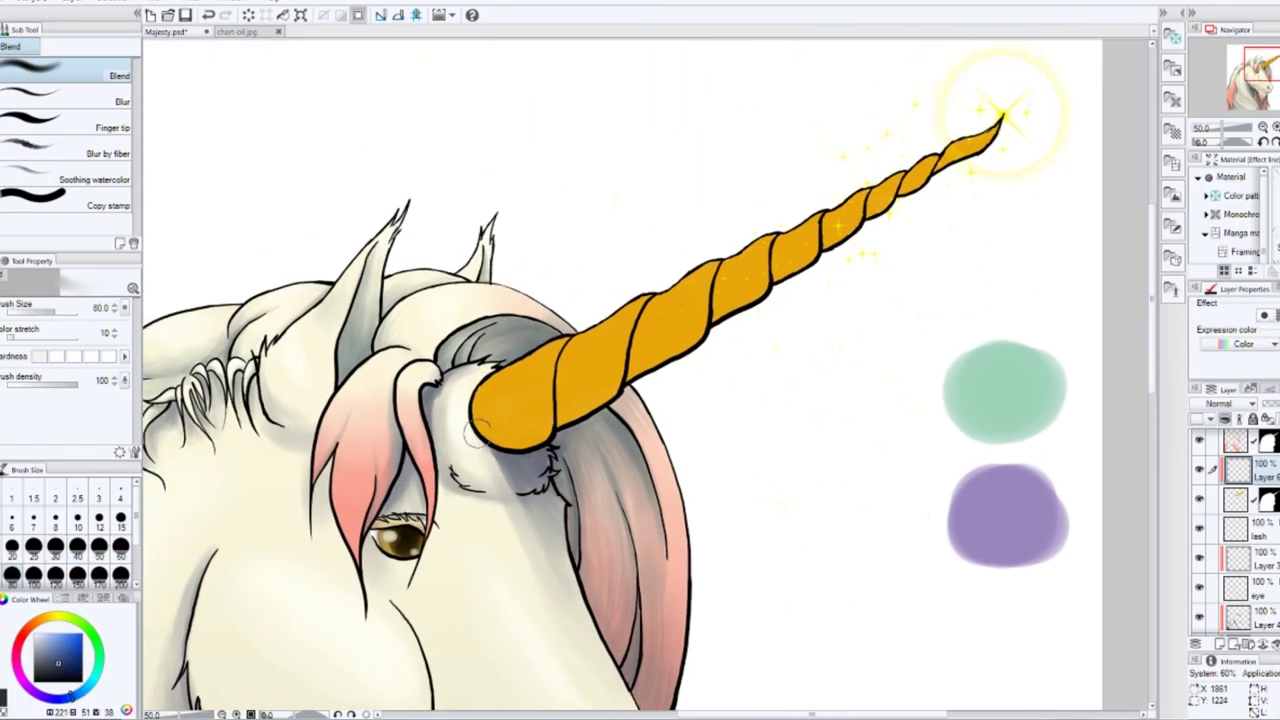
pyautogui.press('p')
pyautogui.press('[')
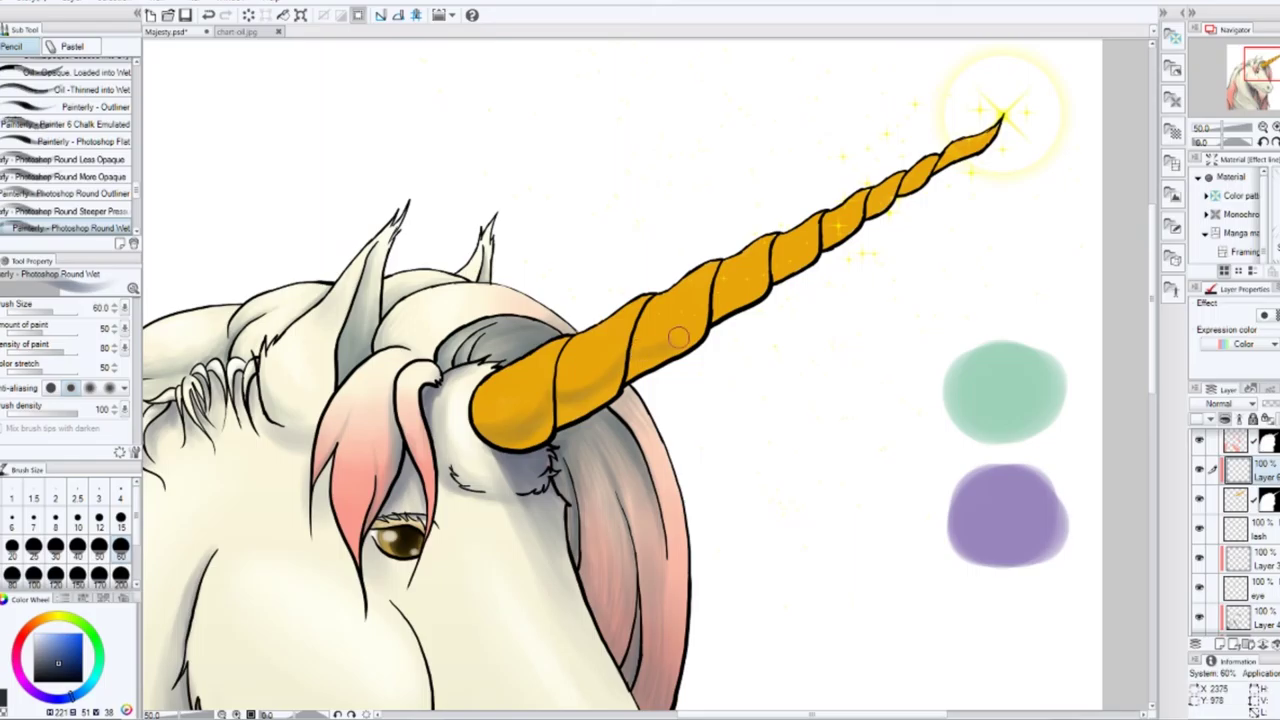
# Step: Shade the undersides of the horn's narrower spiral segments toward the tip, reducing the brush to size 25
pyautogui.press('[')
pyautogui.press('[')
pyautogui.press('[')
pyautogui.press('[')
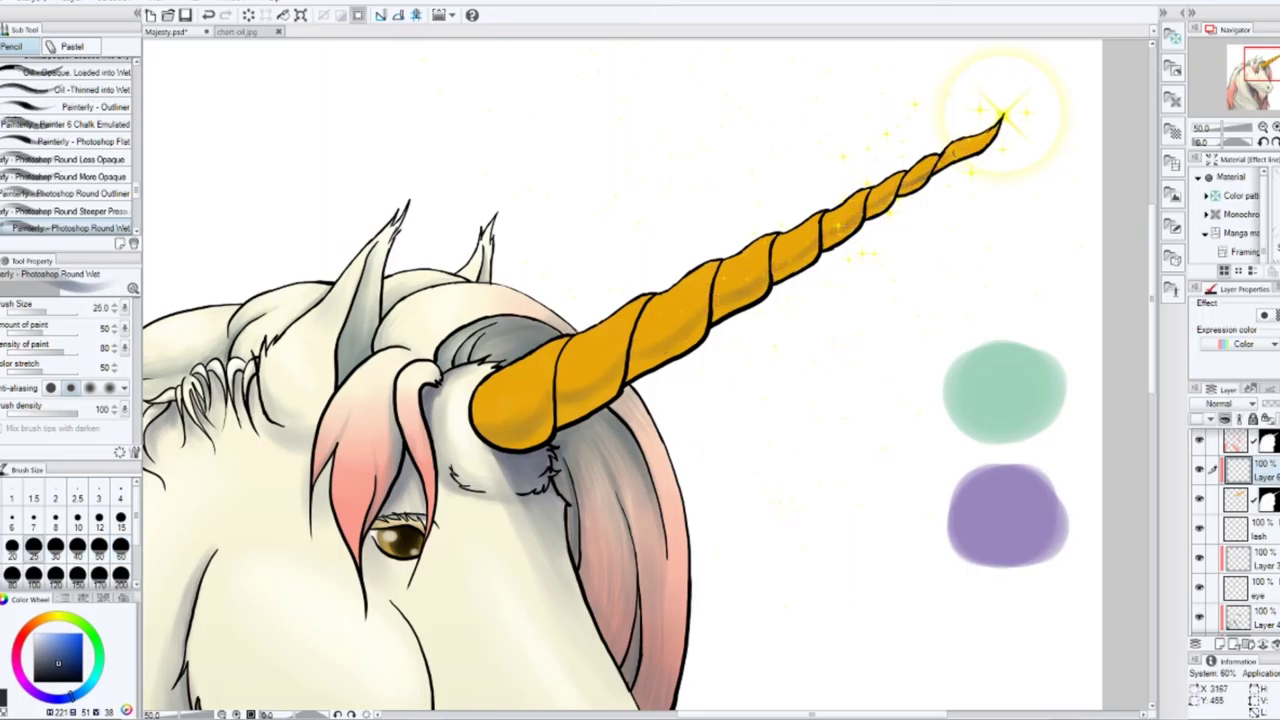
# Step: Deepen the shading on the horn's spiral segments from the middle back to the base at brush sizes 40, 70 and 80
pyautogui.press(']')
pyautogui.press(']')
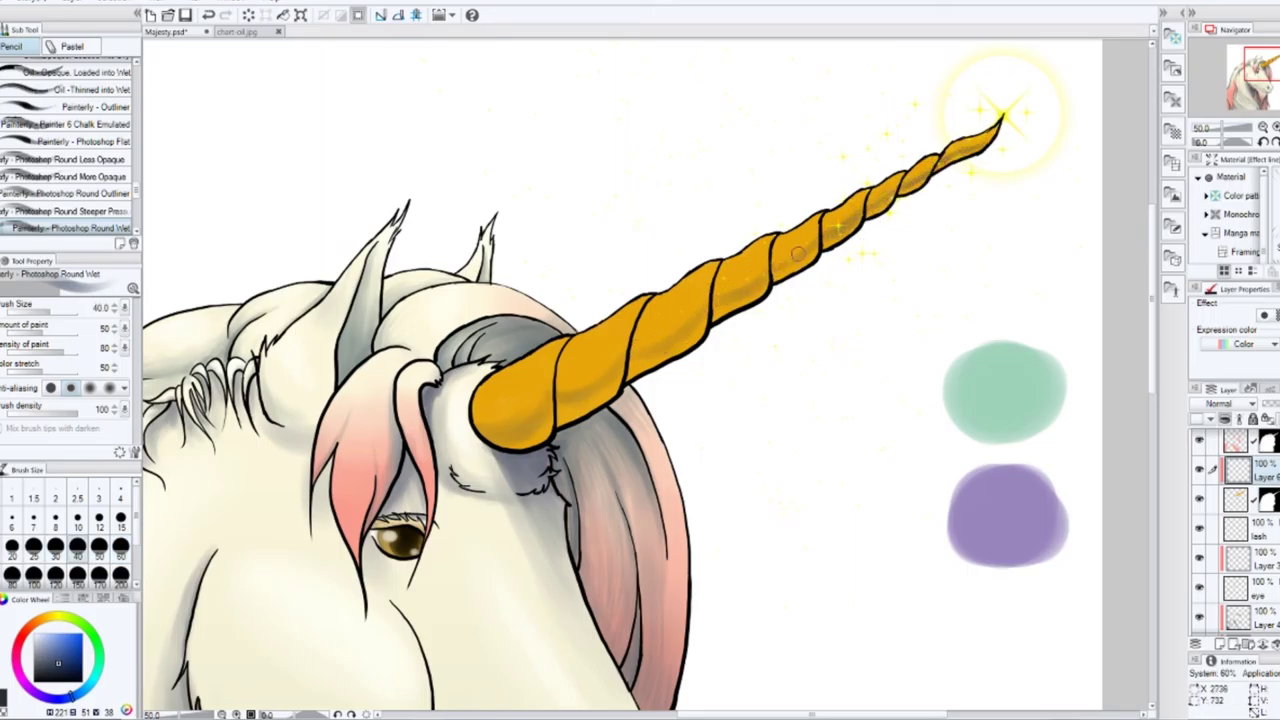
pyautogui.press(']')
pyautogui.press(']')
pyautogui.press(']')
pyautogui.press(']')
pyautogui.press('[')
pyautogui.press('[')
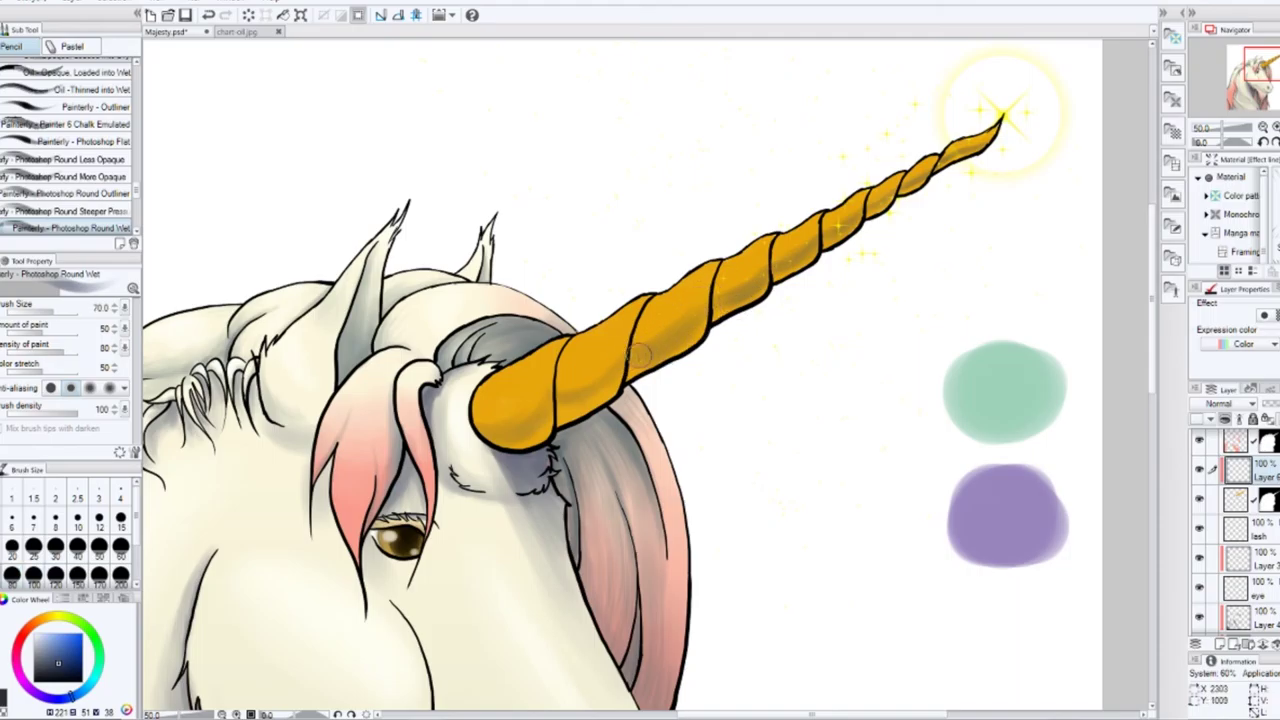
pyautogui.press(']')
pyautogui.press(']')
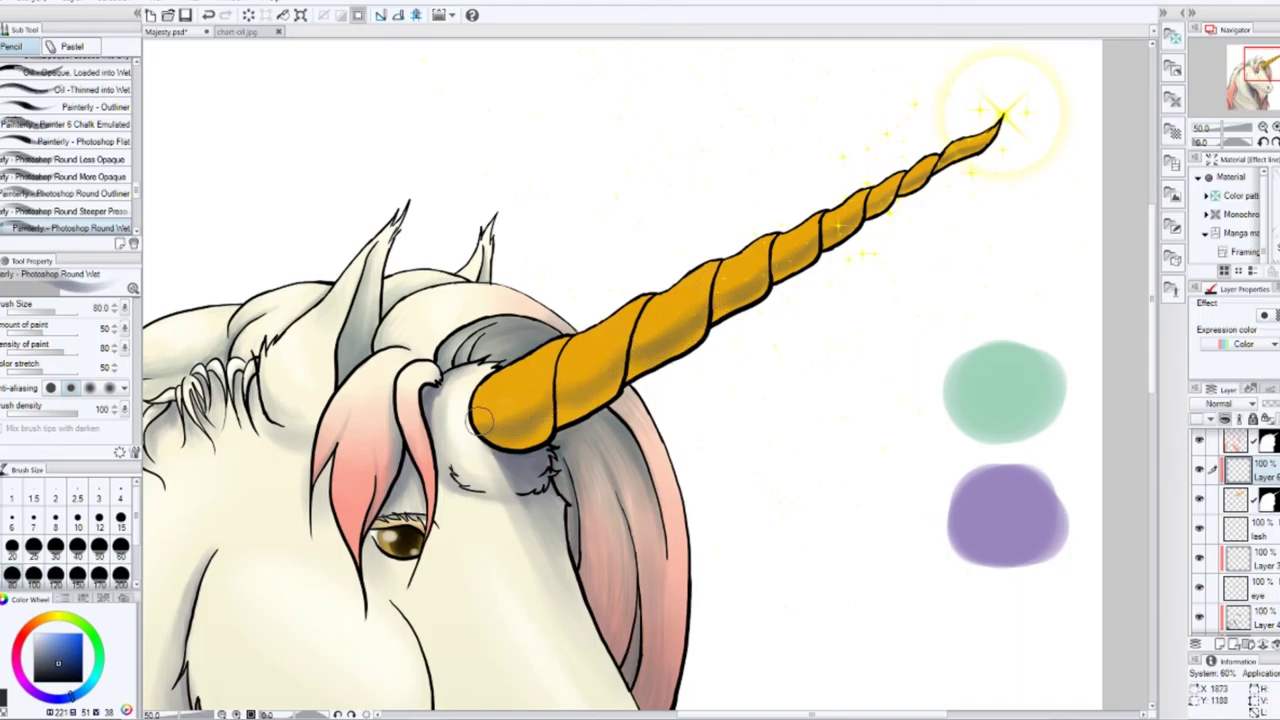
# Step: Pick pale yellow (50, 43, 91) and paint highlights along the horn's spiral segments, reducing the brush from size 50 to 17
pyautogui.click(48, 618)
pyautogui.press('[')
pyautogui.press('[')
pyautogui.press('[')
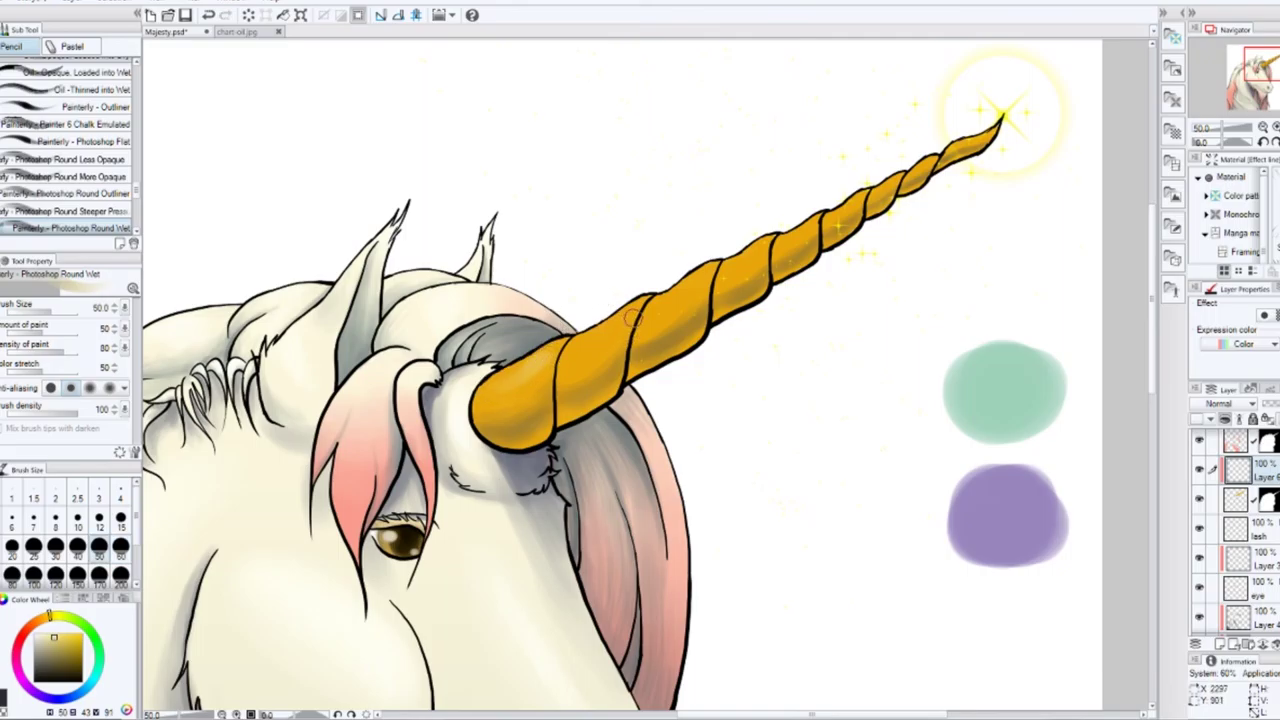
pyautogui.press('[')
pyautogui.press('[')
pyautogui.press('[')
pyautogui.press('[')
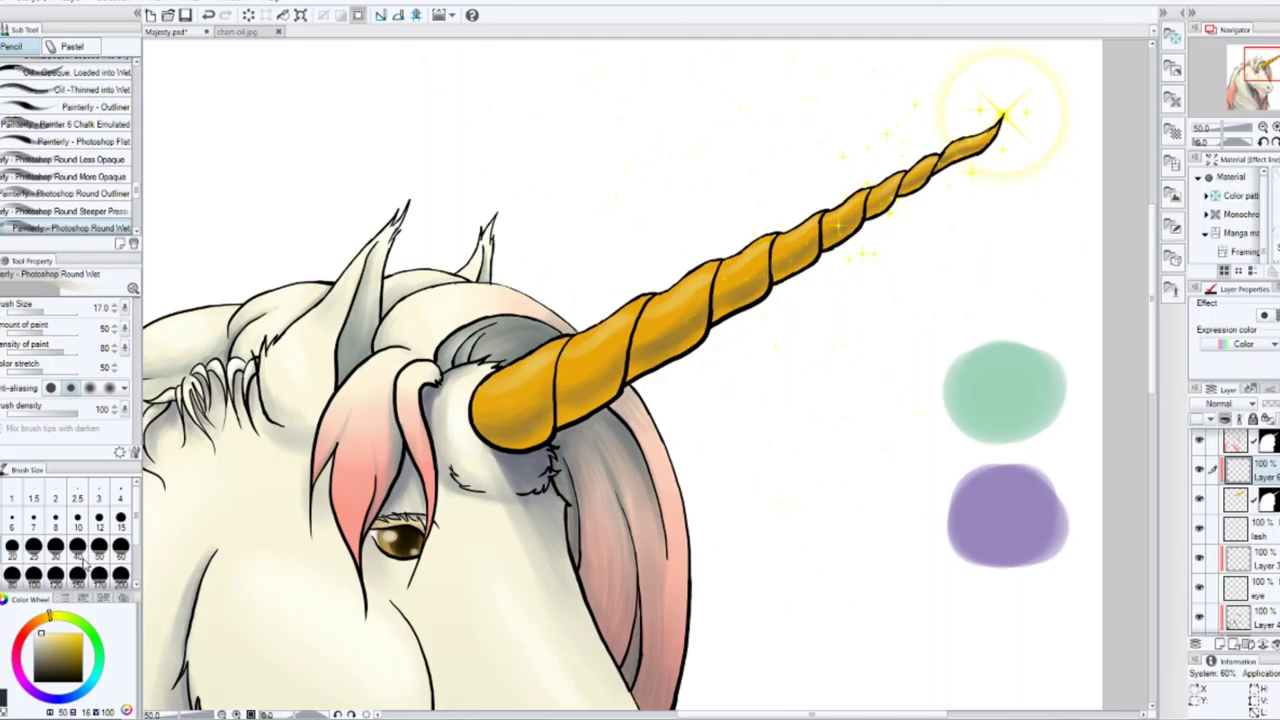
# Step: Brighten the horn's highlights from base to tip with yellow (50, 59, 100) at brush sizes 70, 30 and 20
pyautogui.keyDown('alt'); pyautogui.click(535, 372); pyautogui.keyUp('alt')
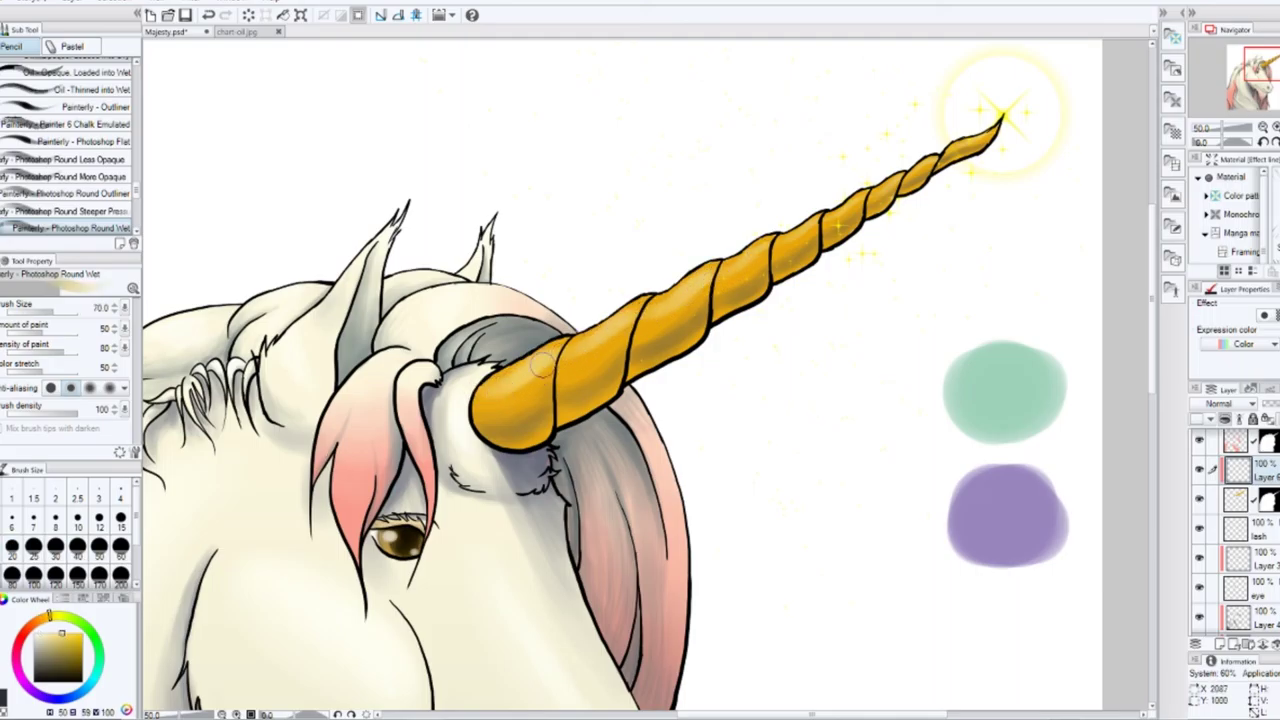
pyautogui.press('[')
pyautogui.press('[')
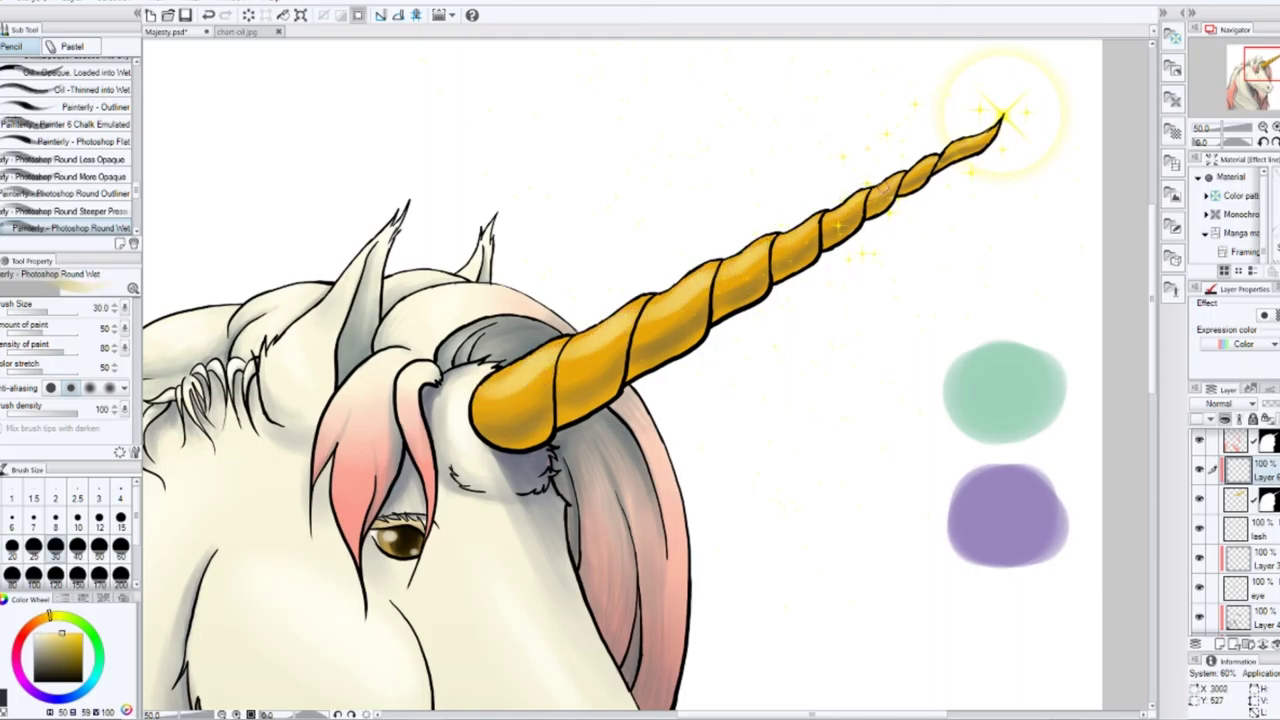
pyautogui.press('[')
pyautogui.press('[')
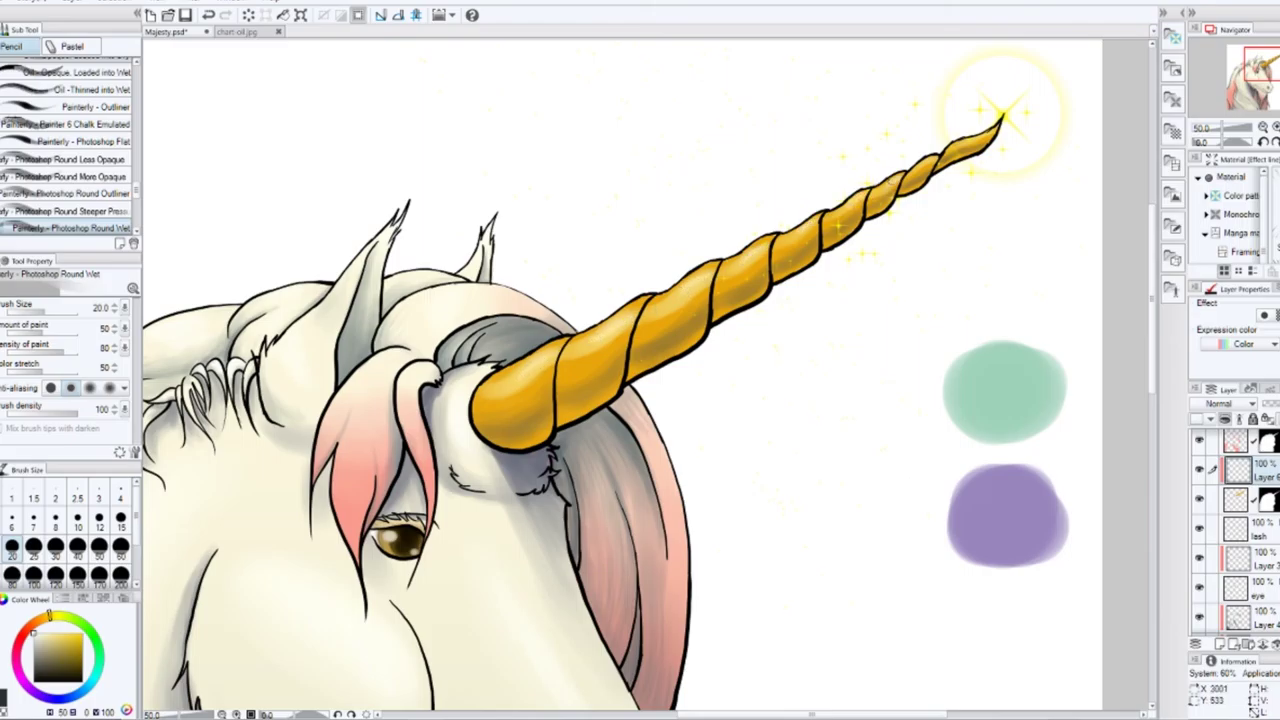
# Step: Add a clipped Add (Glow) layer above the horn shading with a yellow foreground-to-transparent gradient from the horn's tip at 73% opacity
pyautogui.hotkey('ctrl', '-')
pyautogui.press('g')
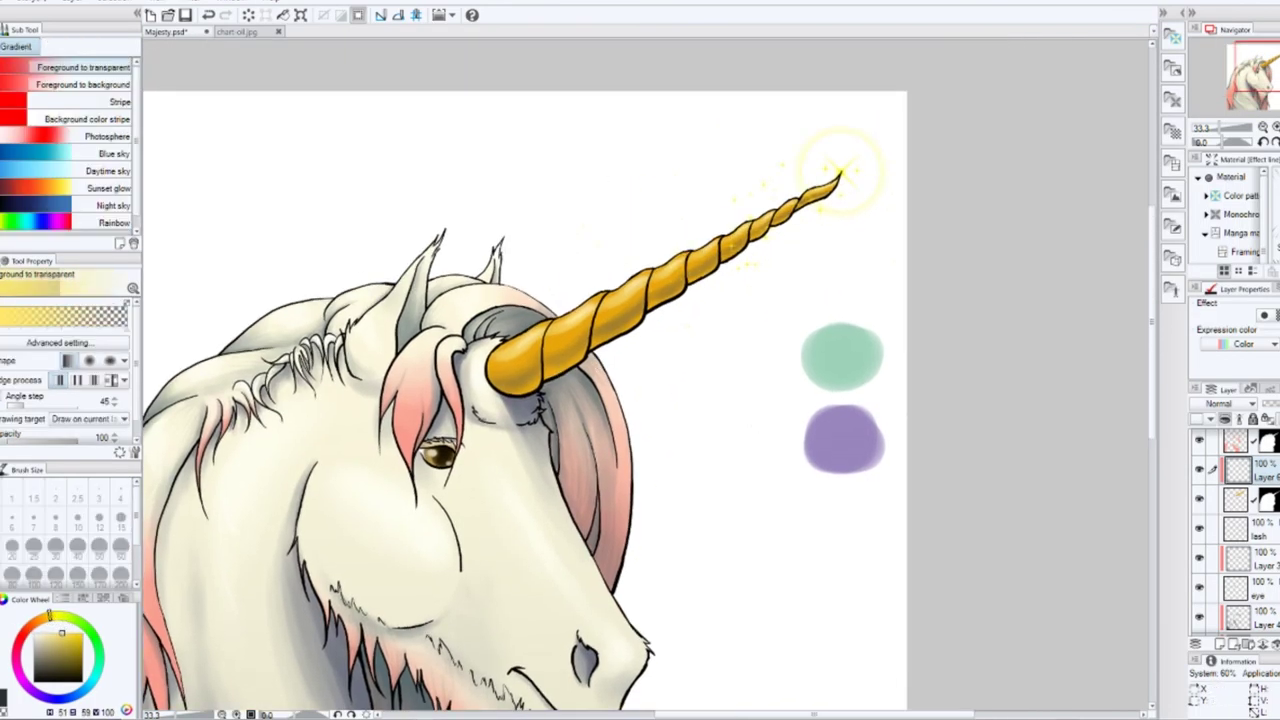
pyautogui.hotkey('ctrl', 'shift', 'n')
pyautogui.click(1222, 403)
pyautogui.click(1222, 600)
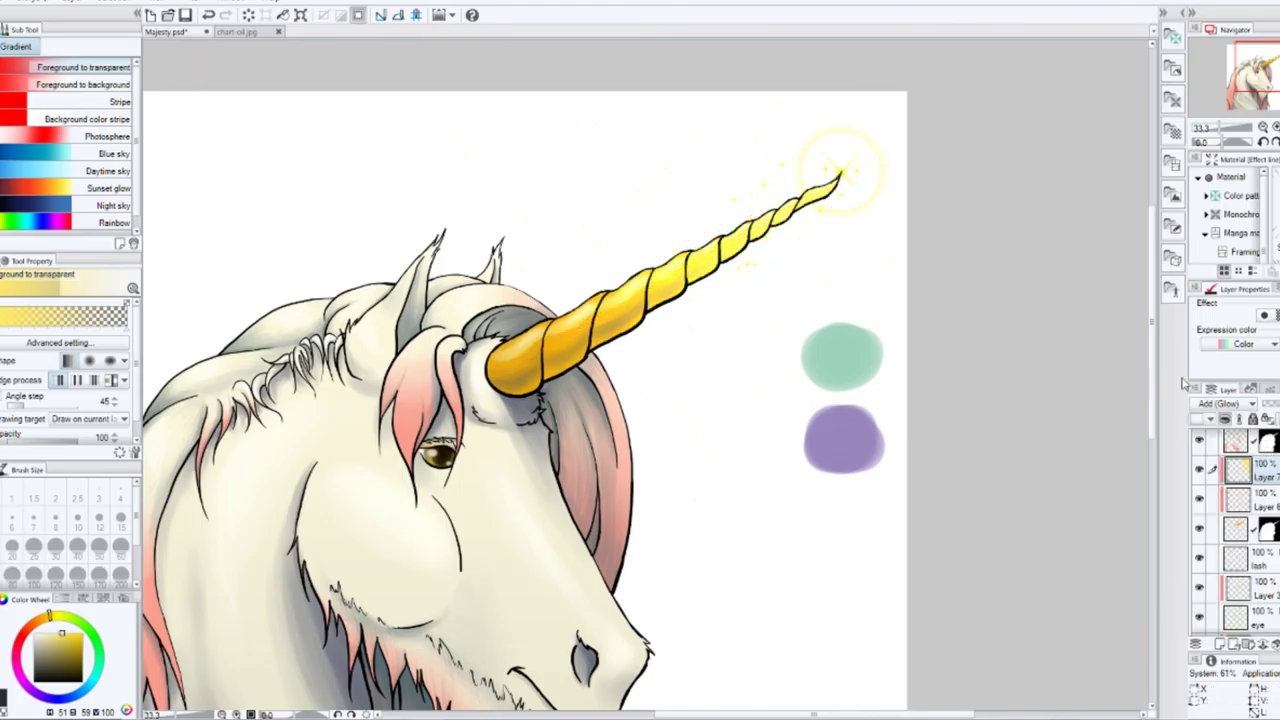
pyautogui.moveTo(1266, 404); pyautogui.dragTo(1268, 404)
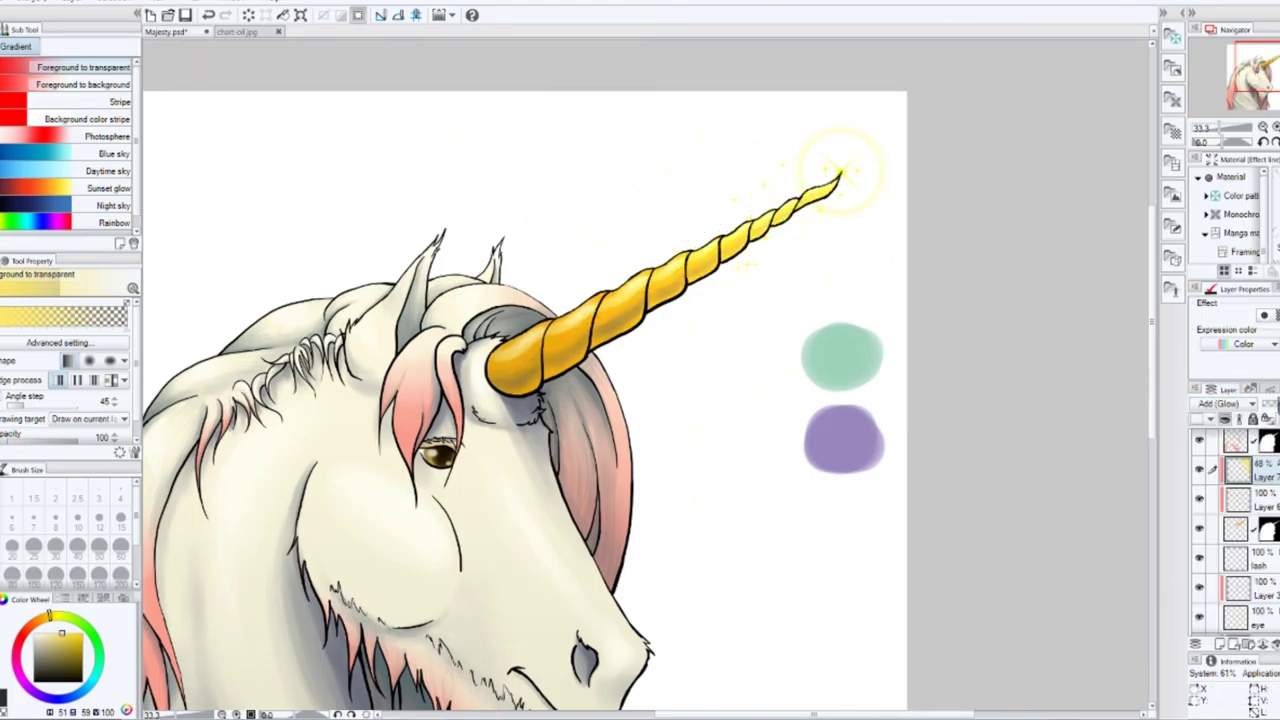
# Step: Add a layer beneath the horn color, show the green background layer, and airbrush a soft yellow glow around the horn's tip at size 400
pyautogui.hotkey('ctrl', 'shift', 'n')
pyautogui.press('b')
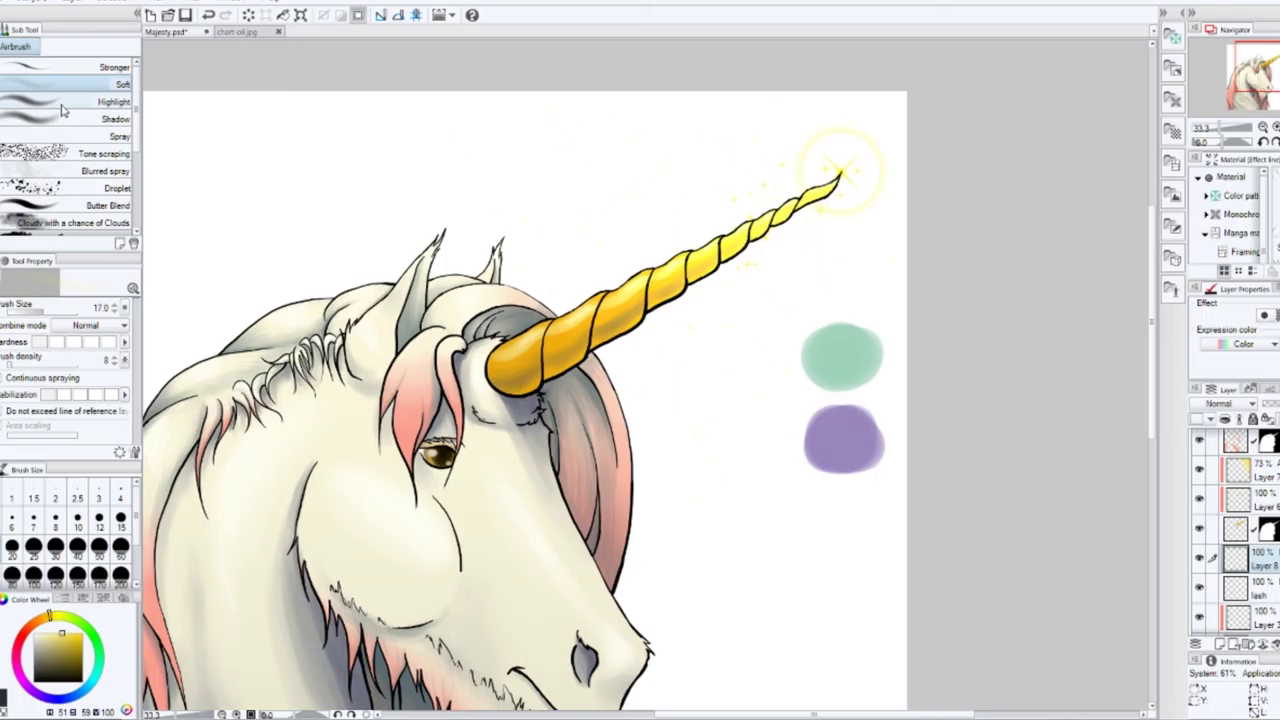
pyautogui.scroll(-3, 1235, 530)
pyautogui.click(1199, 590)
pyautogui.moveTo(818, 140)
pyautogui.mouseDown()
pyautogui.moveTo(780, 230)
pyautogui.moveTo(815, 215)
pyautogui.moveTo(848, 146)
pyautogui.mouseUp()
pyautogui.moveTo(752, 252)
pyautogui.mouseDown()
pyautogui.moveTo(660, 295)
pyautogui.moveTo(640, 260)
pyautogui.moveTo(760, 215)
pyautogui.moveTo(840, 150)
pyautogui.mouseUp()
pyautogui.press(']')
pyautogui.press(']')
pyautogui.press(']')
pyautogui.press(']')
pyautogui.press(']')
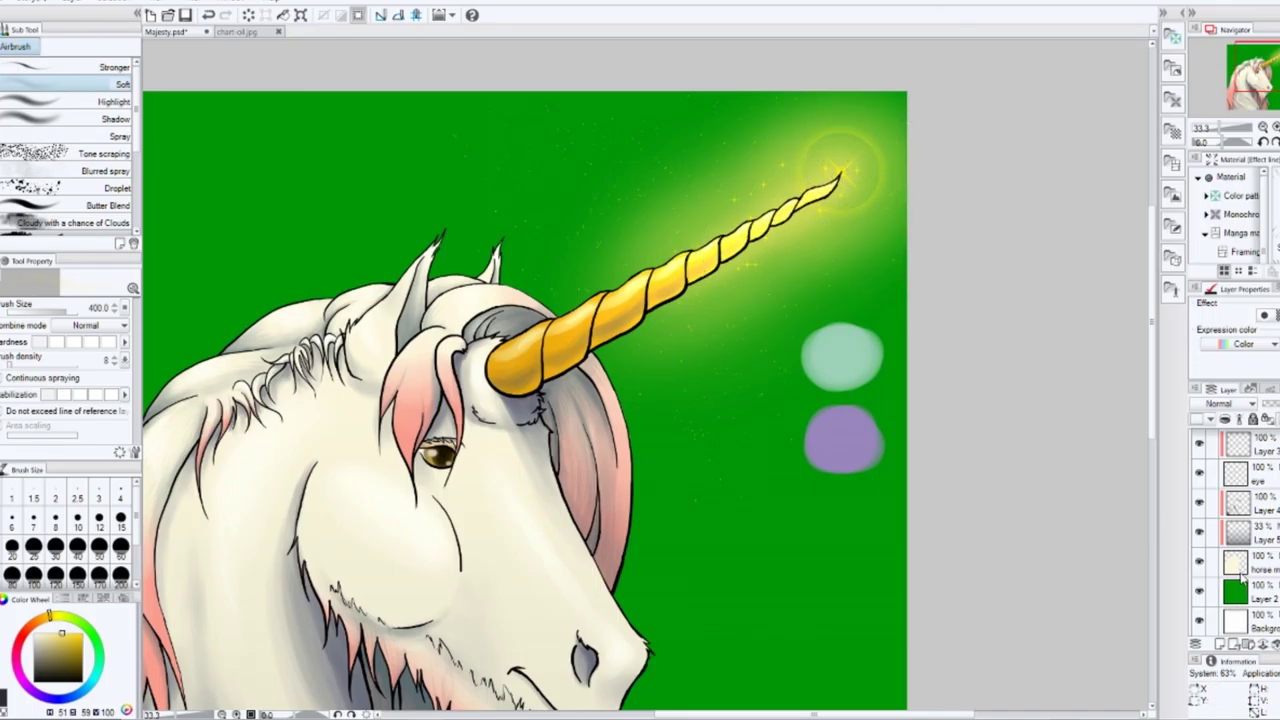
# Step: Add a layer clipped to the sparkle layer, airbrush the sparkles white, and set its opacity to 83%
pyautogui.hotkey('ctrl', 'shift', 'n')
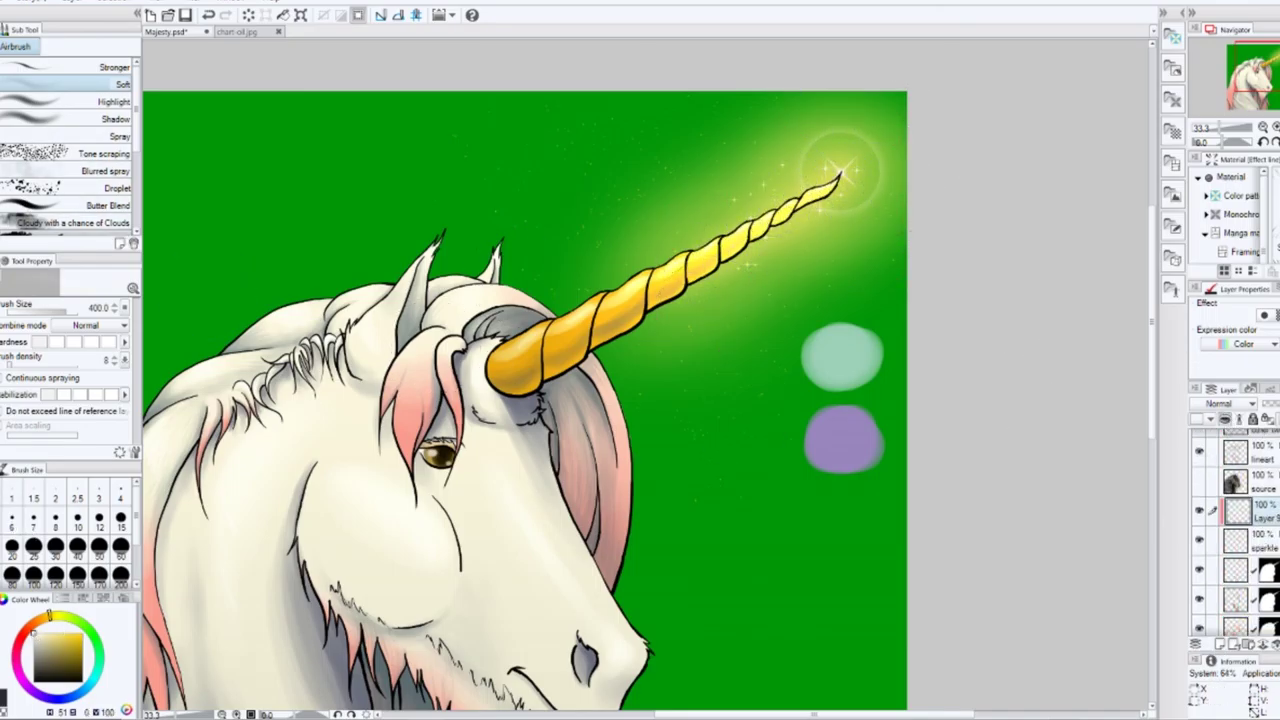
pyautogui.click(1236, 540)
pyautogui.click(1236, 512)
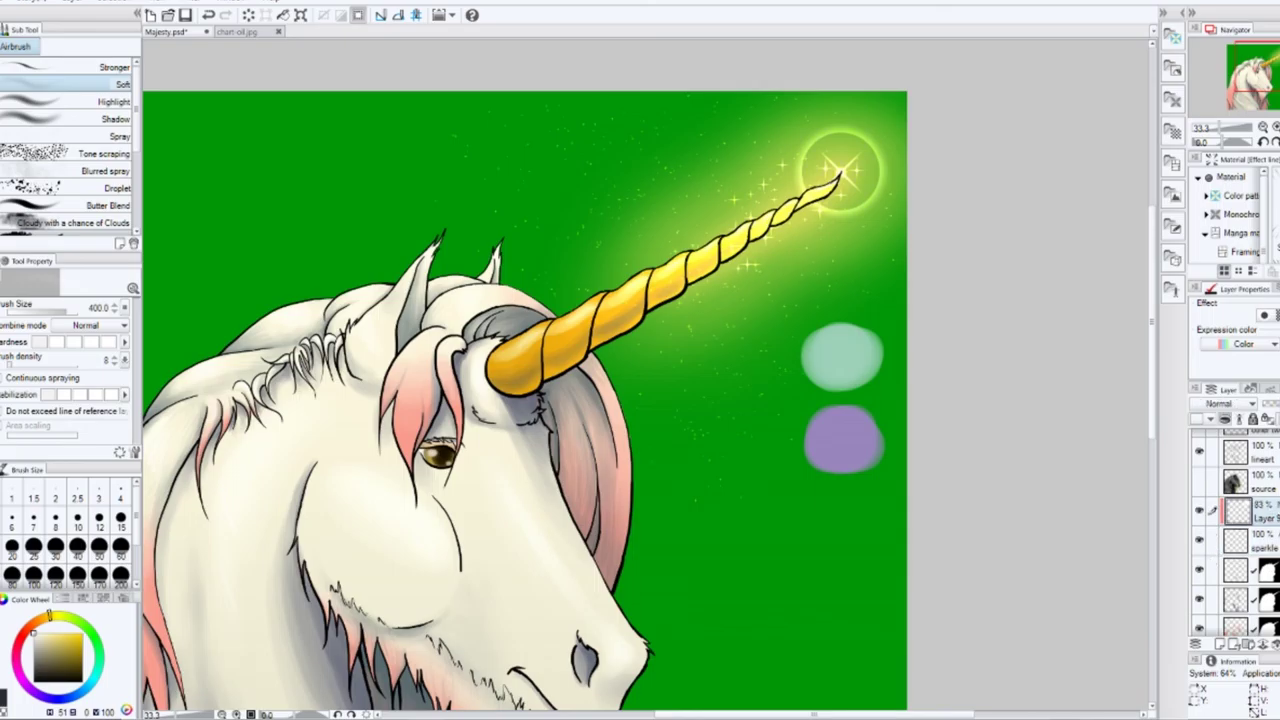